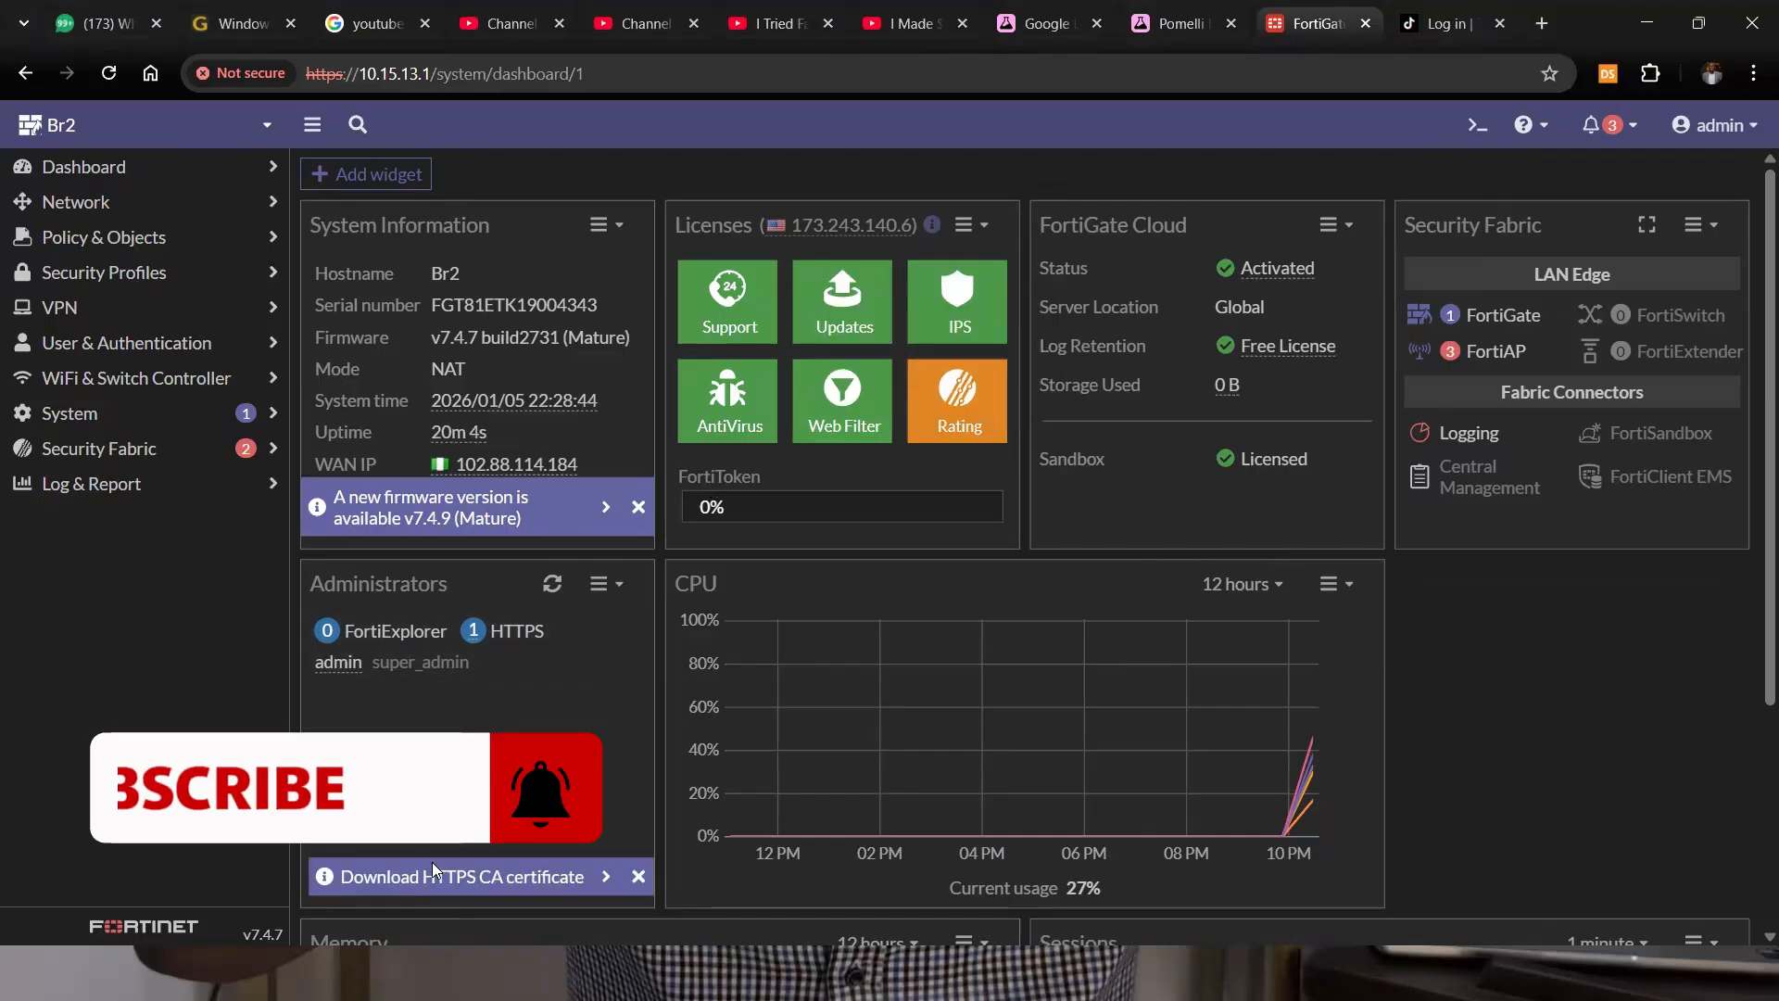
key(super)
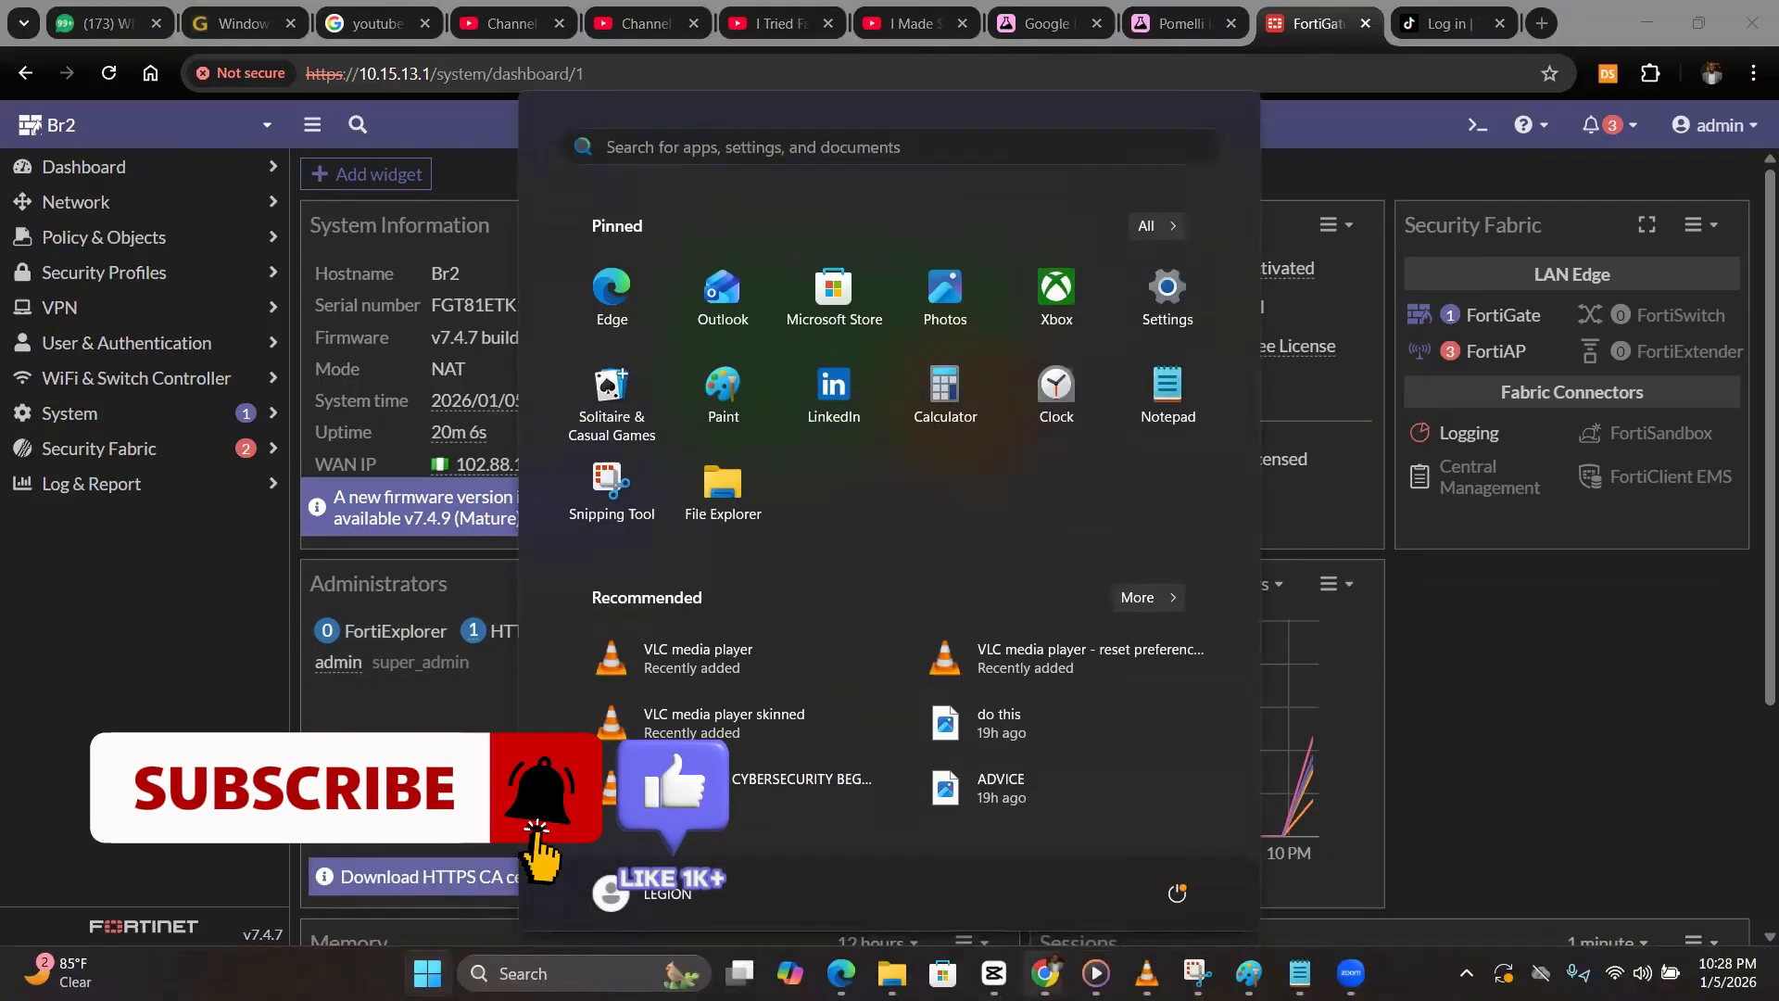
mouse_move(994, 973)
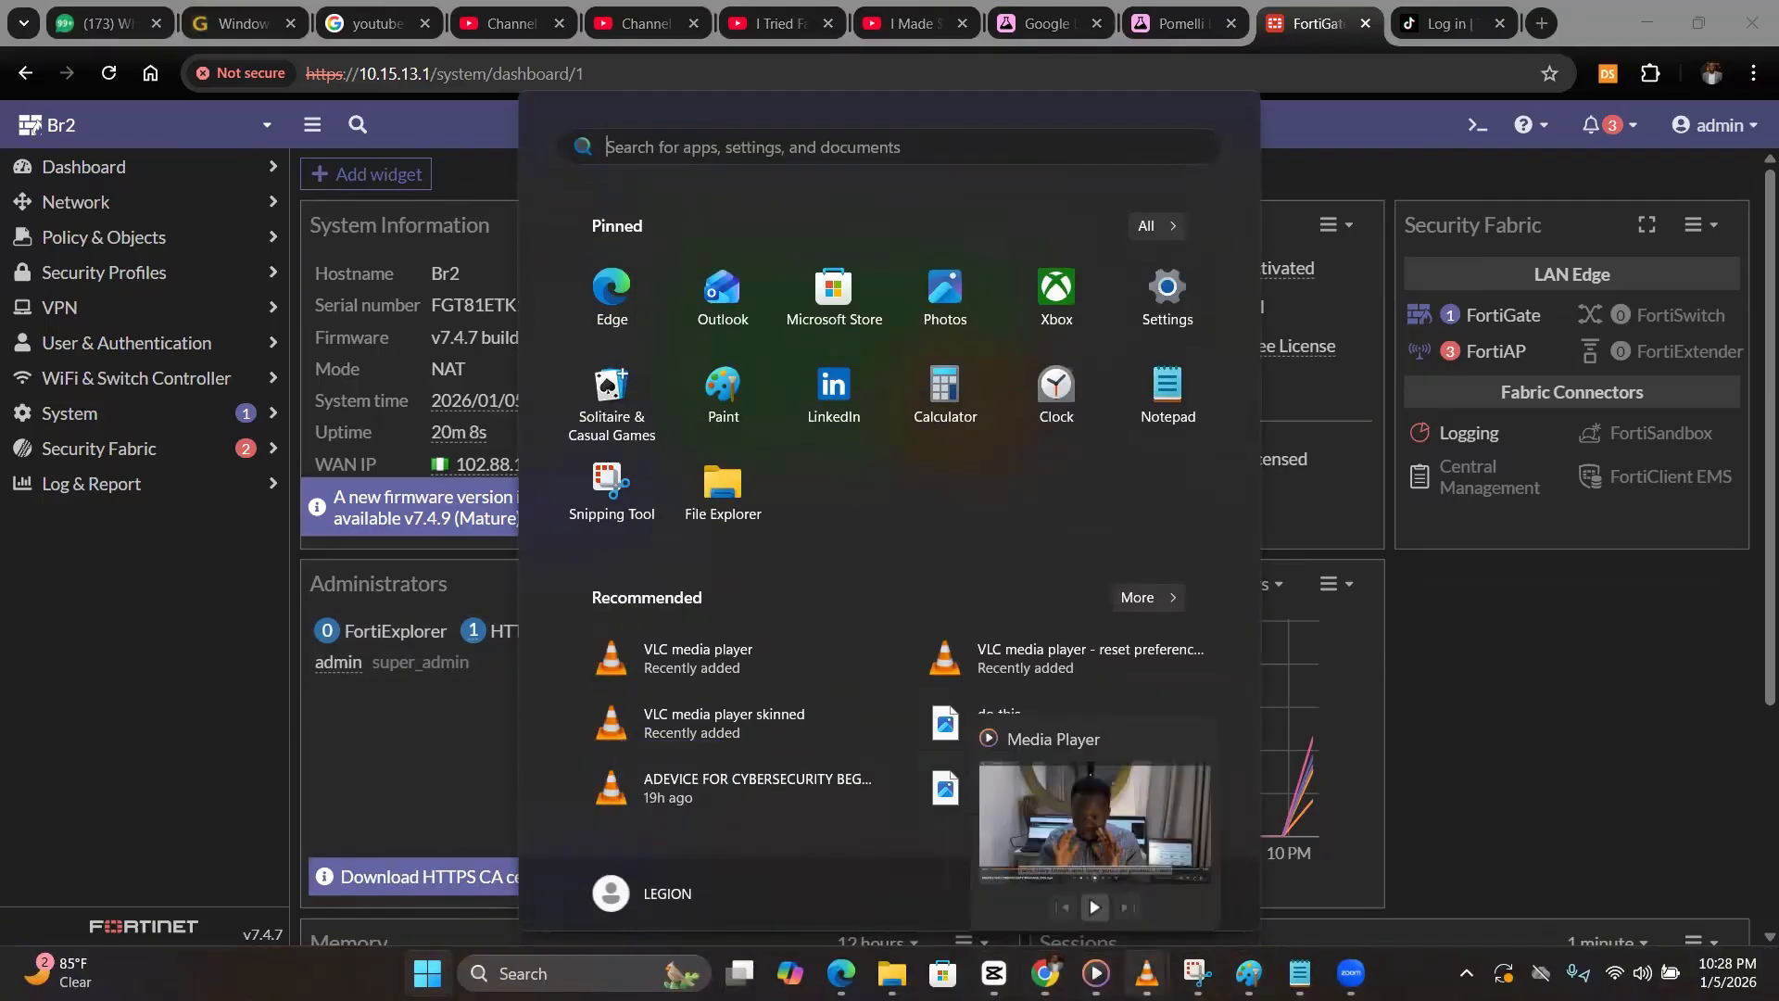
mouse_move(1301, 973)
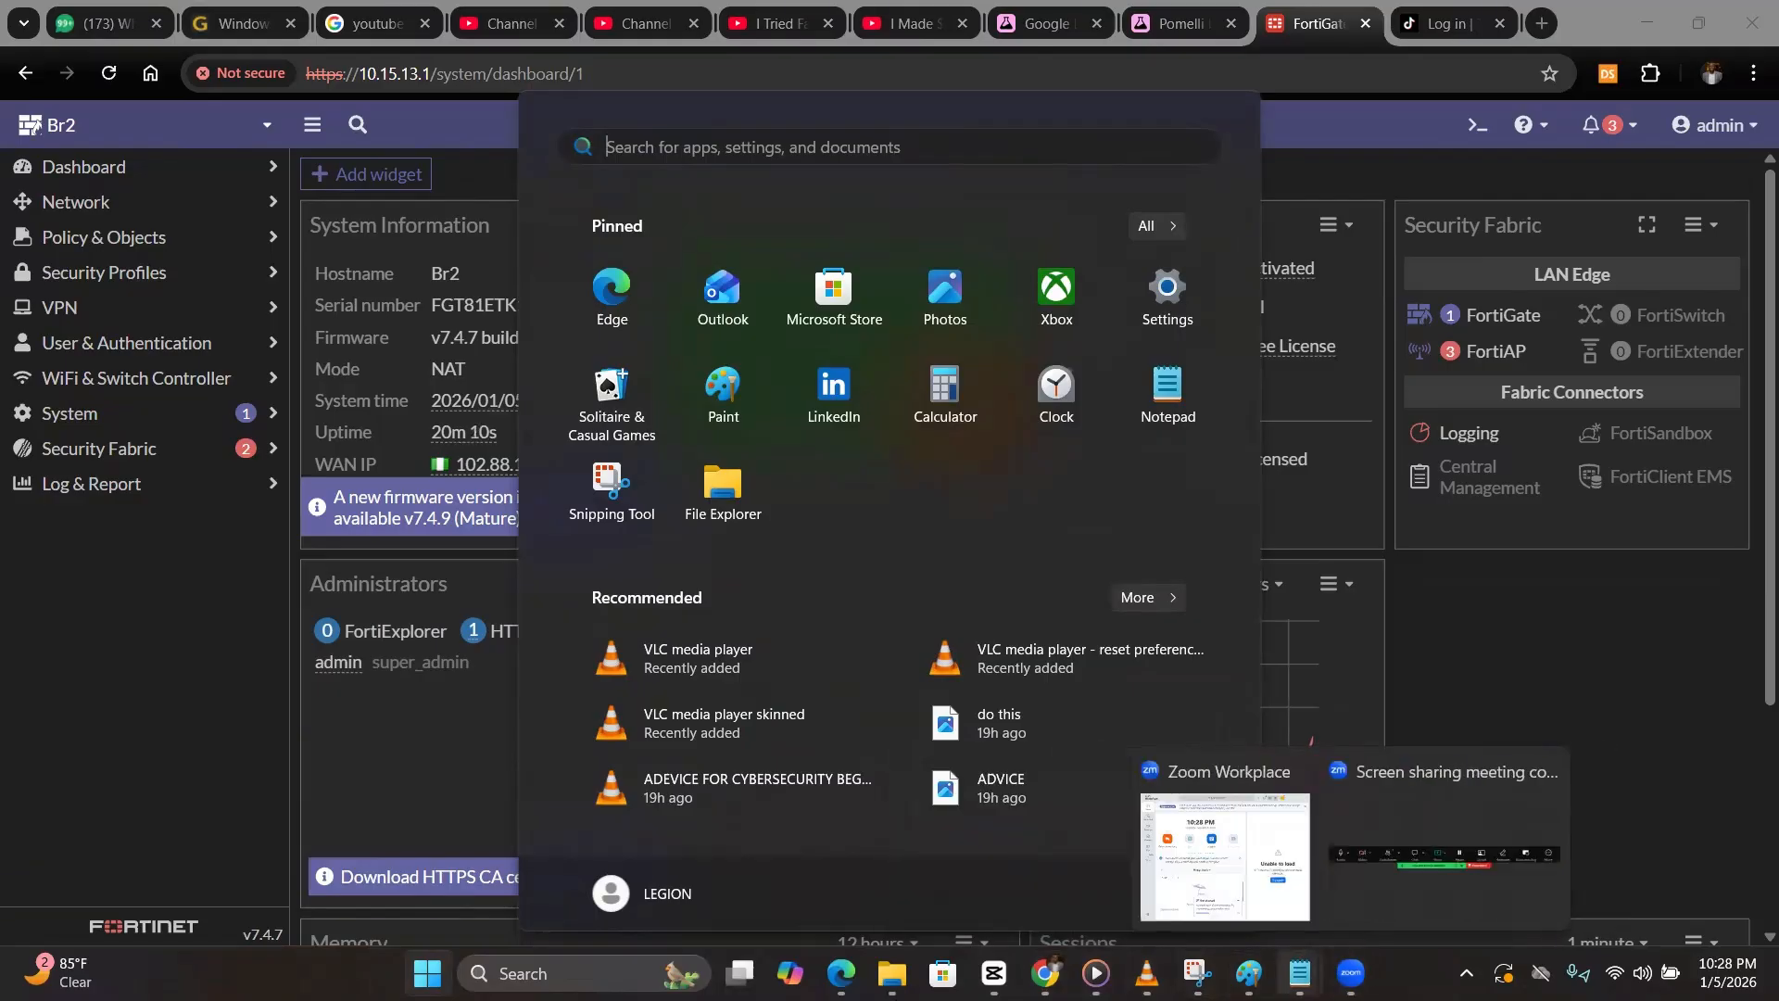
click(1721, 563)
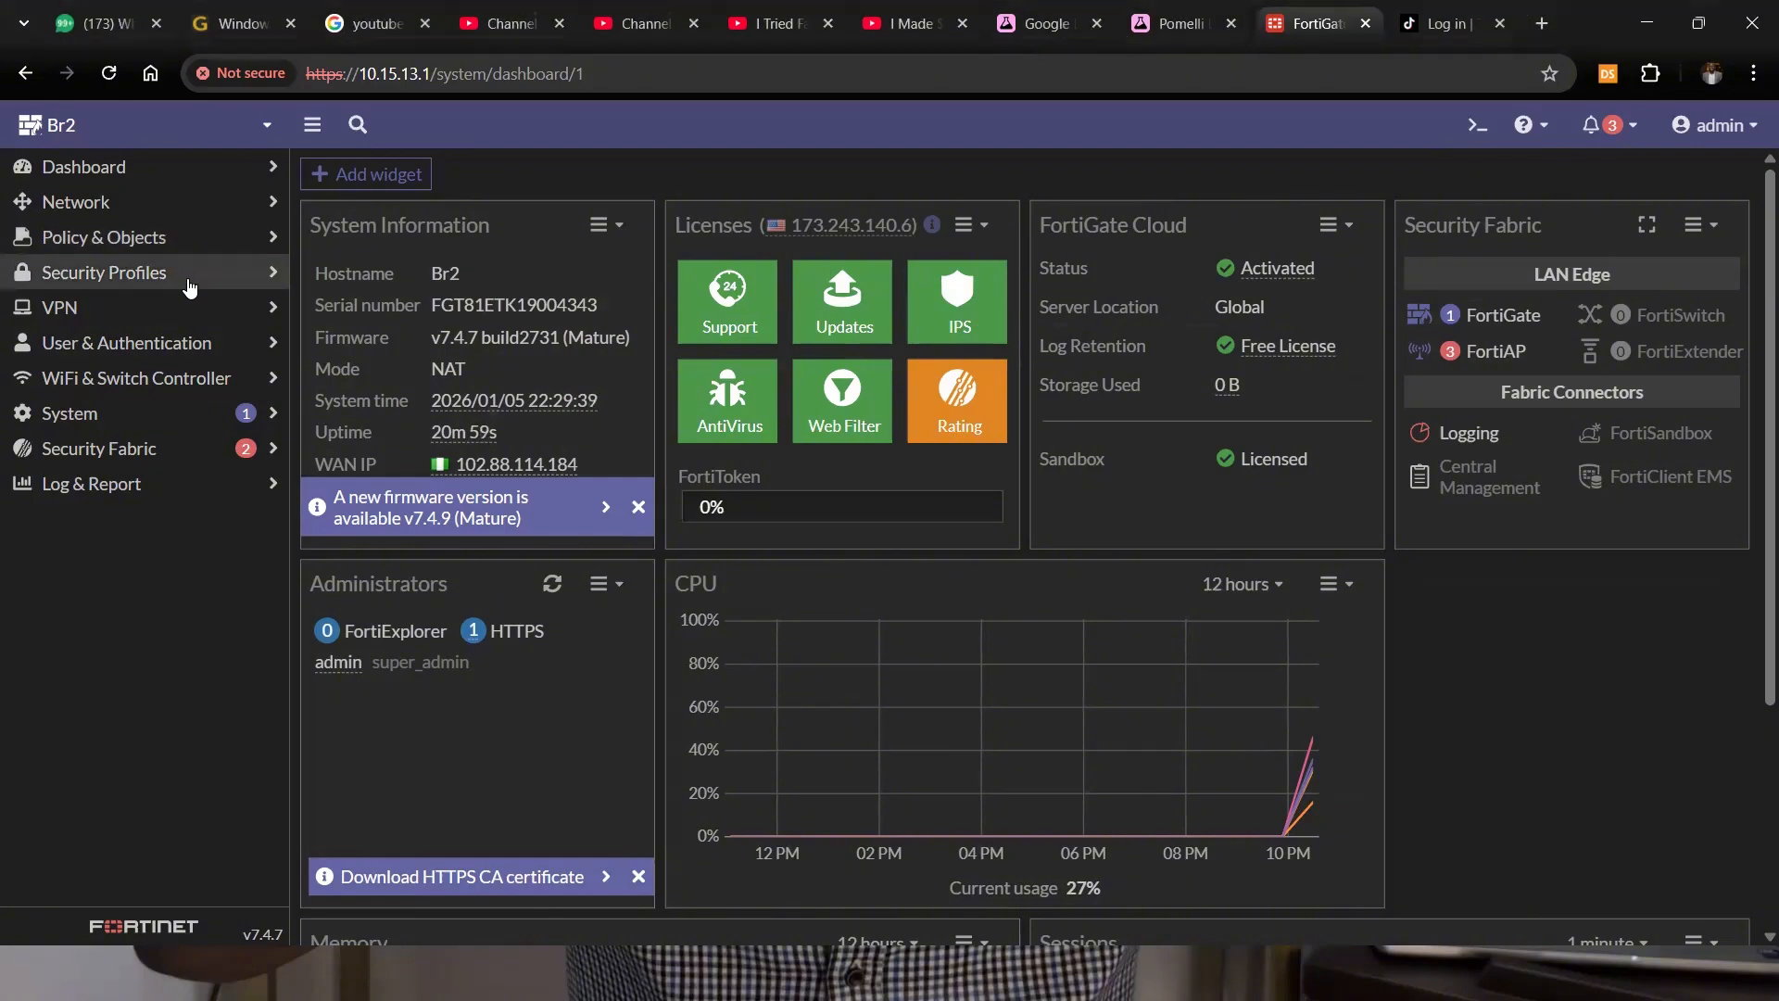
Open a new Application Control sensor form and examine its category actions, application and filter overrides, and options.
click(190, 273)
click(163, 422)
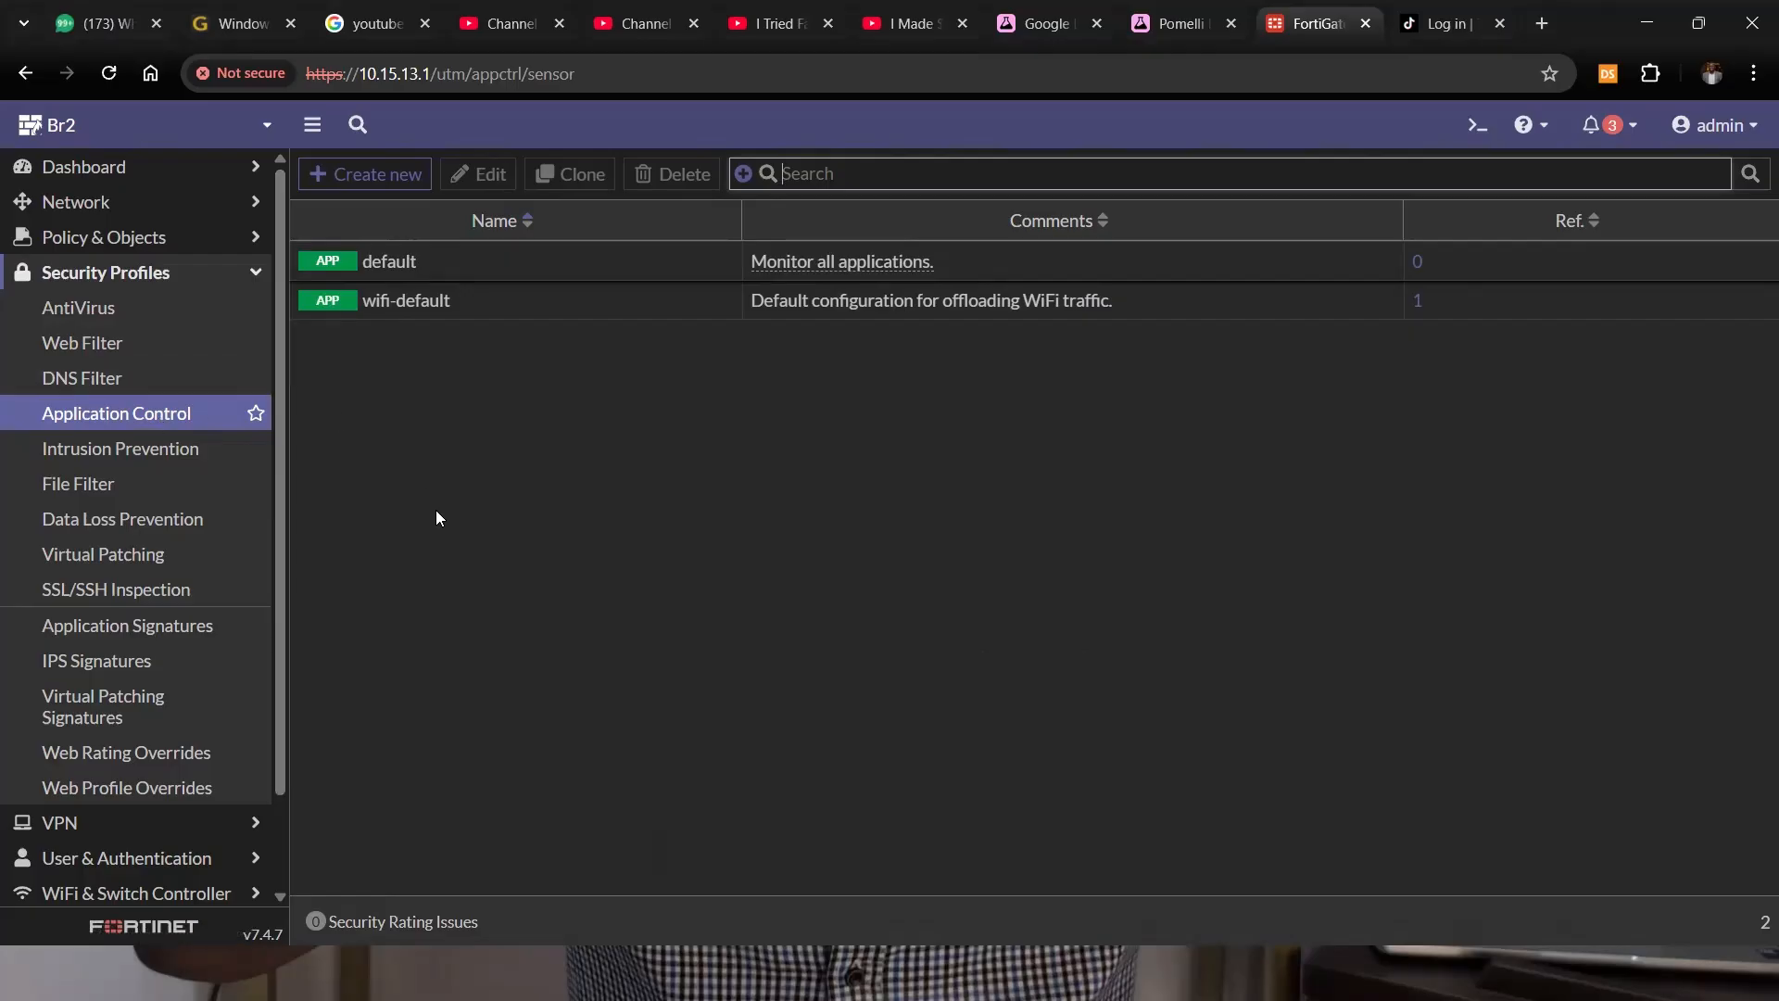
click(394, 174)
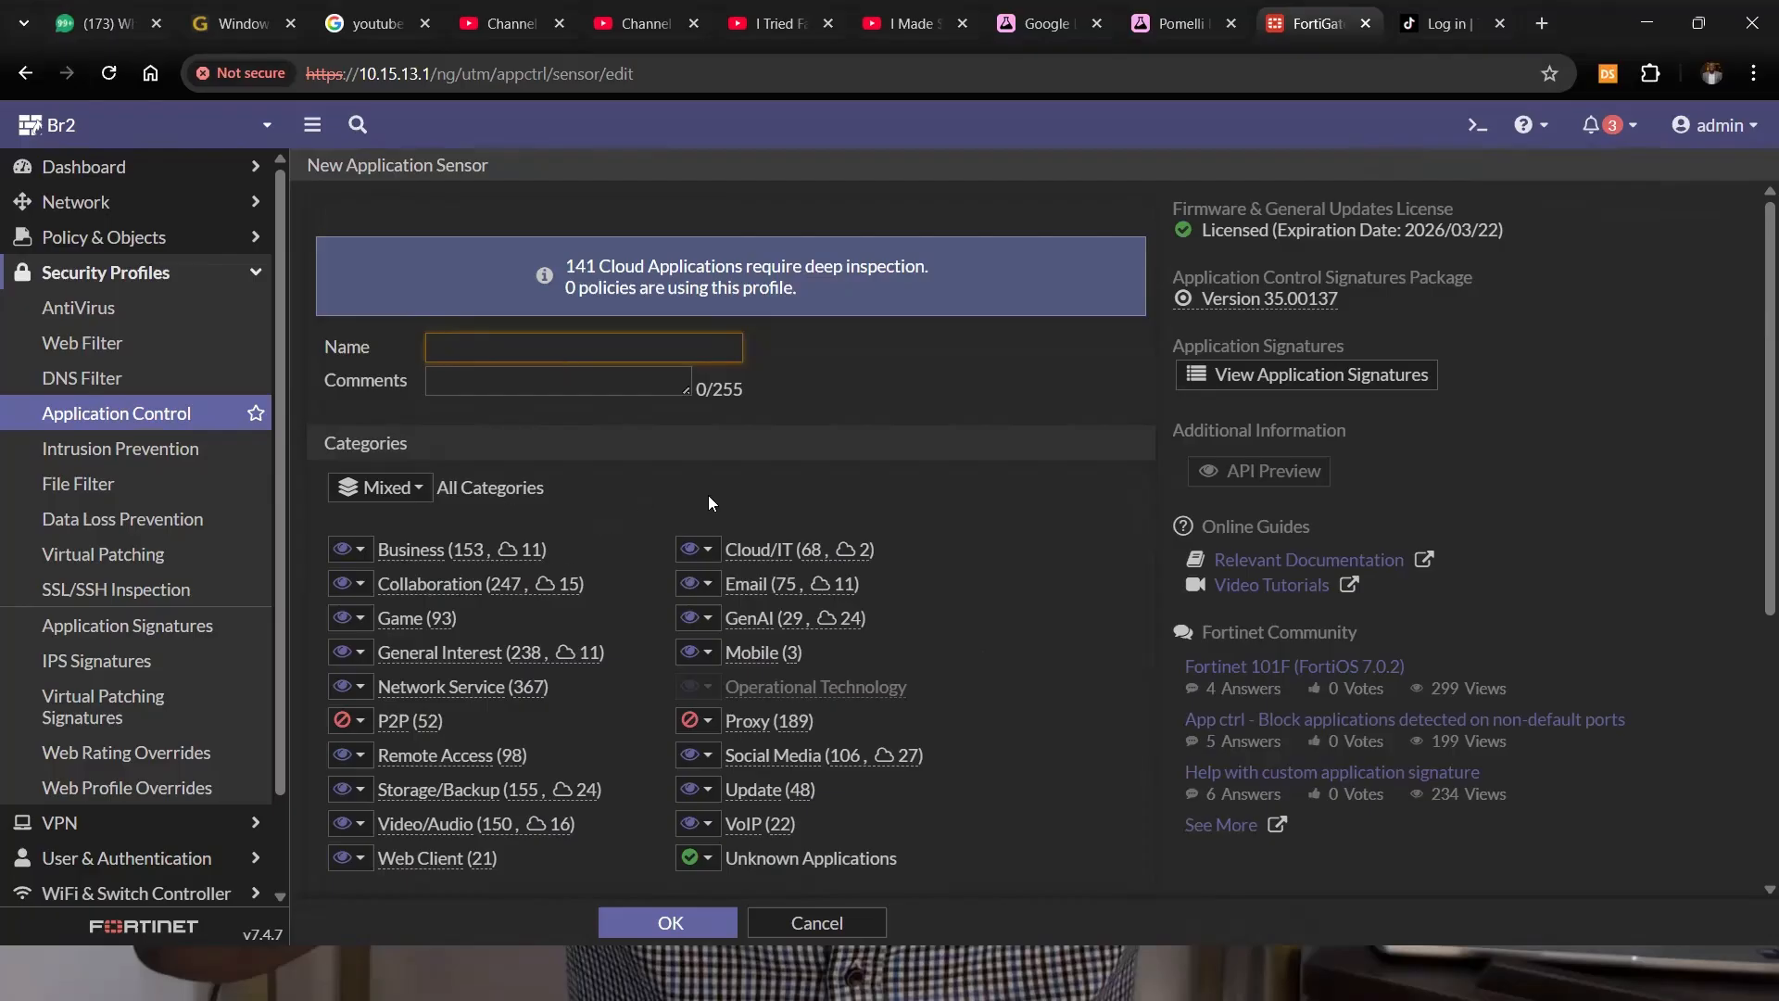
scroll(708, 495, down, 2)
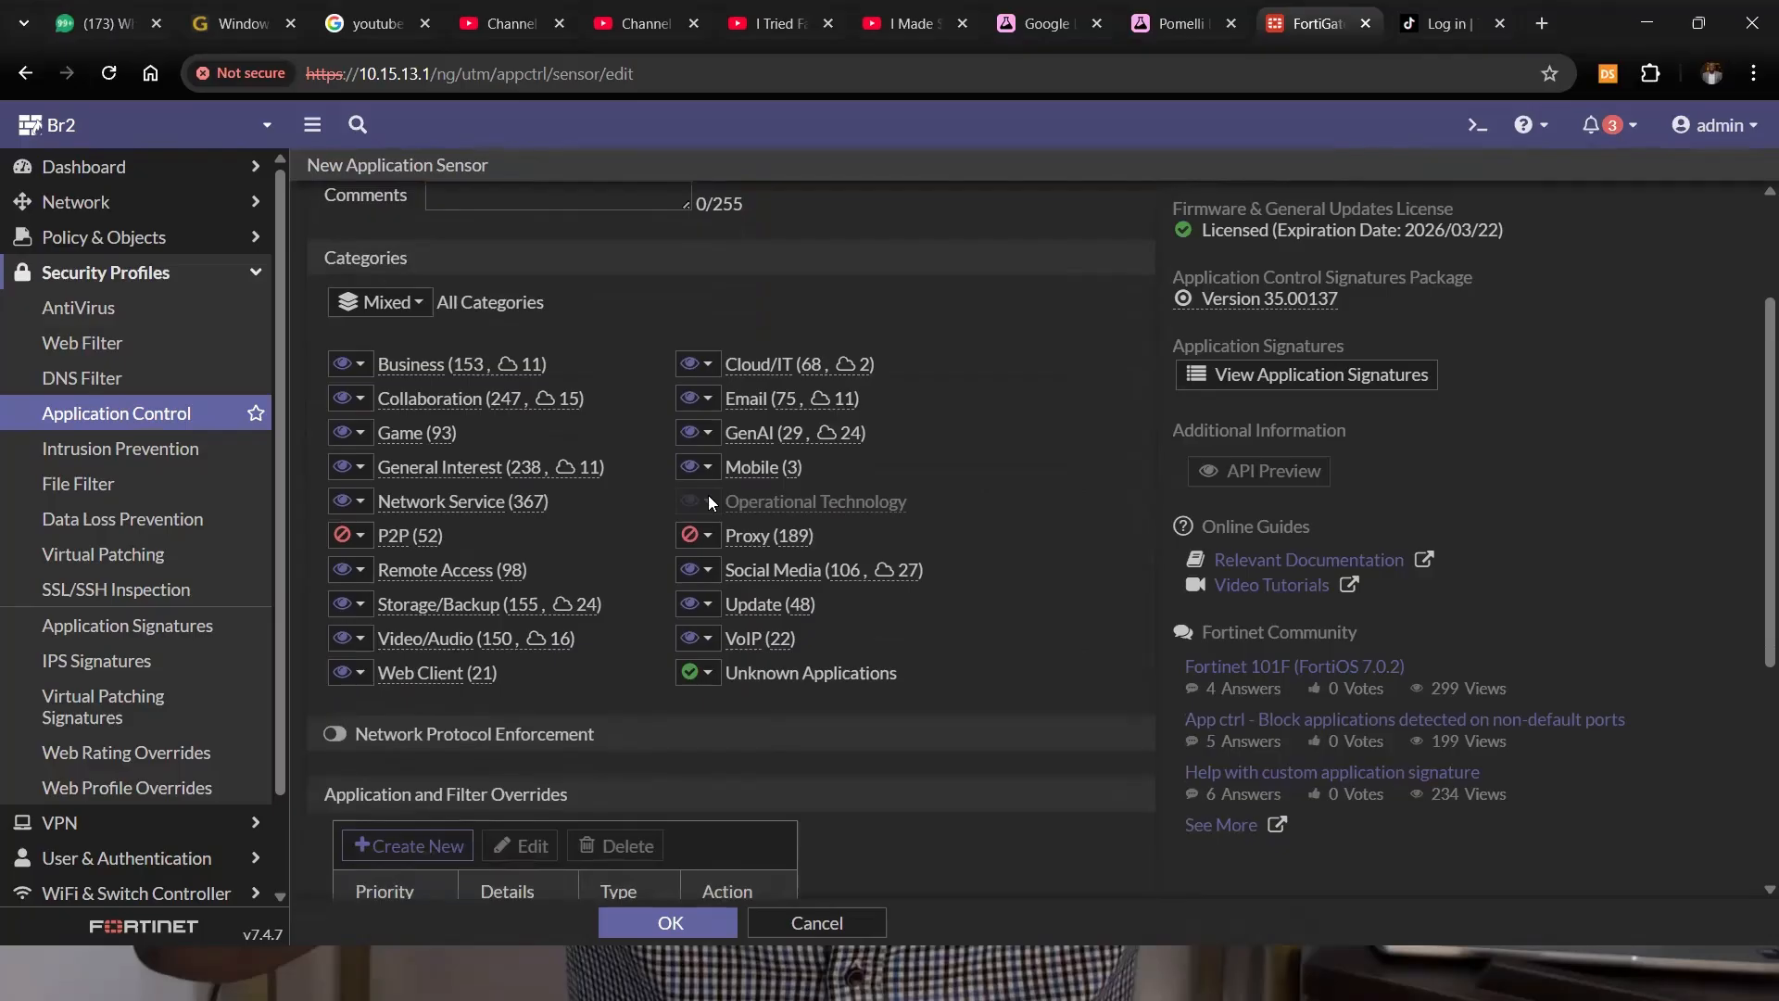
click(380, 302)
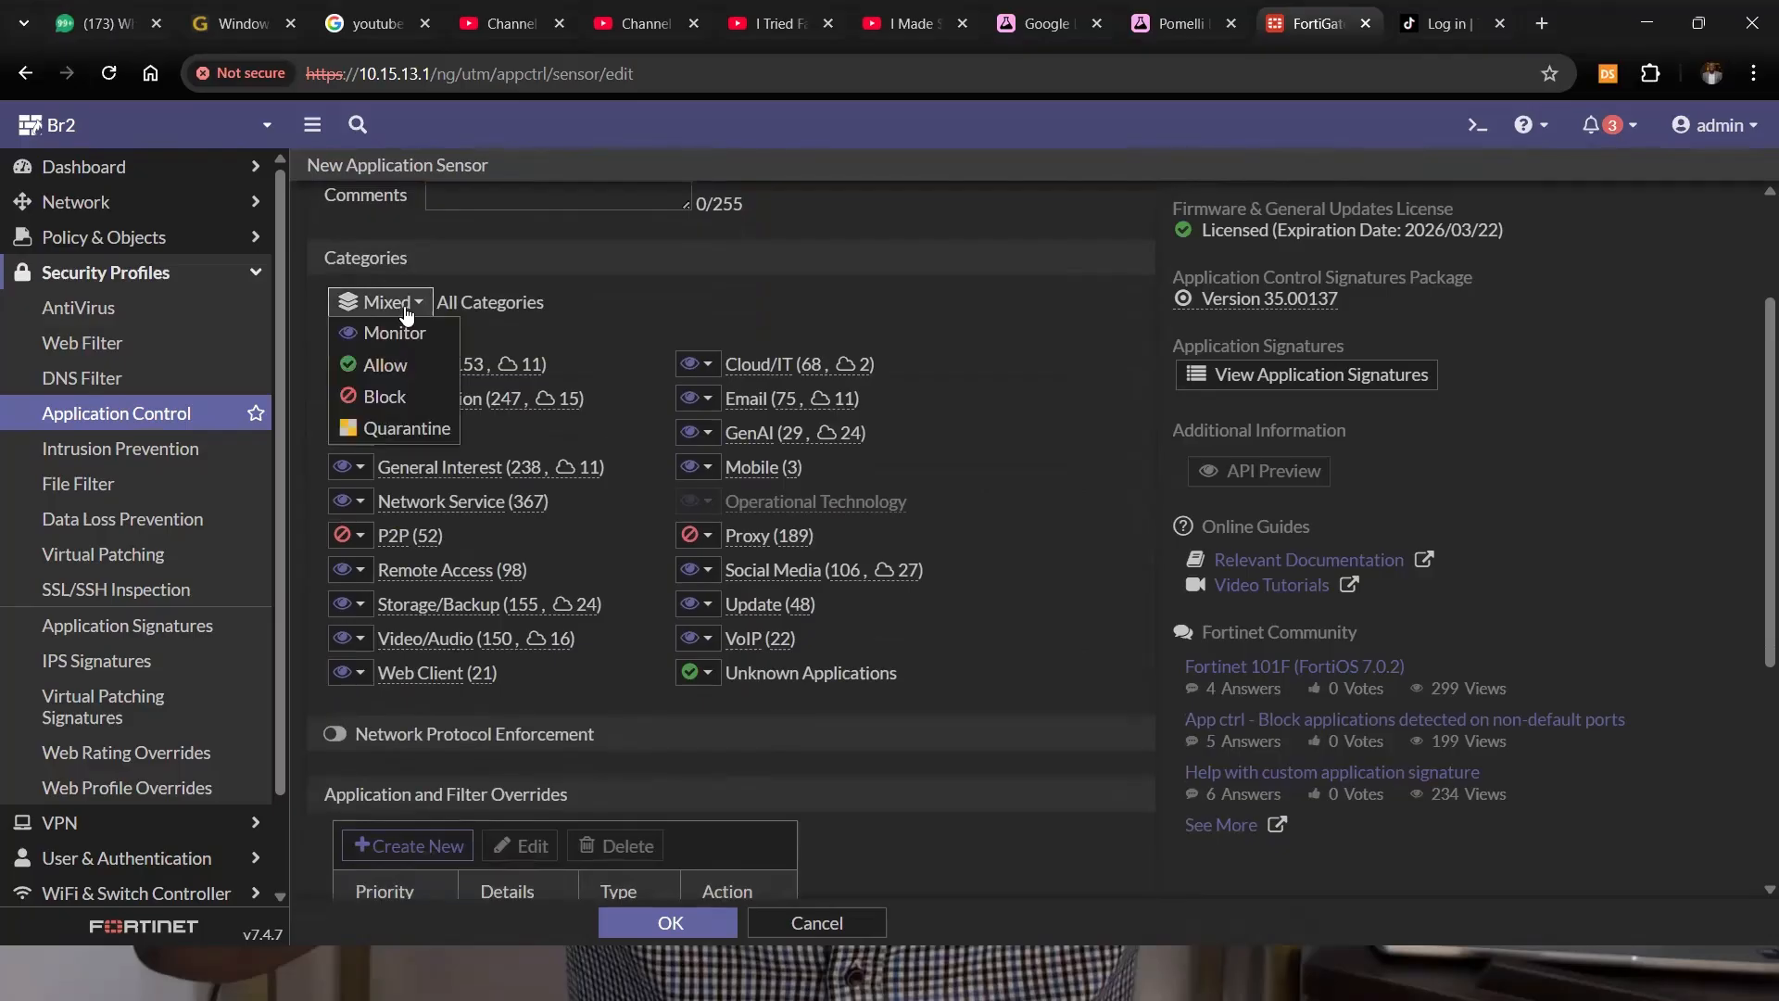
scroll(595, 293, up, 2)
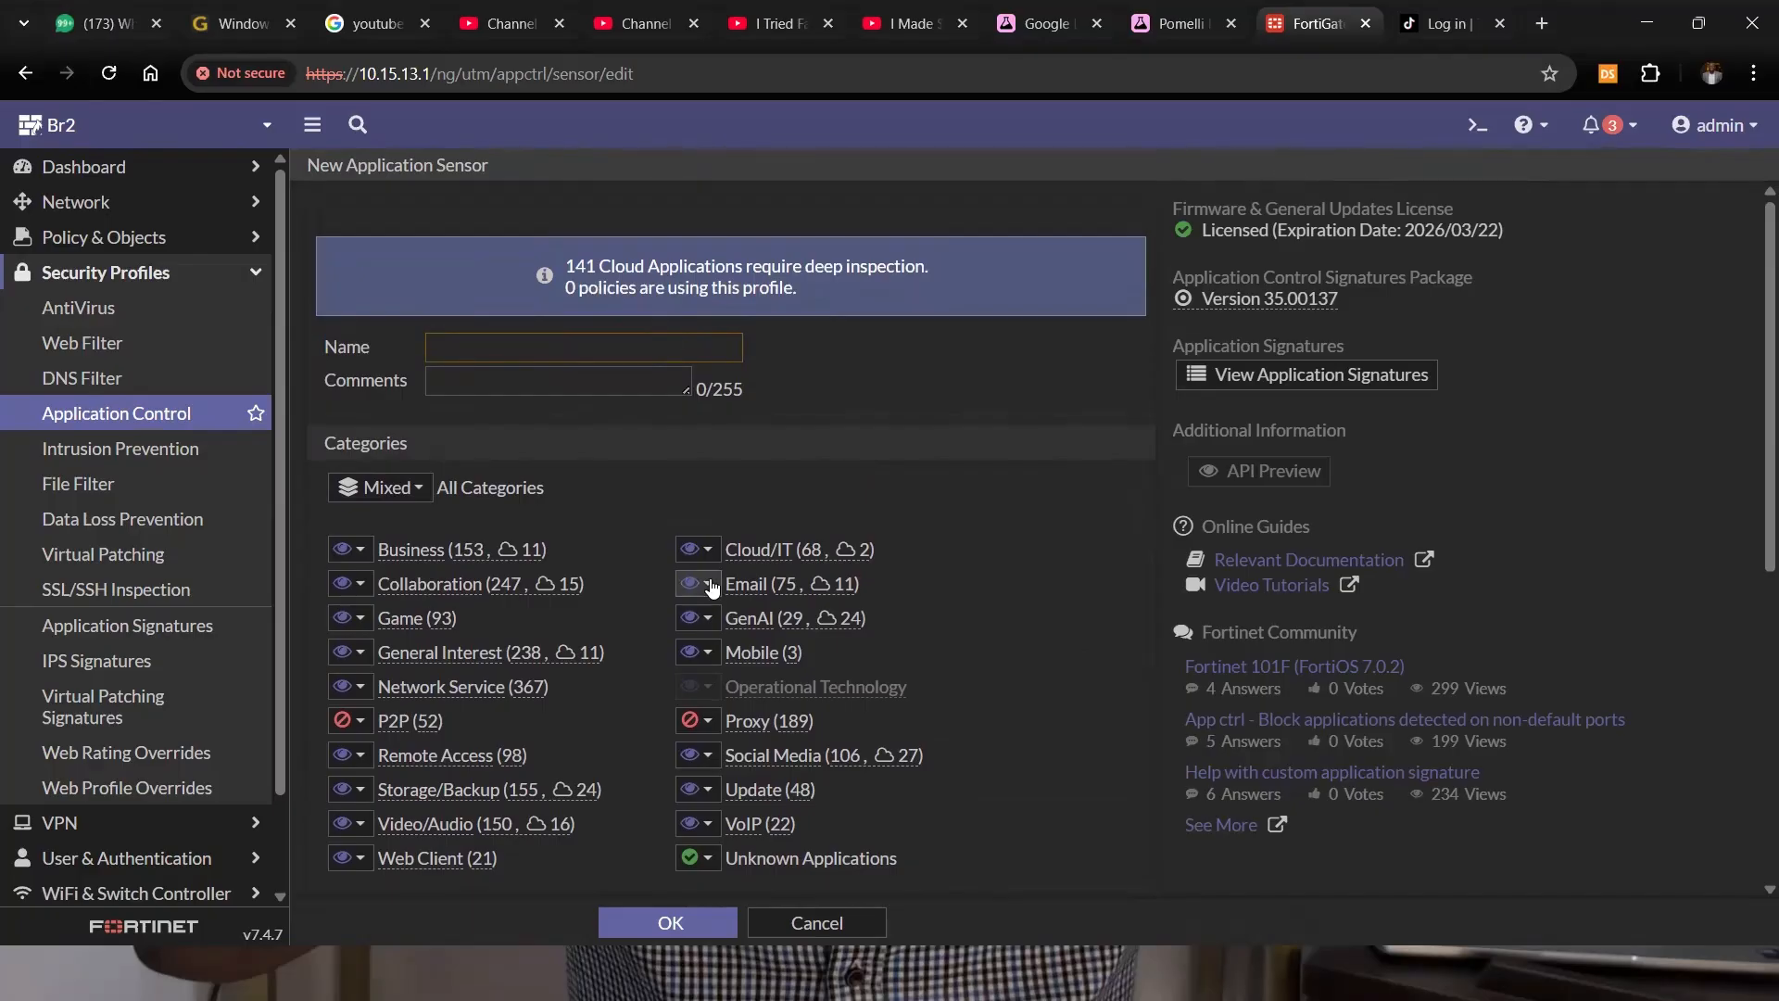
scroll(712, 586, down, 5)
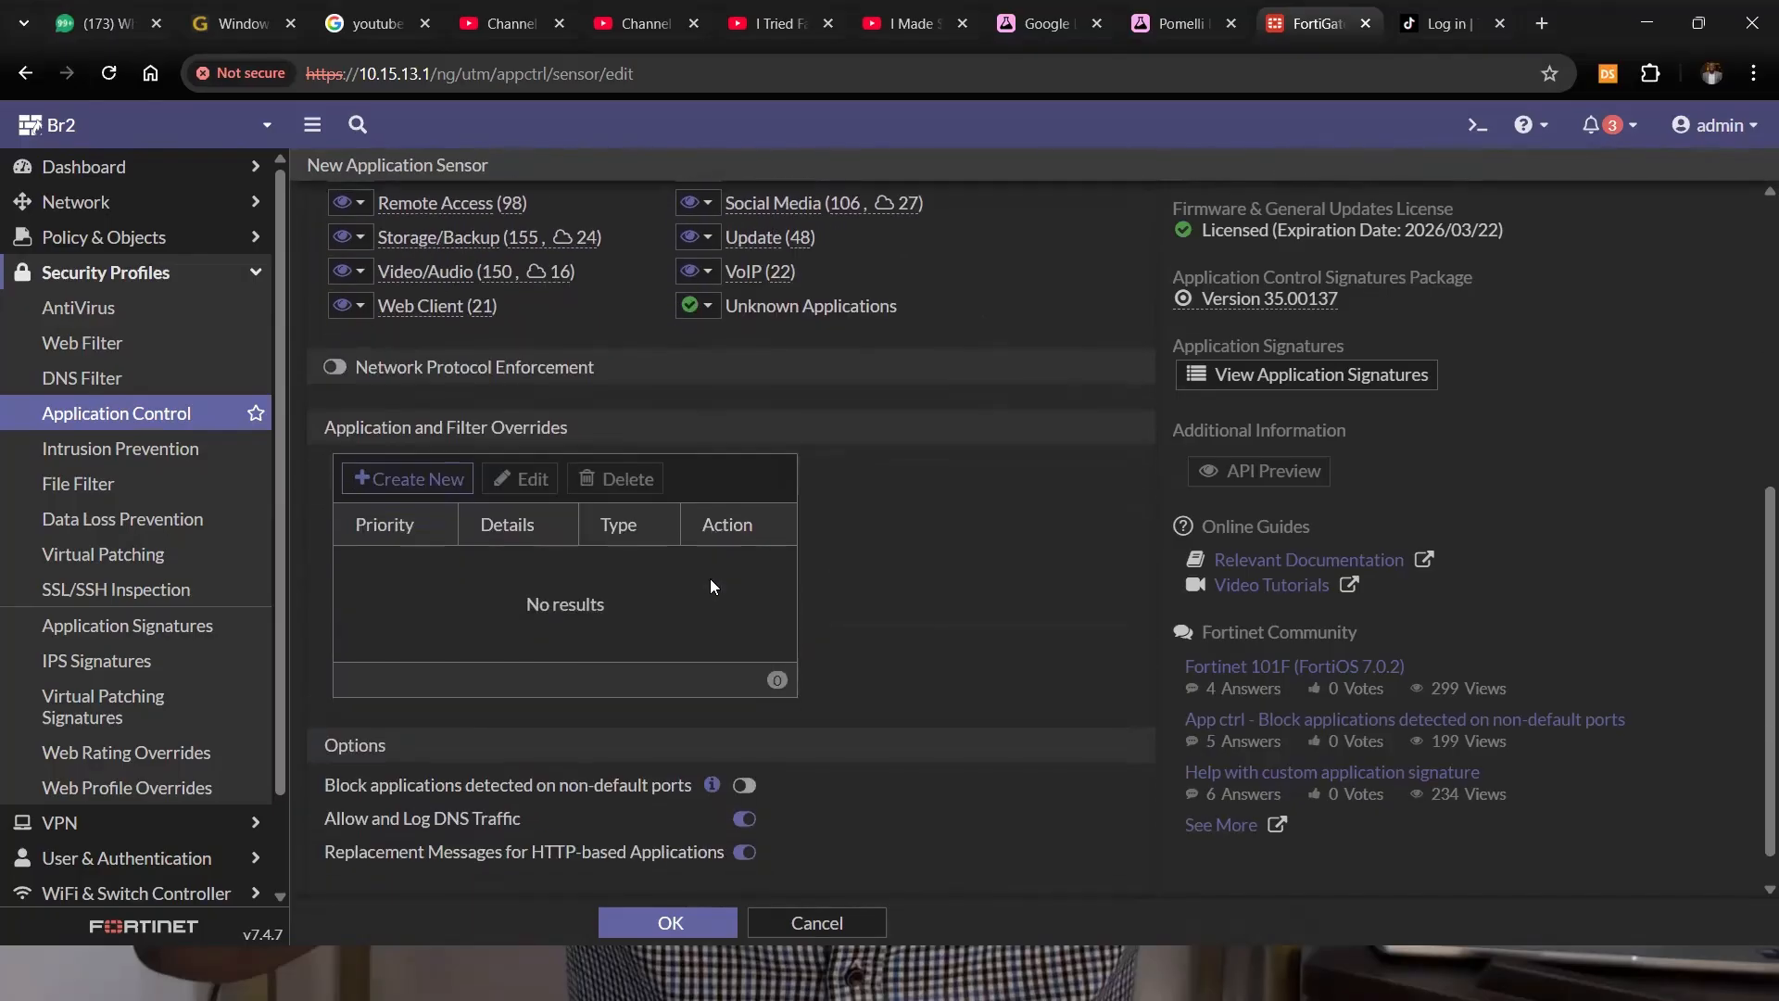
scroll(709, 579, up, 6)
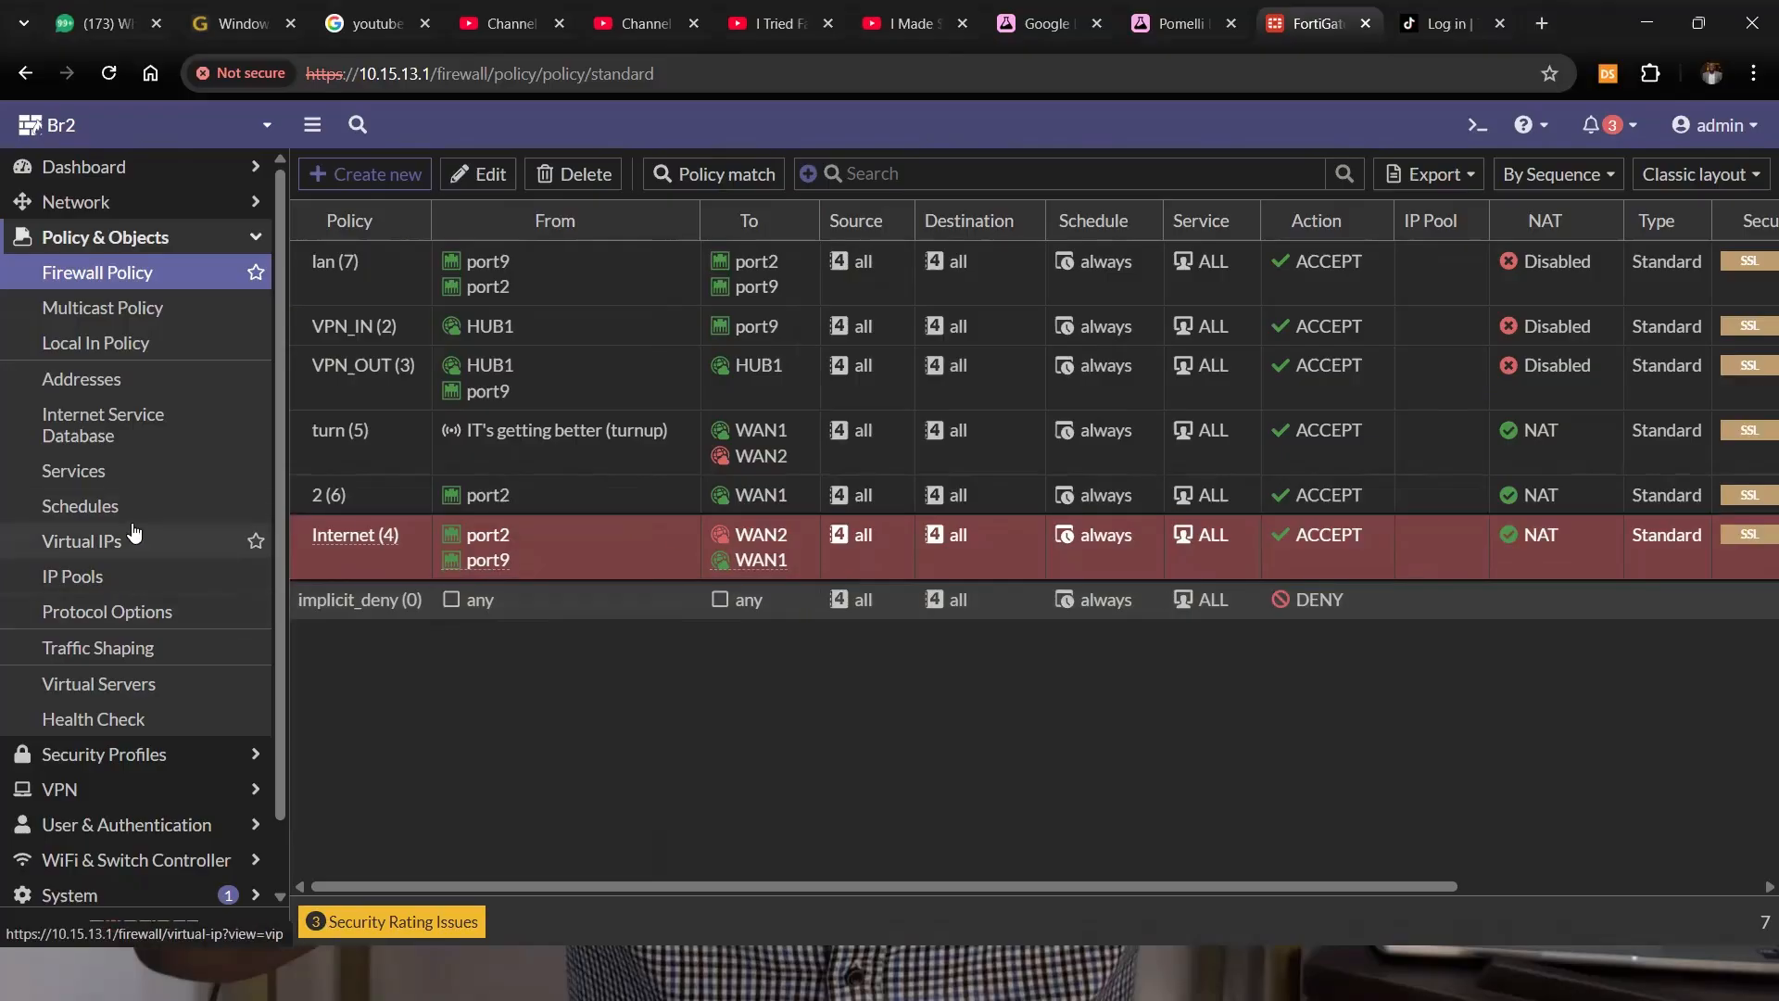
Return to the Application Control profiles from the firewall policy list and start creating a new application sensor.
click(148, 239)
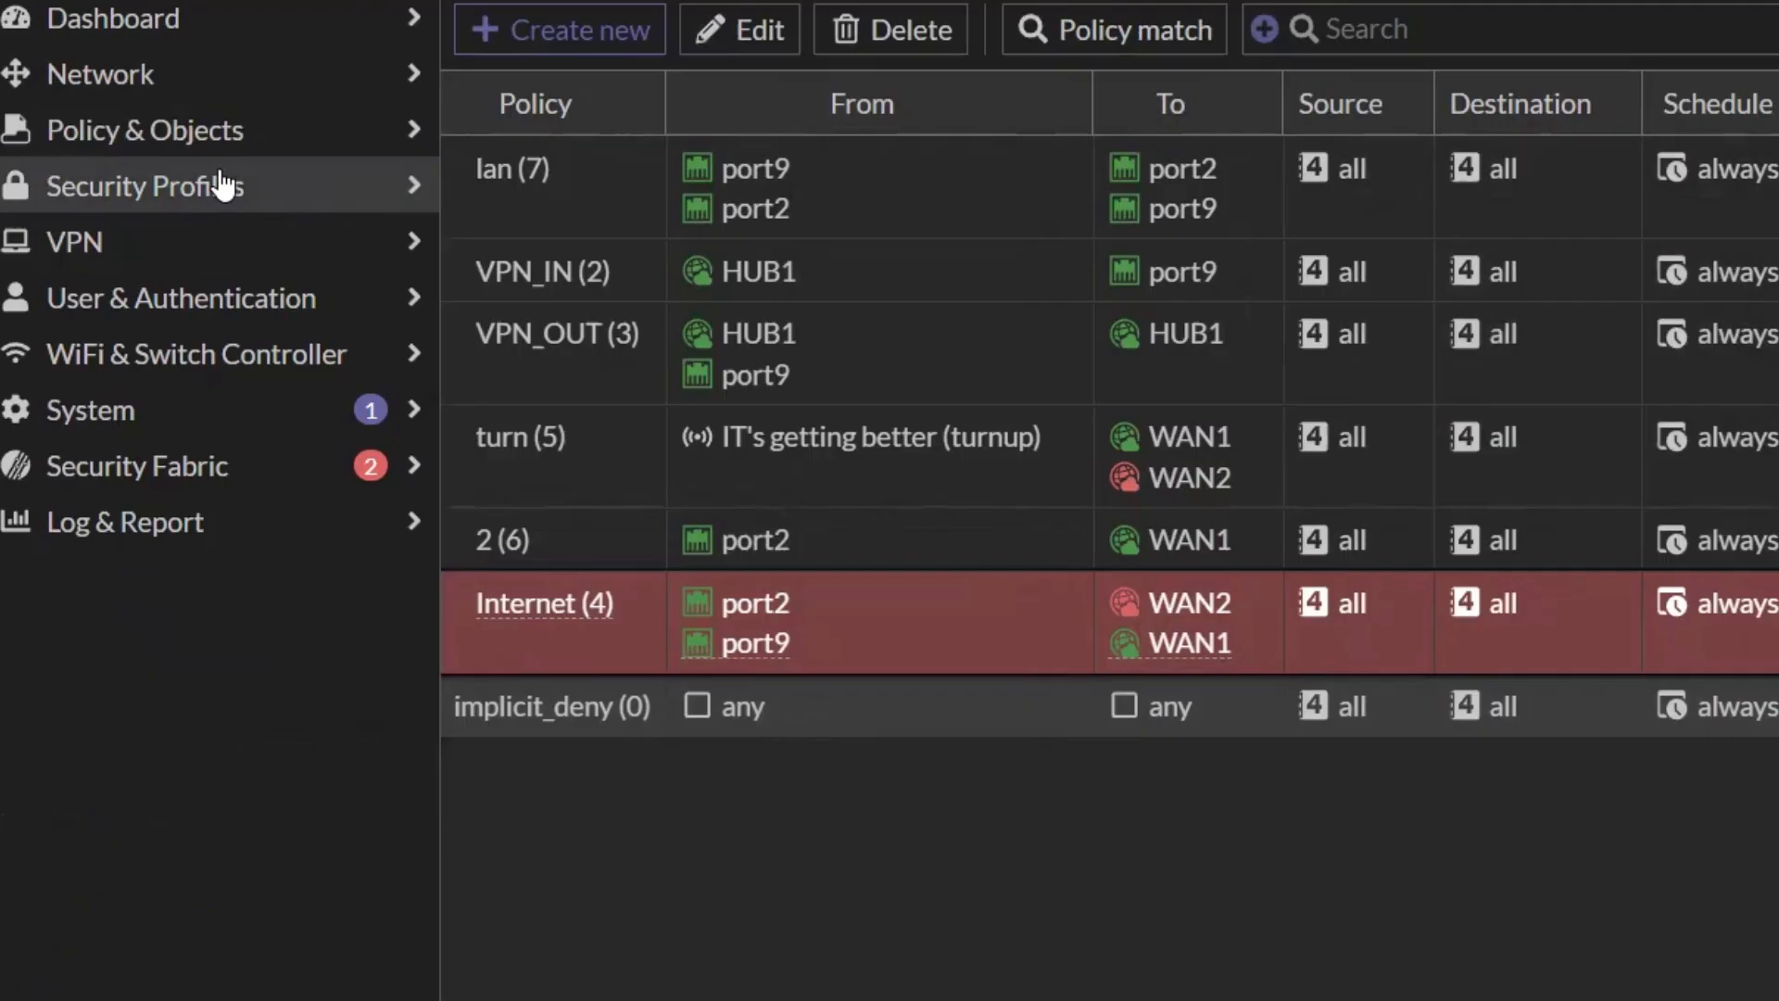
click(153, 272)
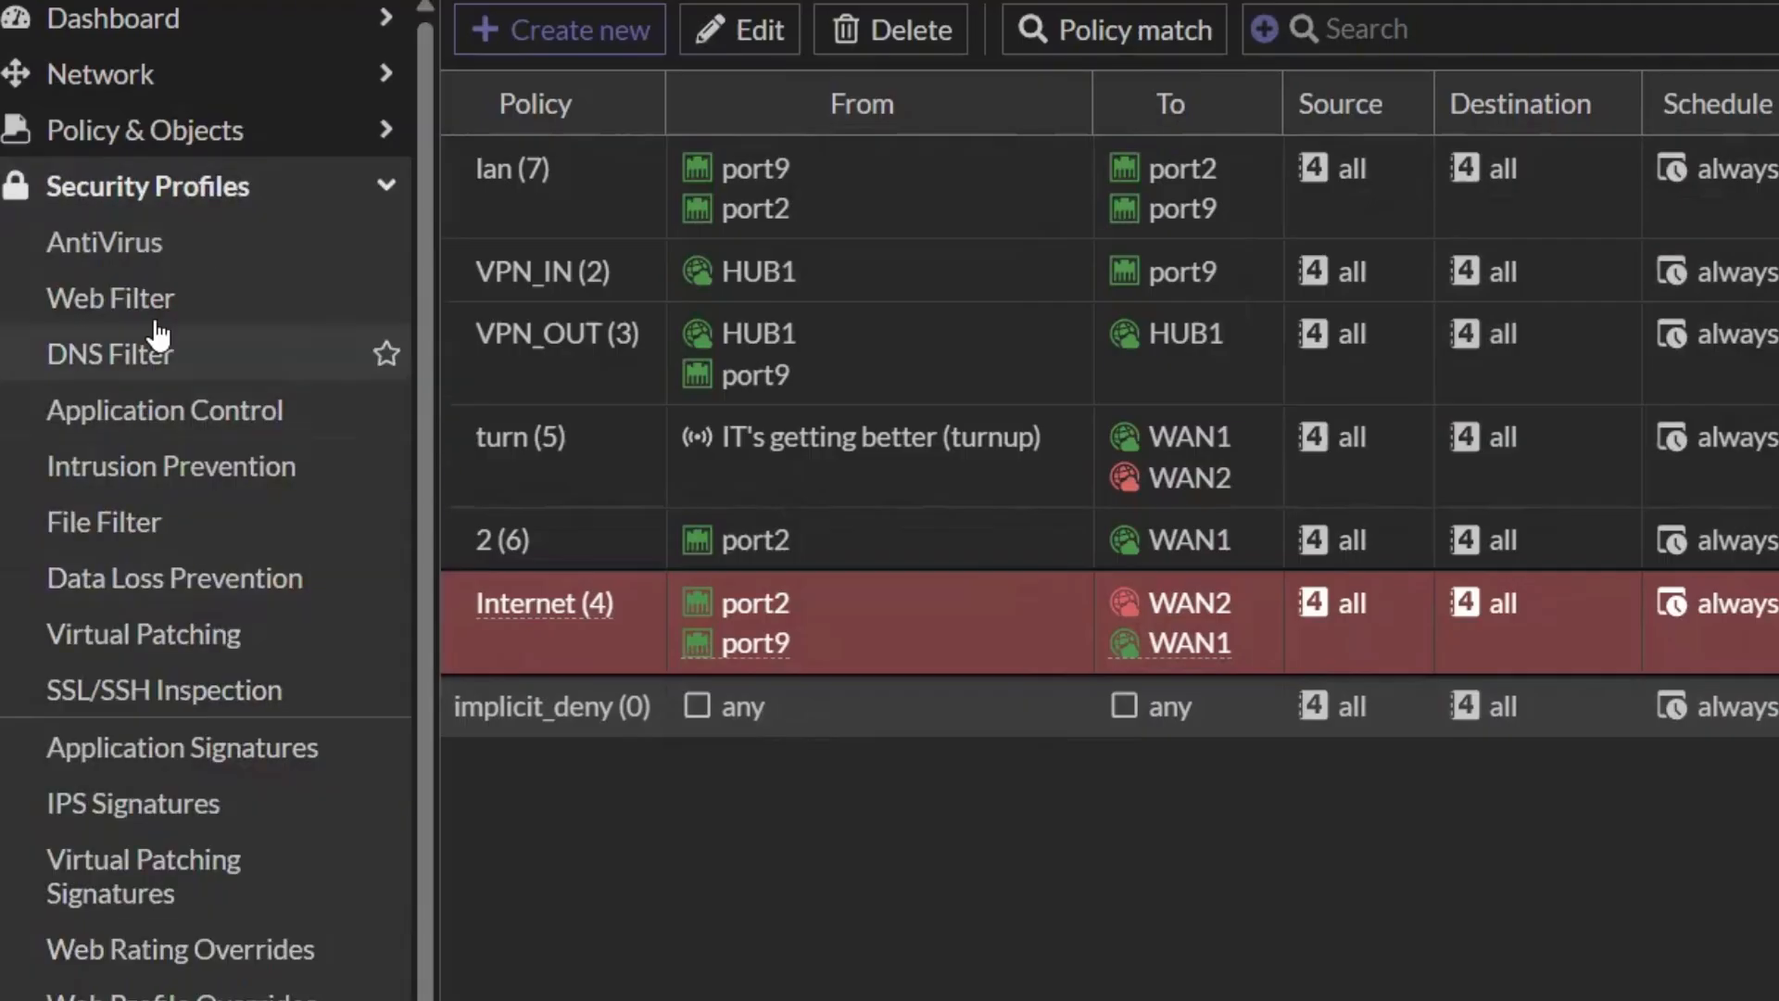
click(157, 422)
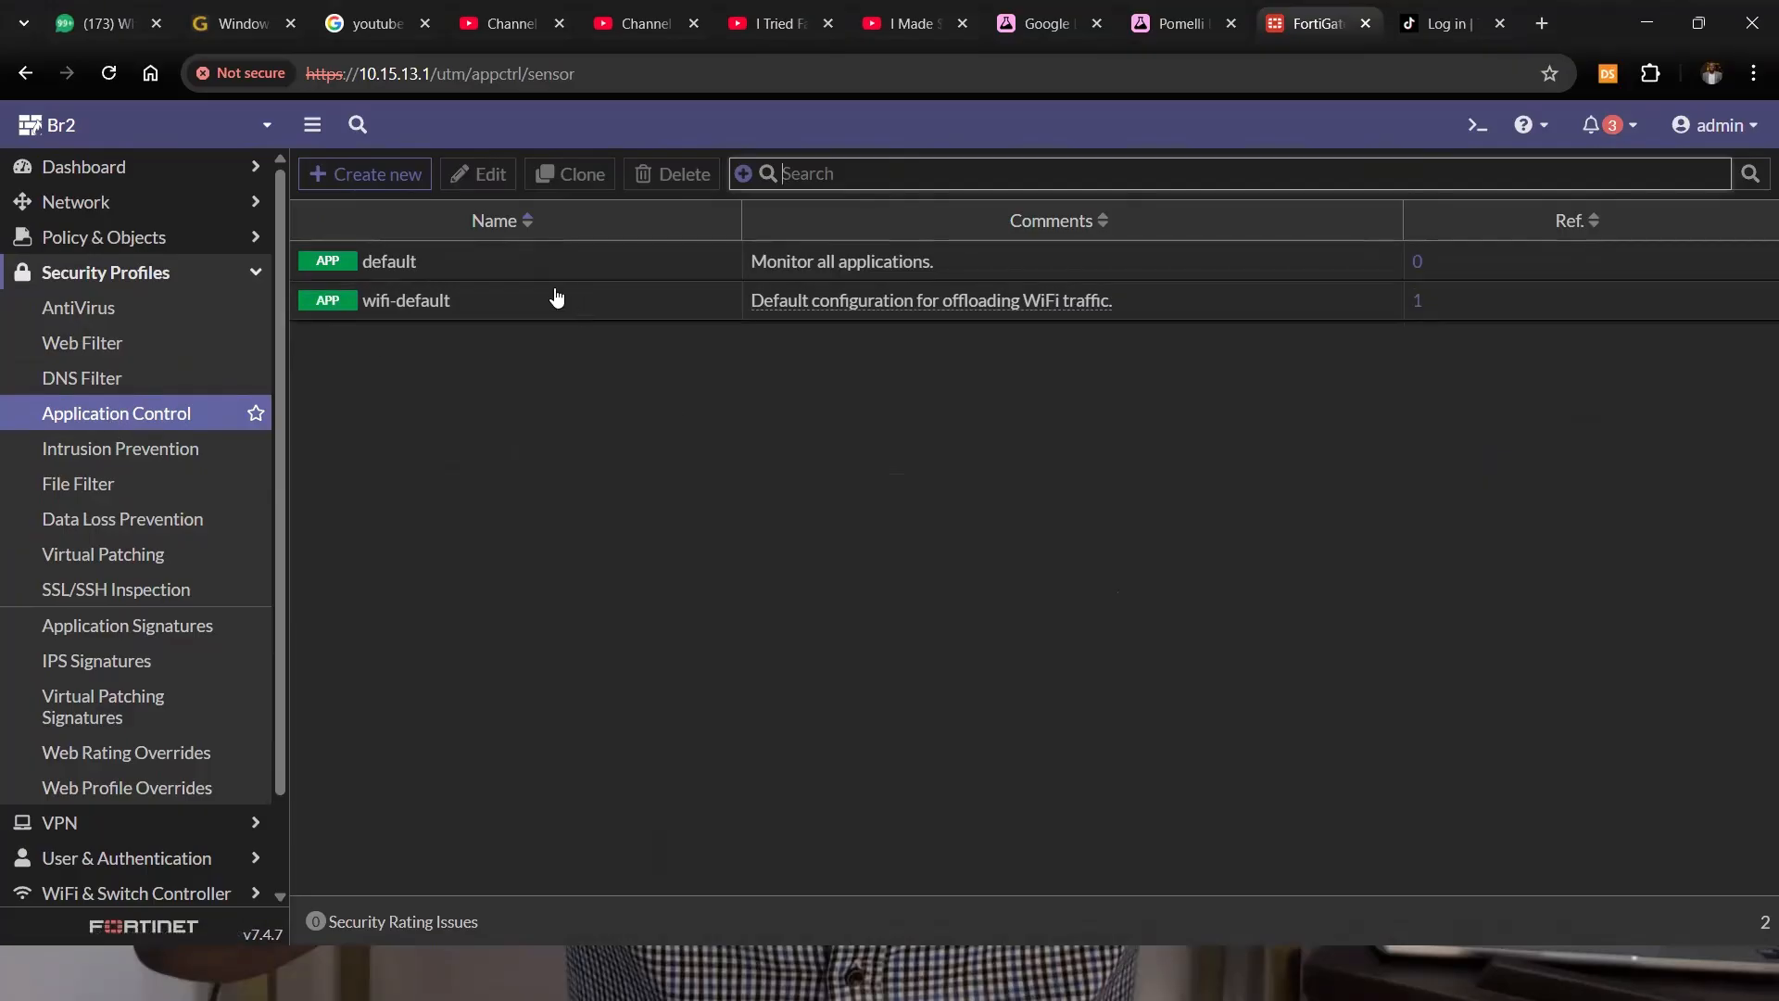
click(530, 278)
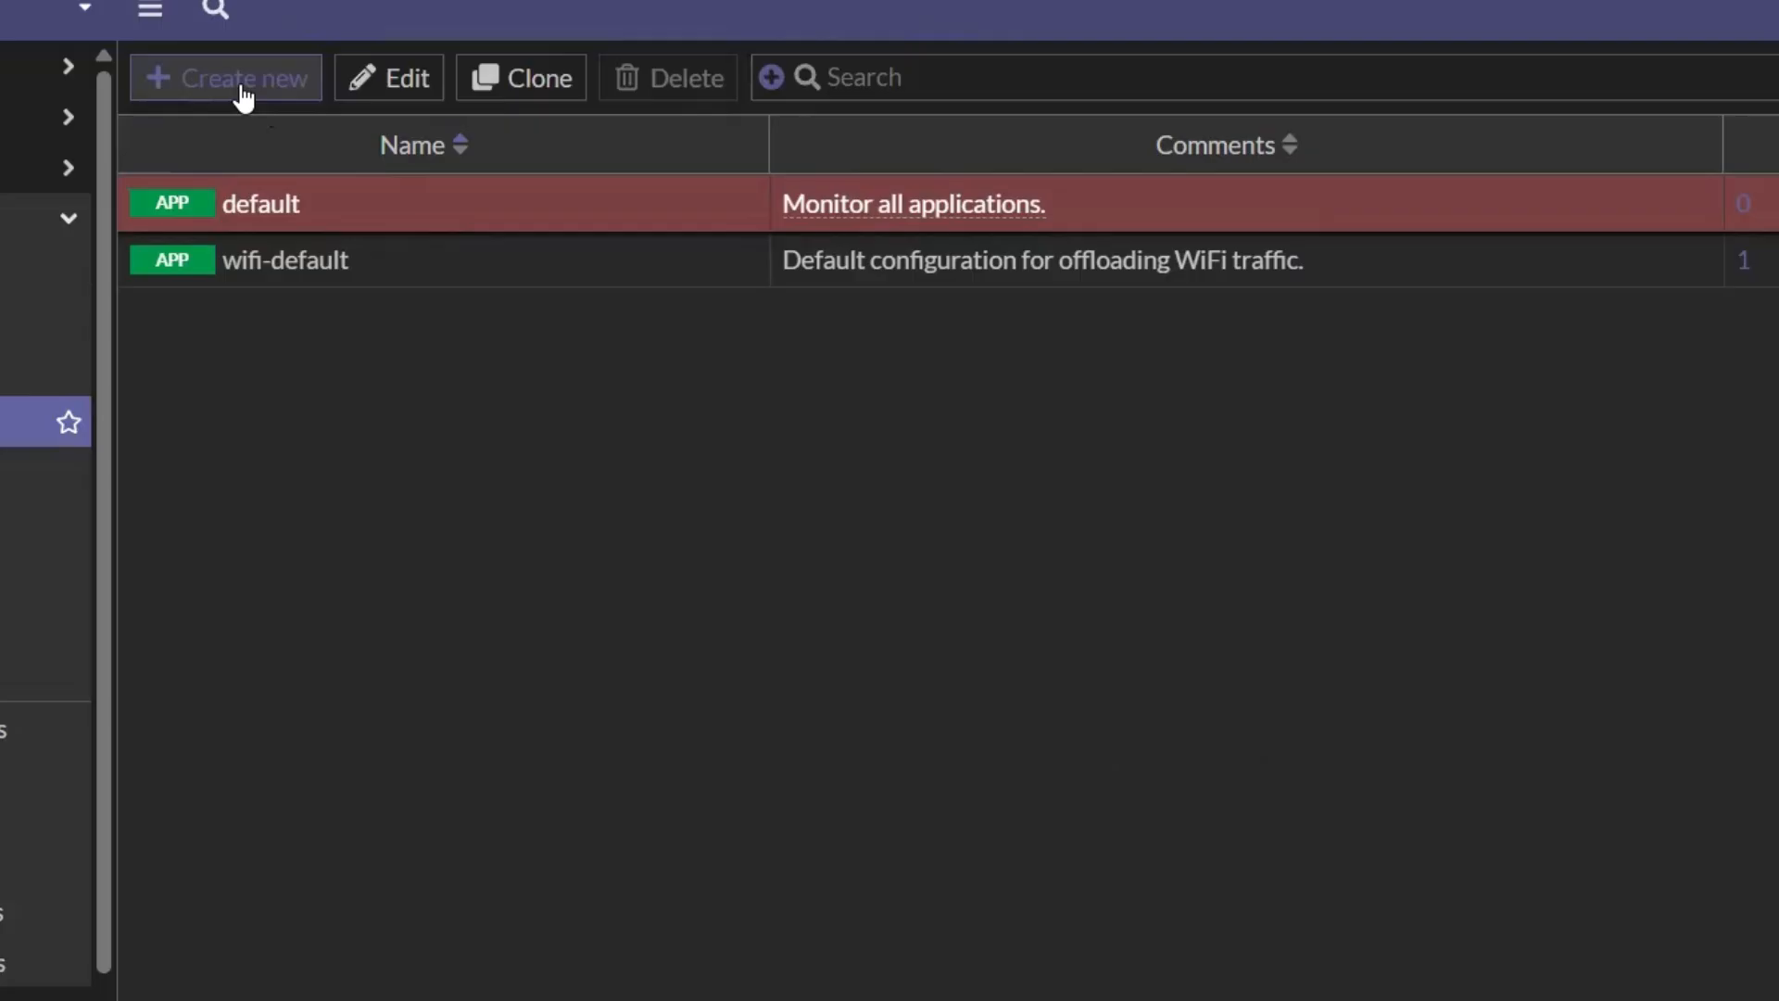
click(371, 176)
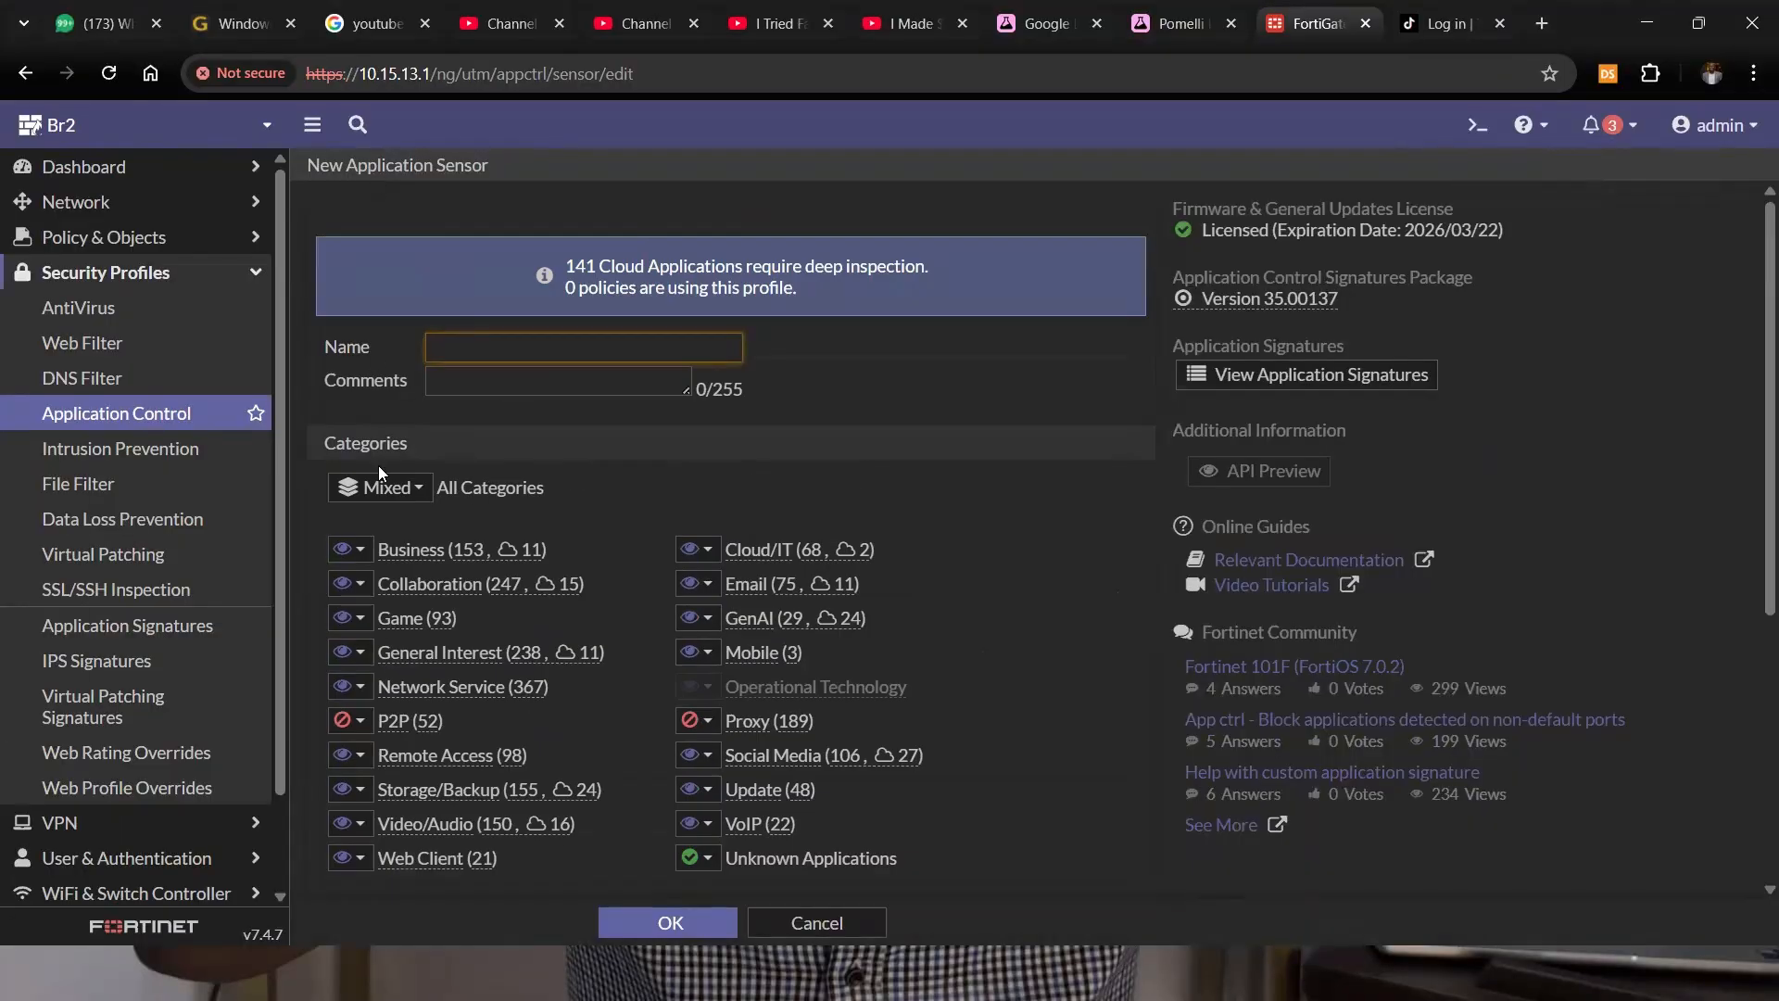
Name the new application sensor All_users.
text(ALI)
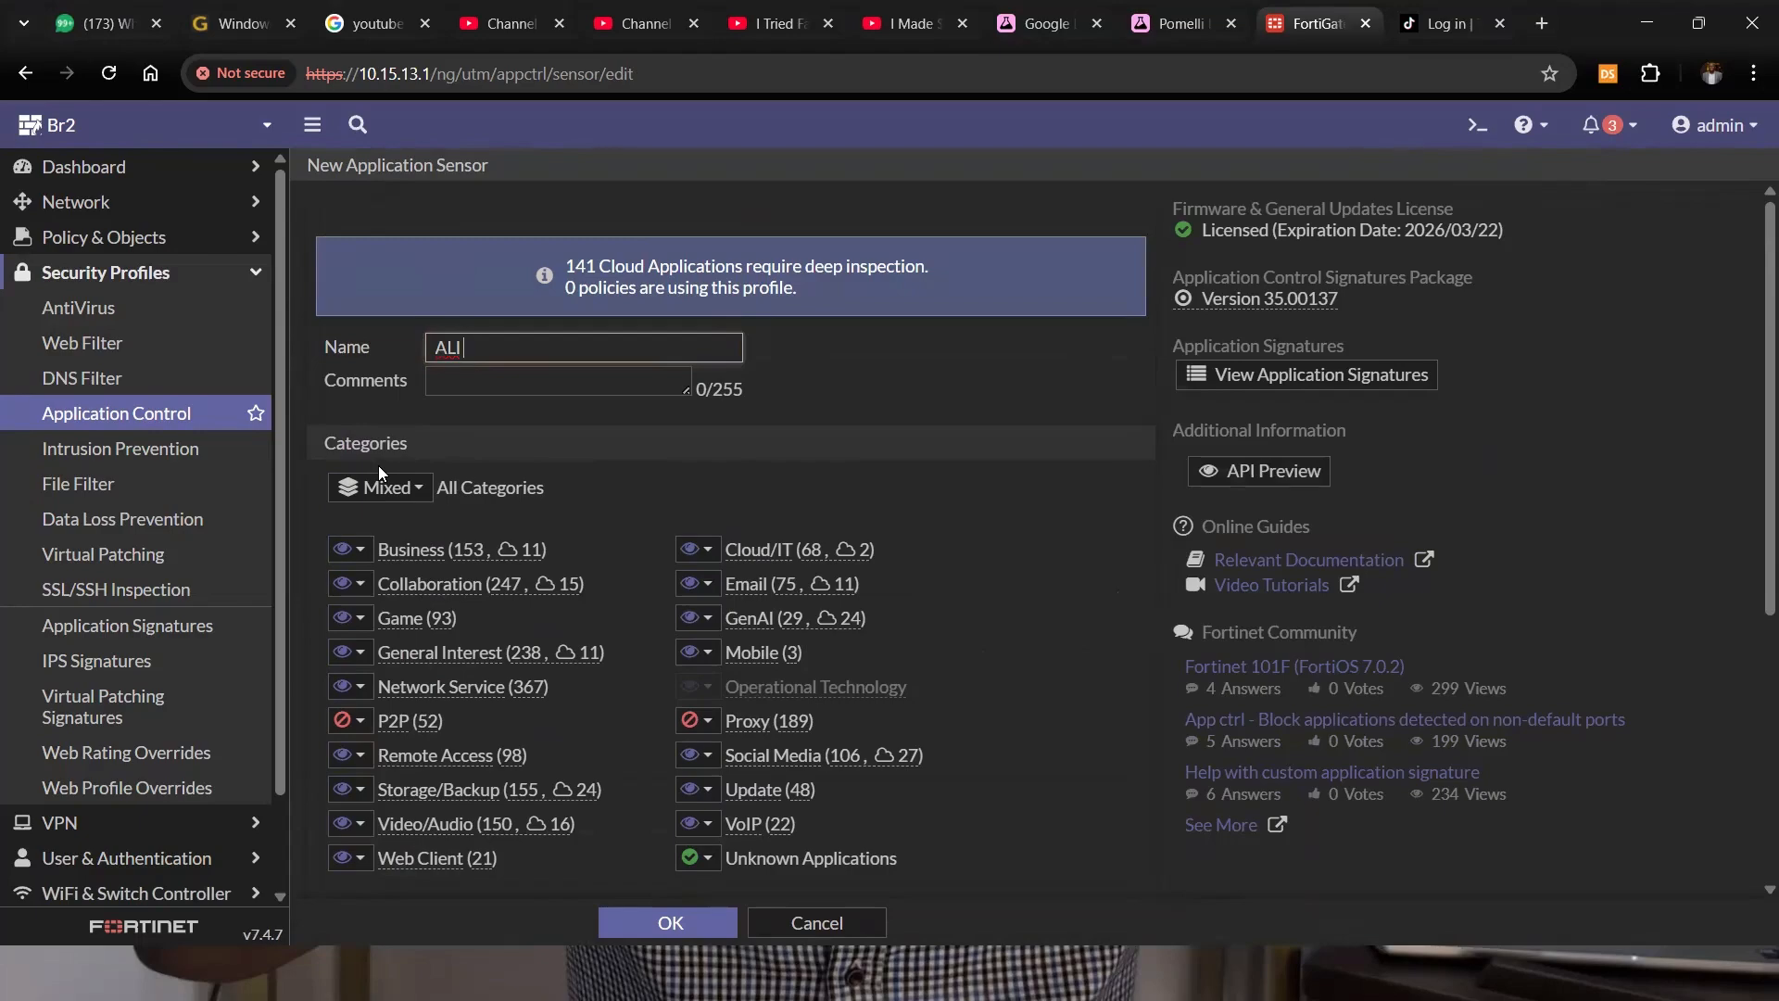
key(BackSpace)
key(BackSpace)
text(ll_users)
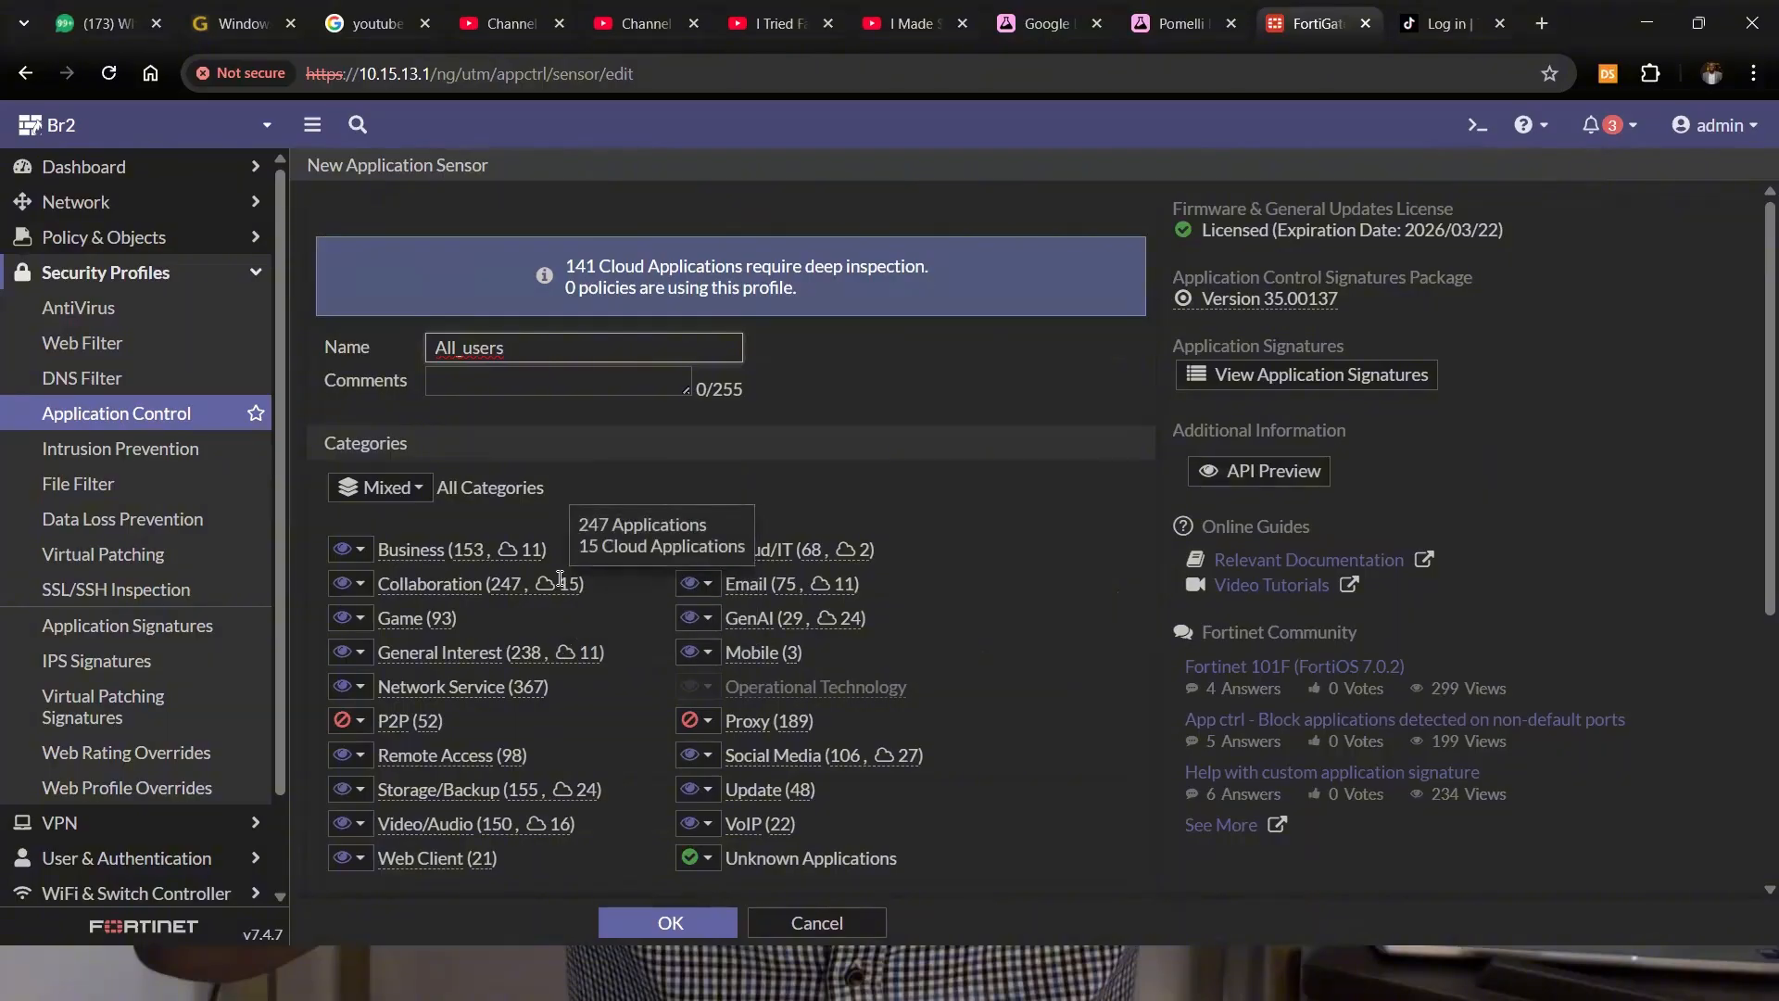
View the signatures of the Business category and look through the applications it covers.
scroll(558, 577, down, 2)
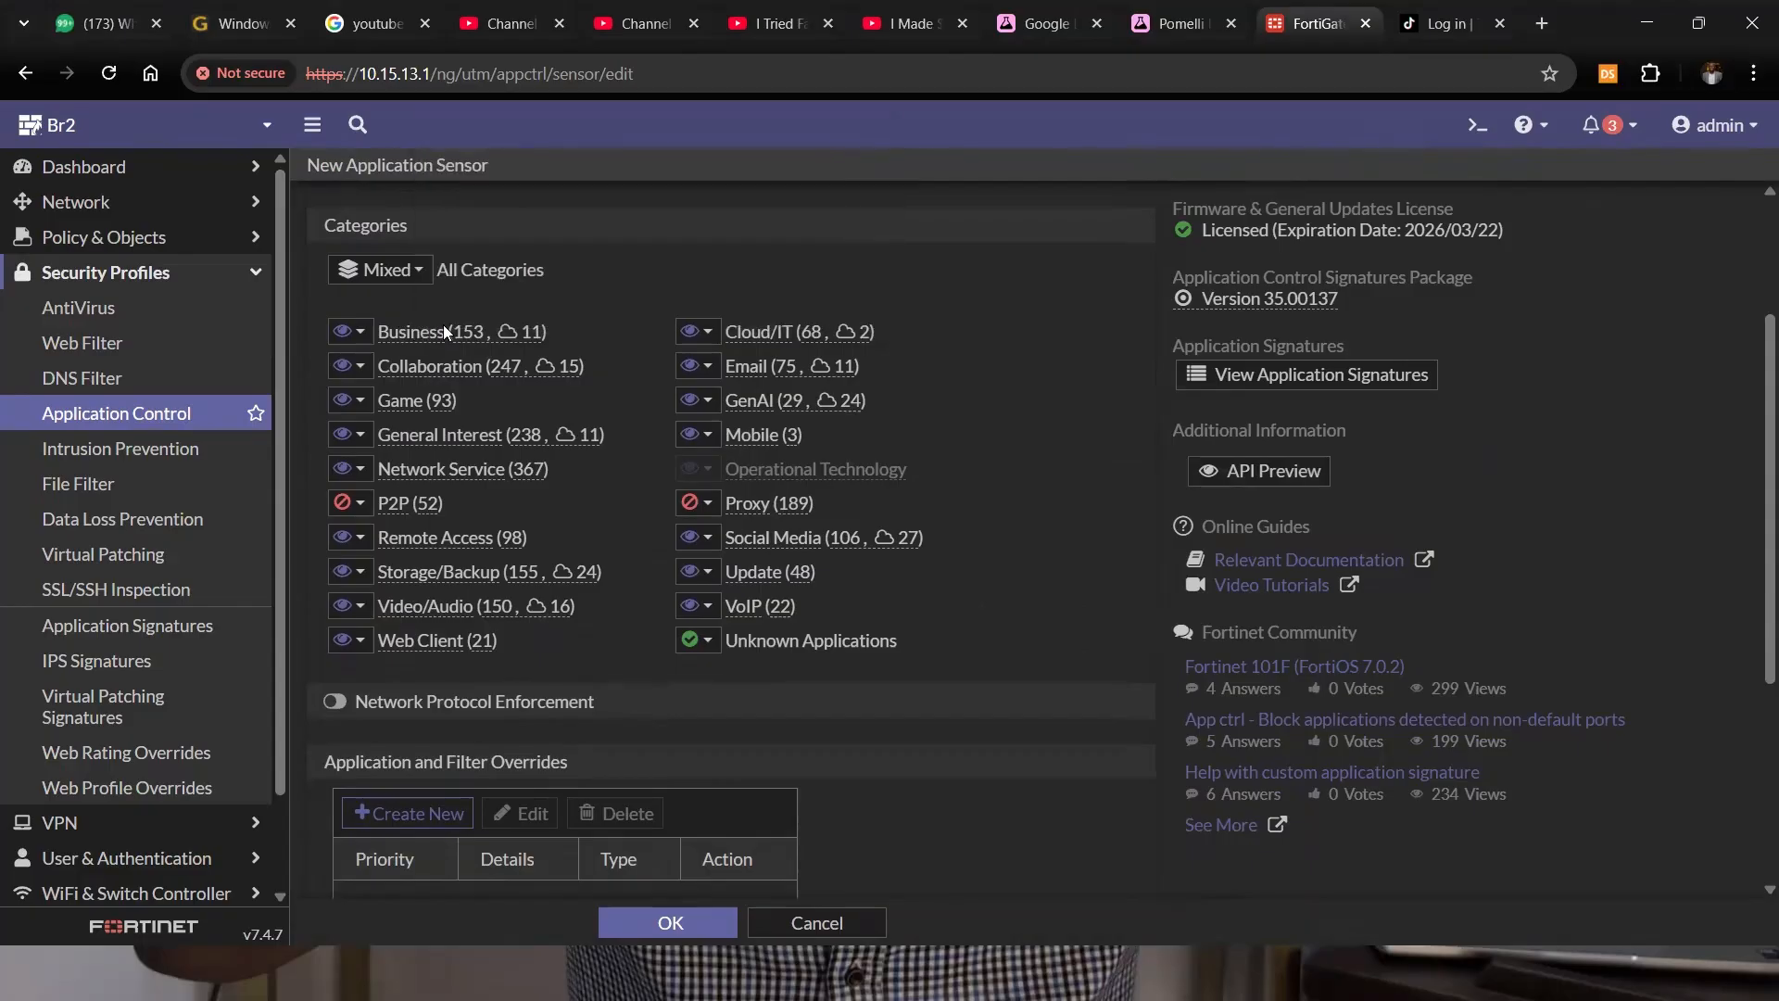
mouse_move(406, 335)
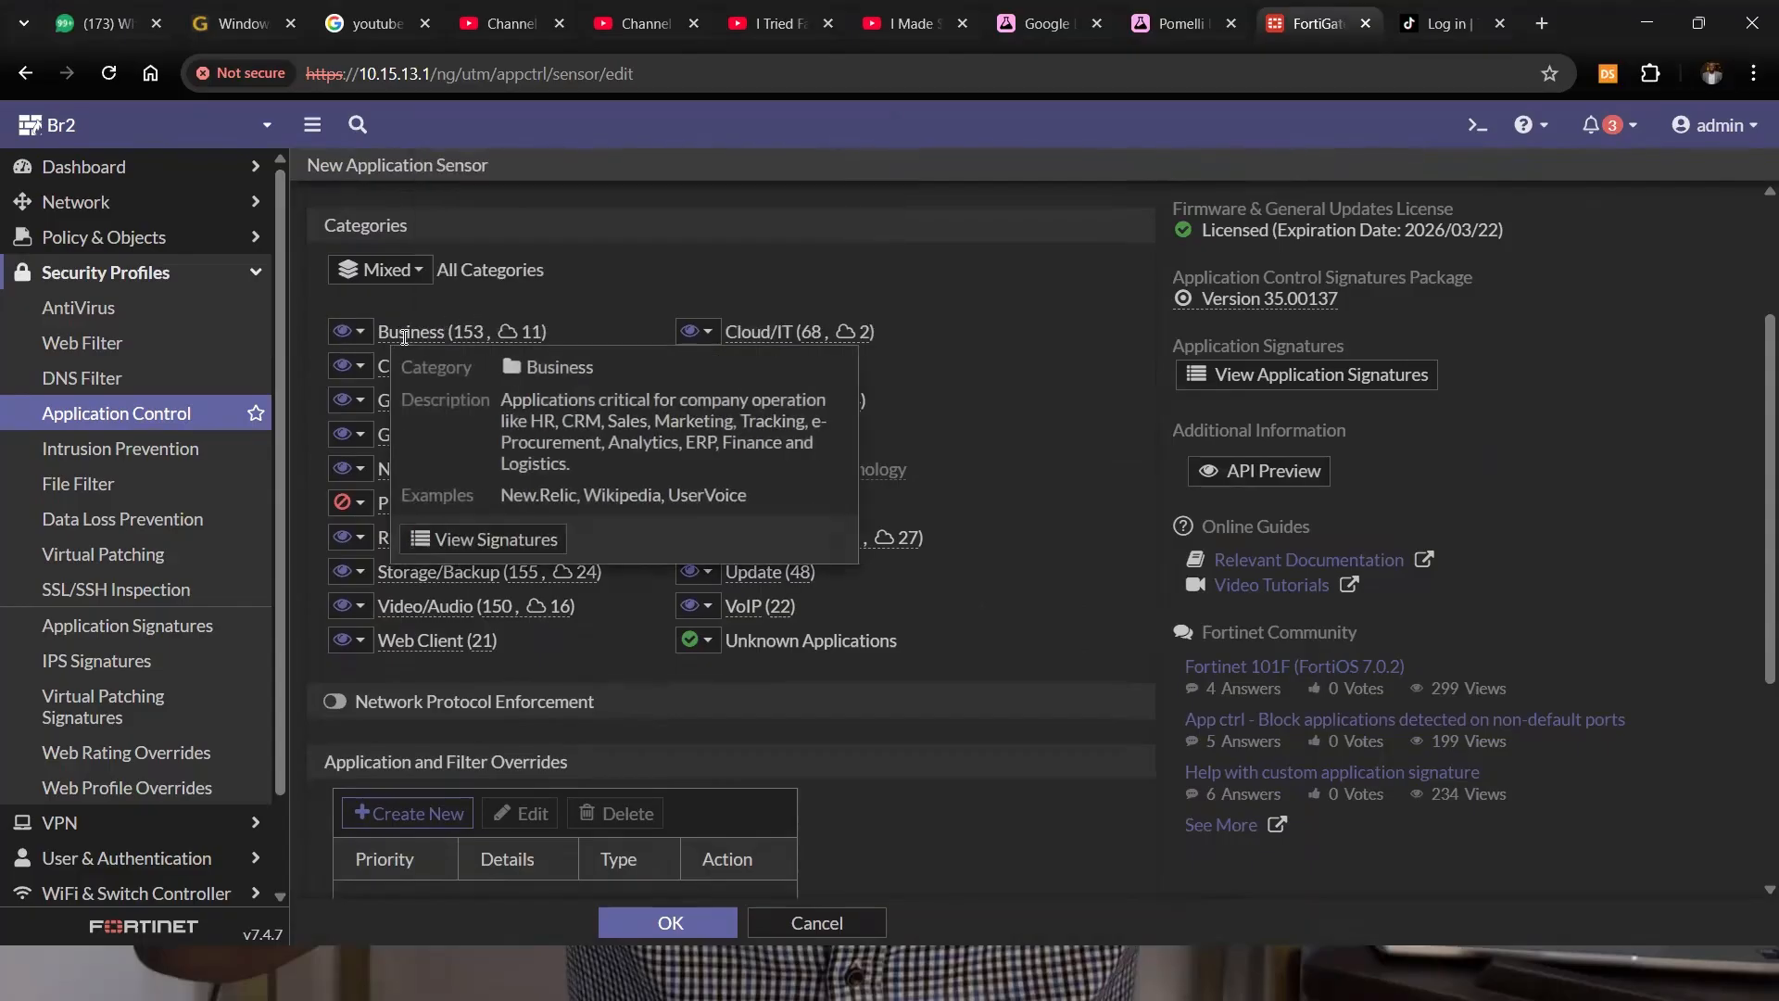
click(463, 543)
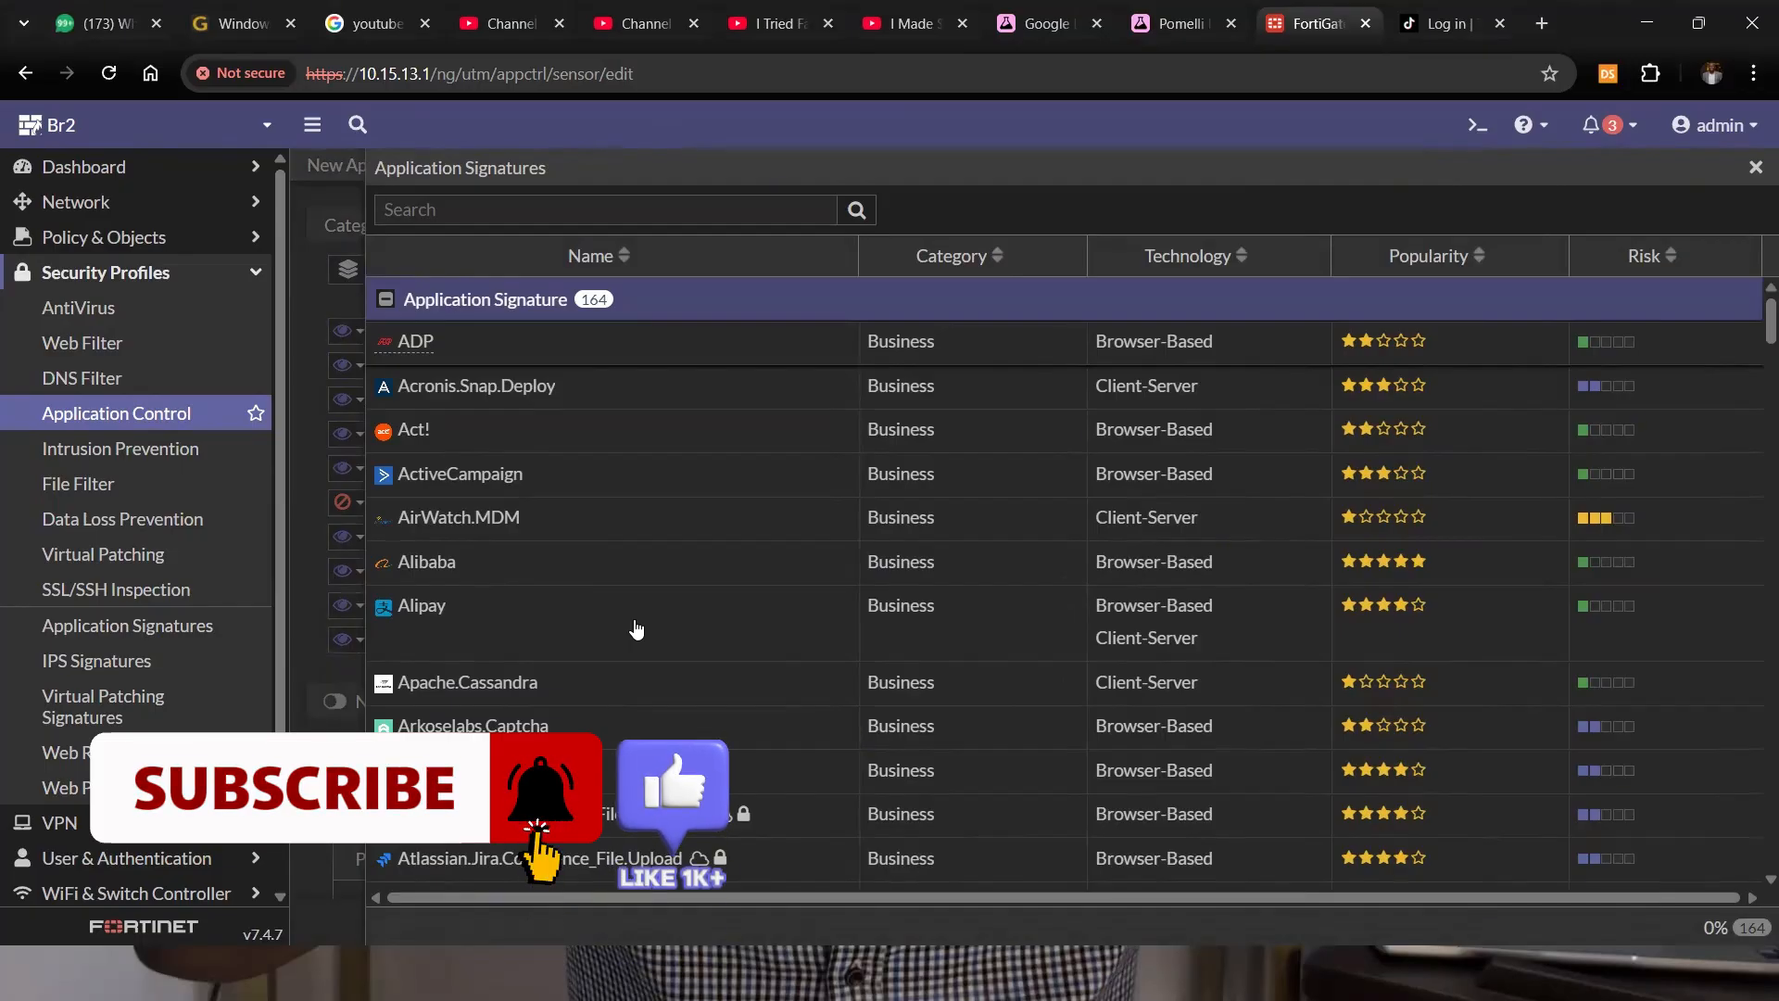
scroll(636, 630, down, 5)
scroll(635, 629, down, 5)
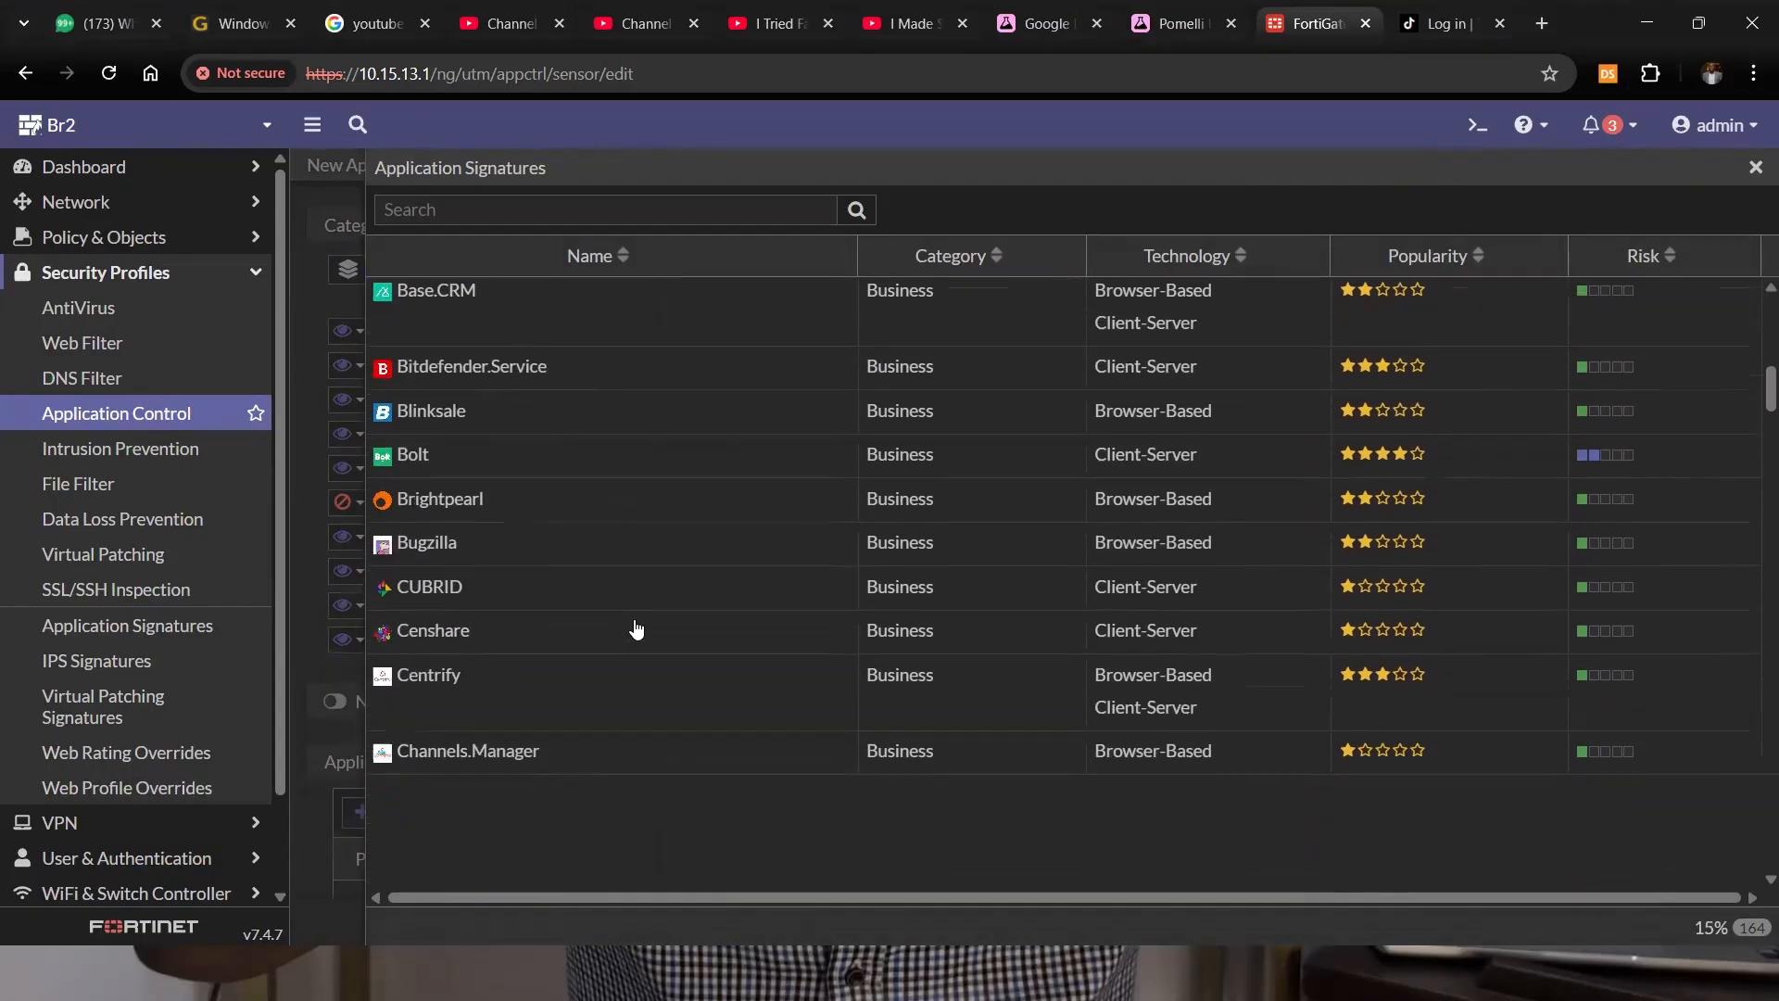
scroll(636, 629, up, 2)
scroll(636, 629, down, 3)
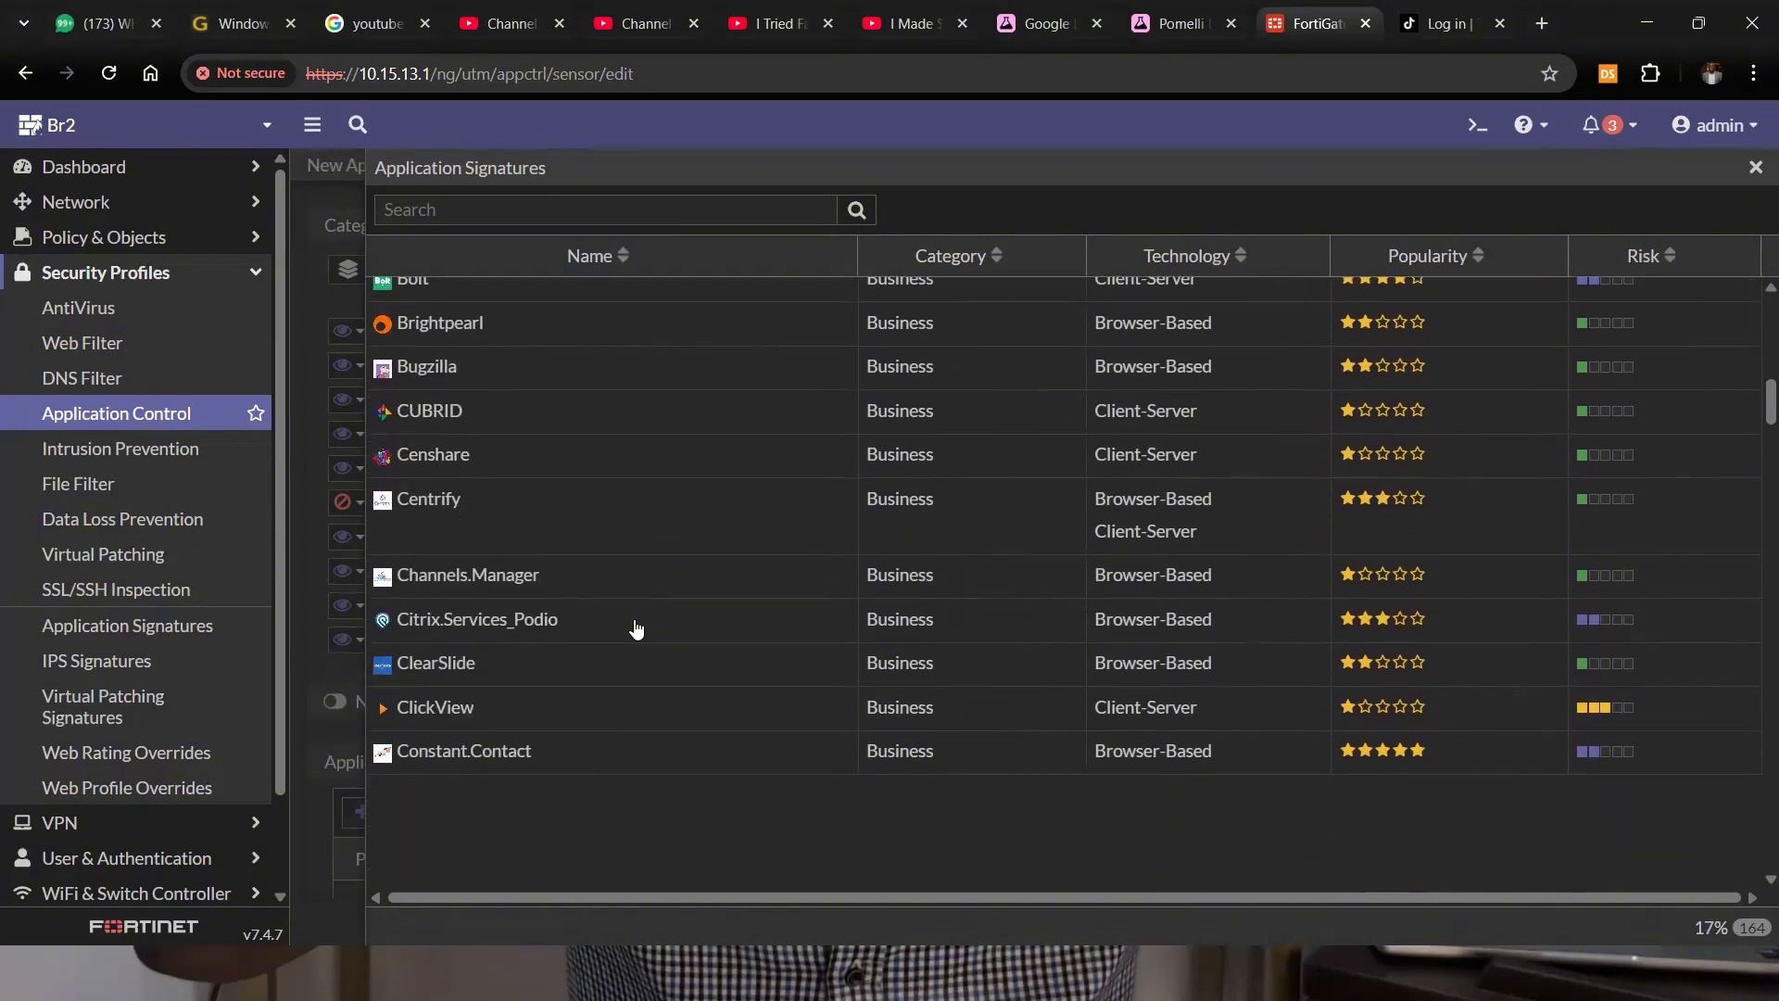
scroll(636, 629, down, 5)
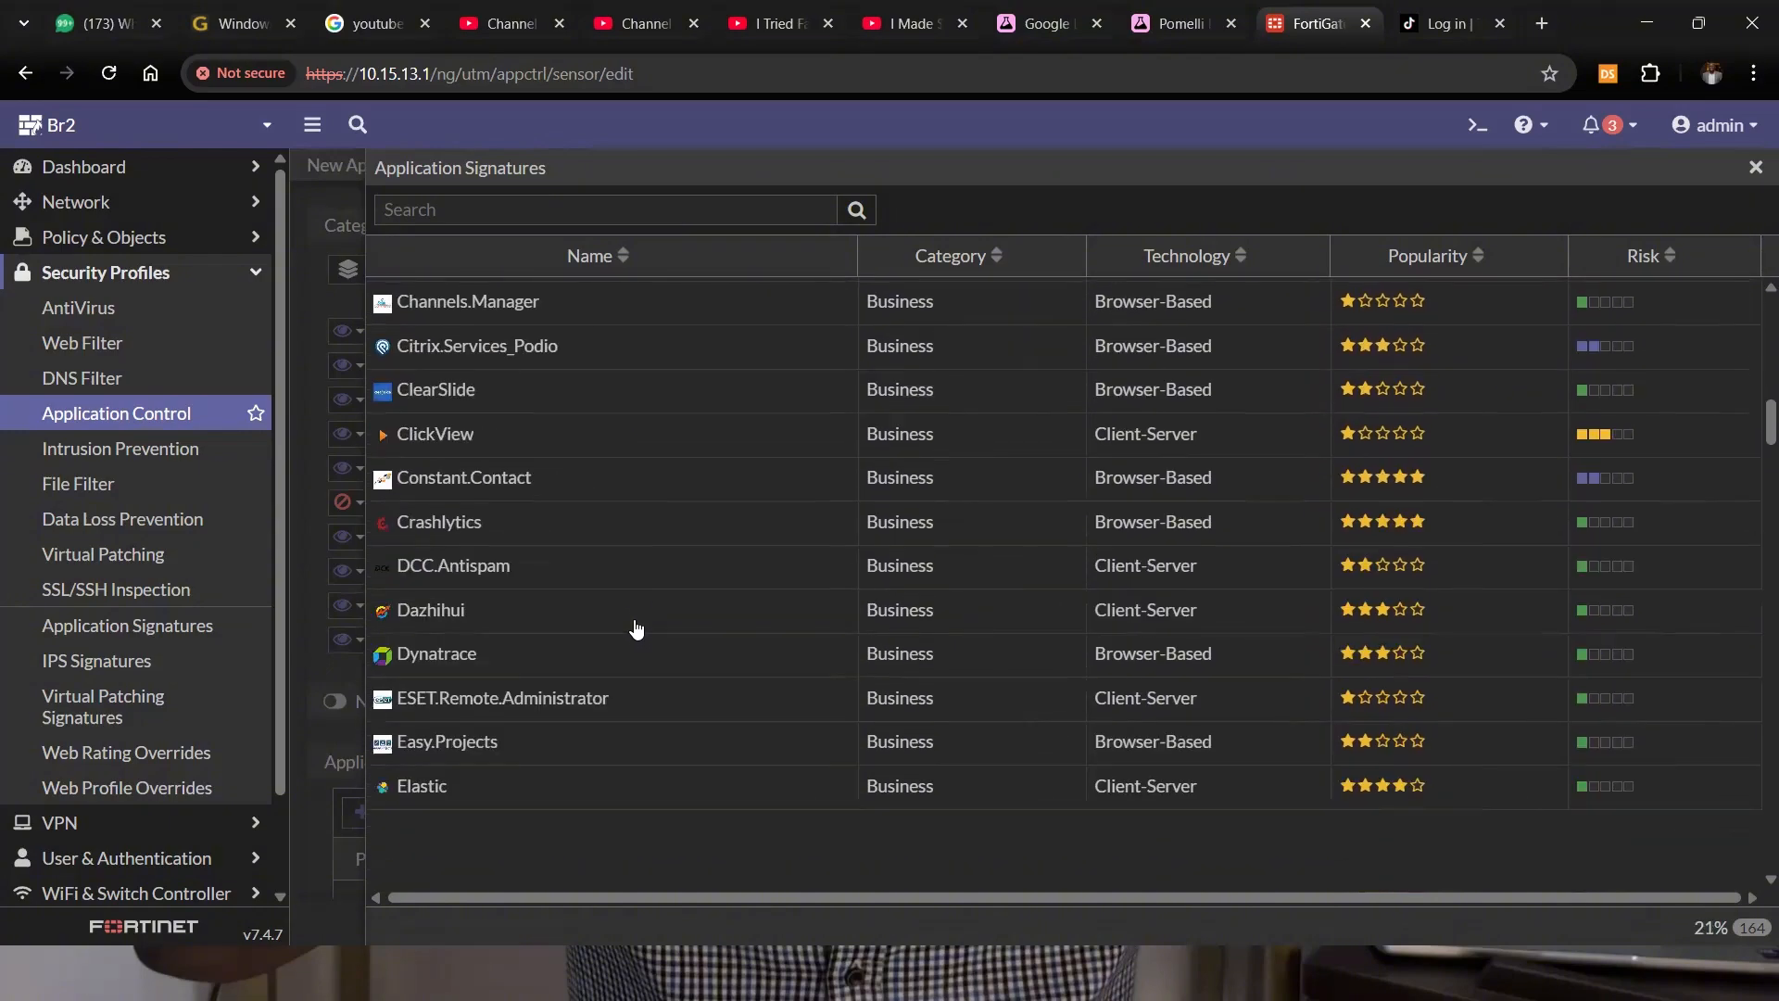
scroll(636, 629, up, 3)
scroll(636, 629, up, 6)
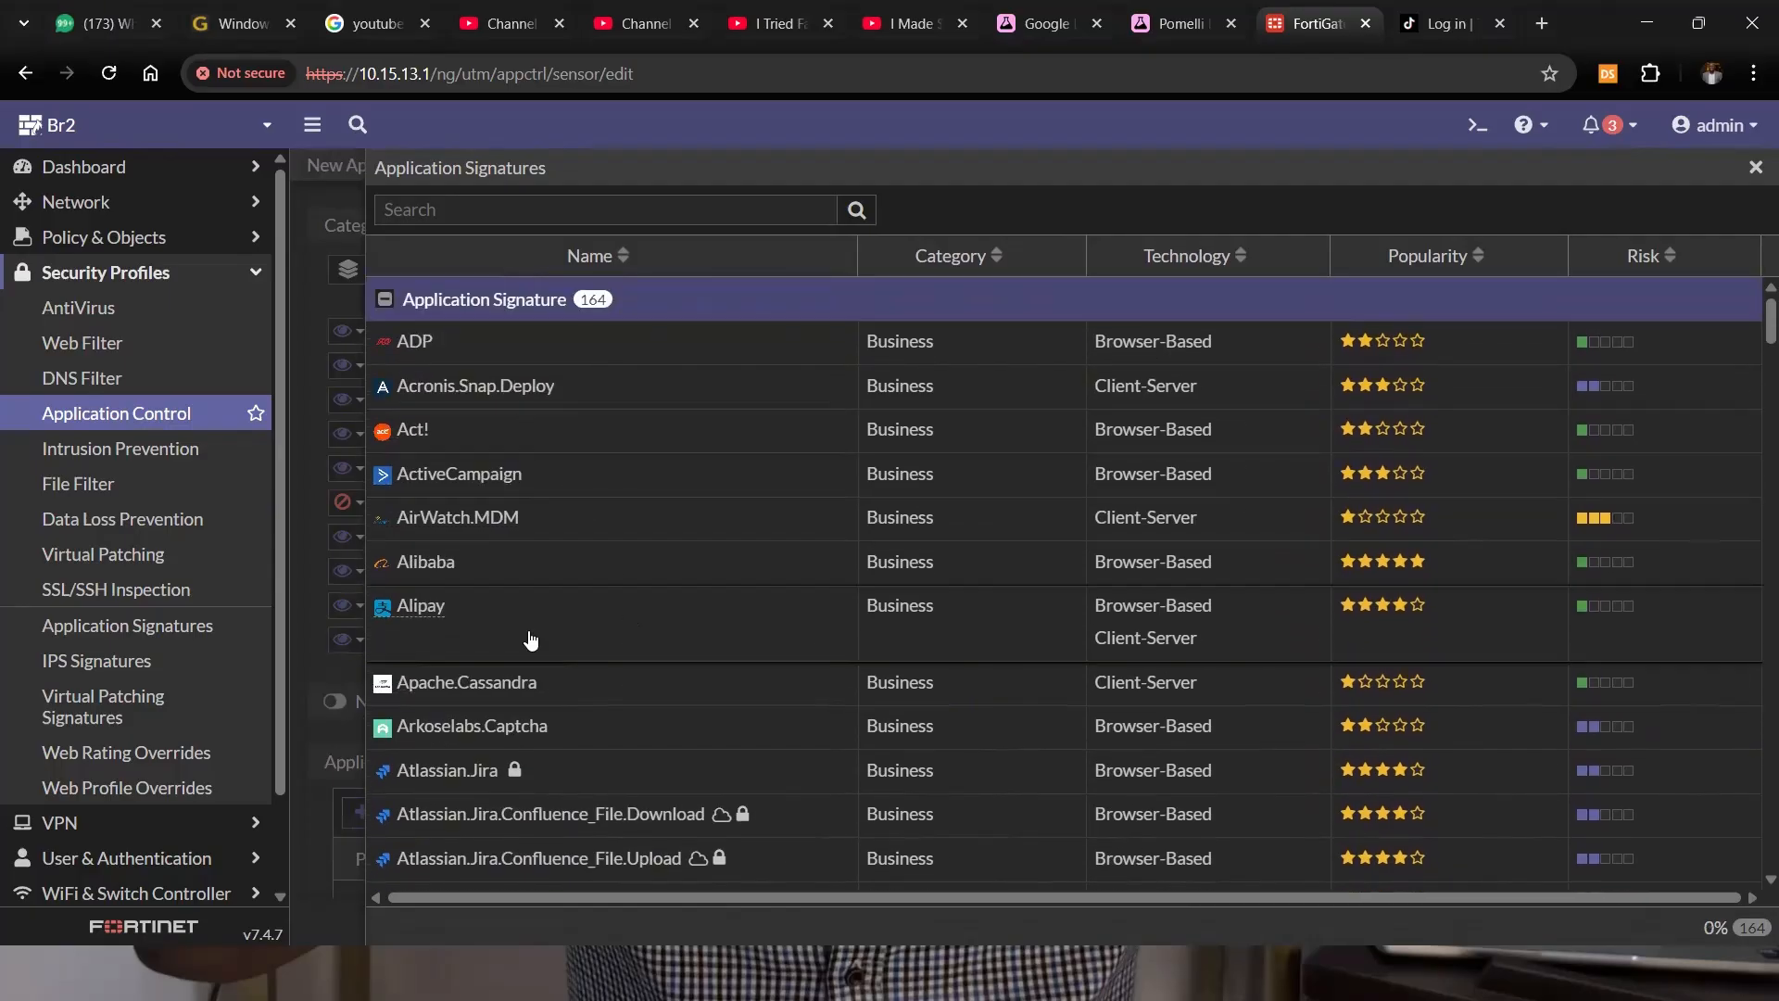
scroll(534, 643, down, 2)
scroll(533, 643, down, 4)
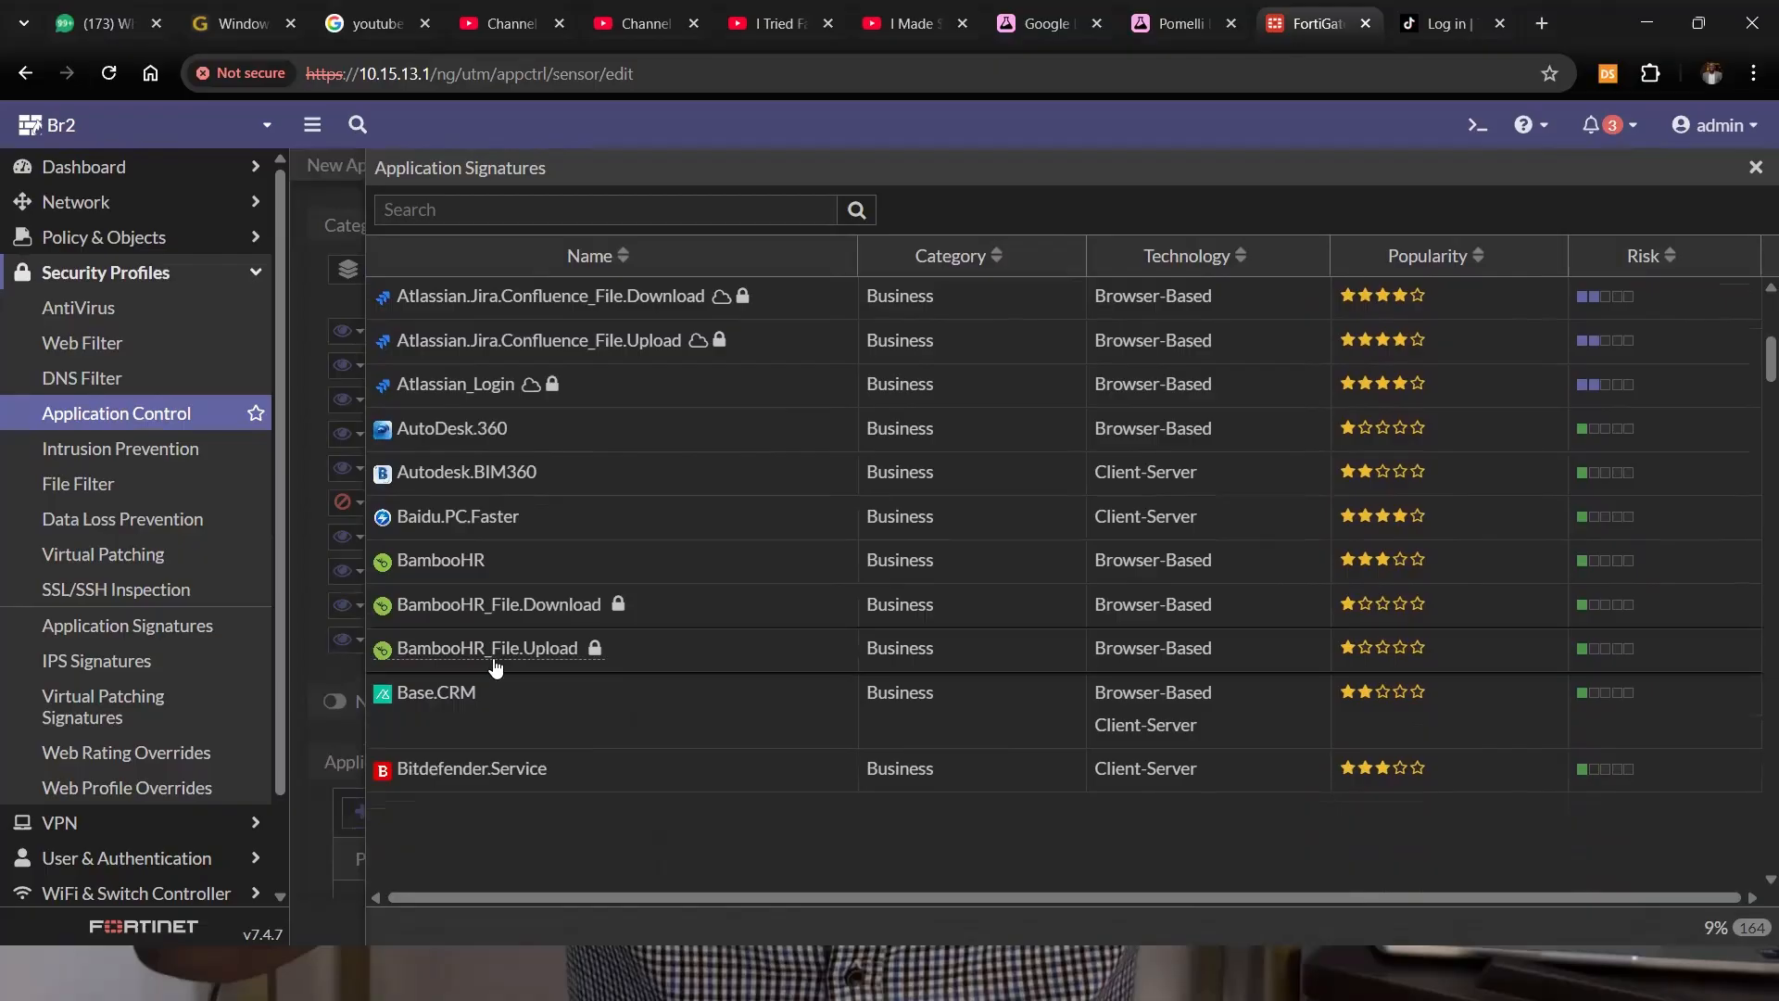
Examine further Business application signatures, including BambooHR, Bitdefender.Service, Grab and the Microsoft entries, and close the signature list.
click(526, 549)
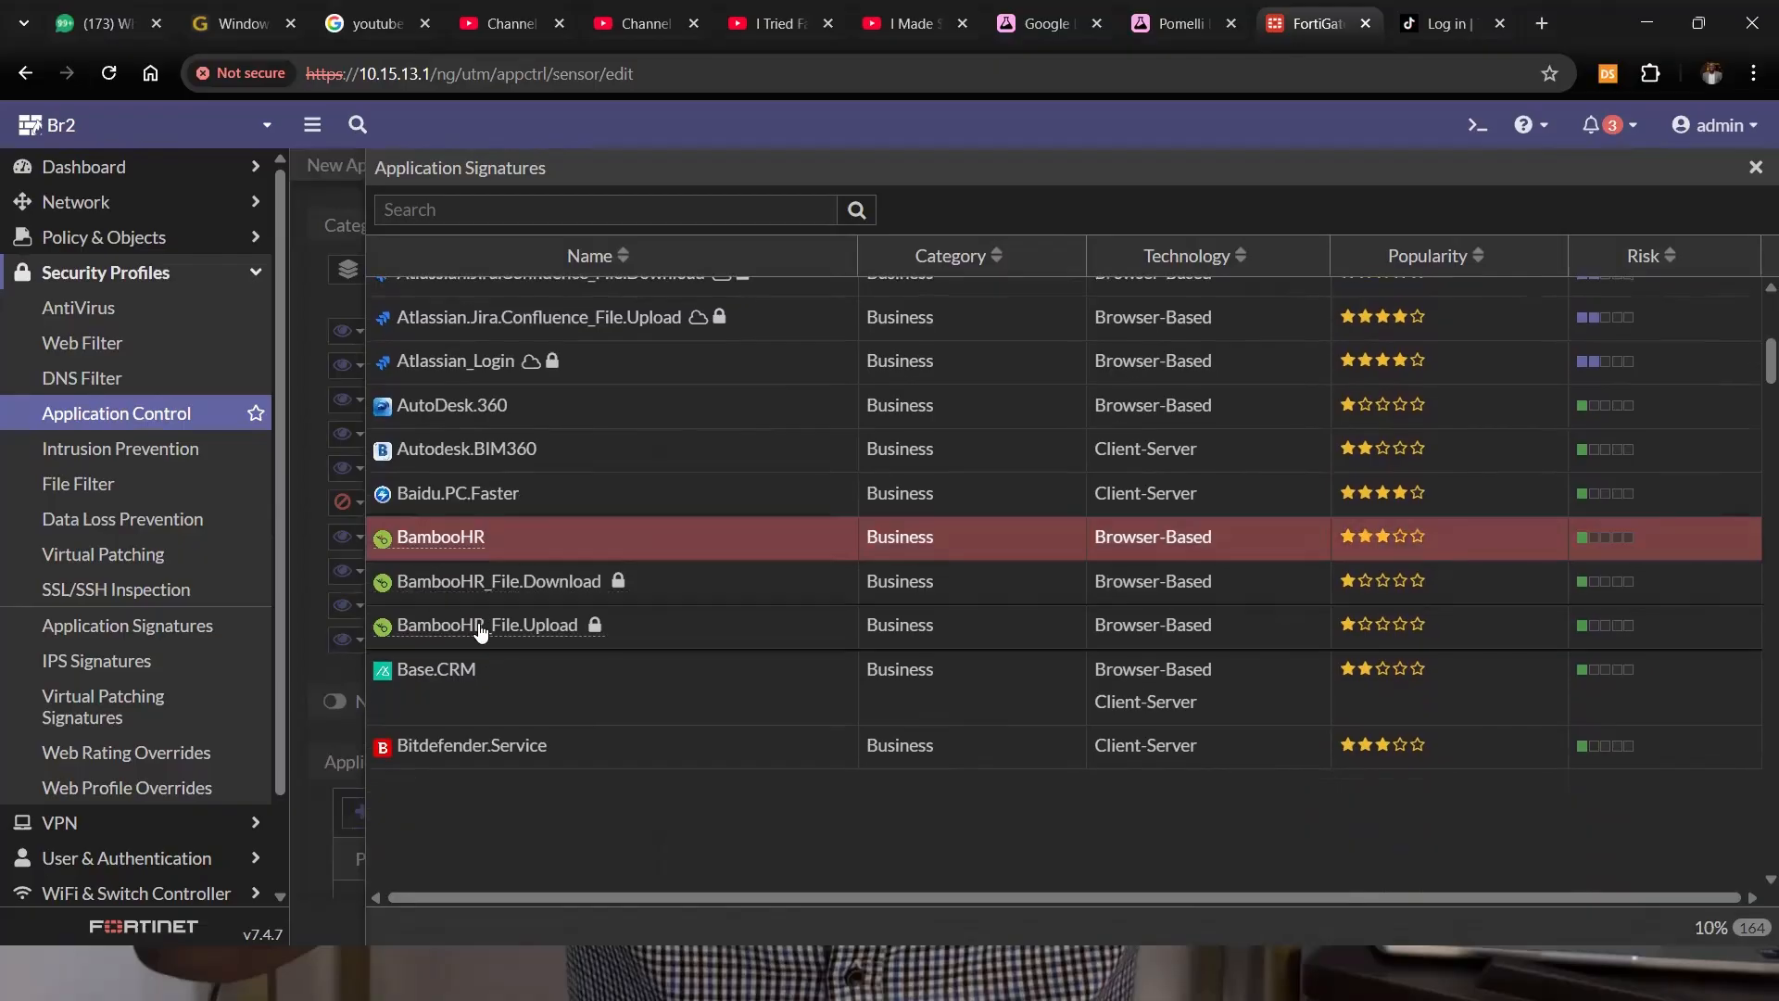
click(441, 638)
scroll(441, 630, down, 2)
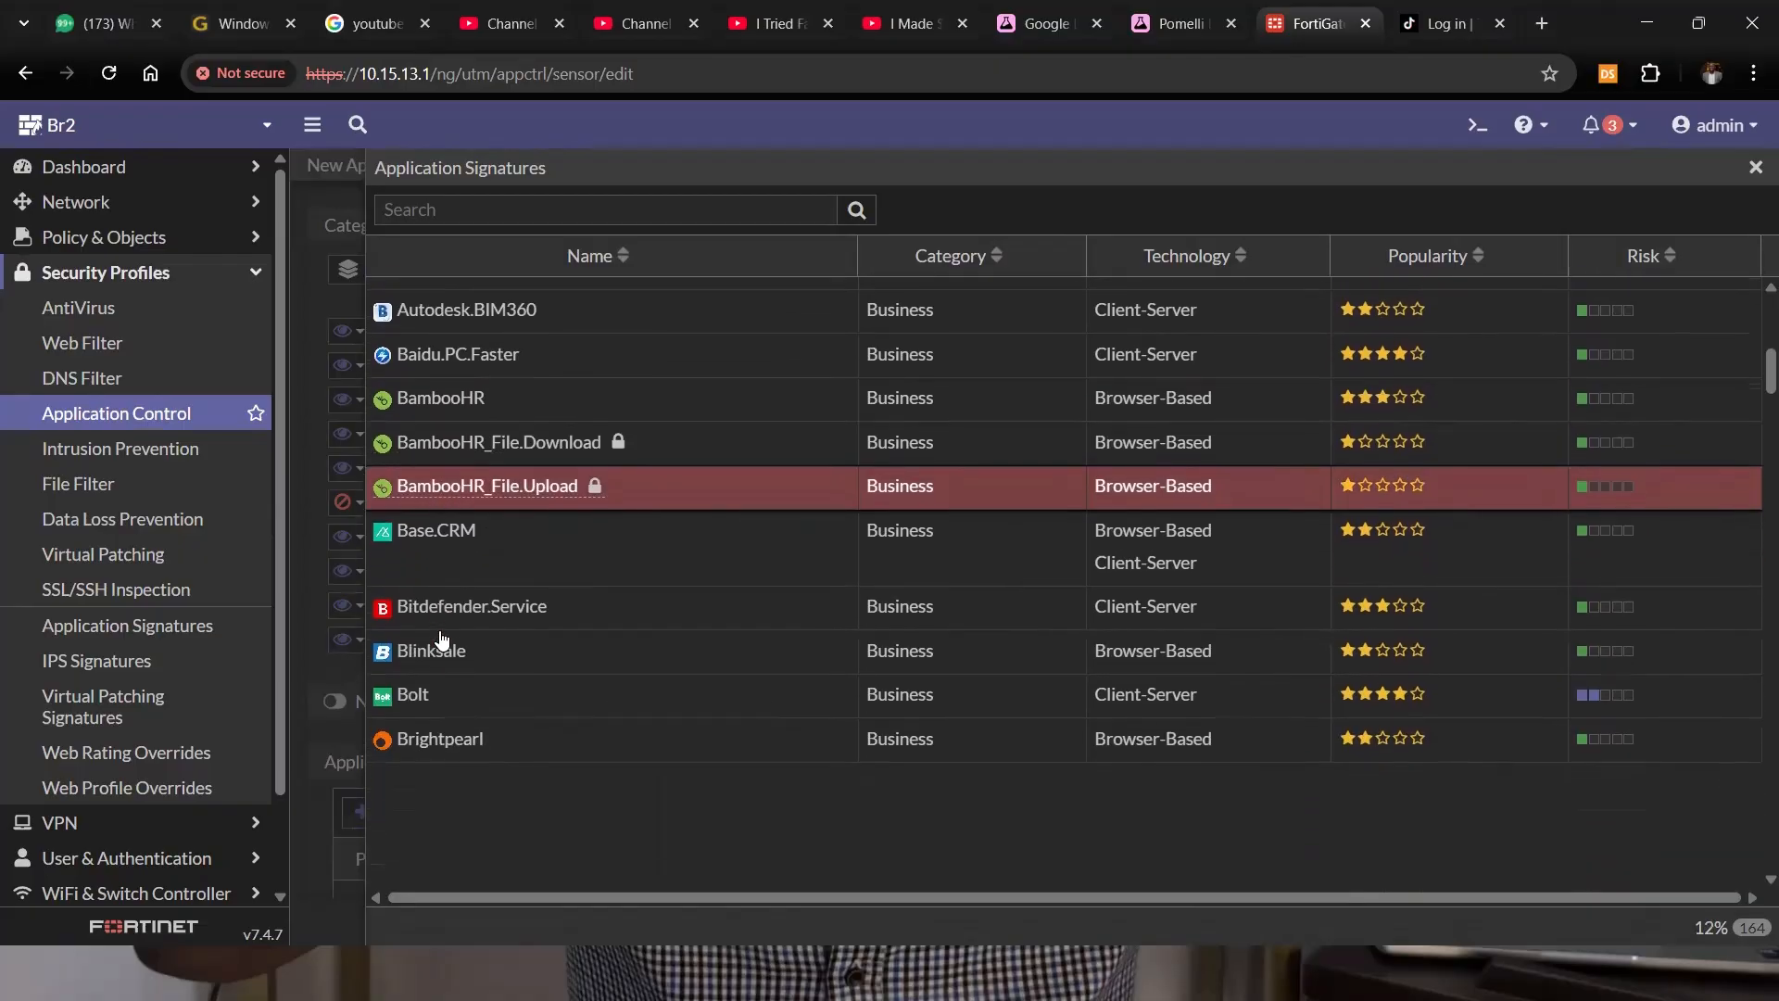
click(516, 593)
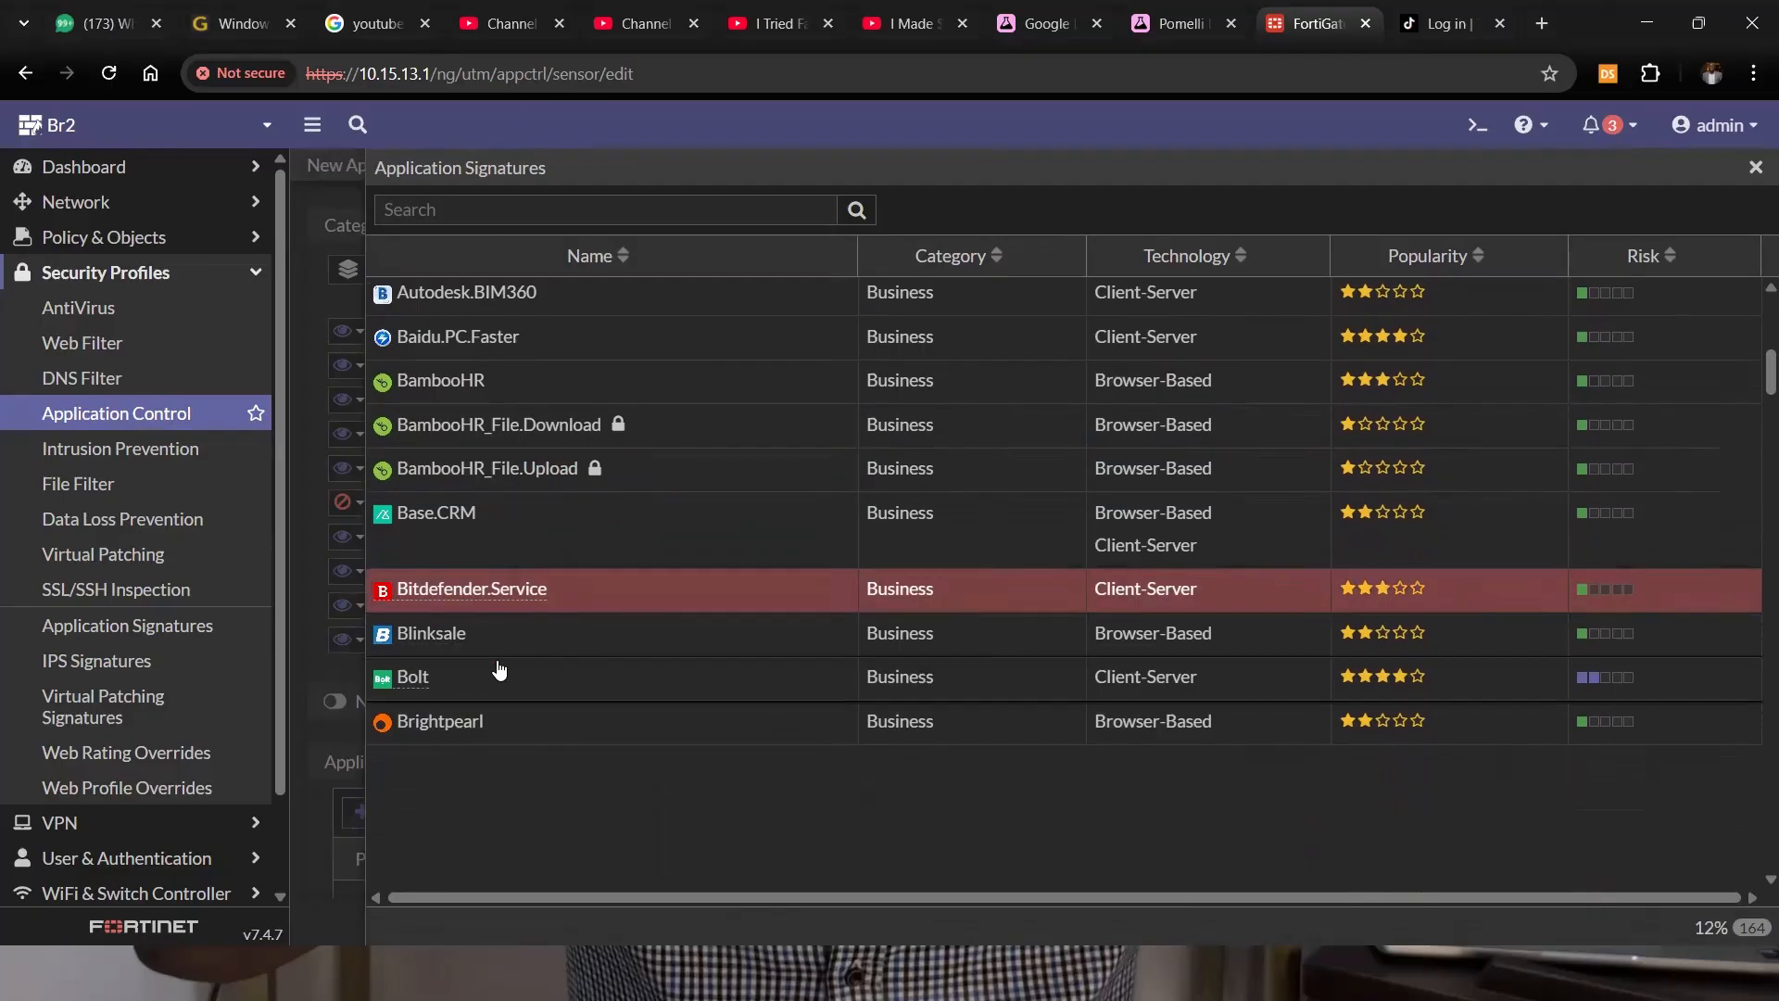
scroll(497, 672, down, 5)
scroll(498, 669, down, 5)
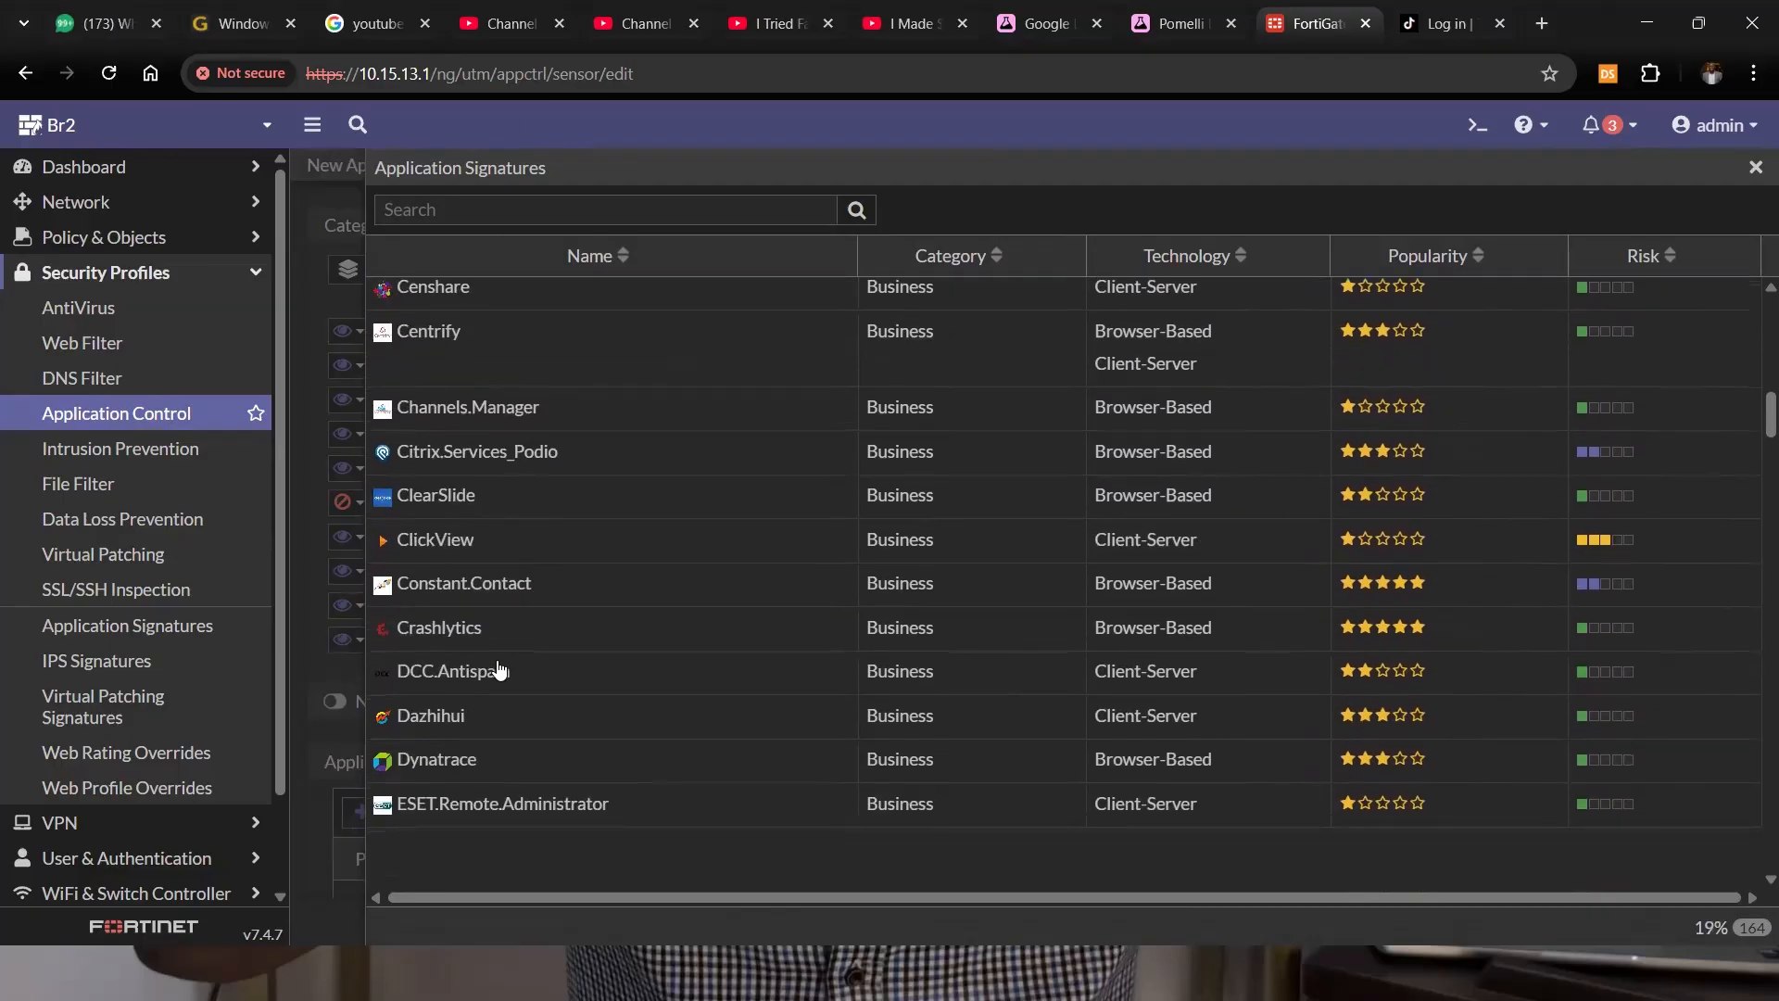
scroll(498, 669, down, 2)
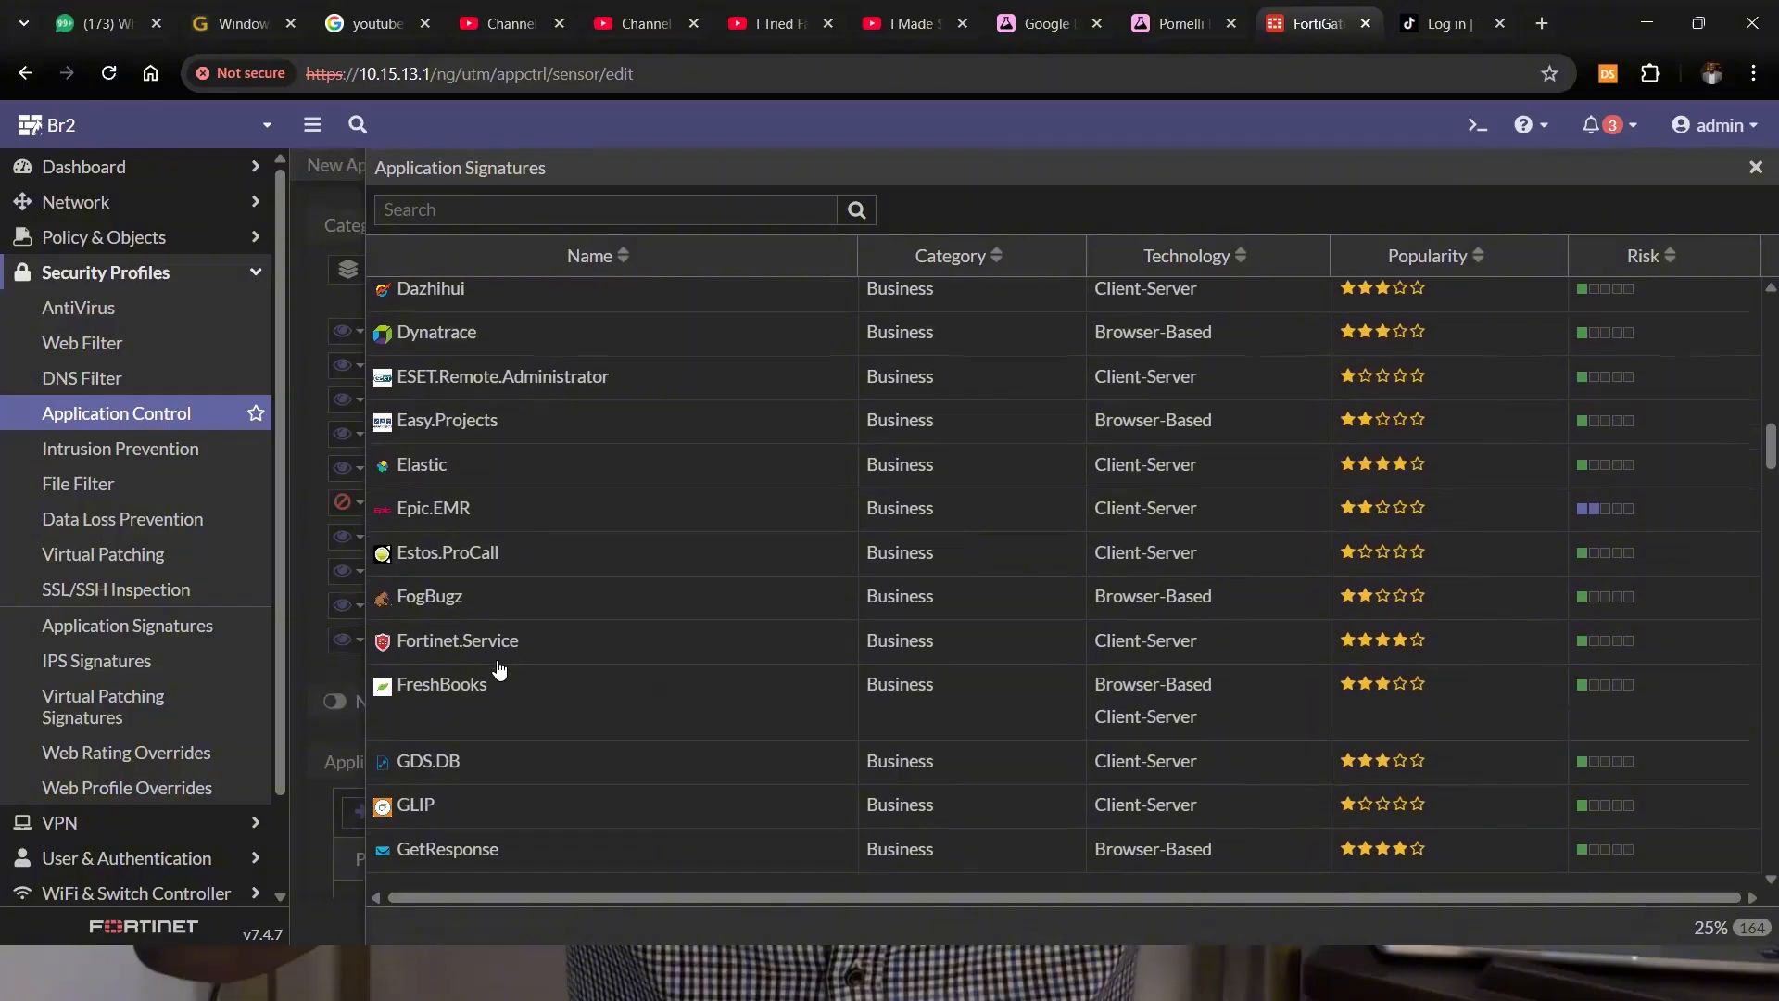
scroll(456, 751, down, 6)
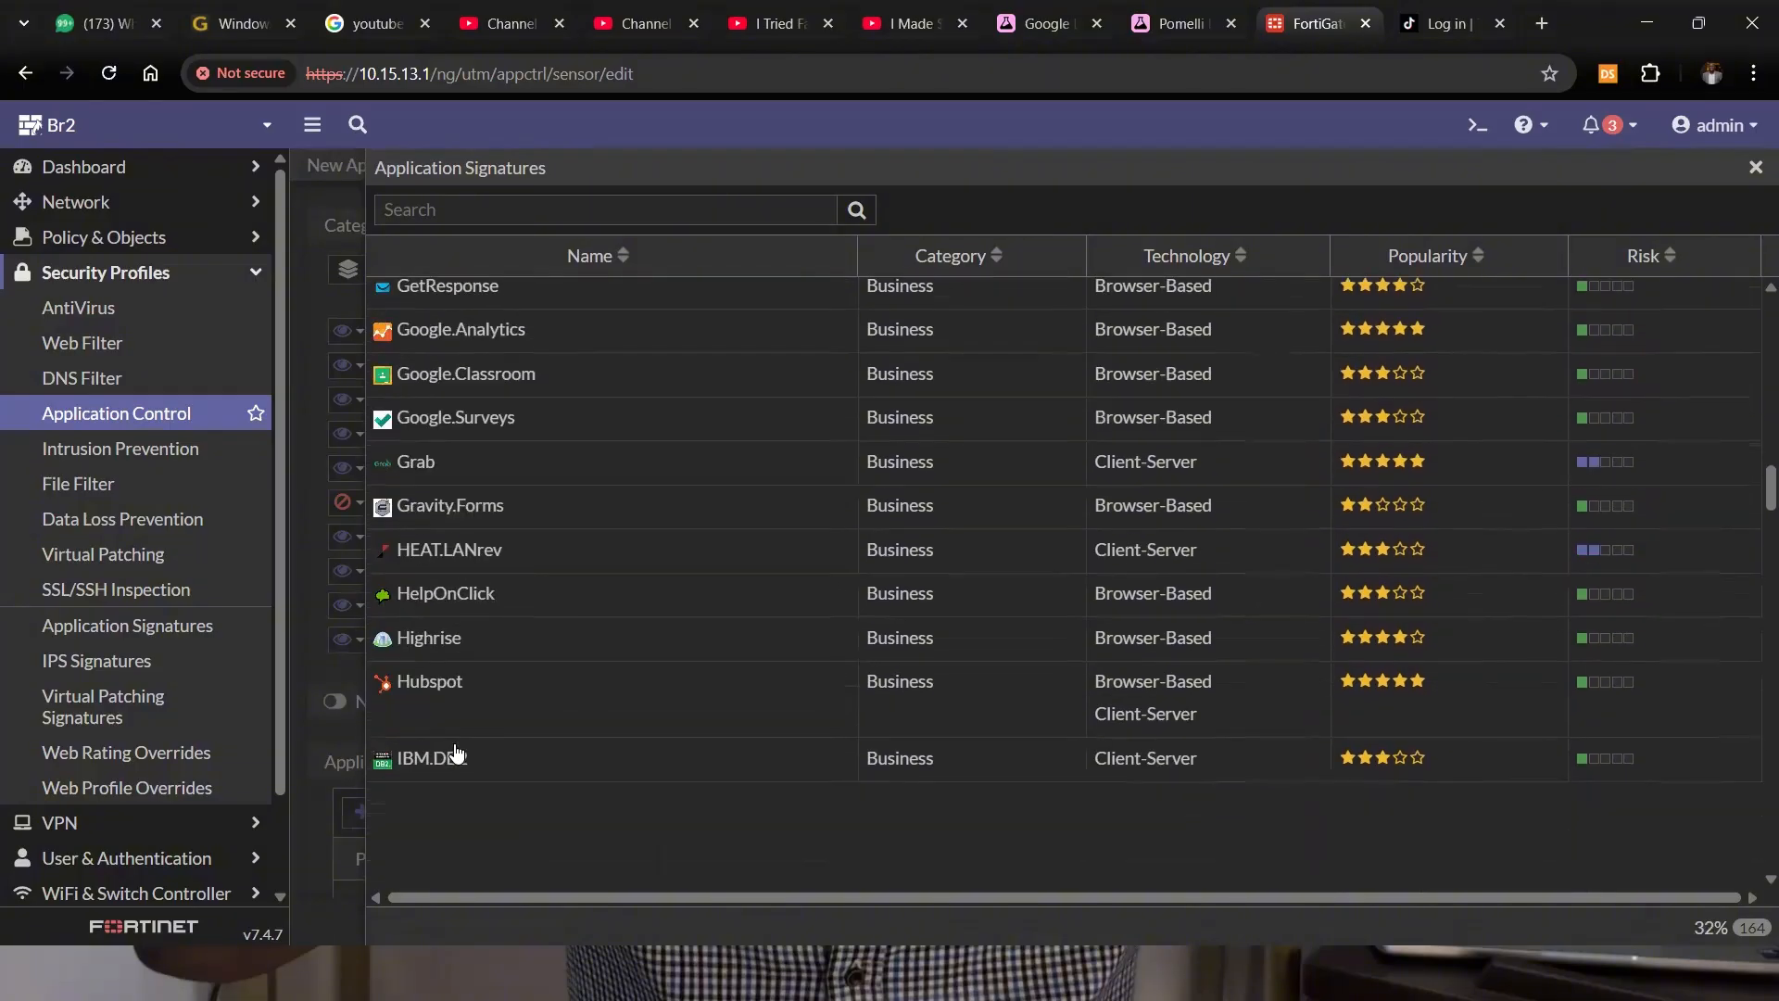
click(451, 458)
scroll(469, 723, down, 4)
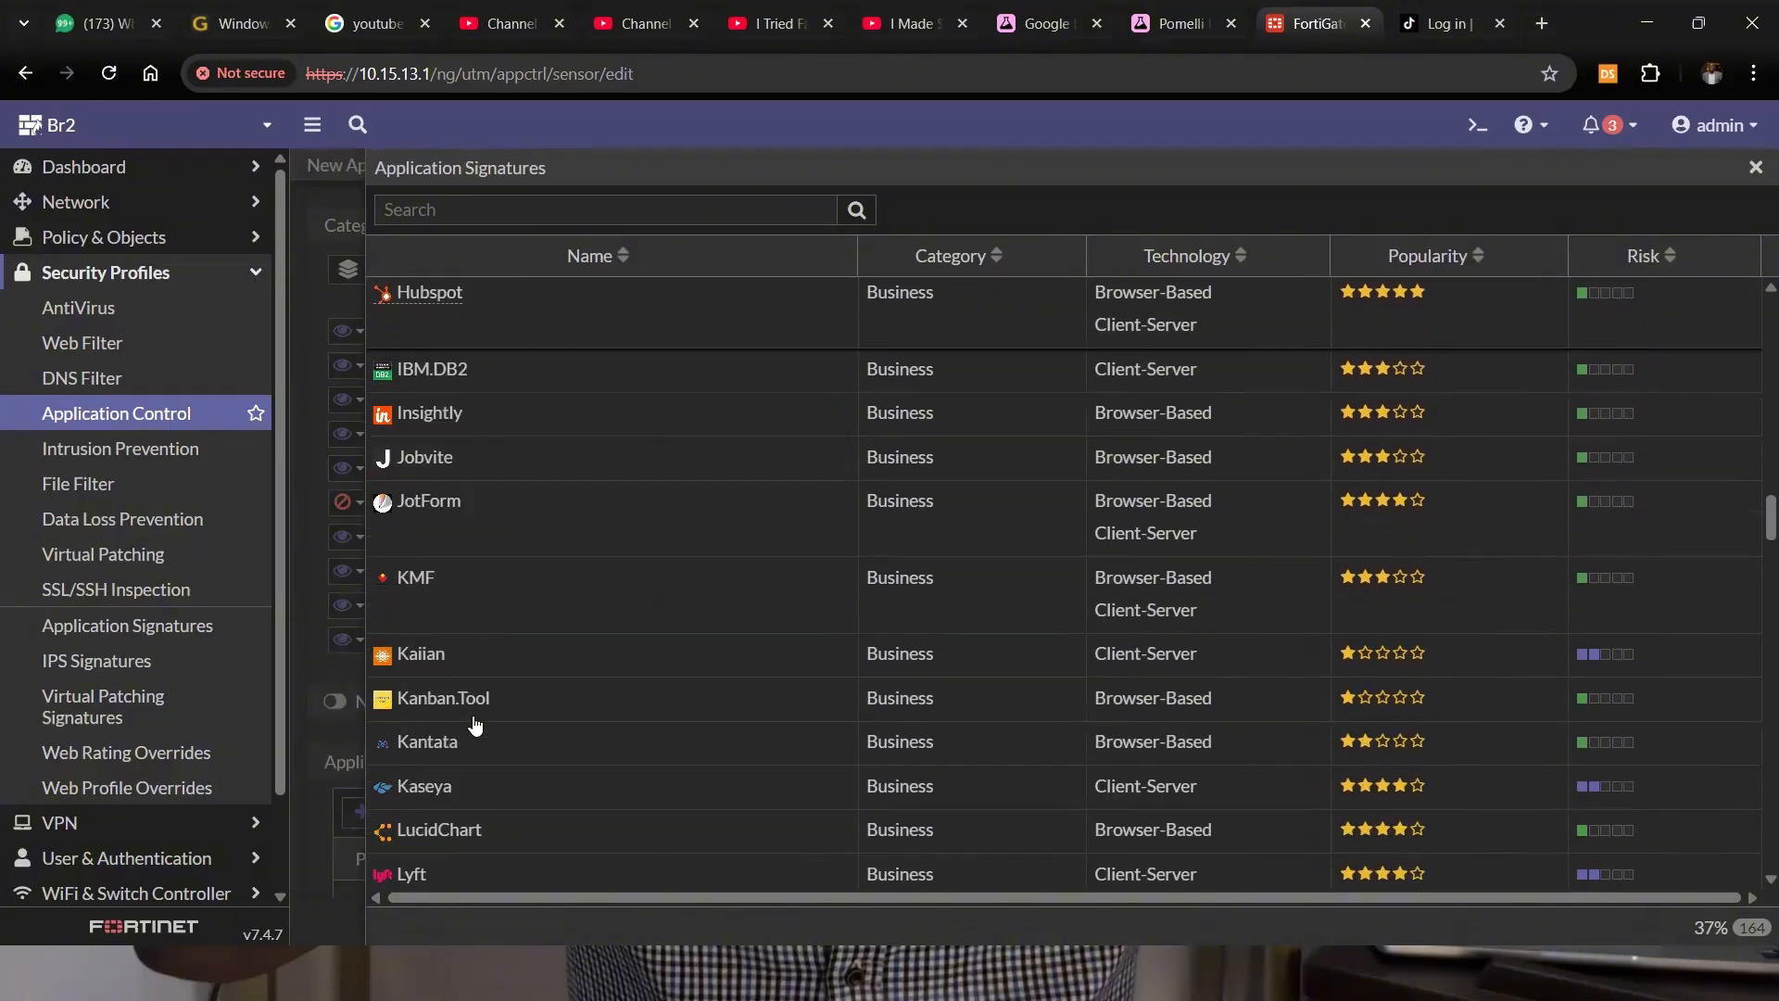
scroll(476, 723, up, 3)
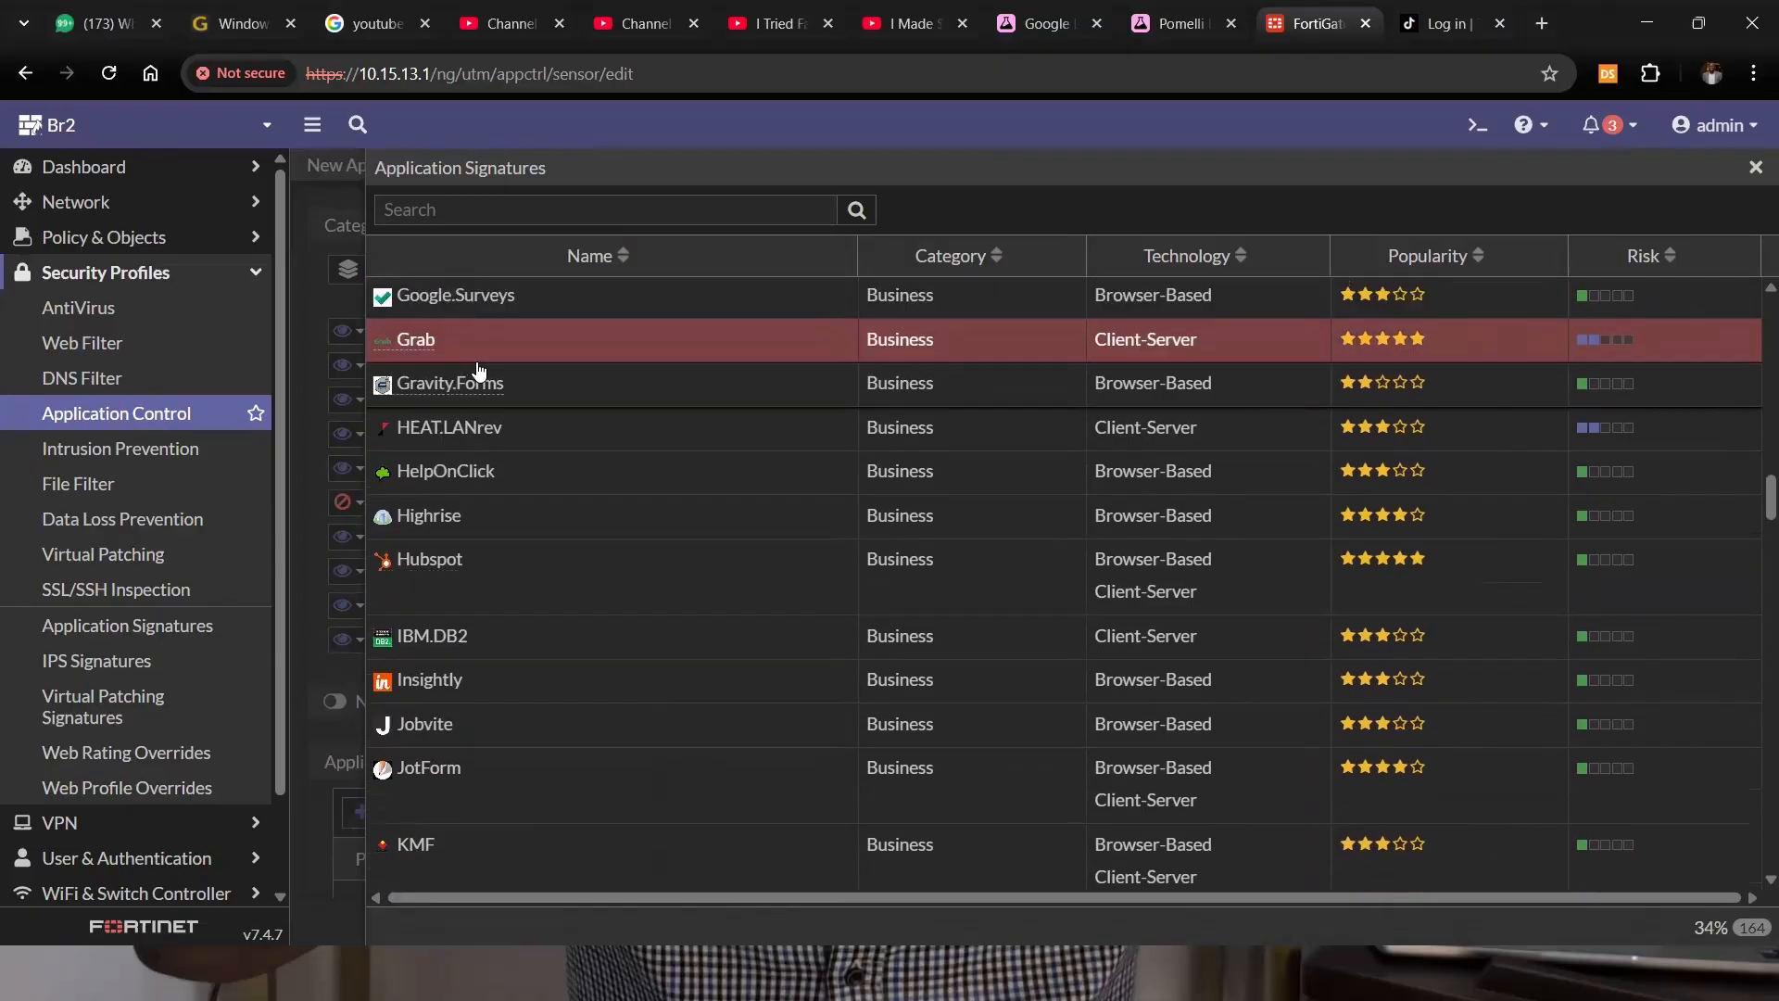
scroll(482, 631, down, 10)
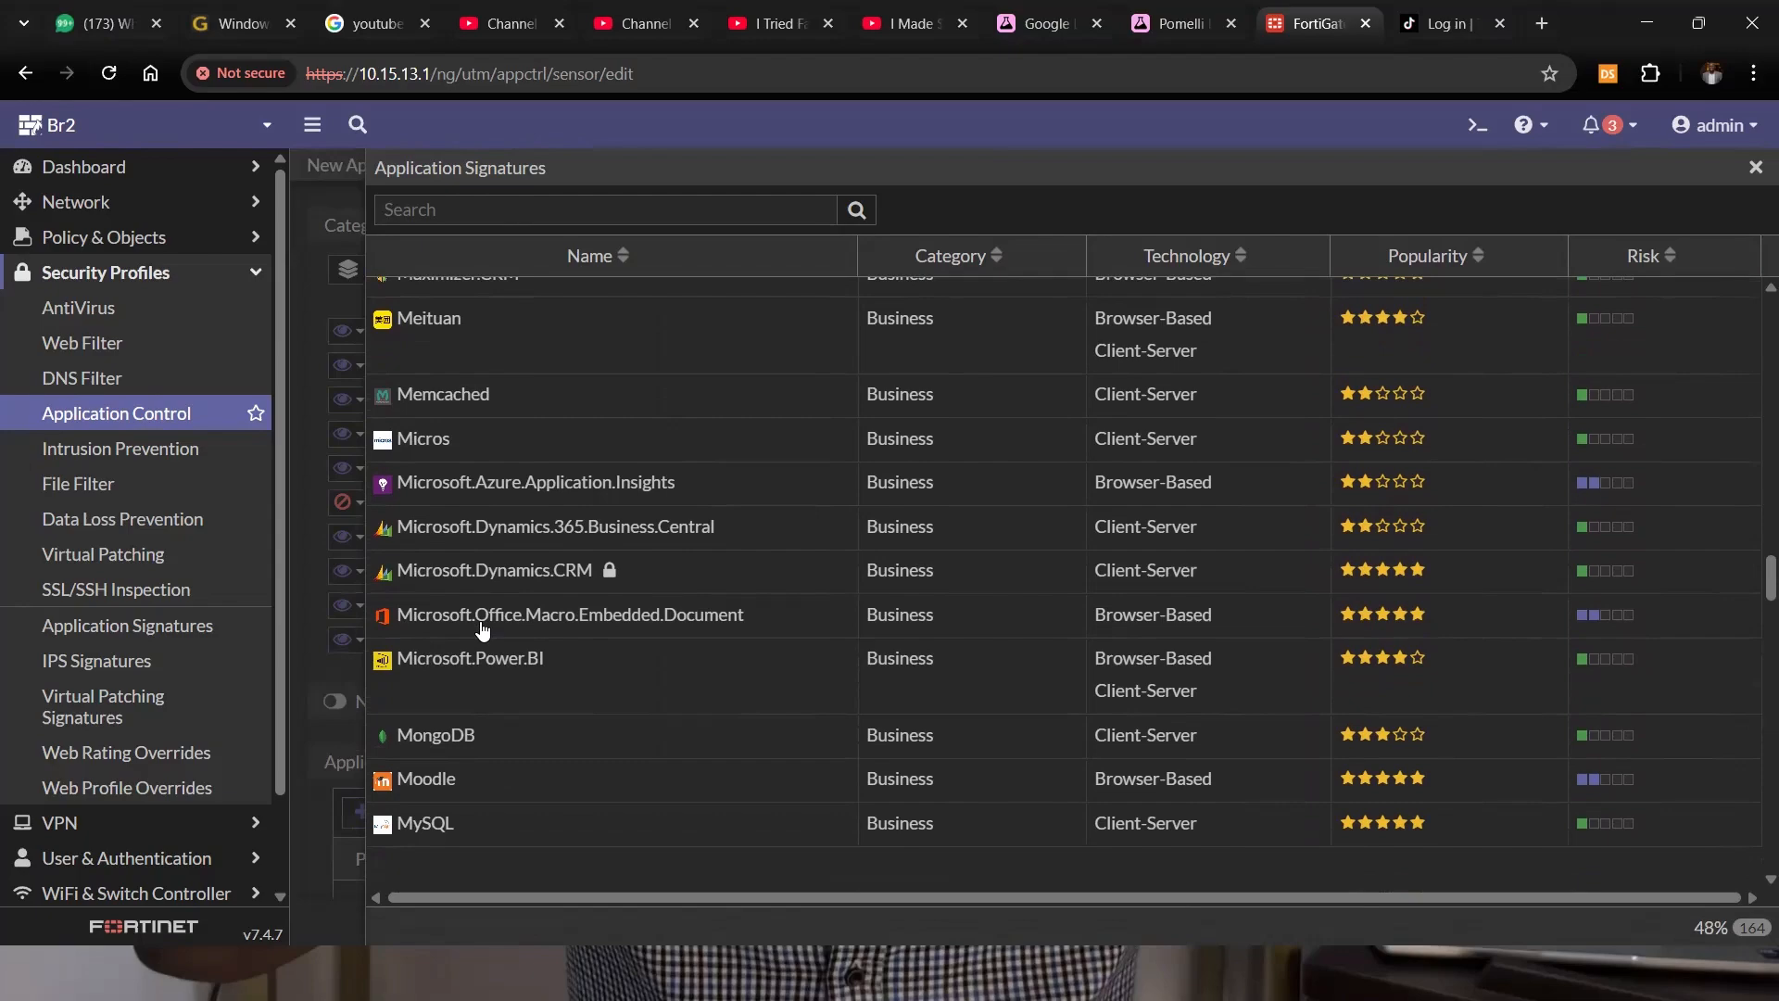
scroll(482, 629, down, 3)
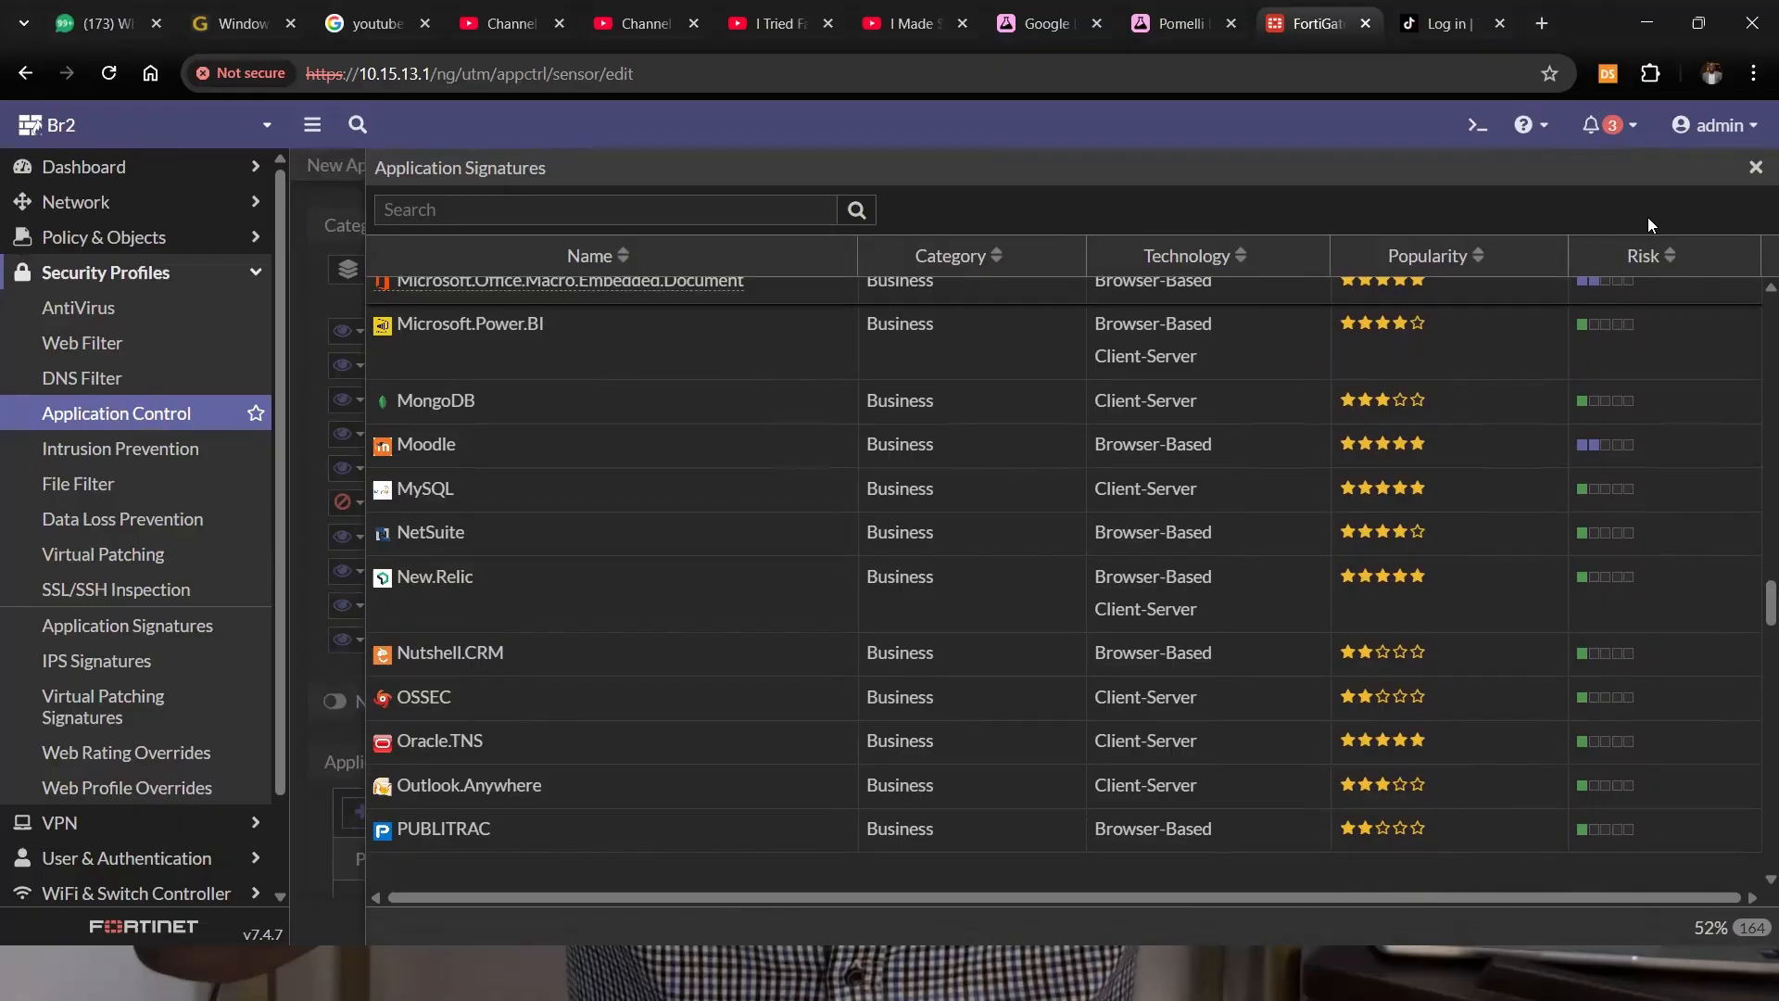
click(1751, 166)
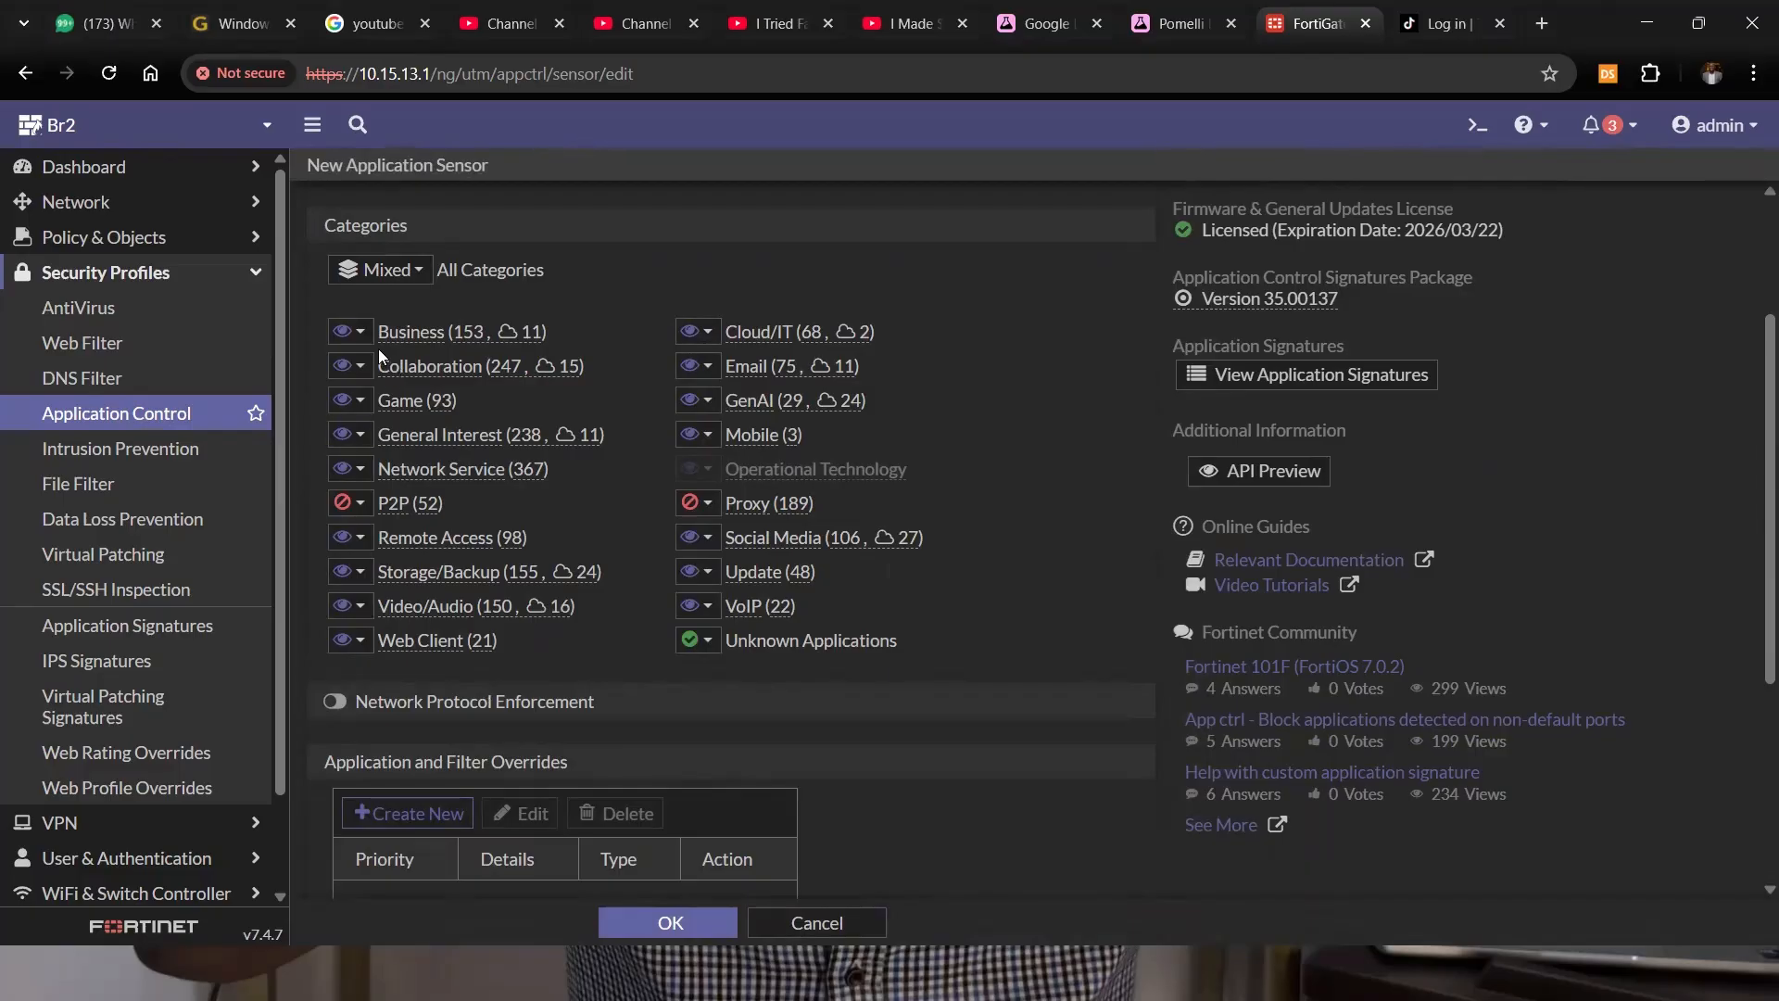
Set the action of the Business category to Allow.
click(352, 331)
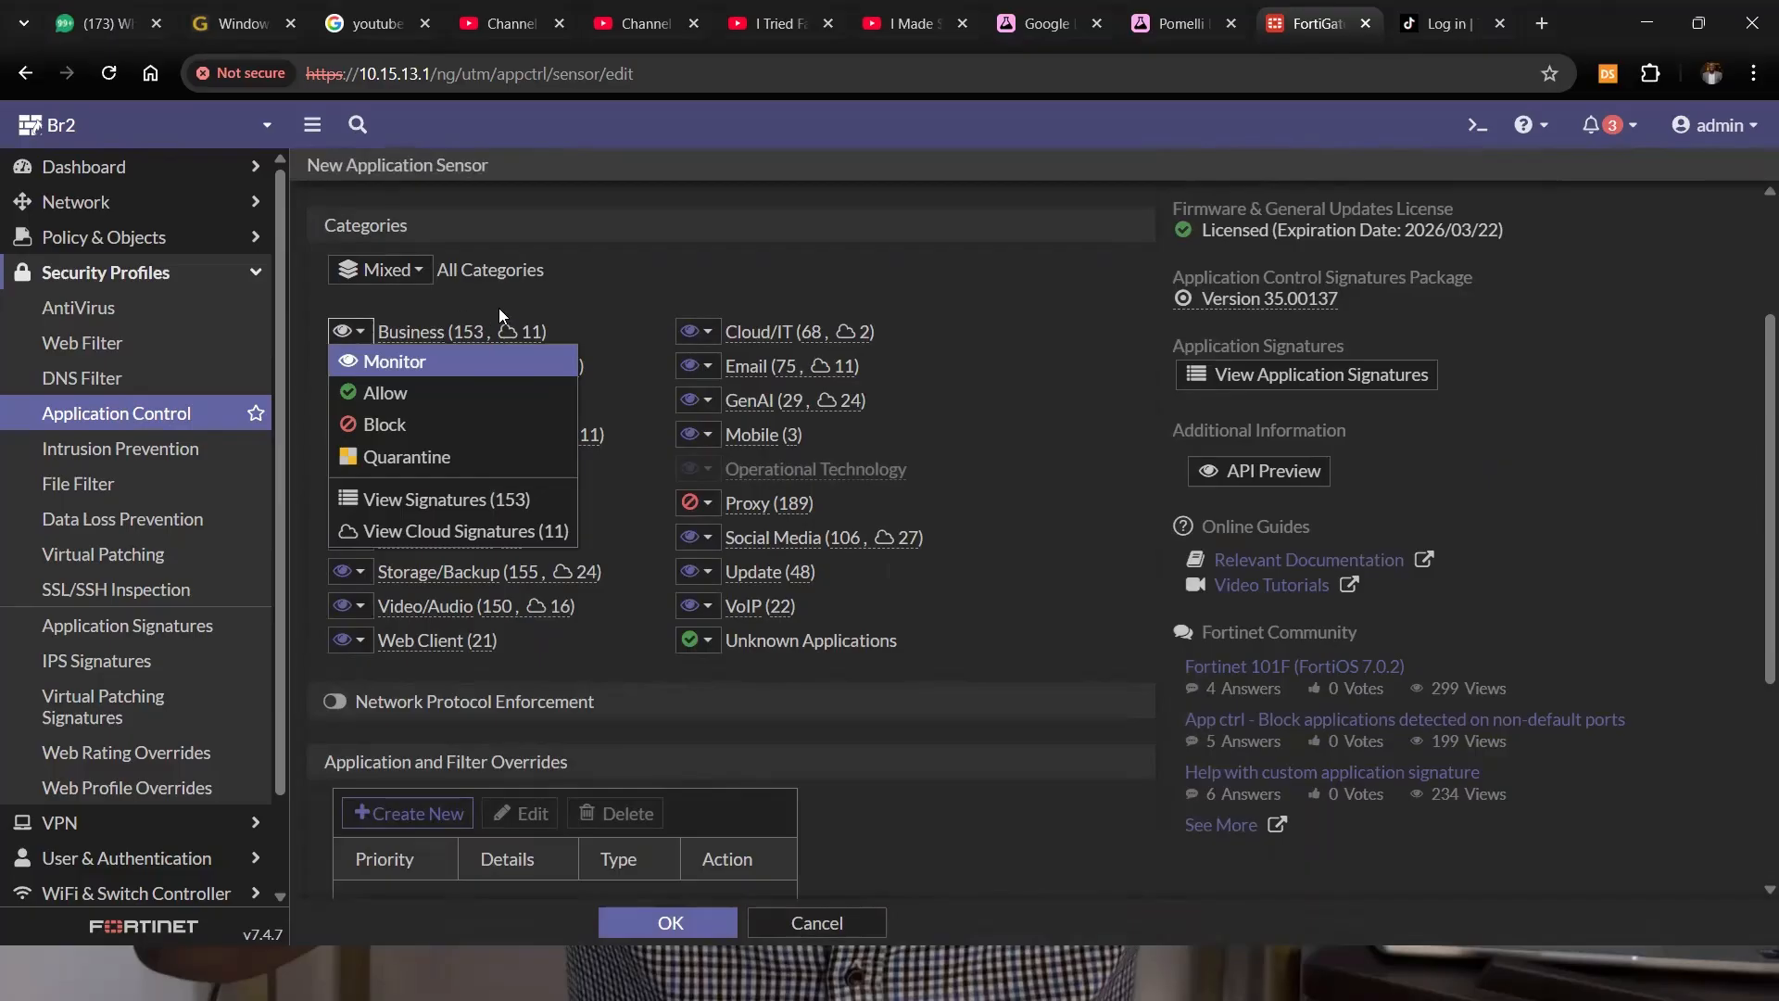
click(352, 331)
click(352, 331)
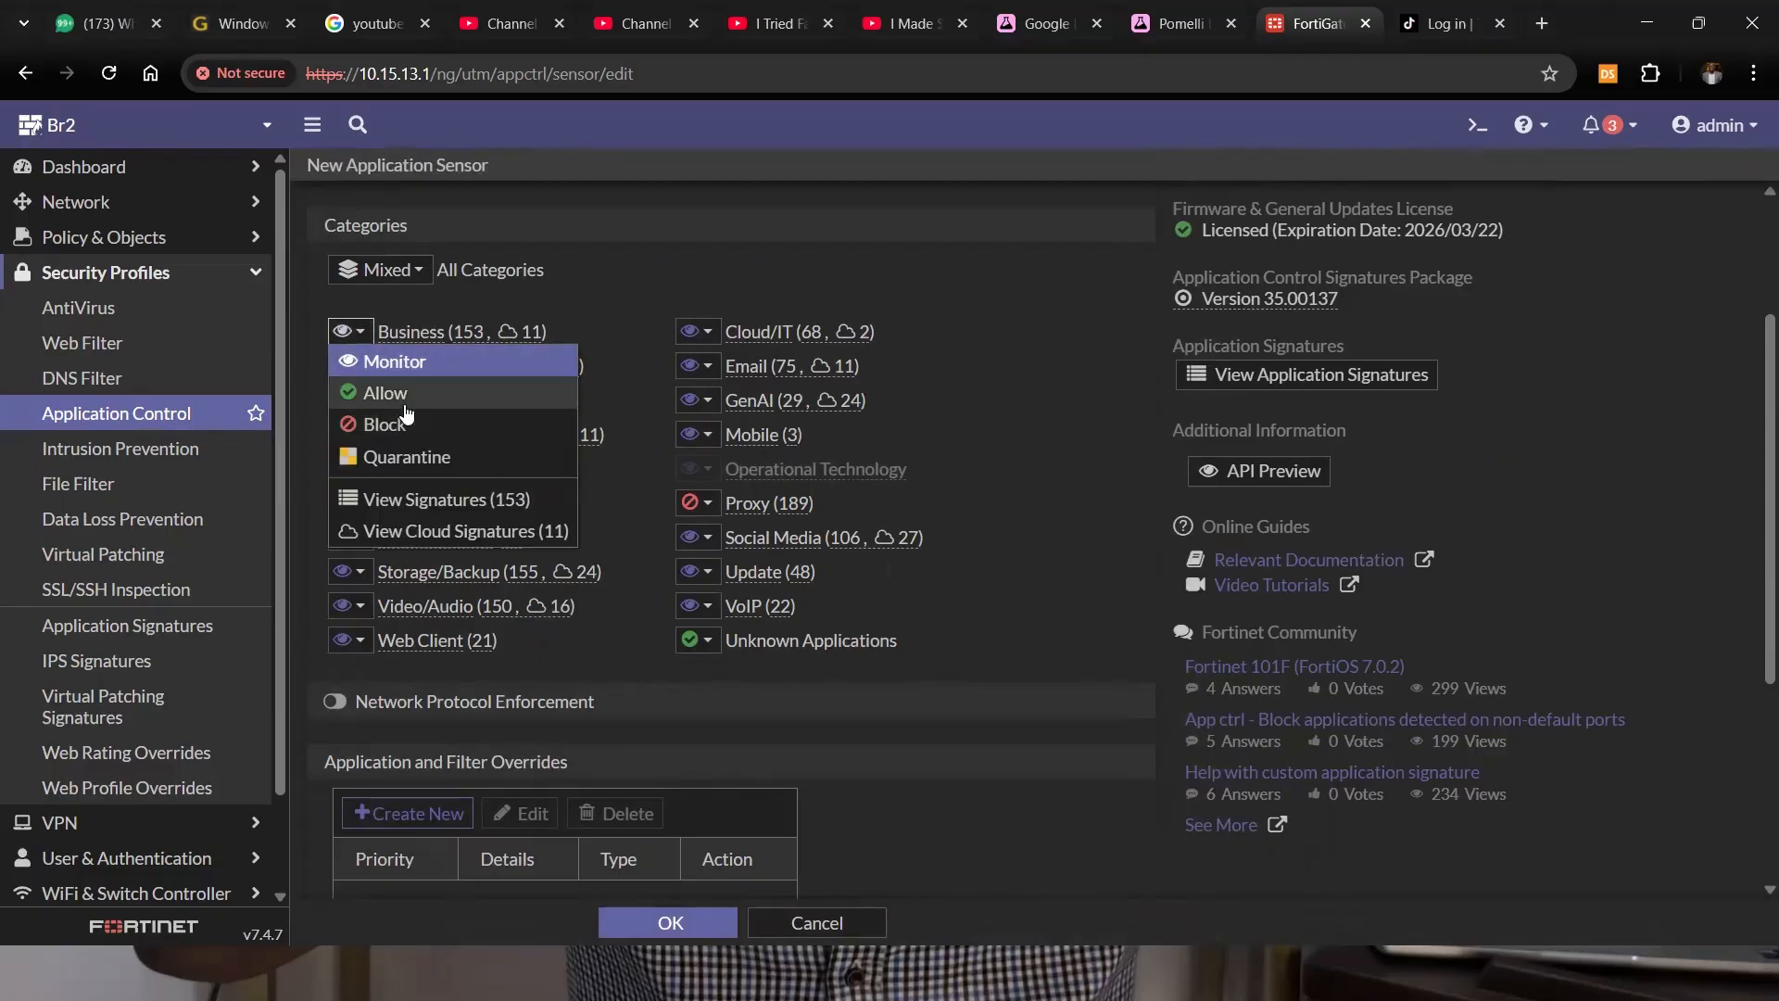
click(385, 393)
View the application signatures of the Collaboration category, look through the applications it covers, and close the list.
click(362, 368)
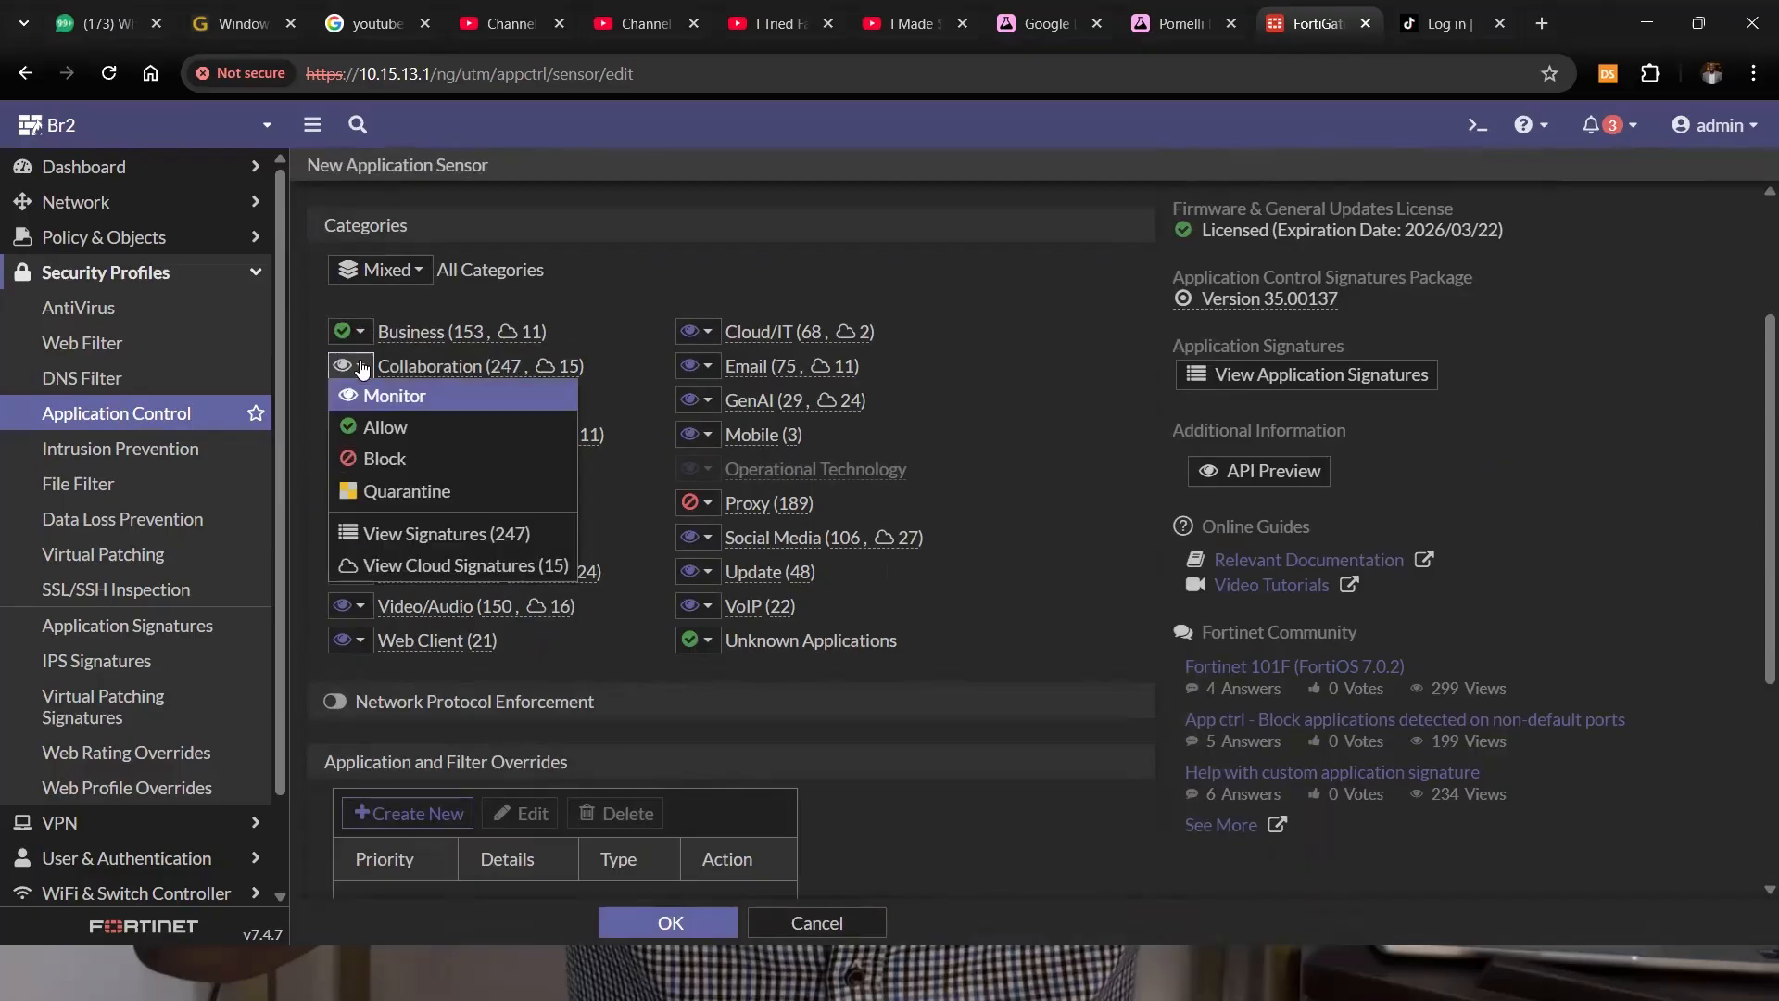
click(442, 392)
click(519, 341)
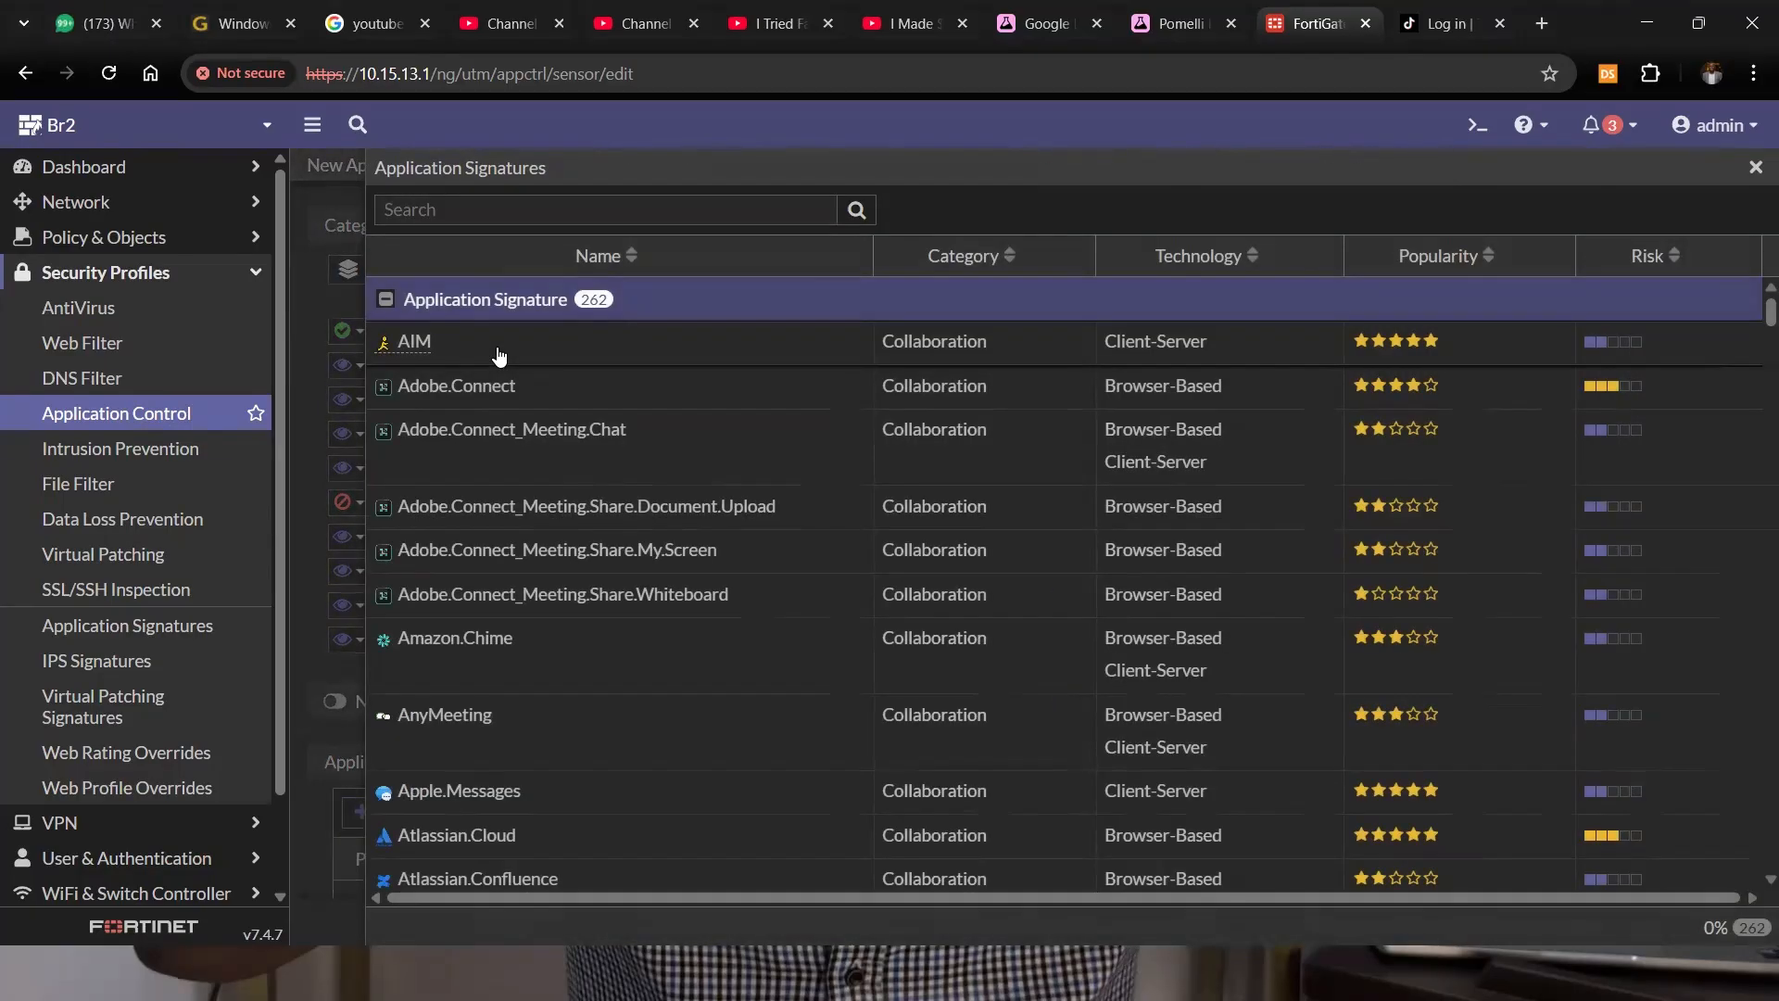
scroll(528, 519, down, 7)
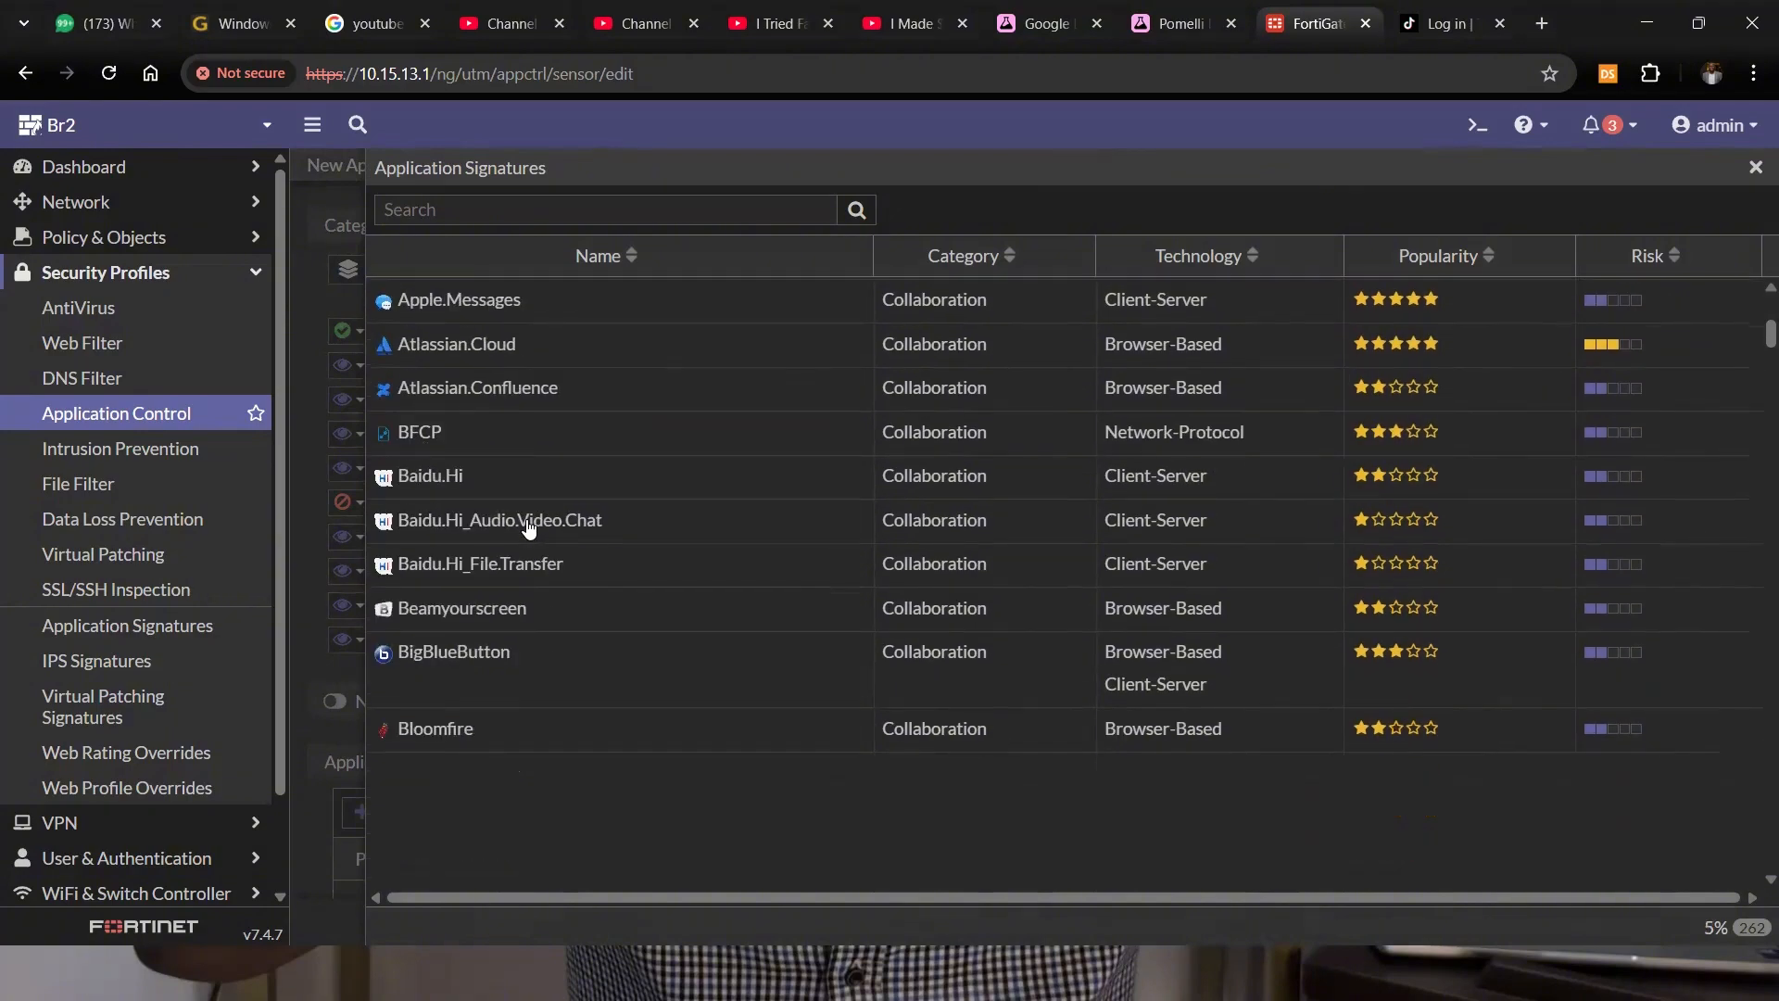
scroll(529, 526, down, 10)
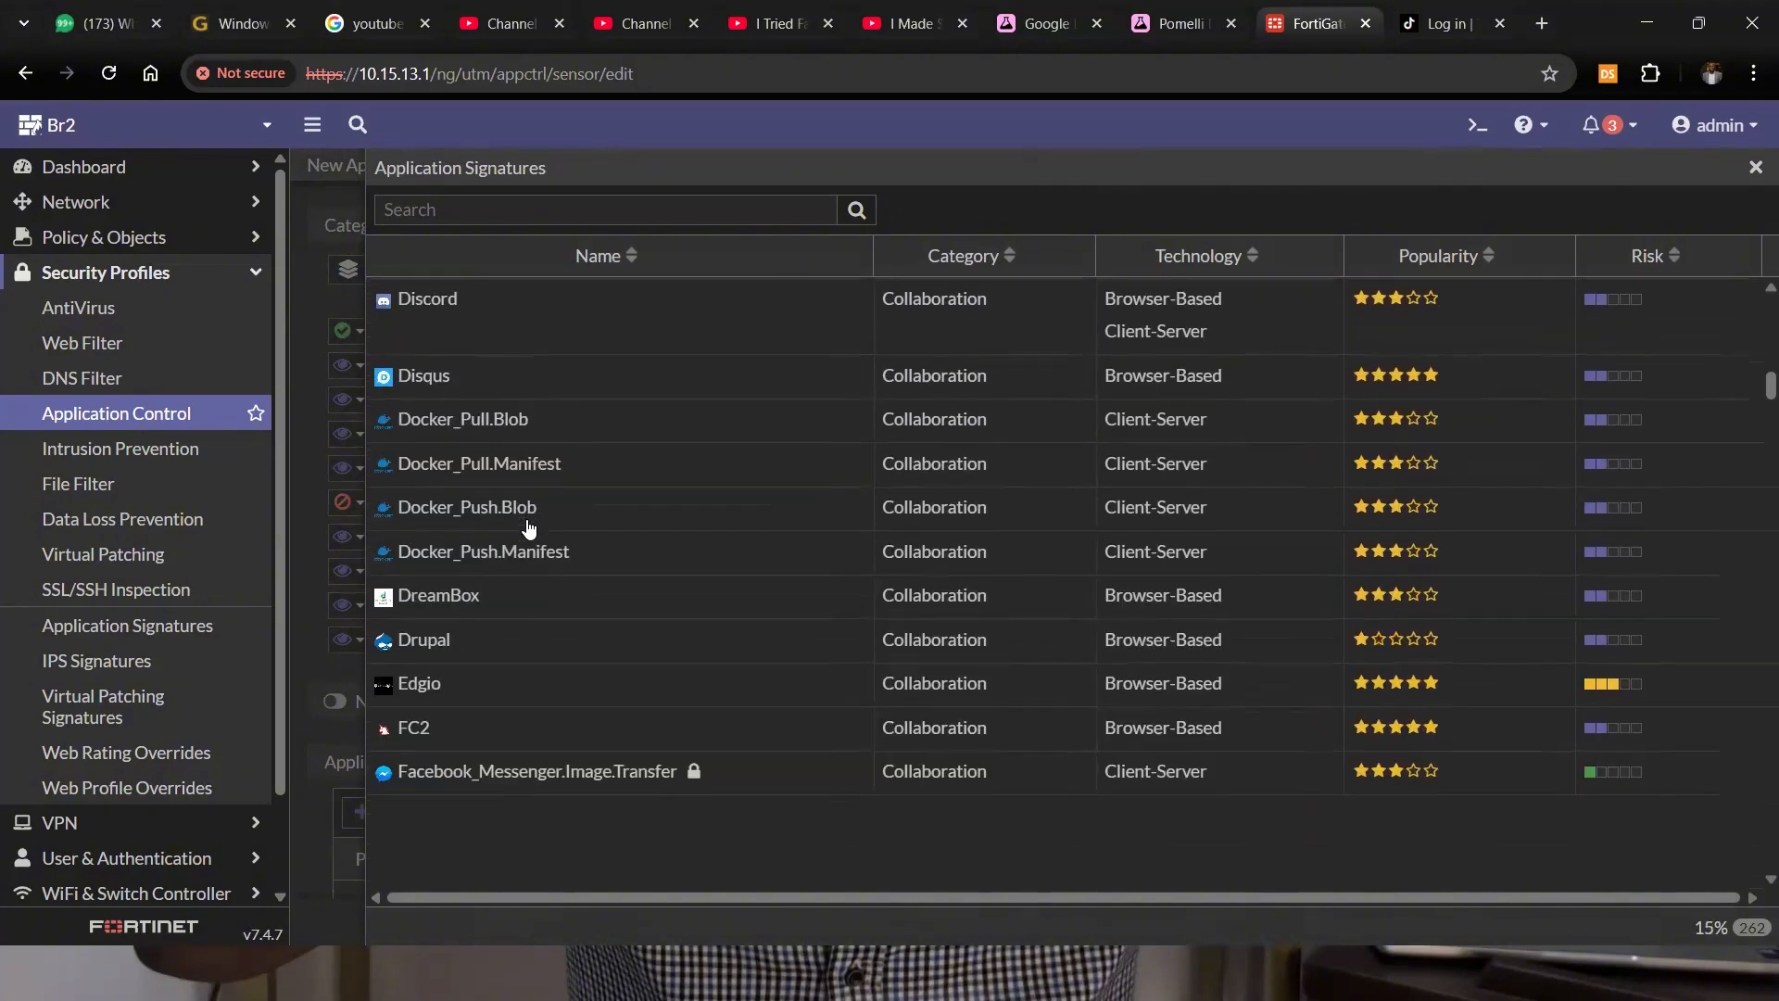
scroll(529, 519, down, 5)
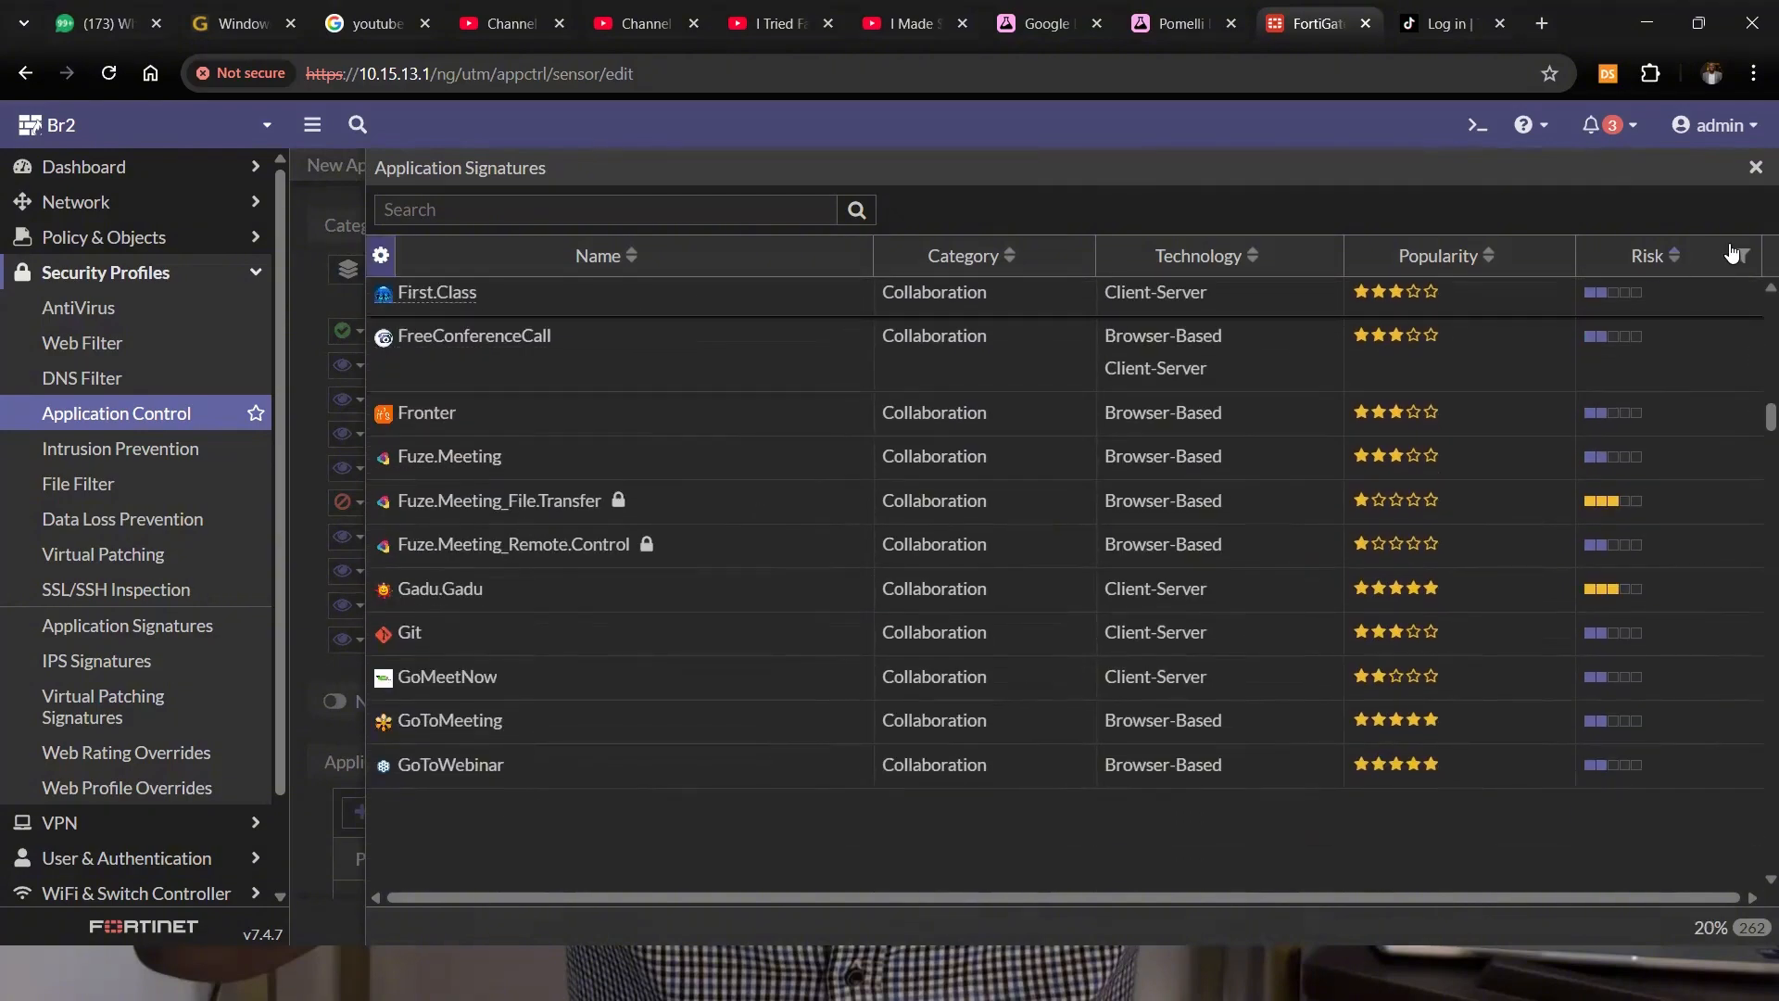
click(1756, 172)
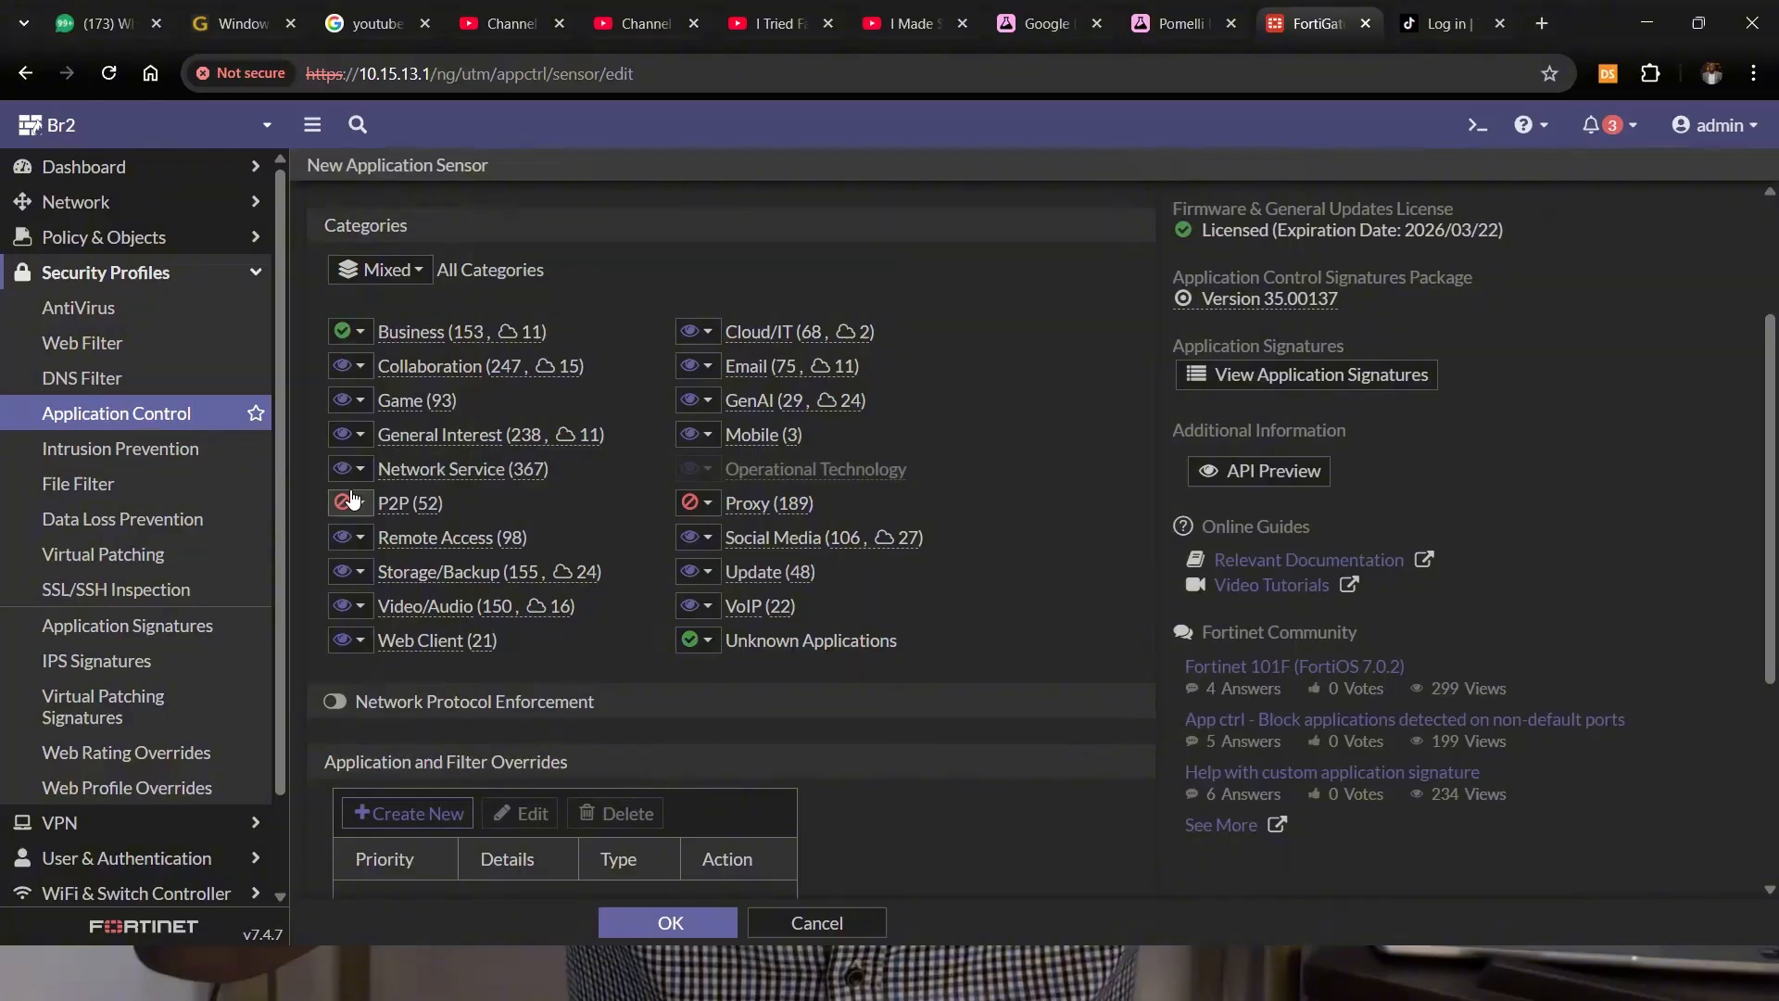
Set the Collaboration category to Allow and the Game category to Block.
click(361, 373)
click(375, 427)
click(353, 400)
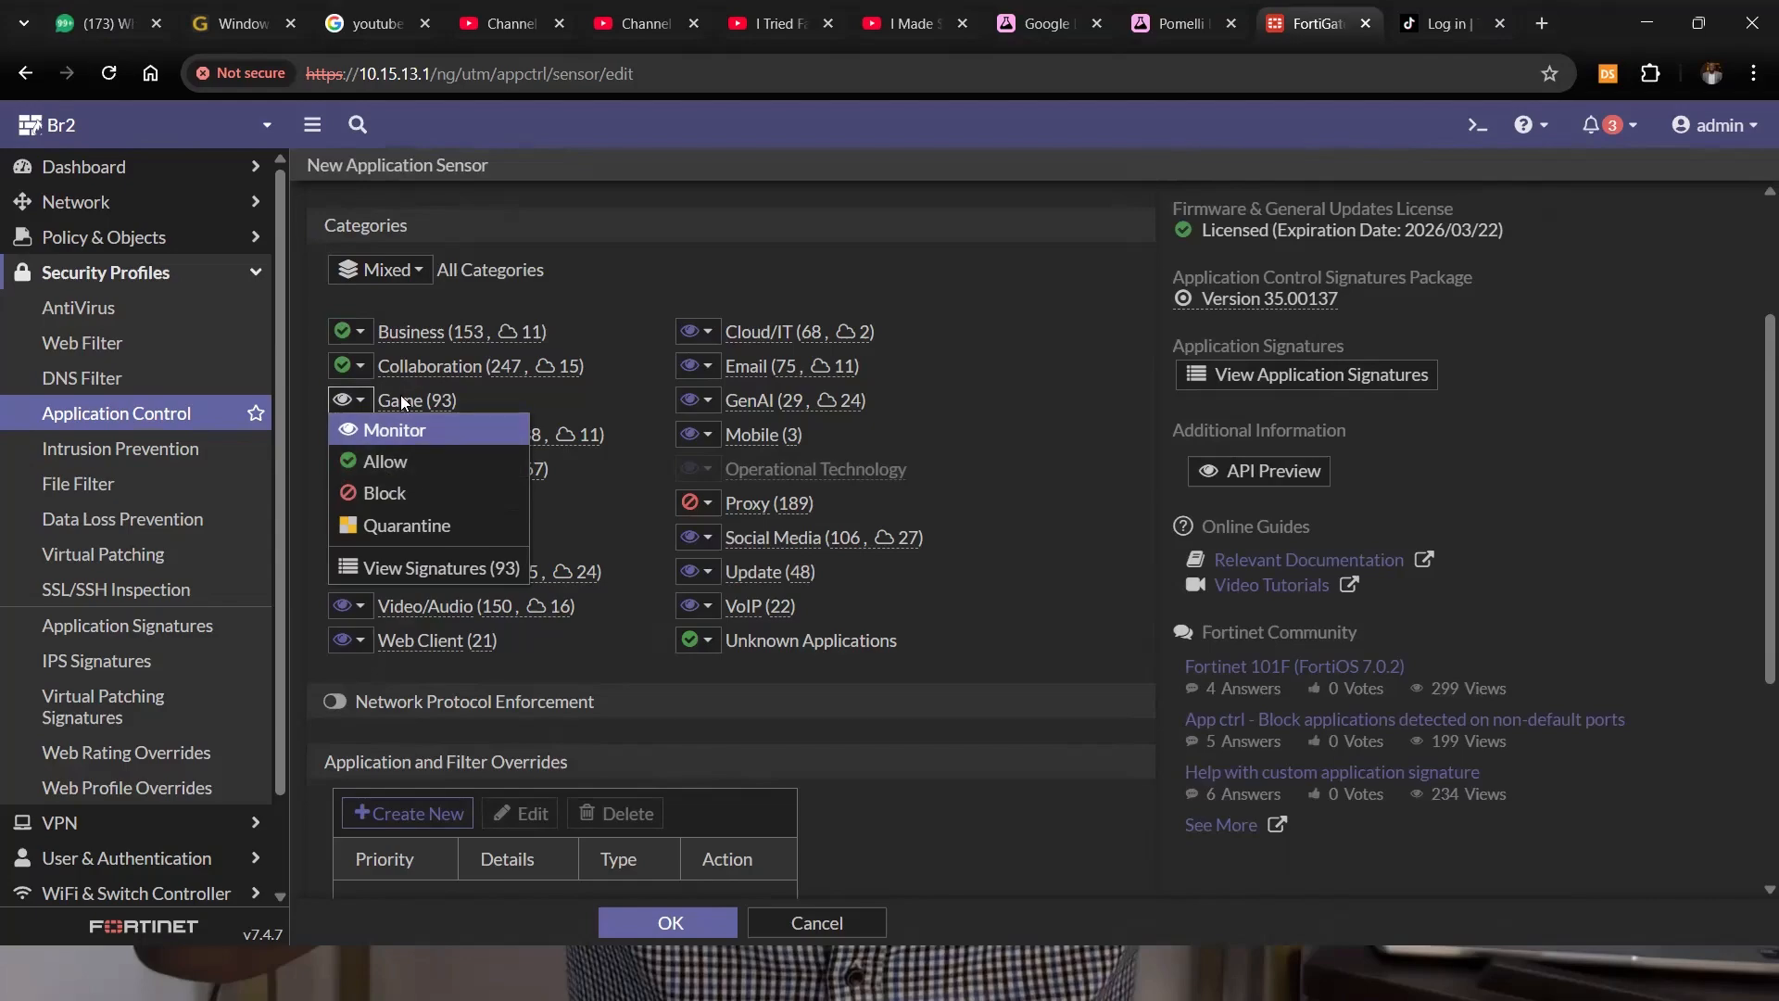
click(394, 497)
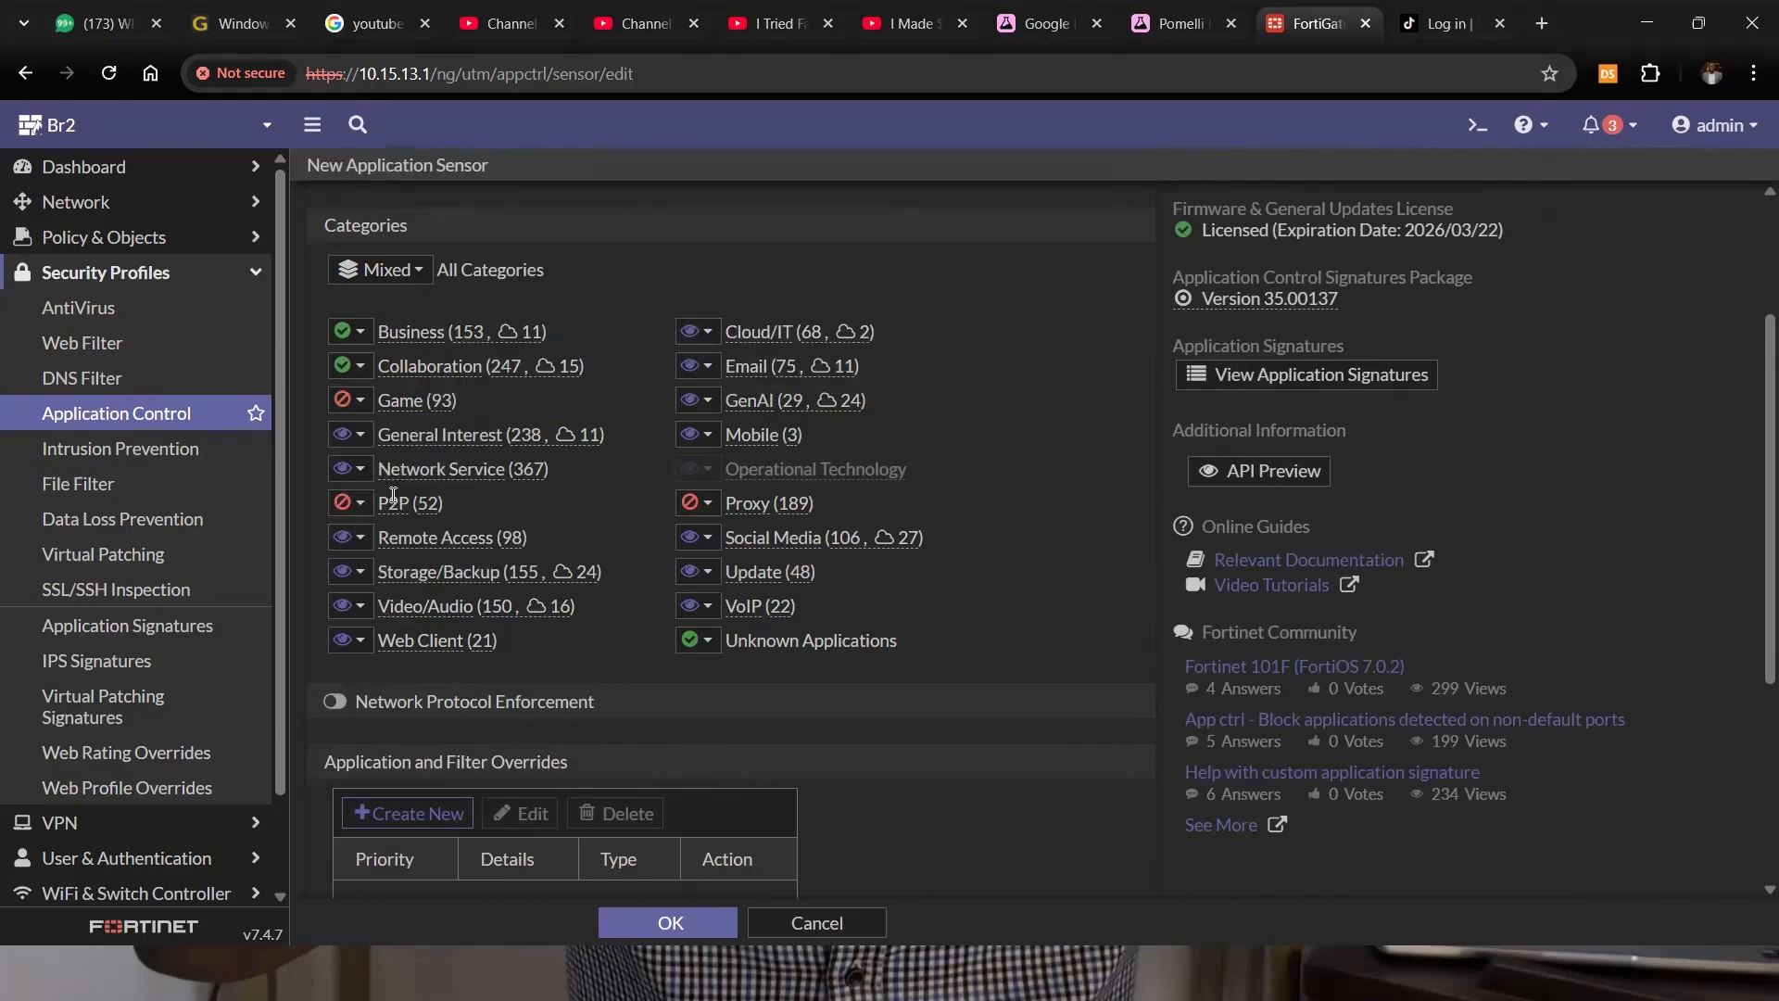
View the signatures of the General Interest category, look through its applications, and close the list.
click(359, 442)
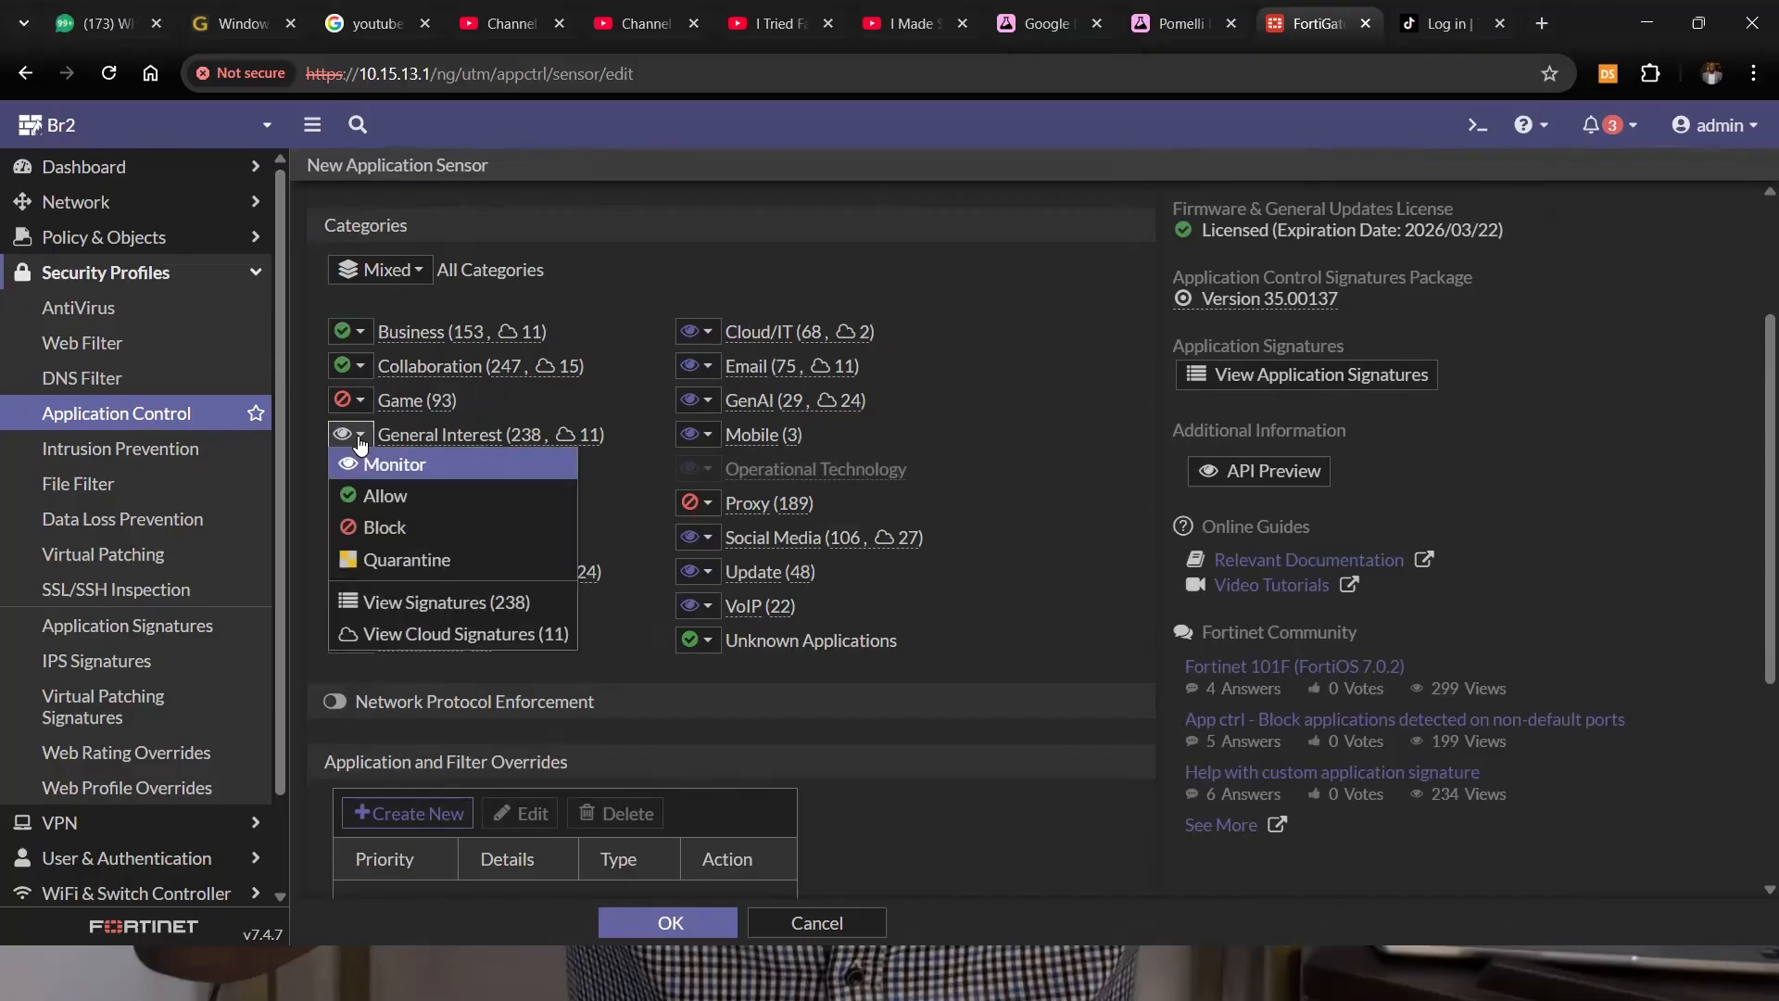
click(457, 433)
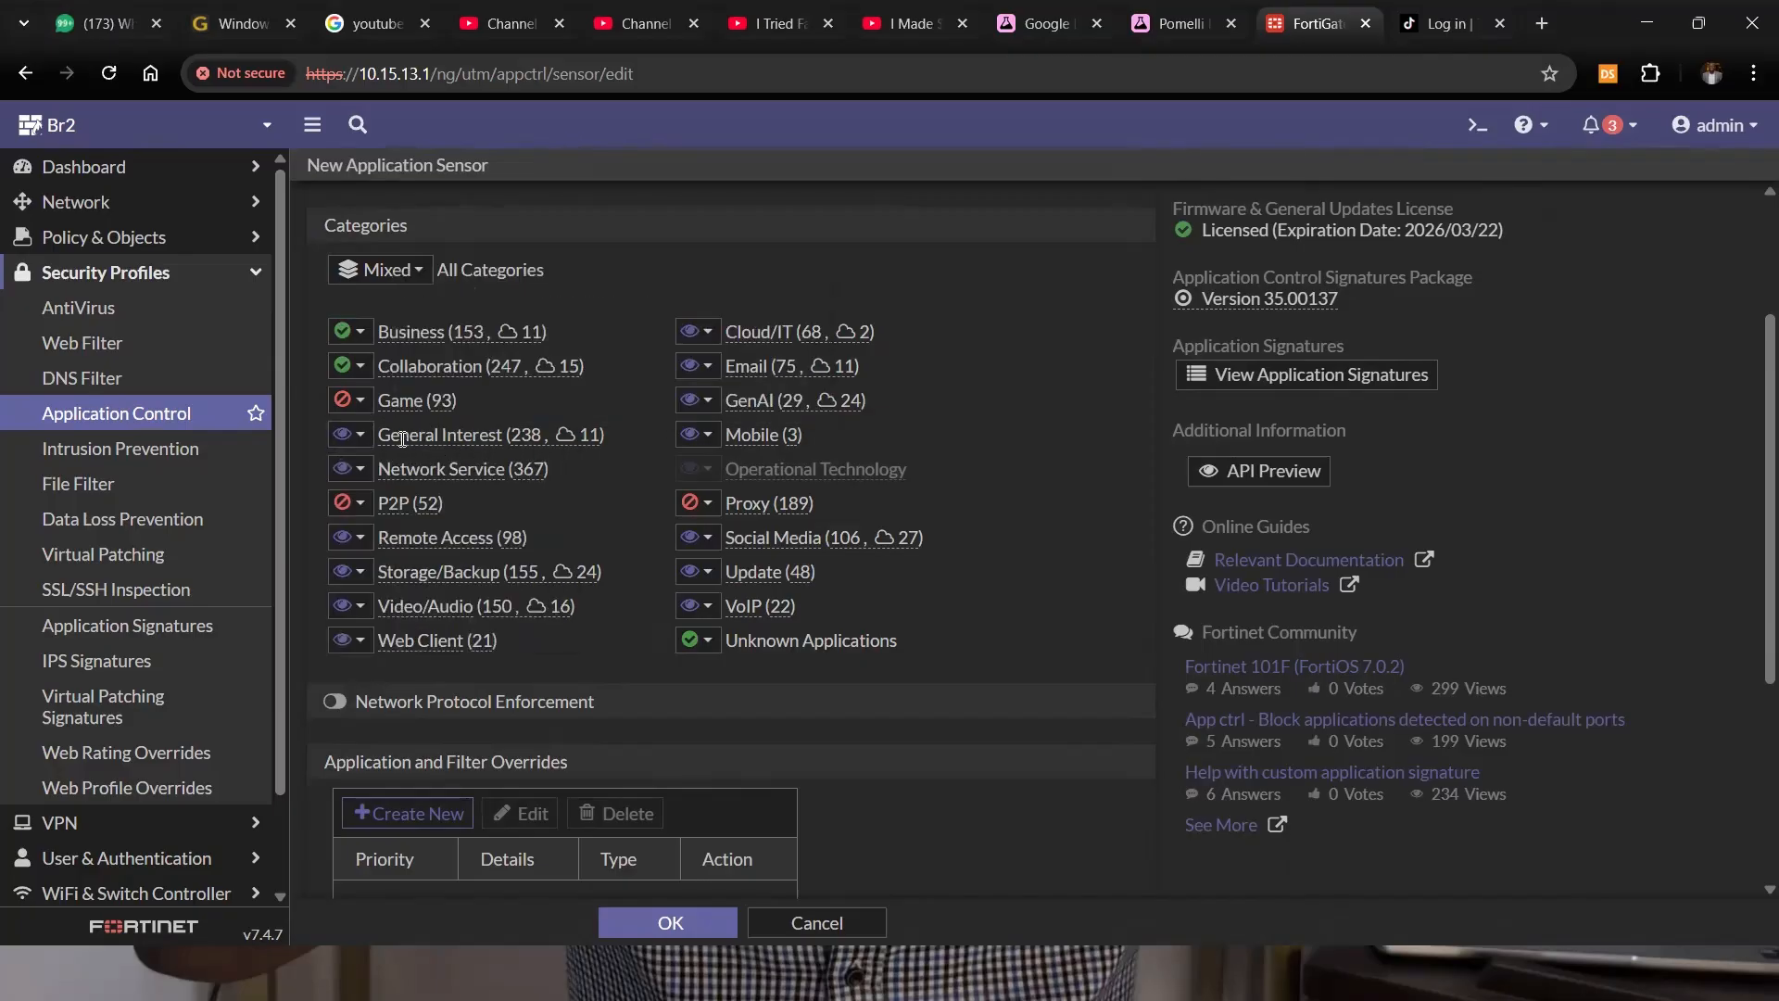
click(347, 443)
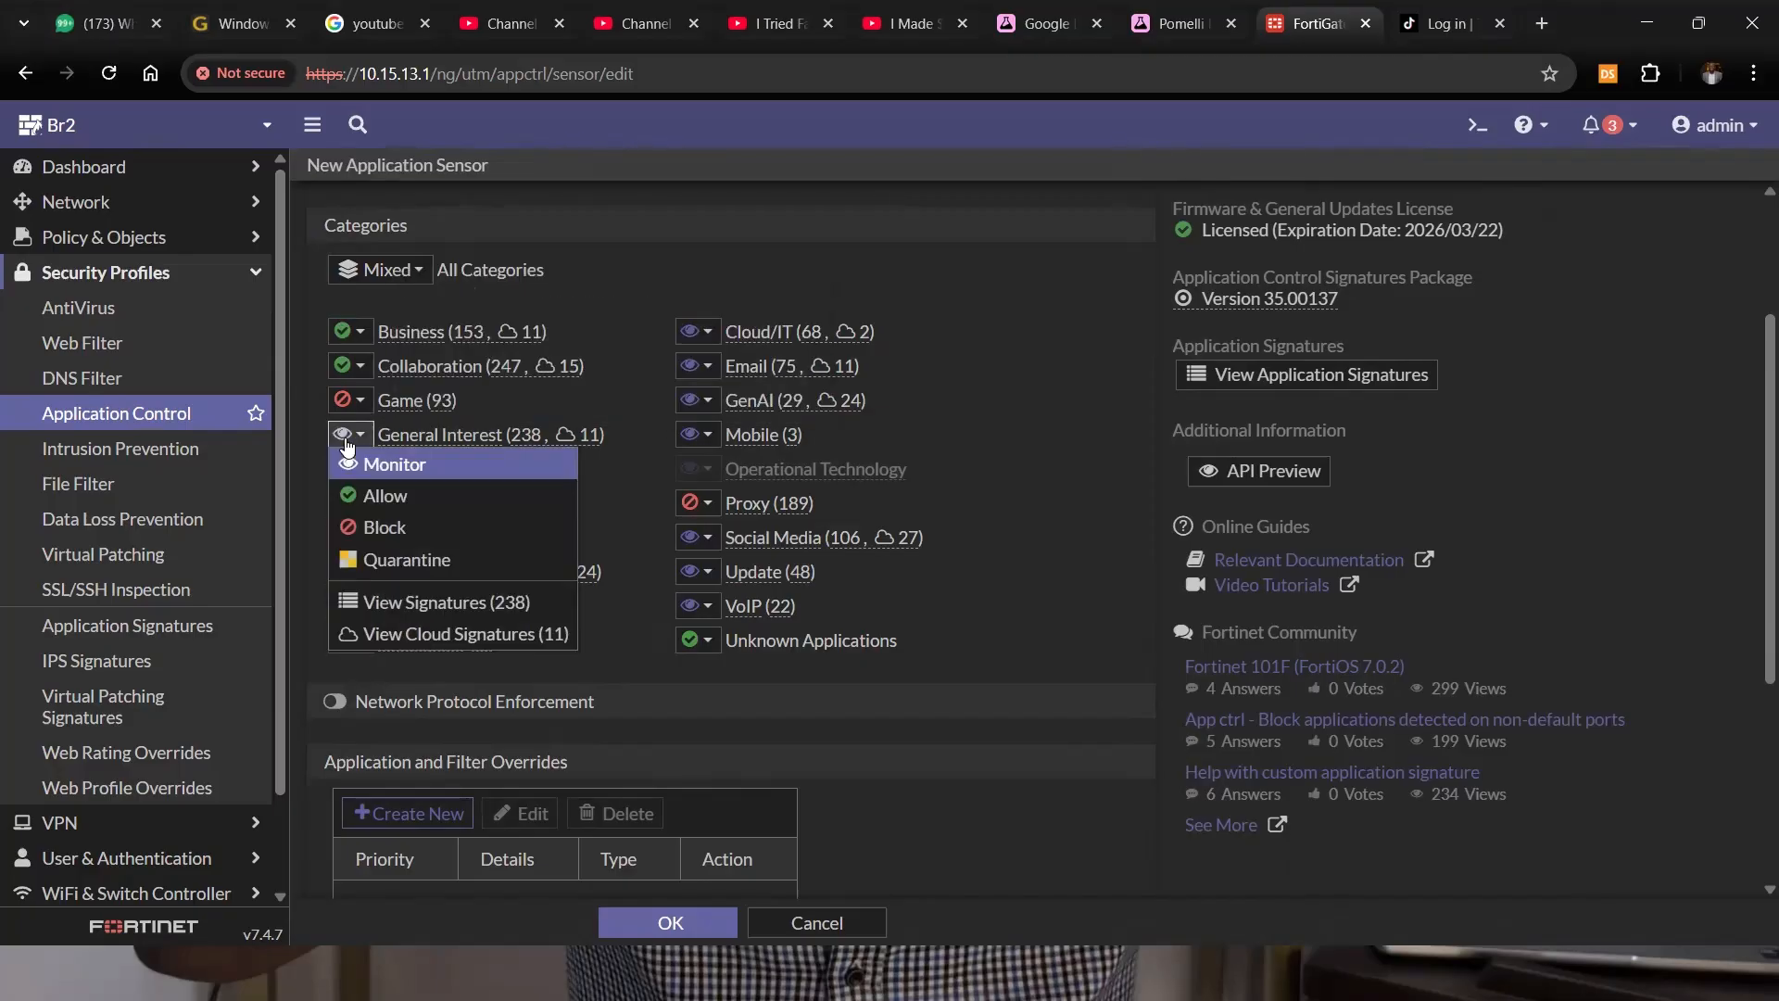
click(398, 603)
scroll(596, 667, down, 8)
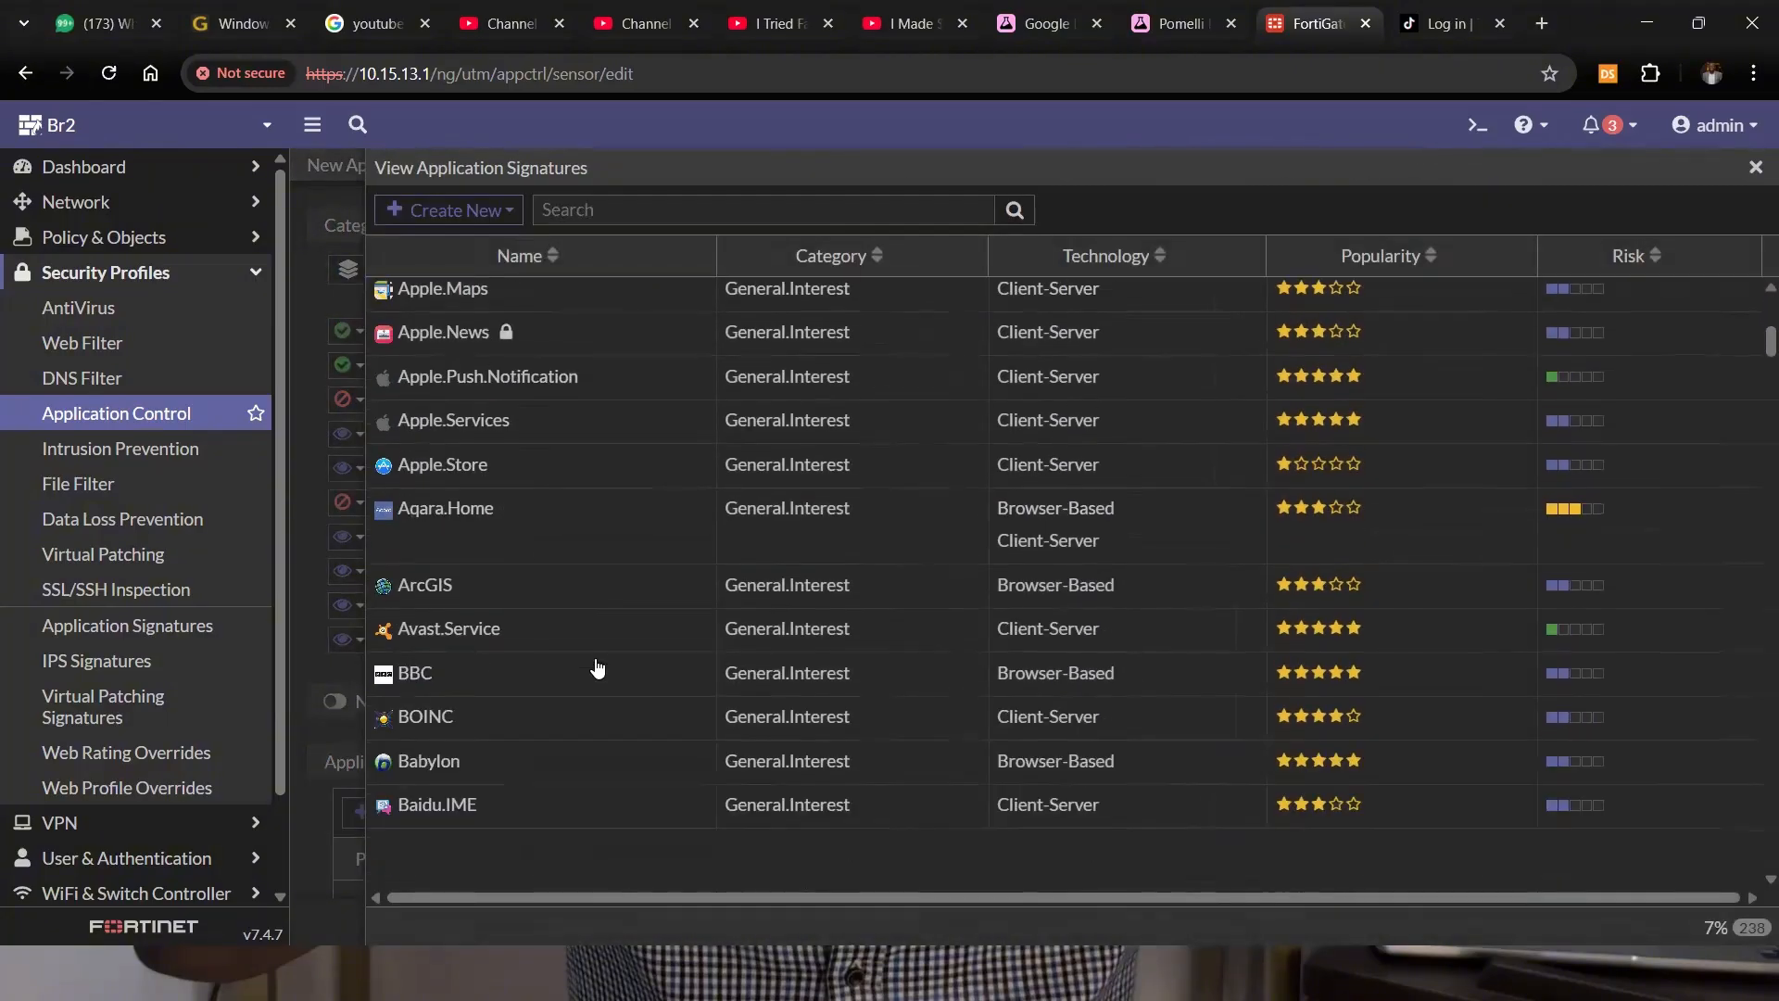
scroll(596, 667, down, 6)
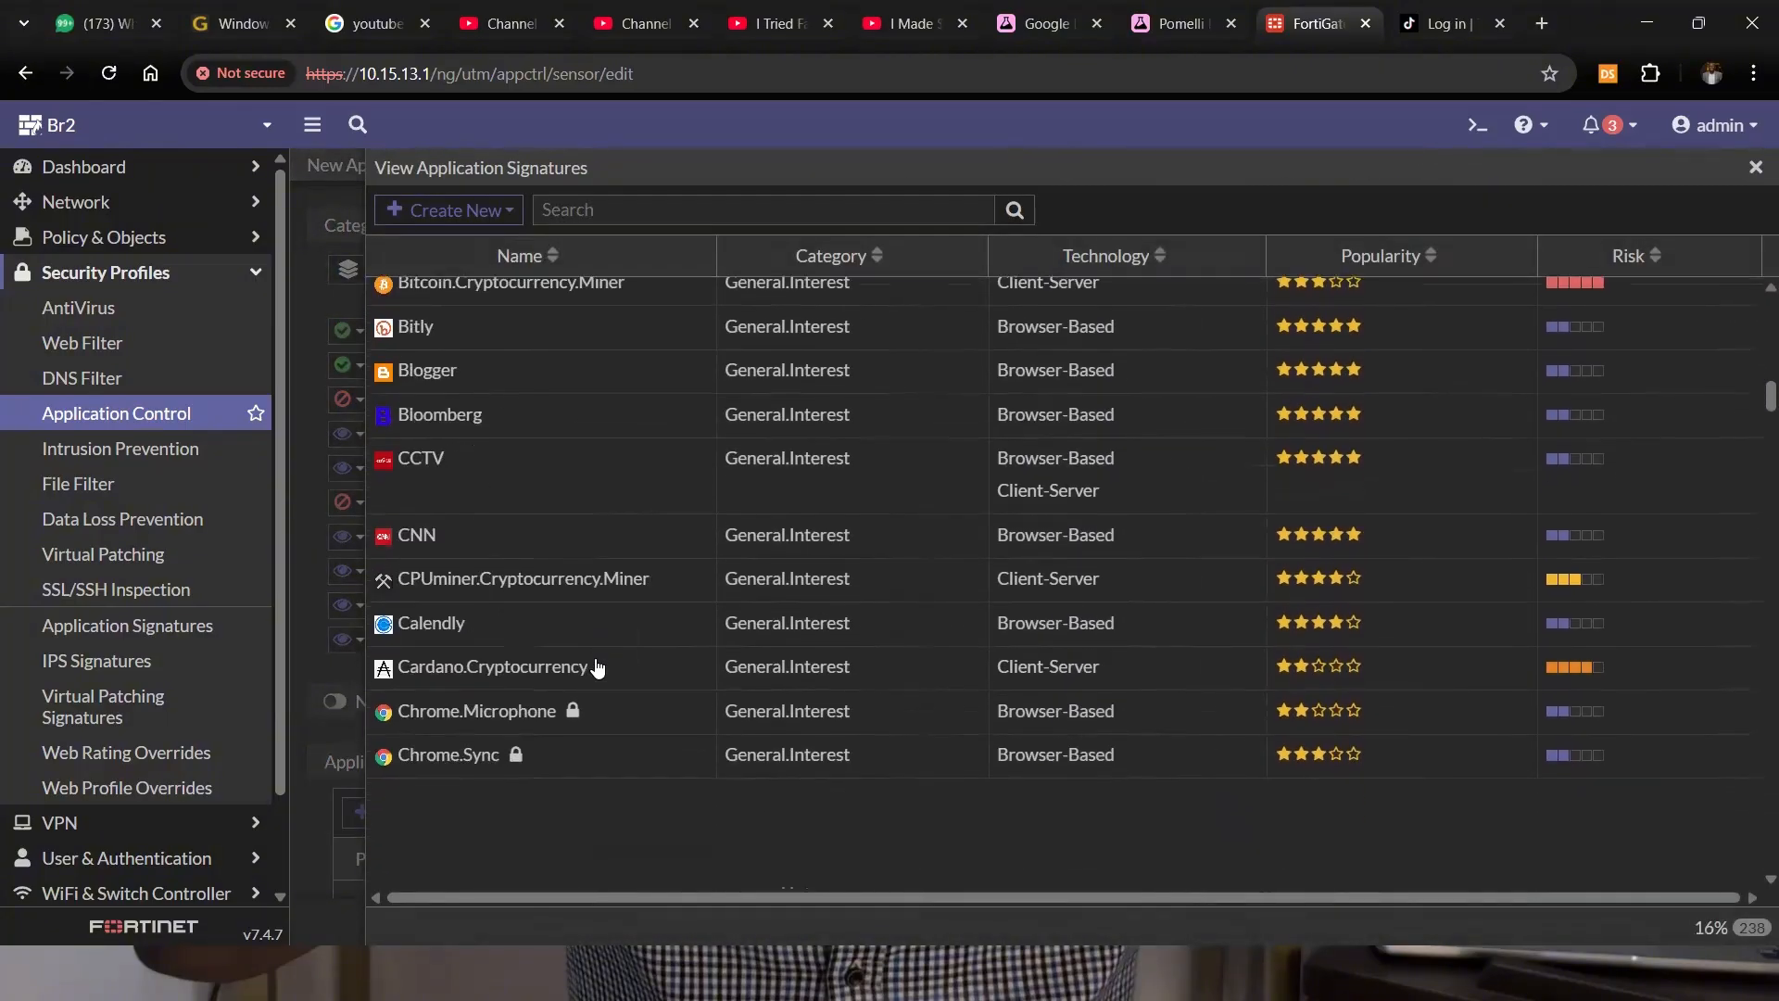
scroll(550, 493, down, 6)
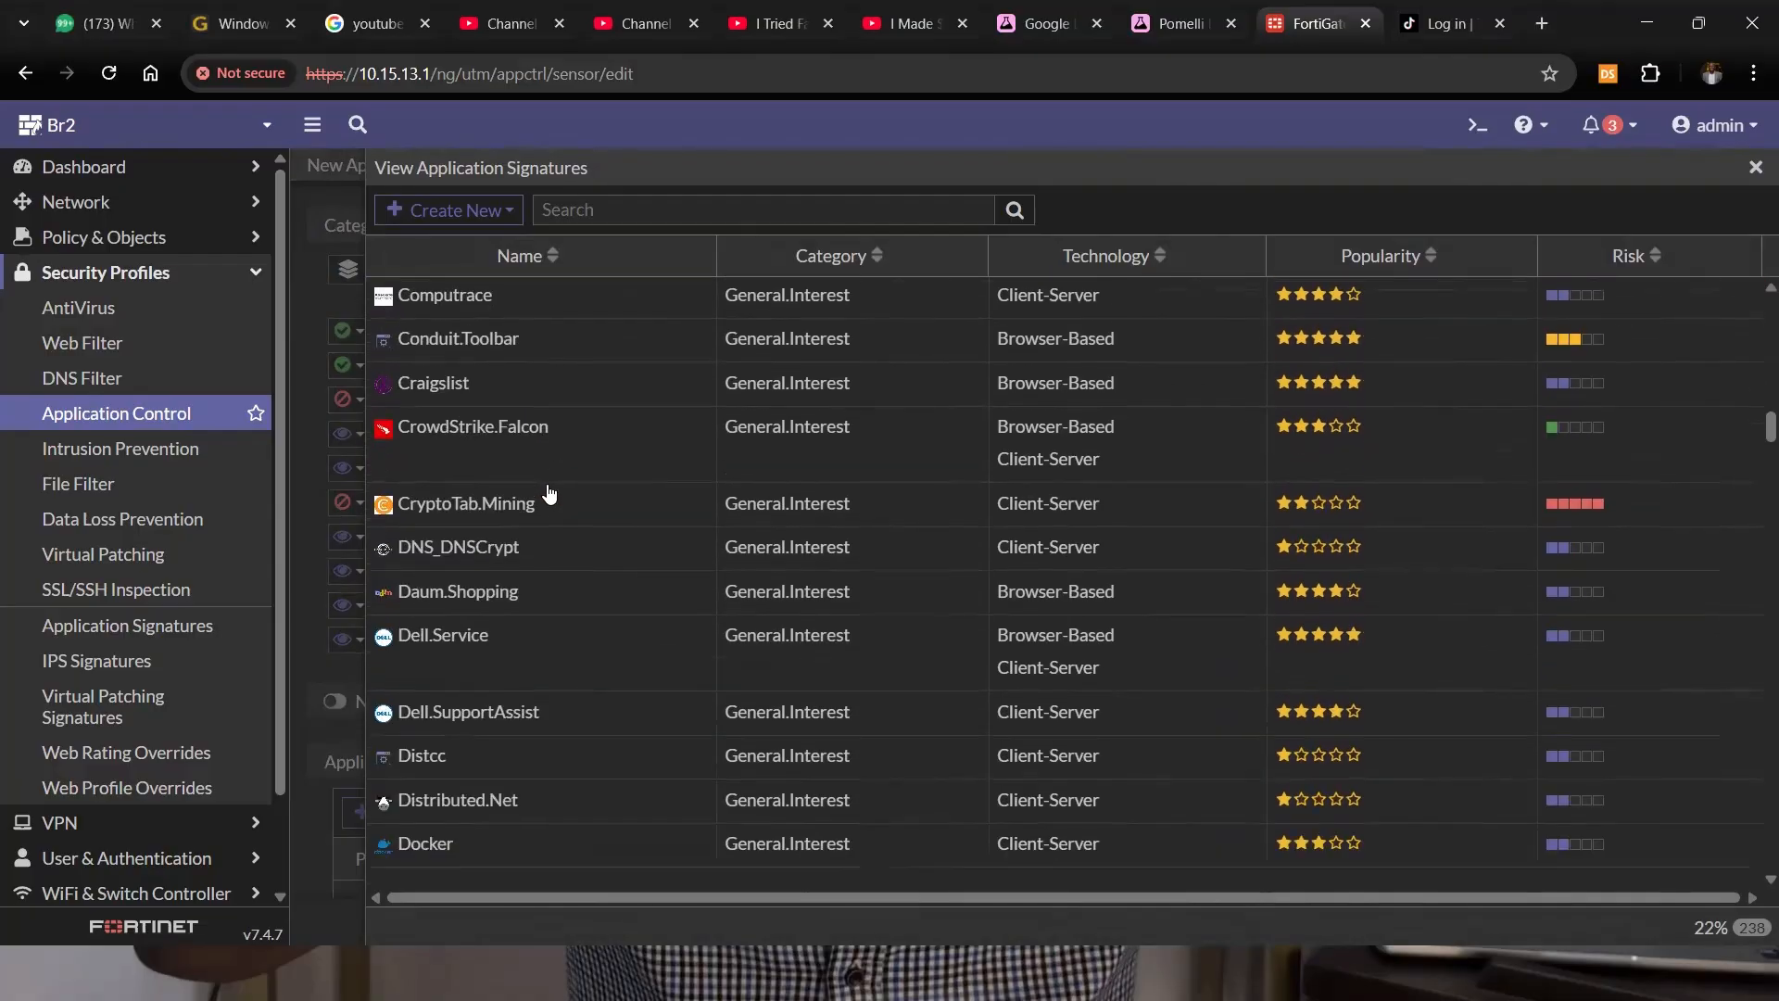
click(1756, 170)
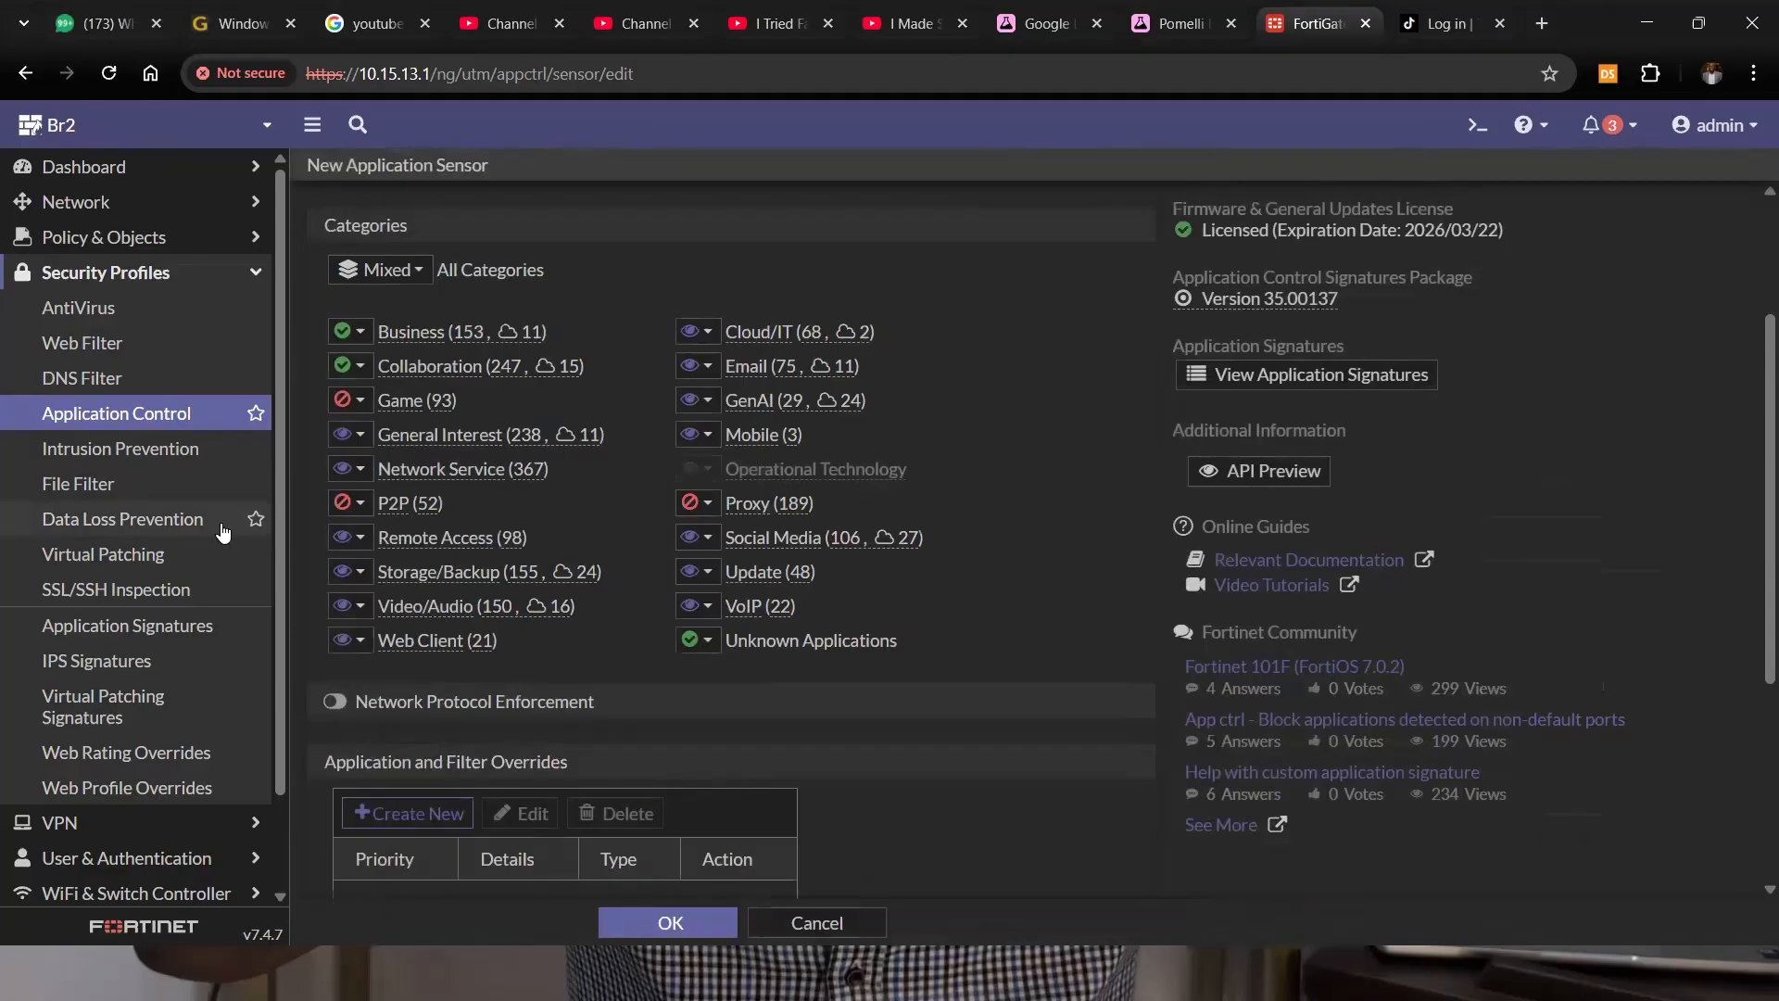
Check the Remote Access category's description, look through its application signatures, and return to the sensor form.
click(362, 547)
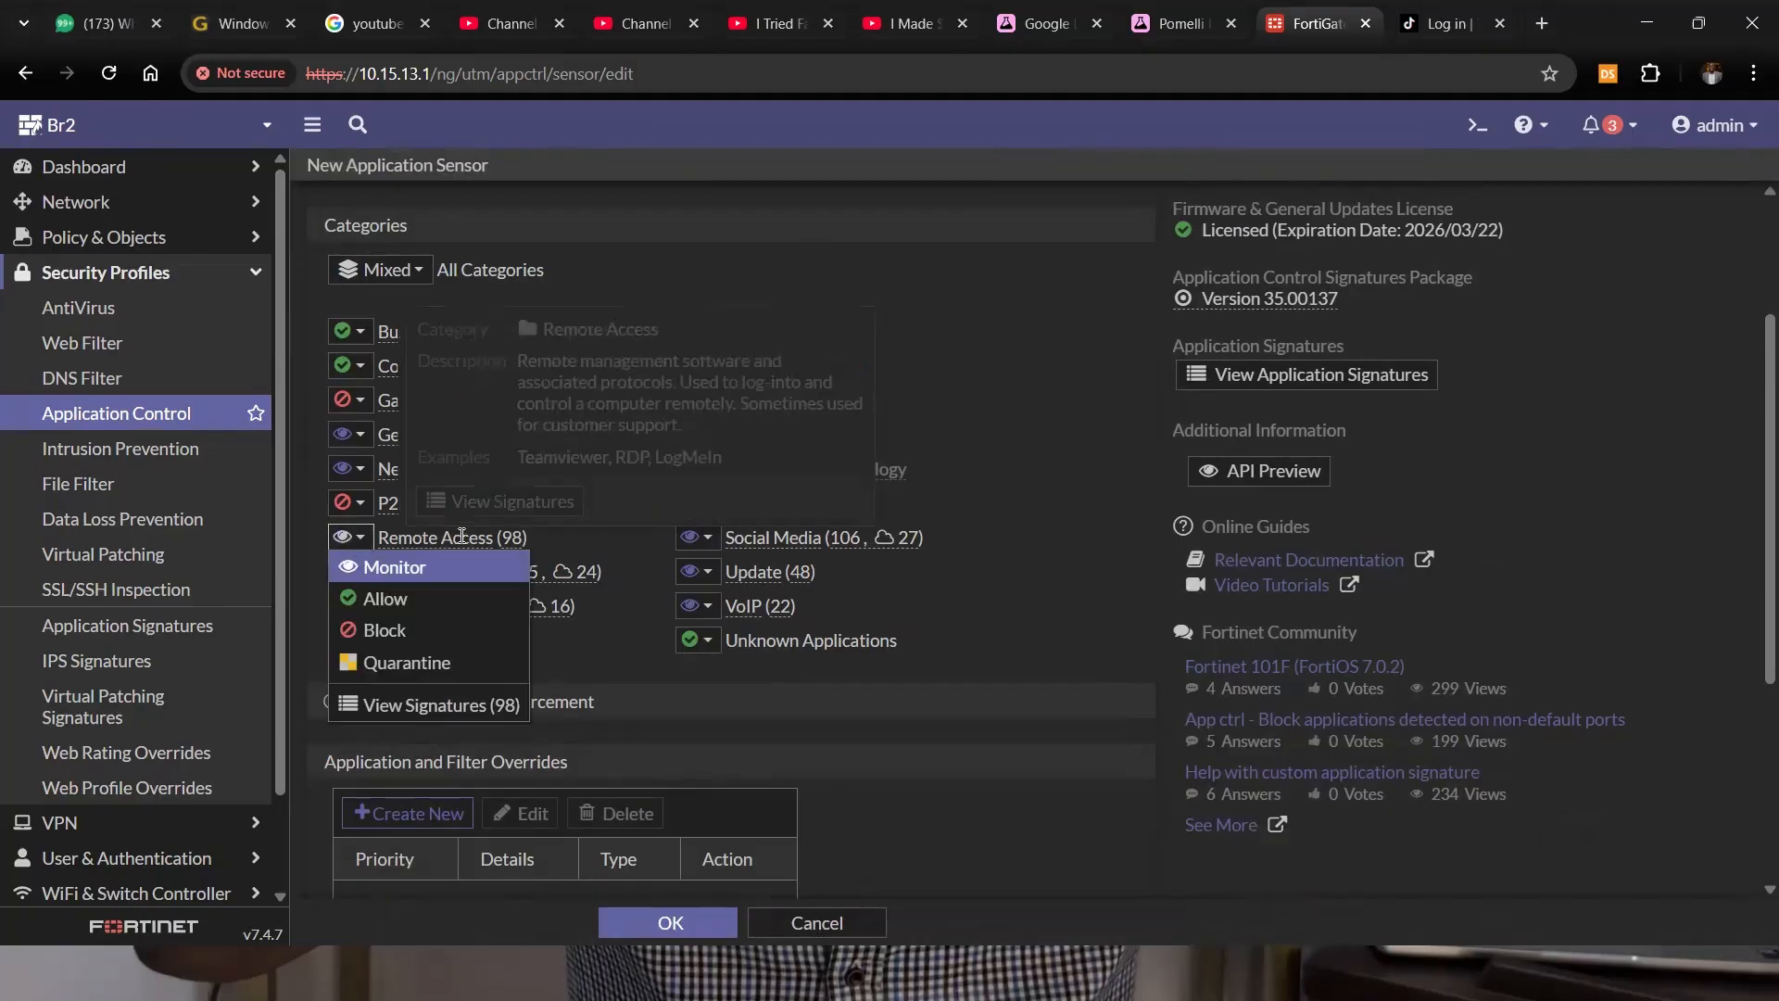
click(461, 538)
click(352, 537)
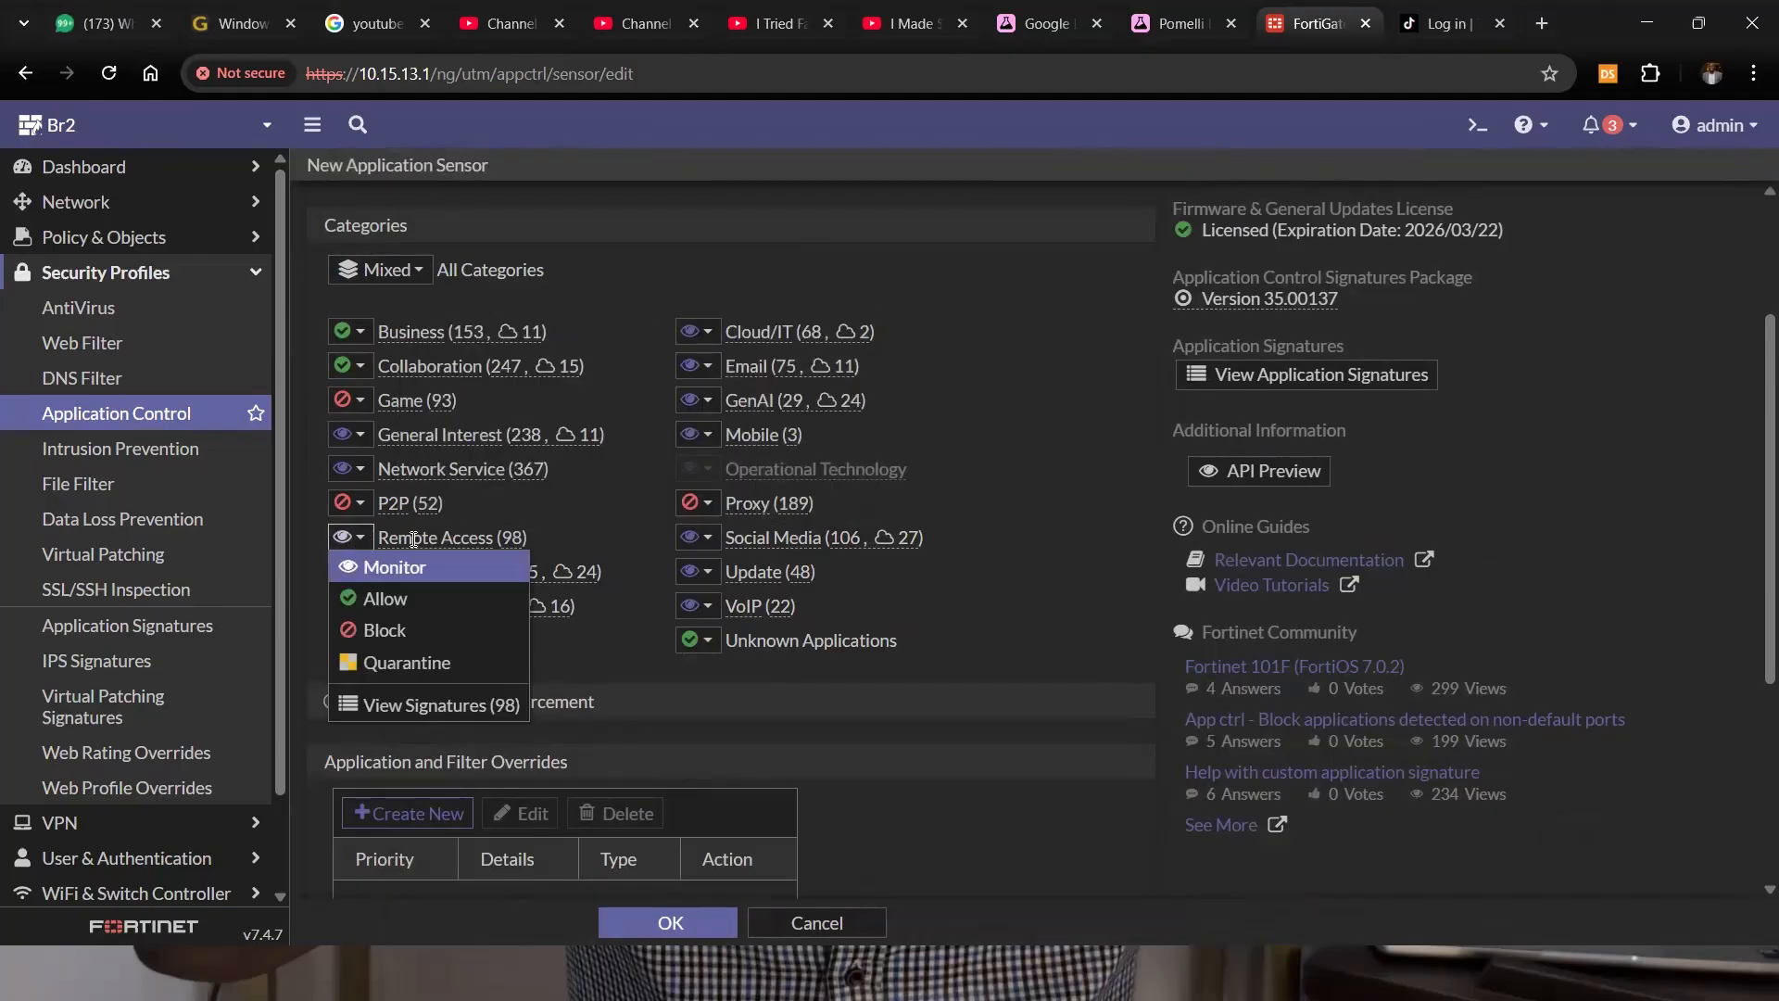
click(472, 538)
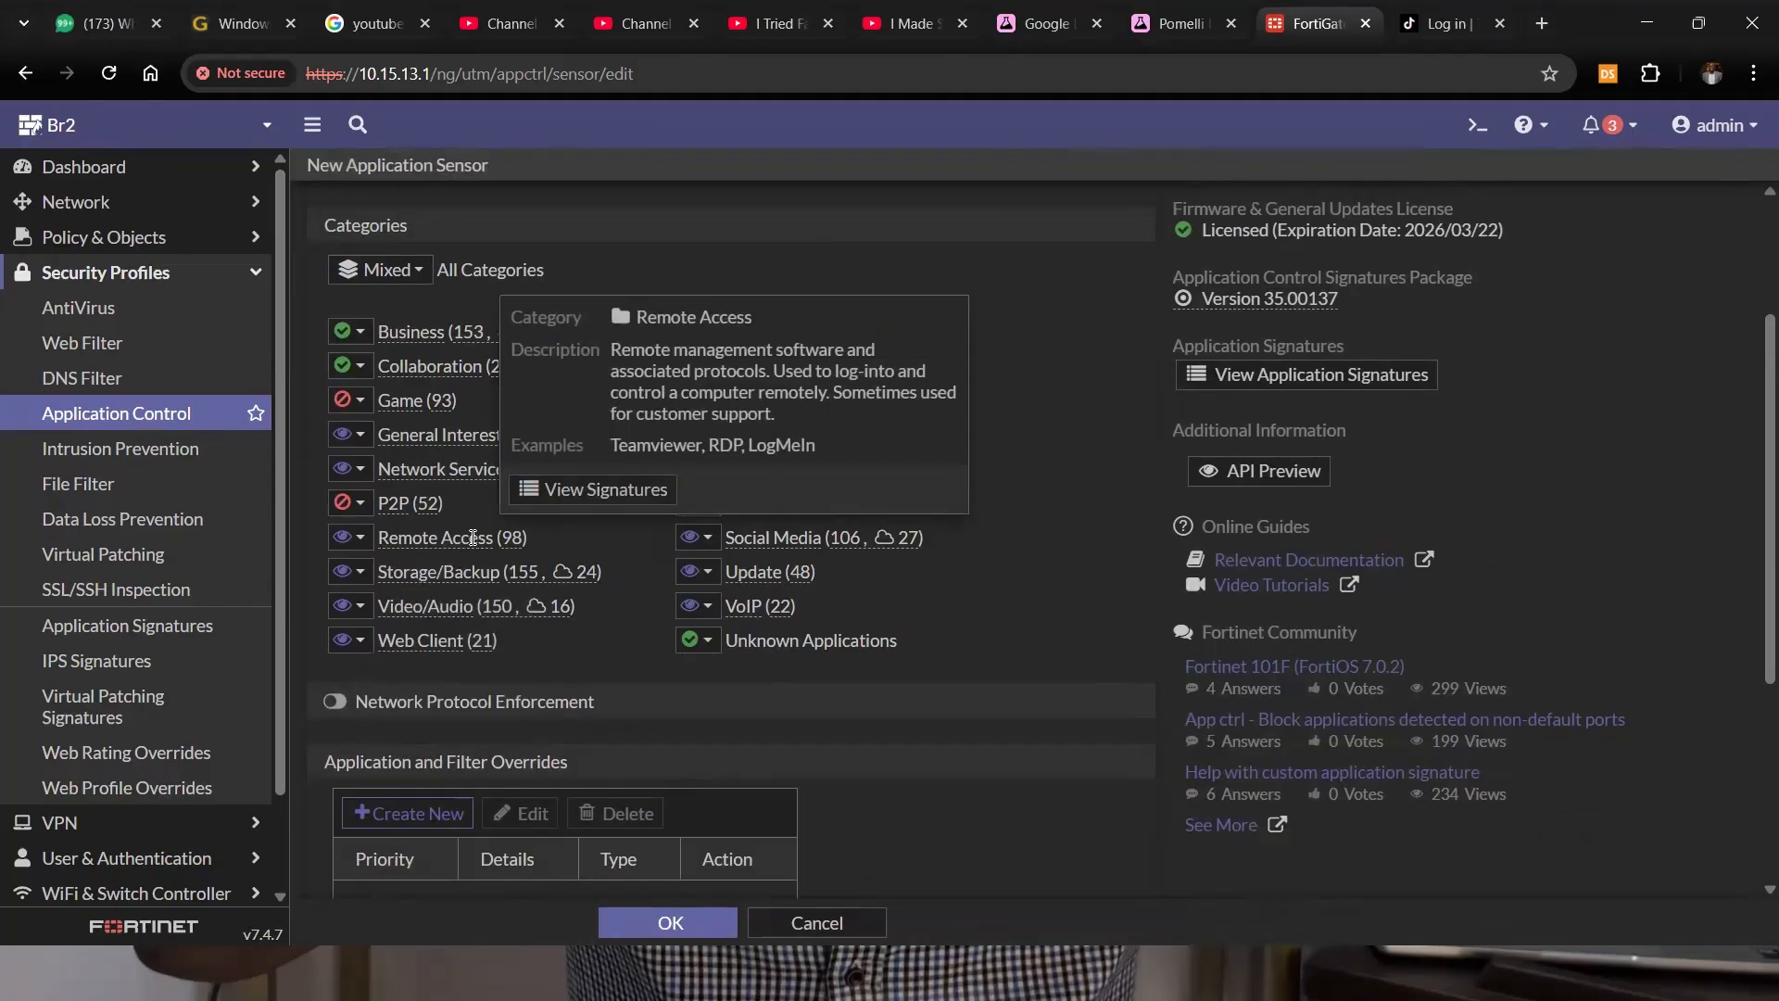
click(577, 500)
scroll(660, 547, down, 5)
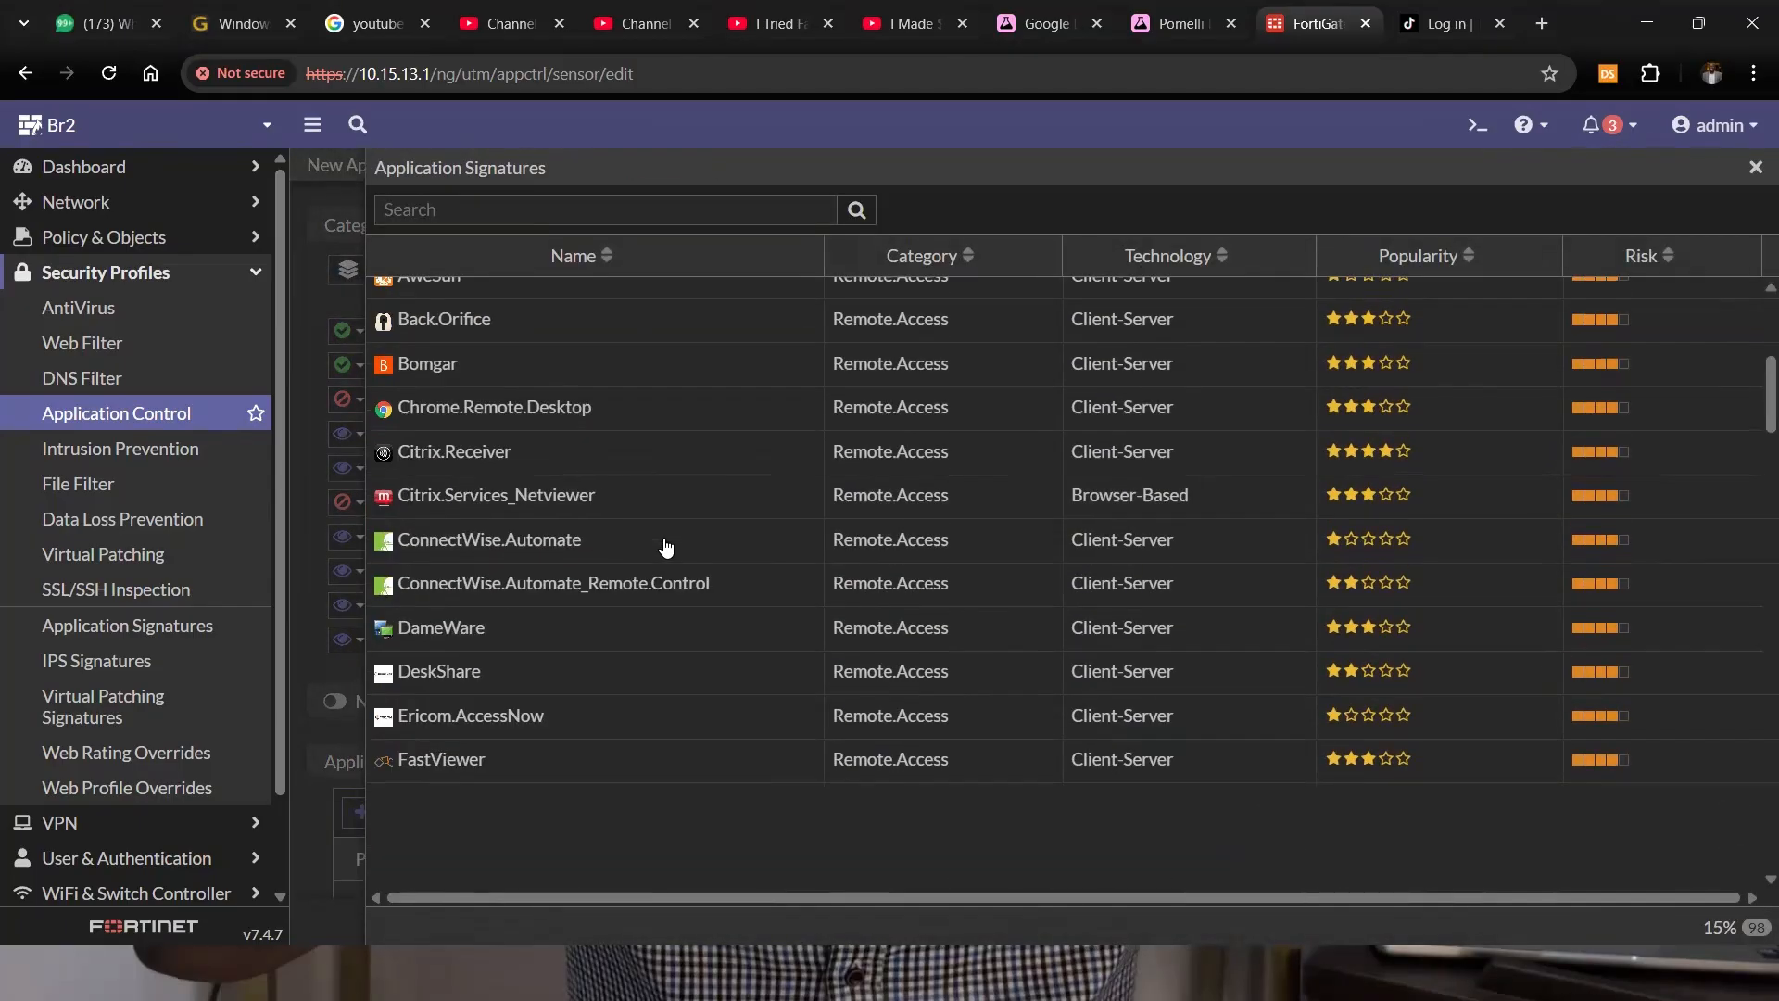
scroll(664, 547, down, 5)
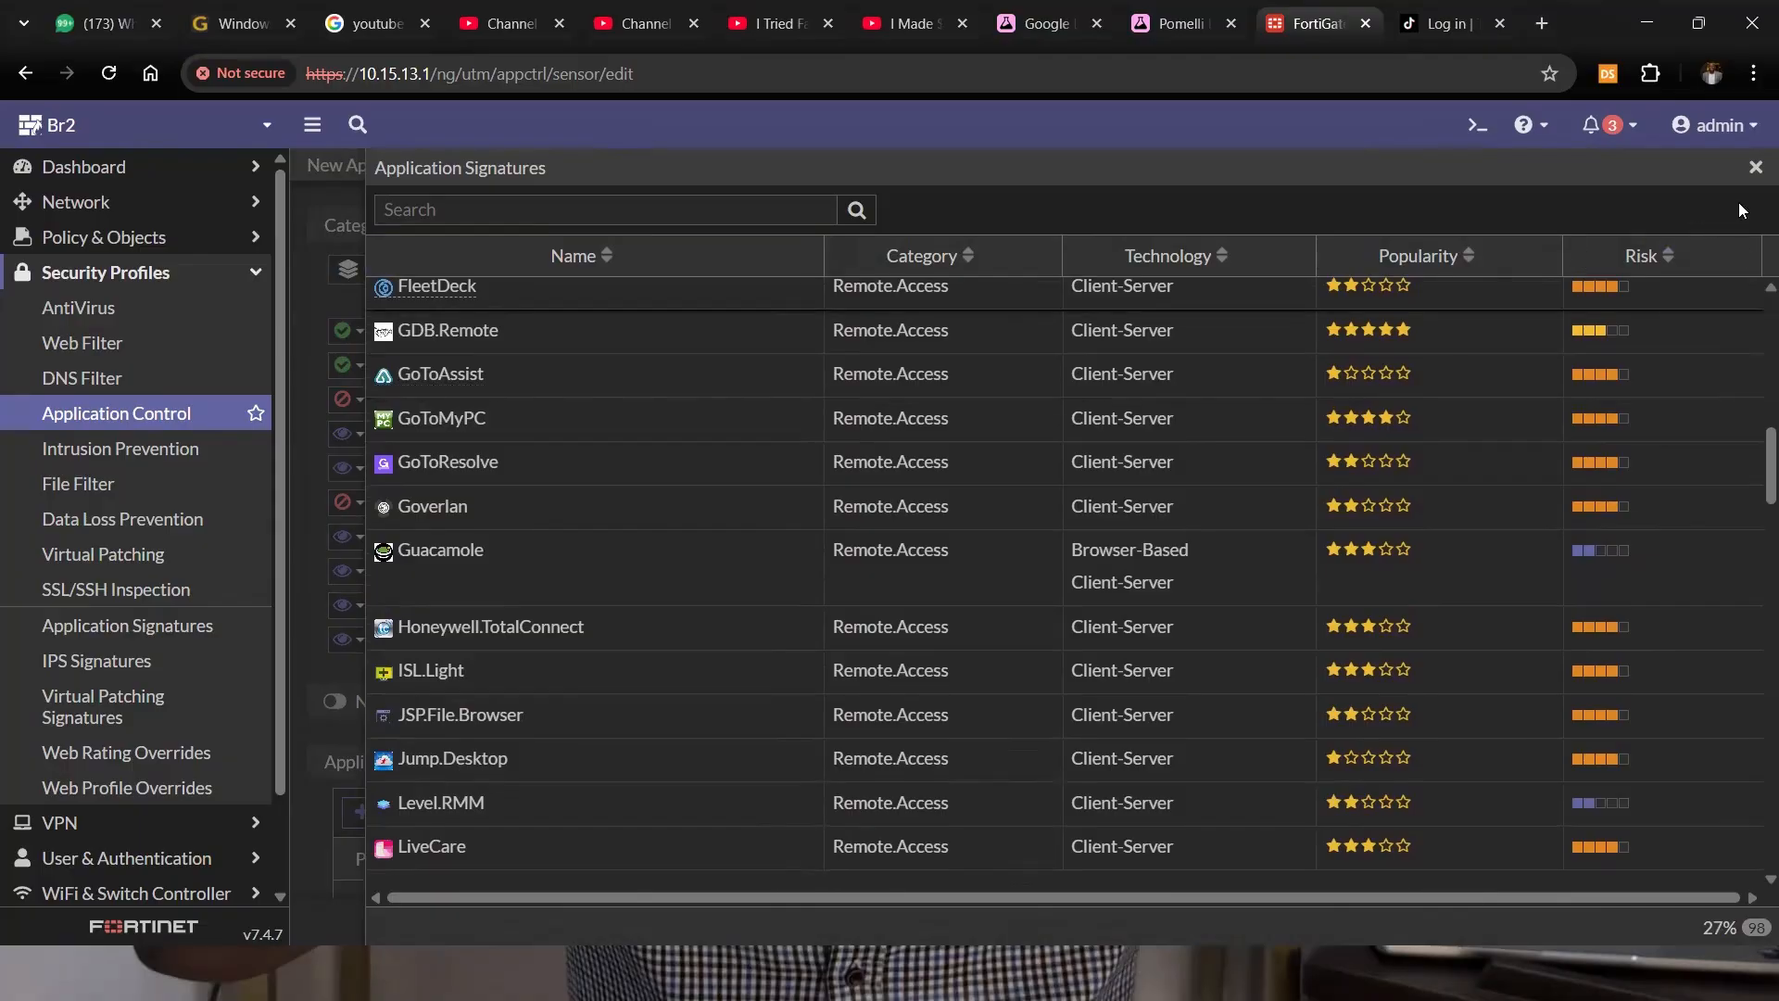
click(285, 603)
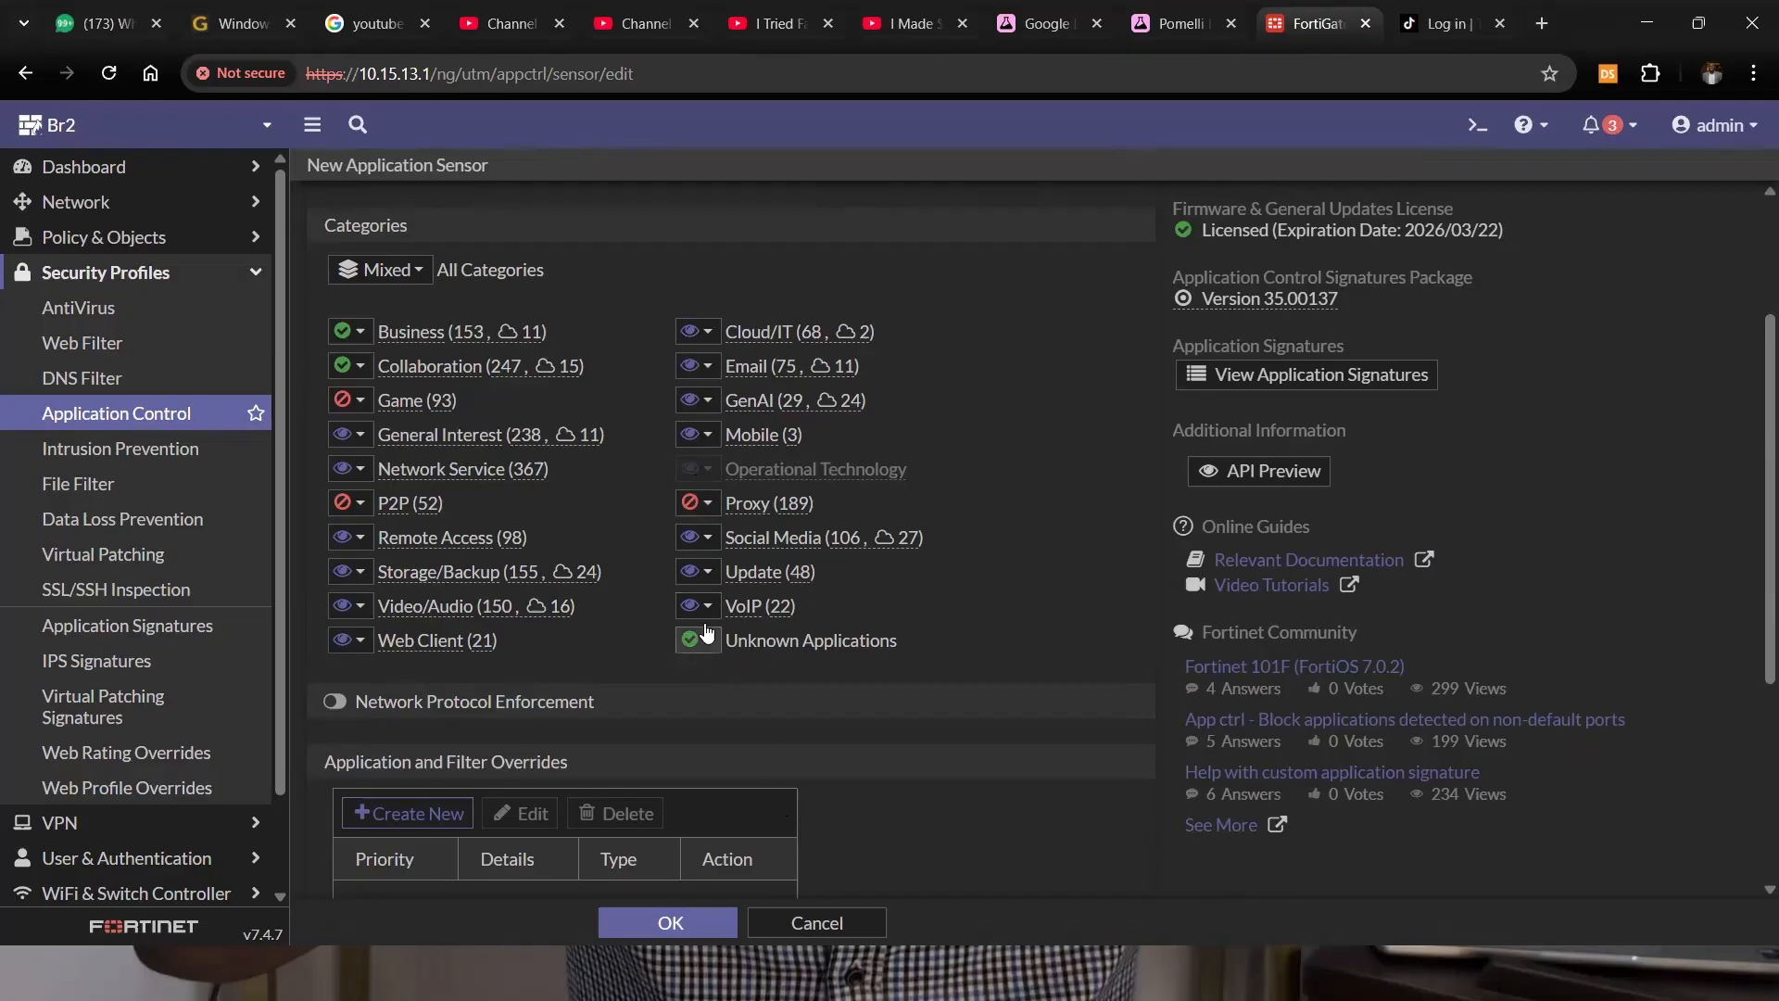
click(707, 539)
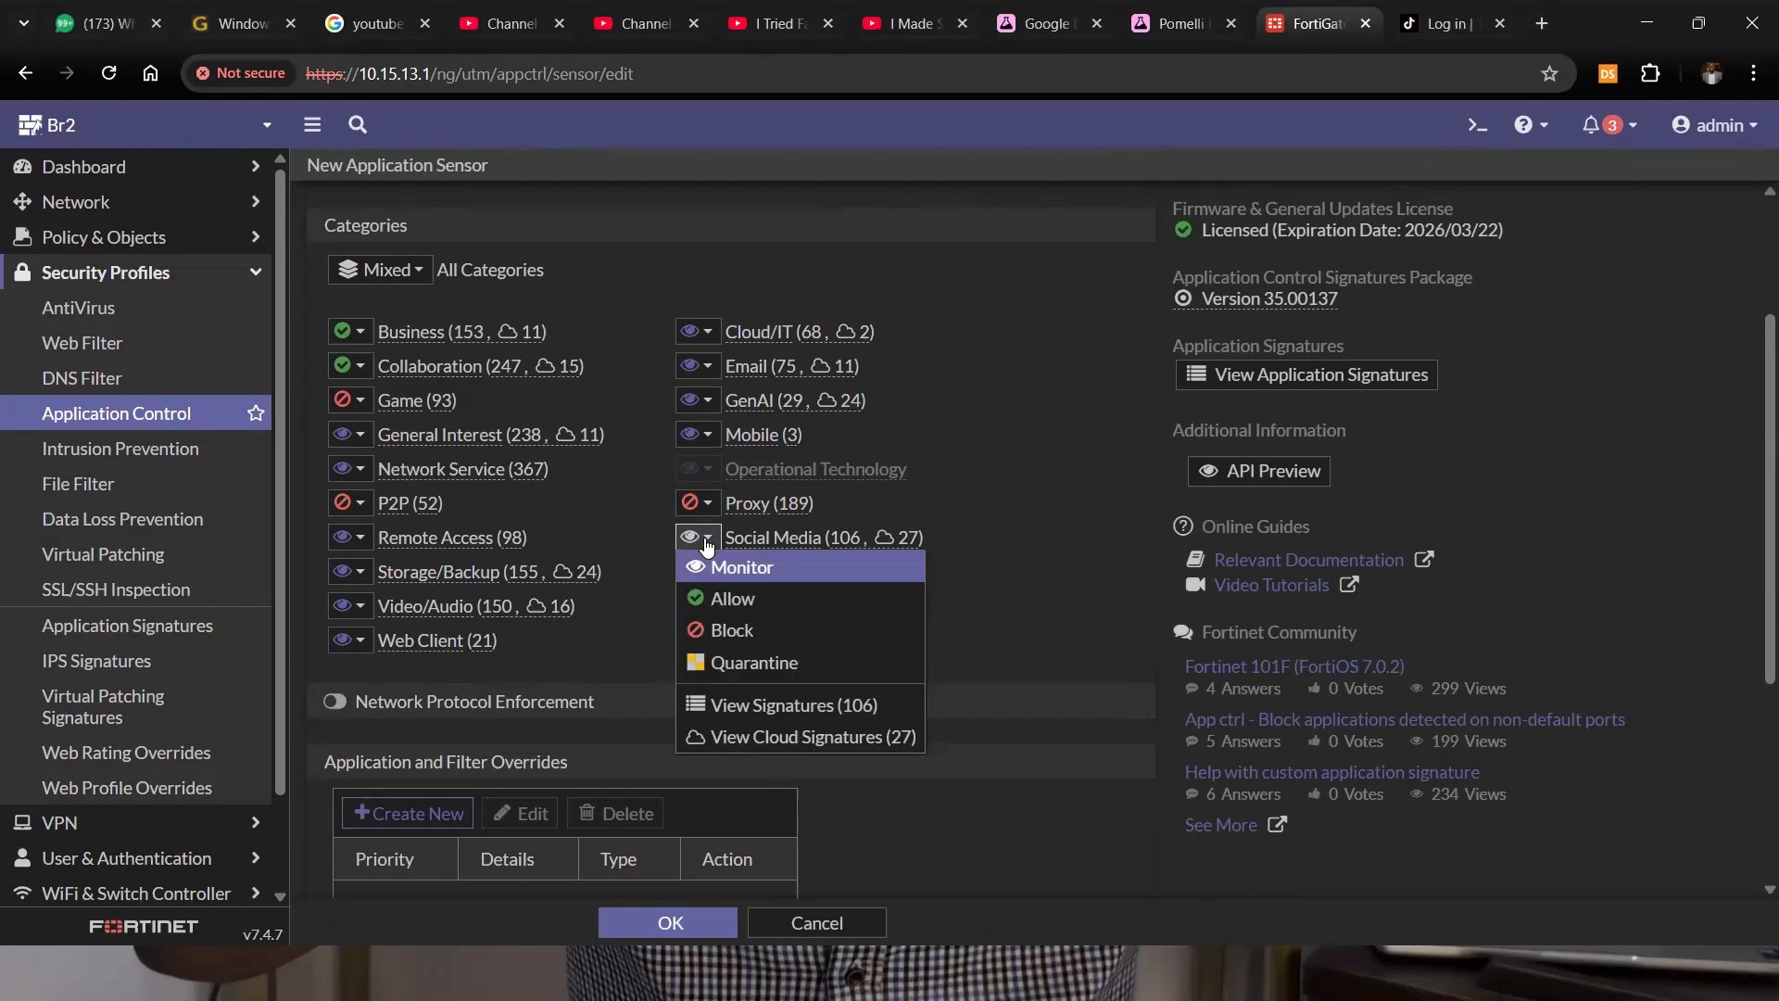
click(970, 630)
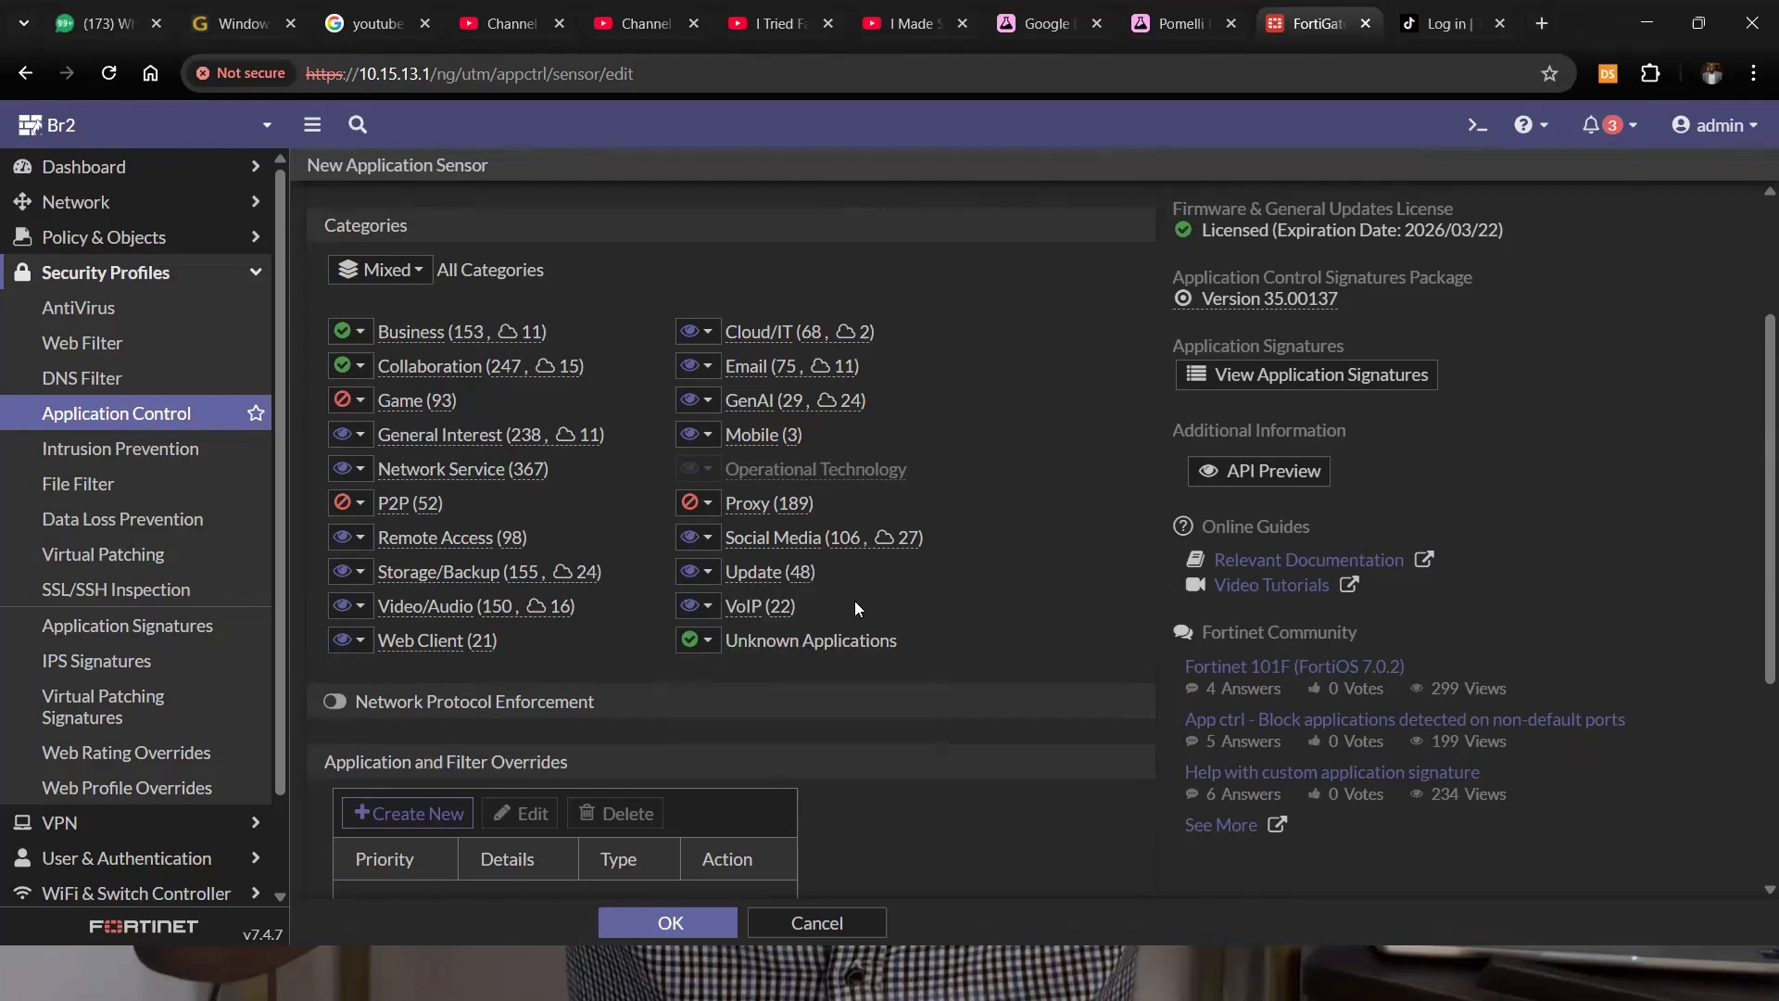
click(352, 332)
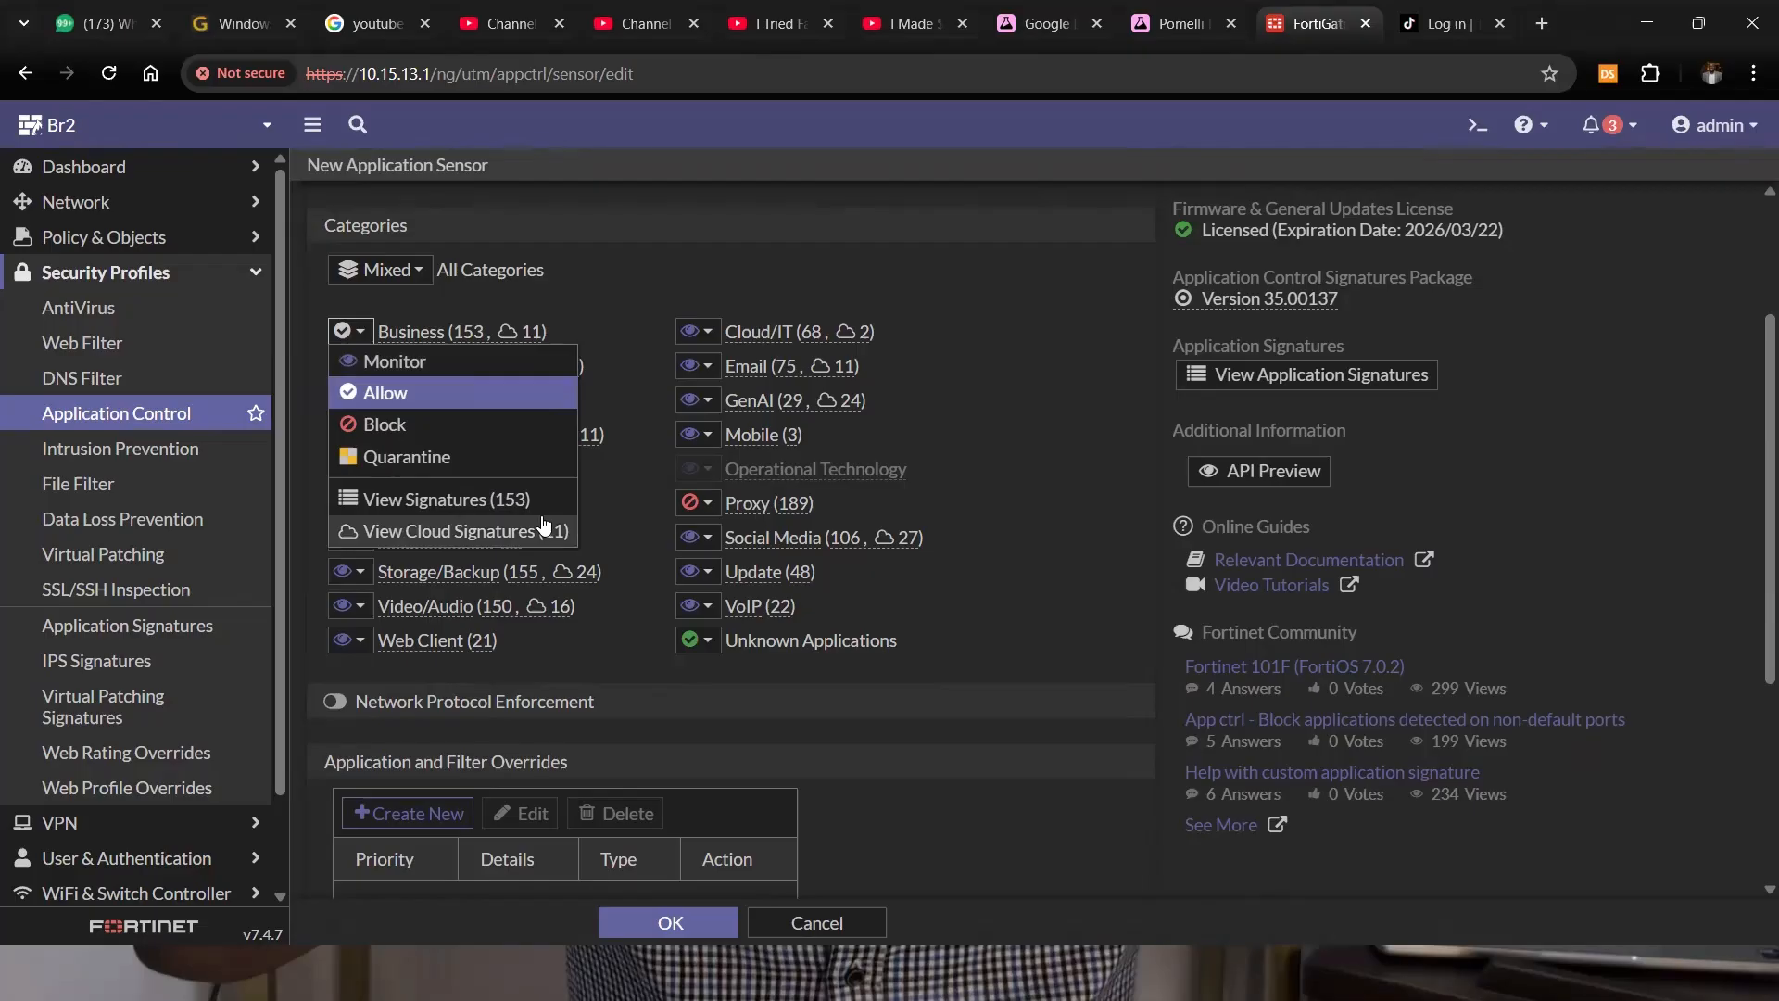
click(856, 626)
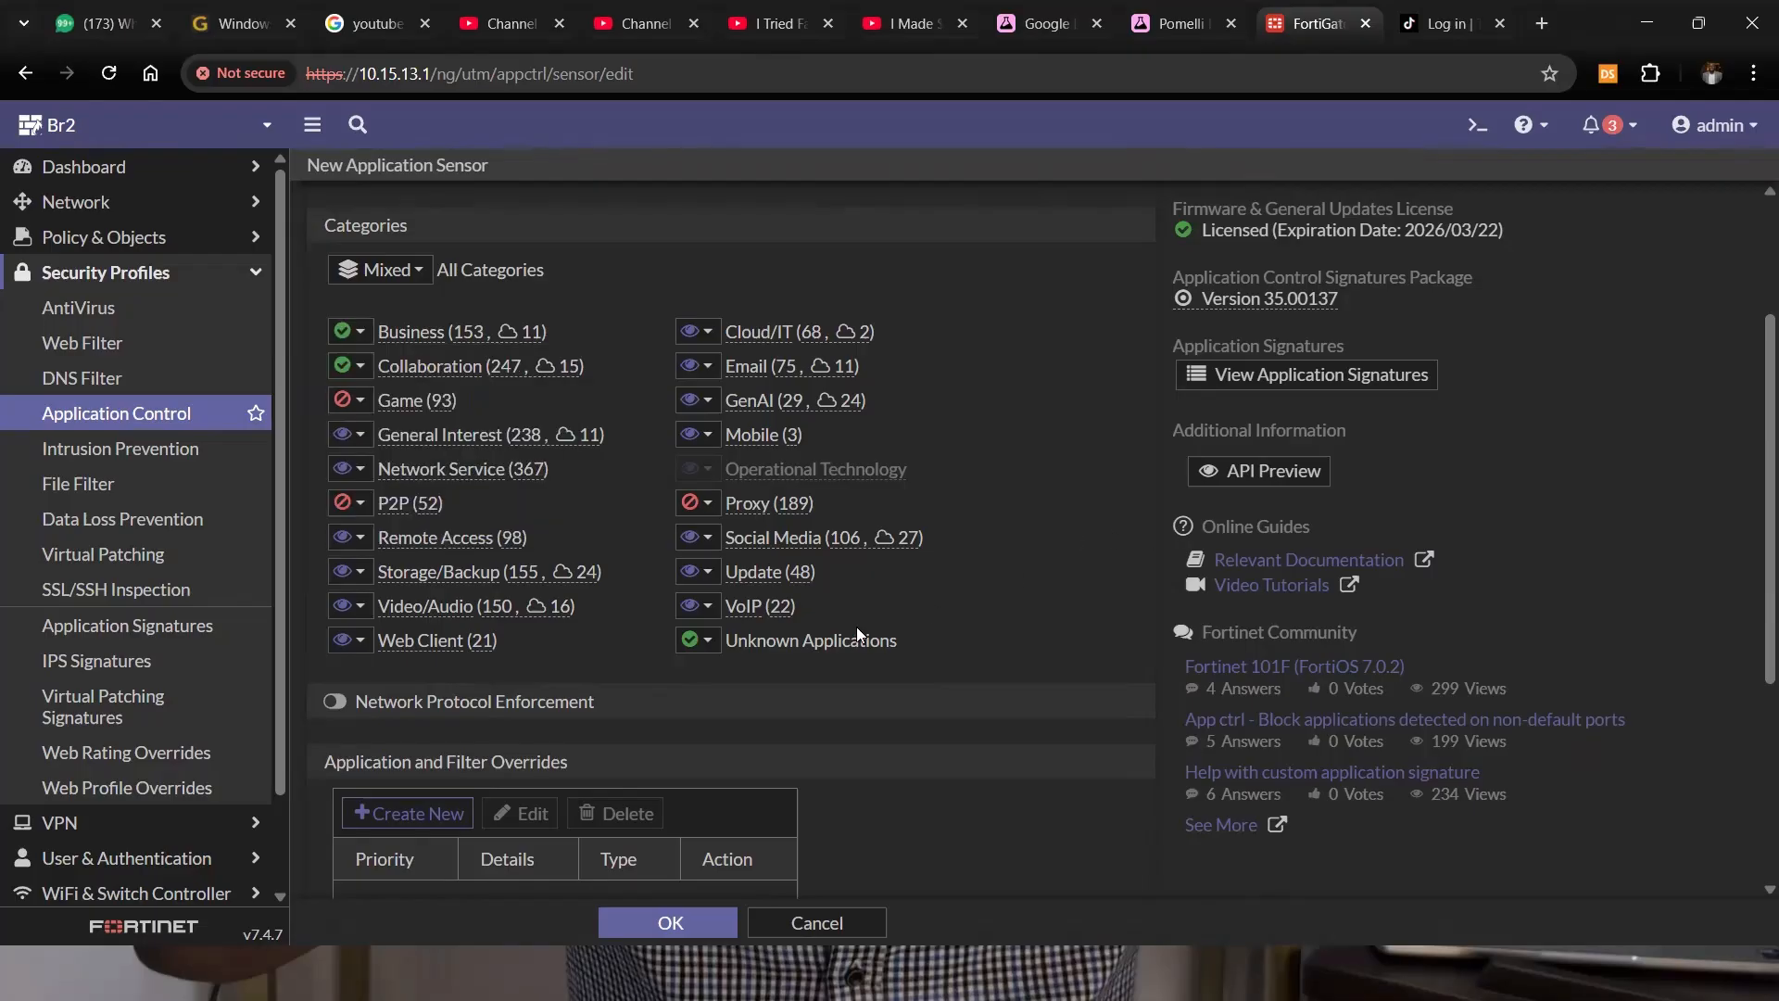
Start a new application override with the Block action and search the signatures for facebook.
scroll(857, 626, down, 3)
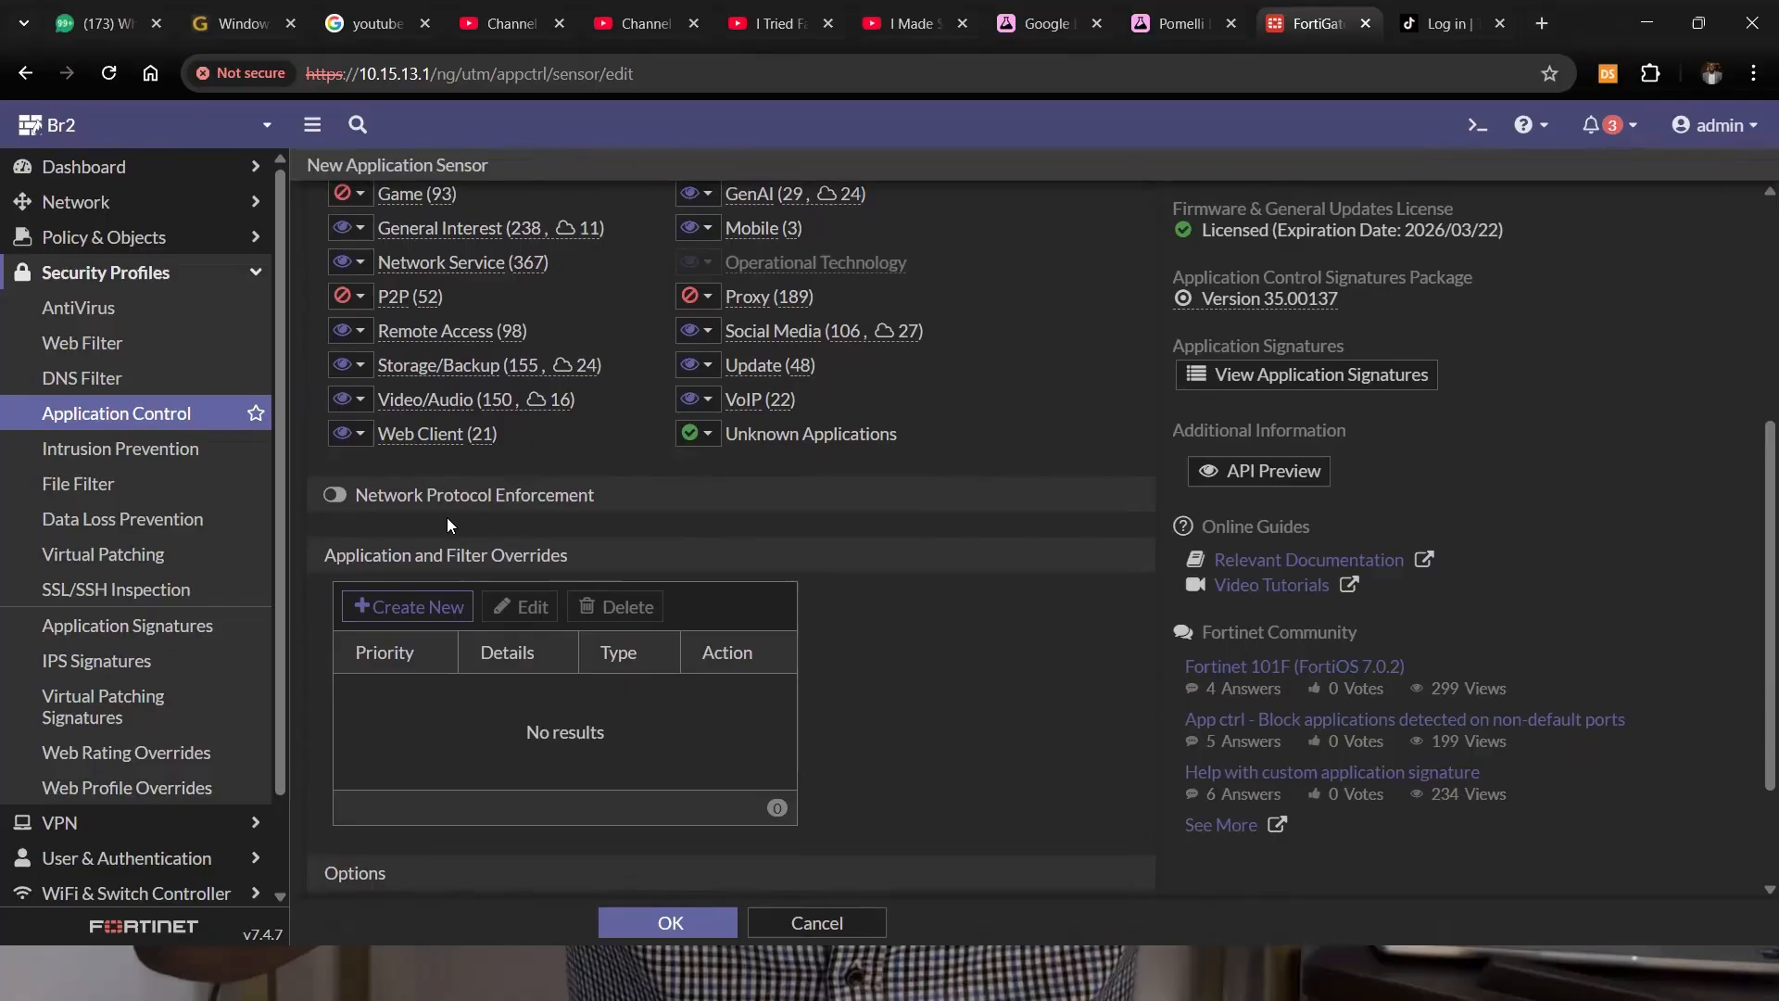
scroll(447, 517, down, 2)
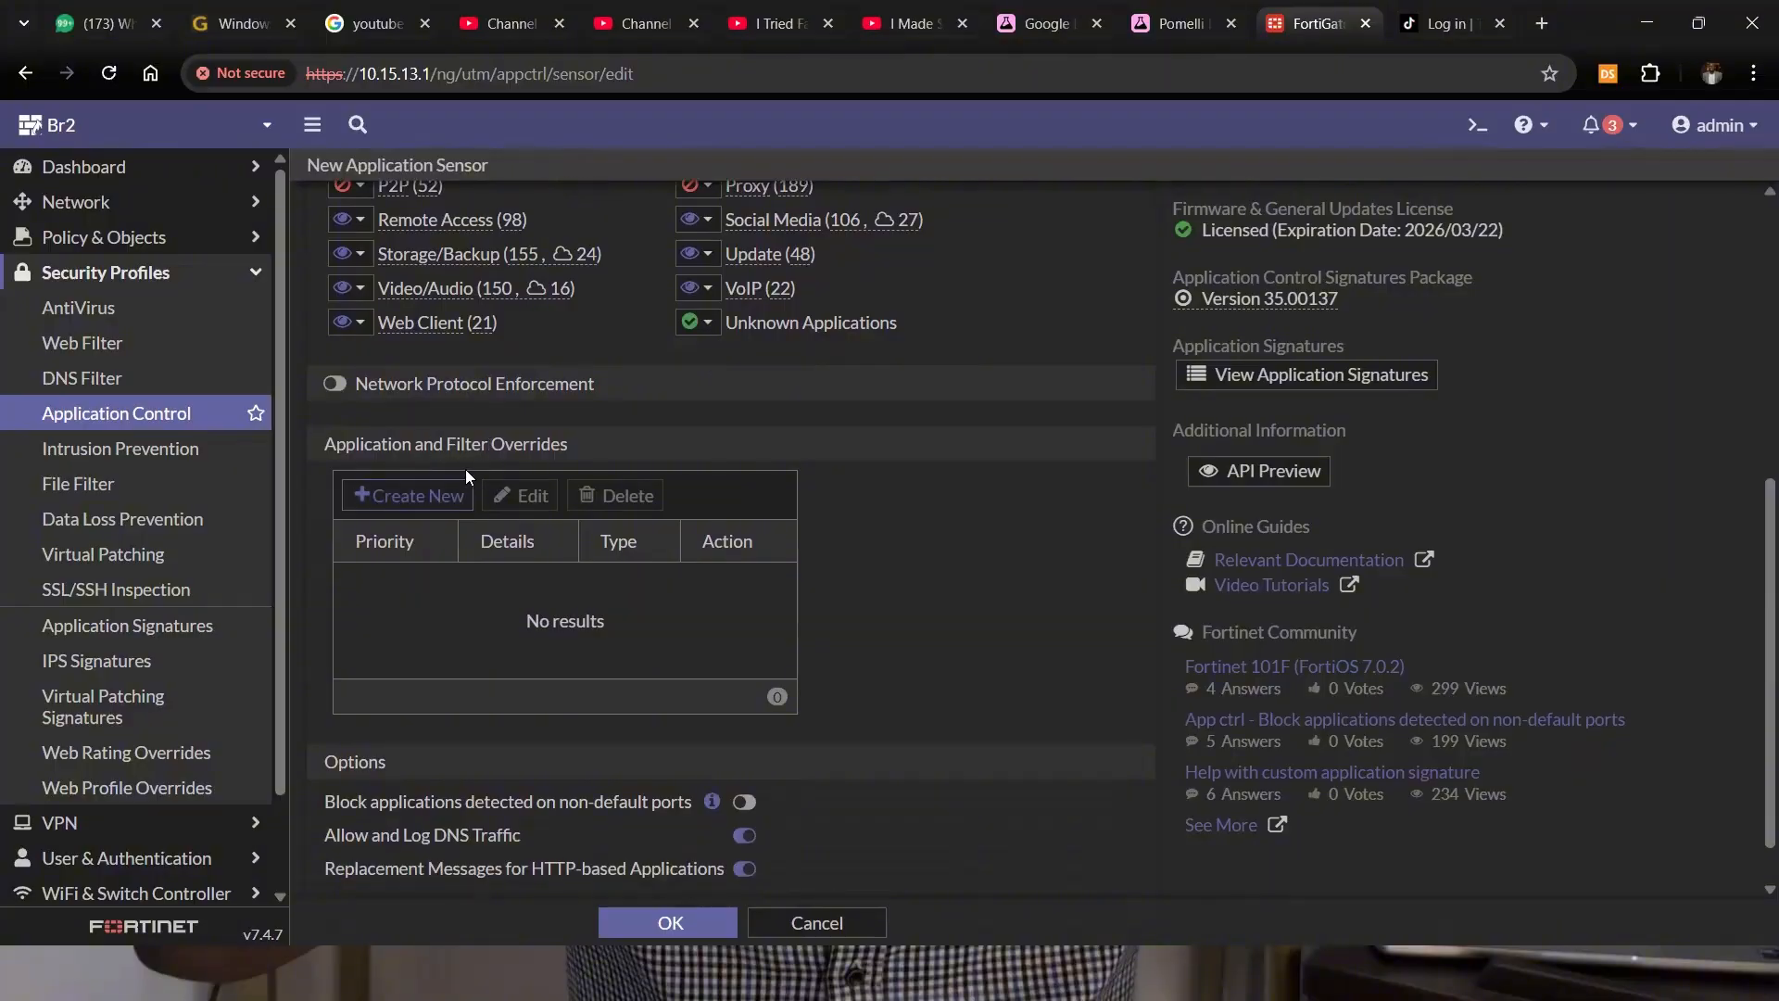
scroll(560, 524, down, 1)
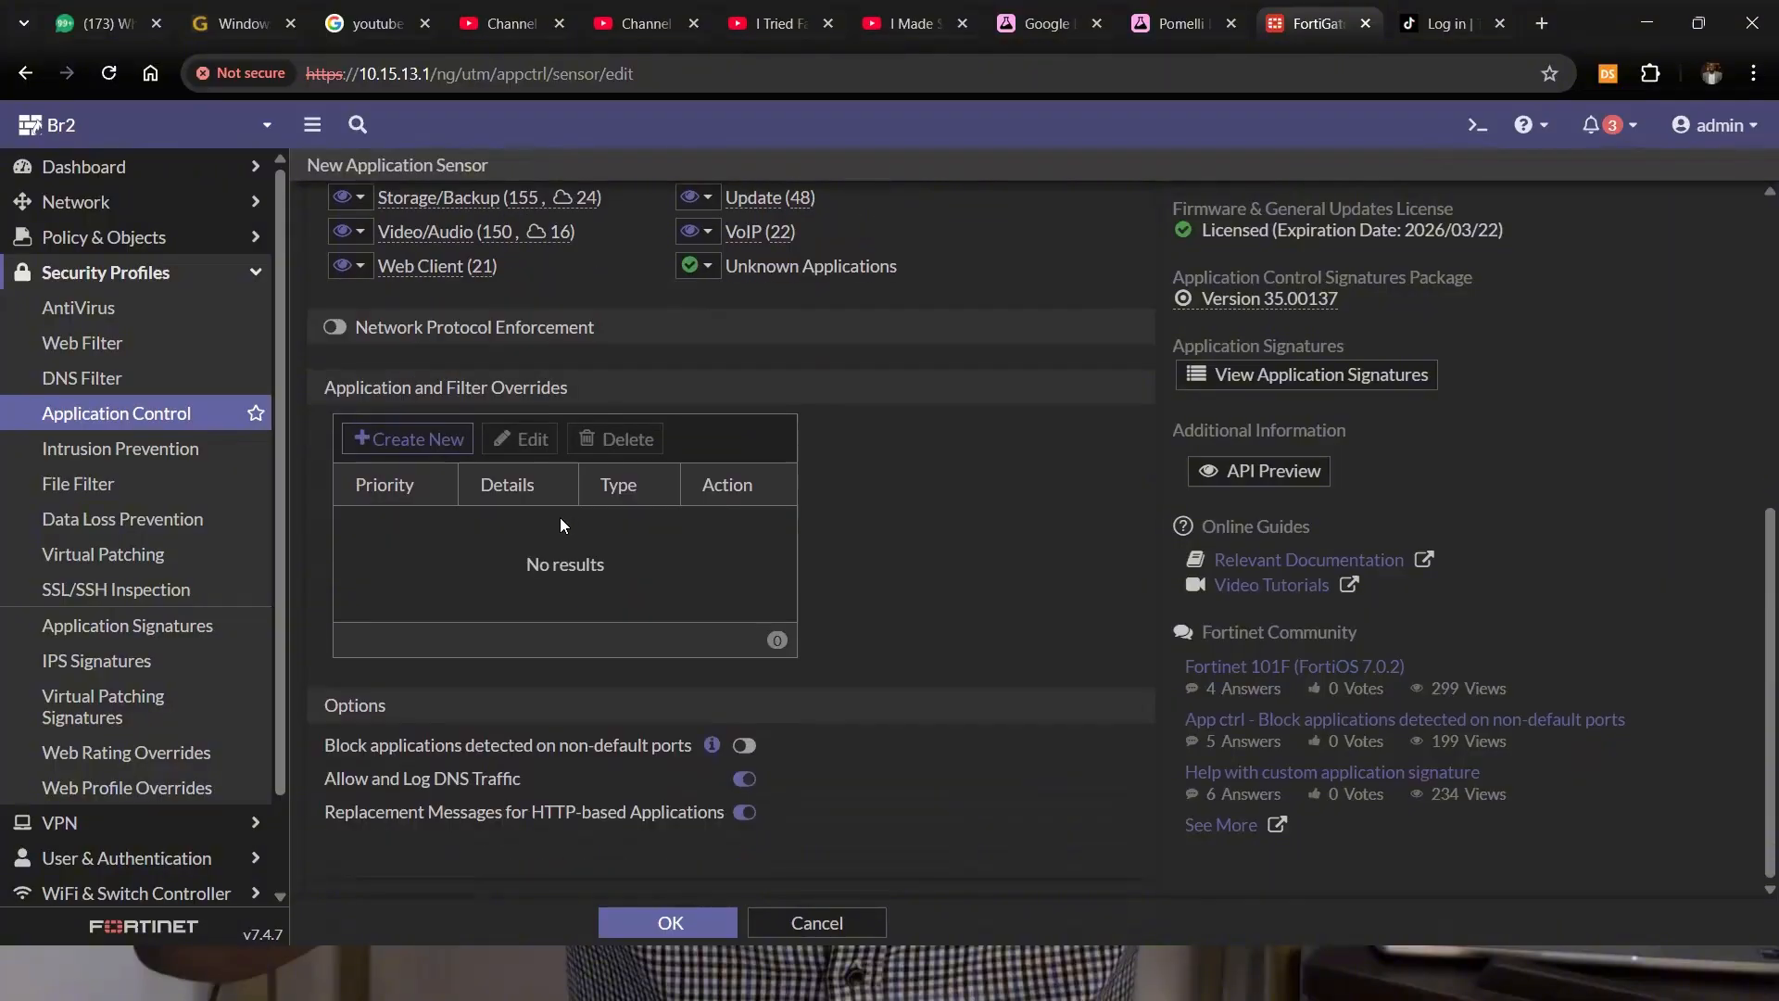
click(435, 441)
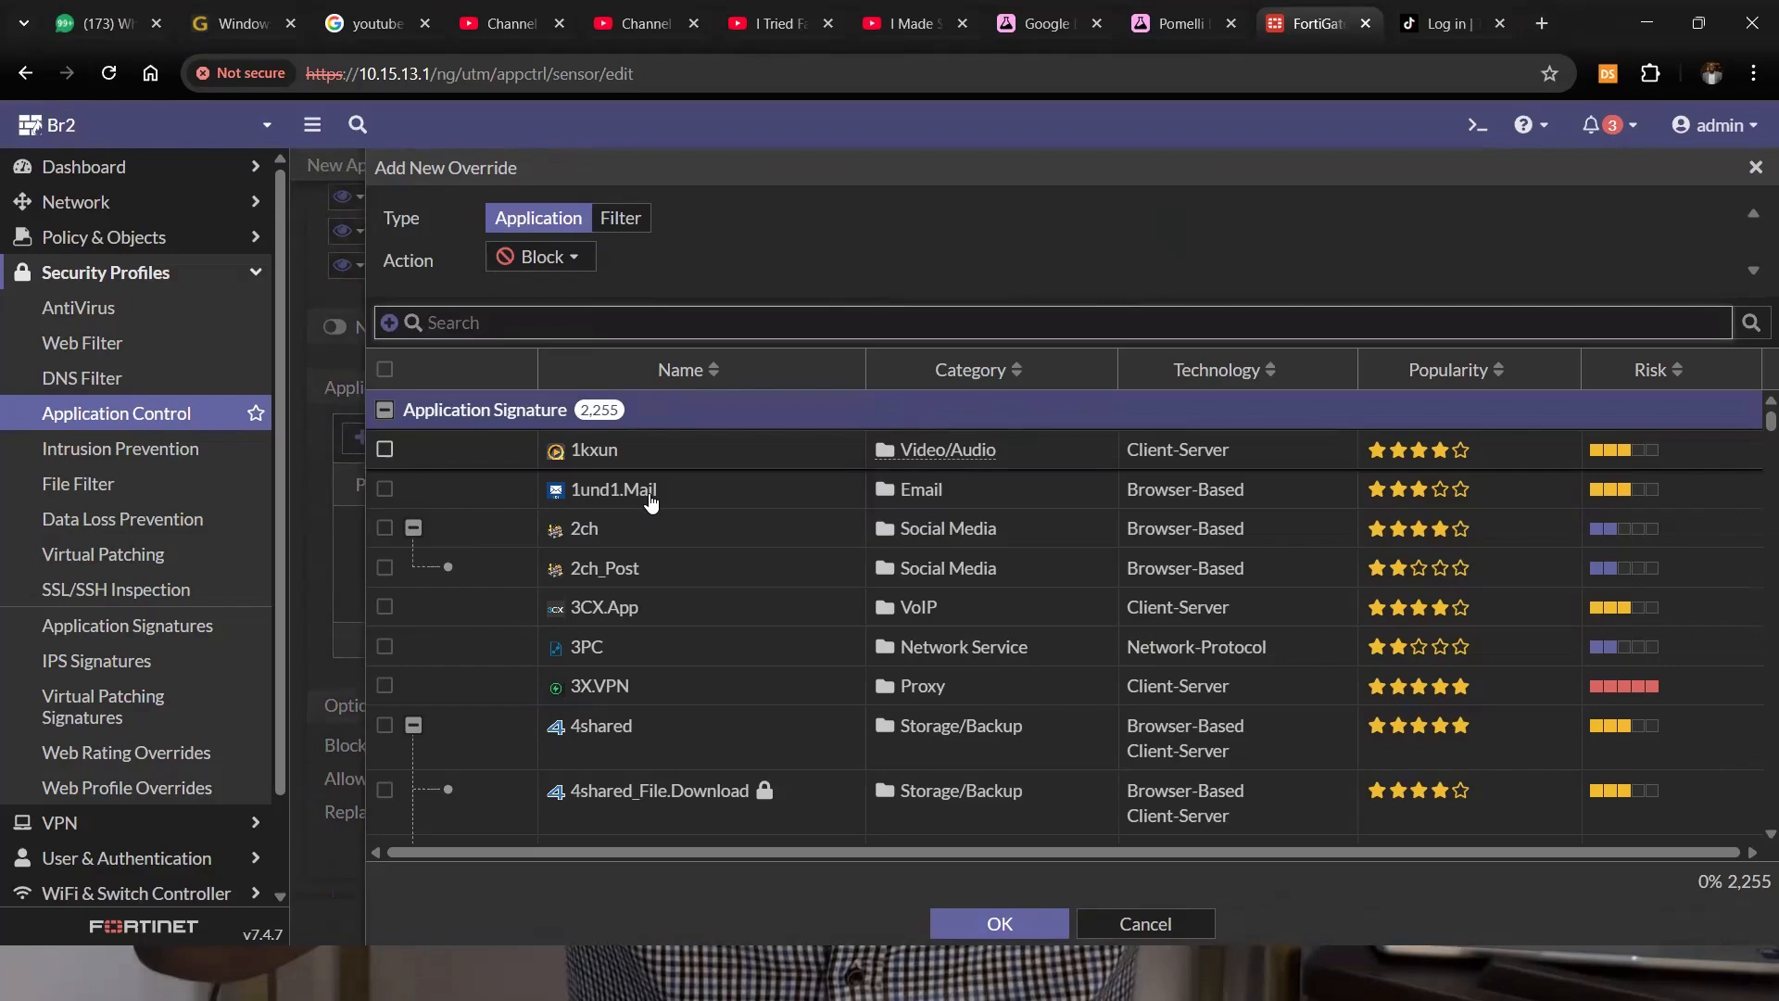
text(facev)
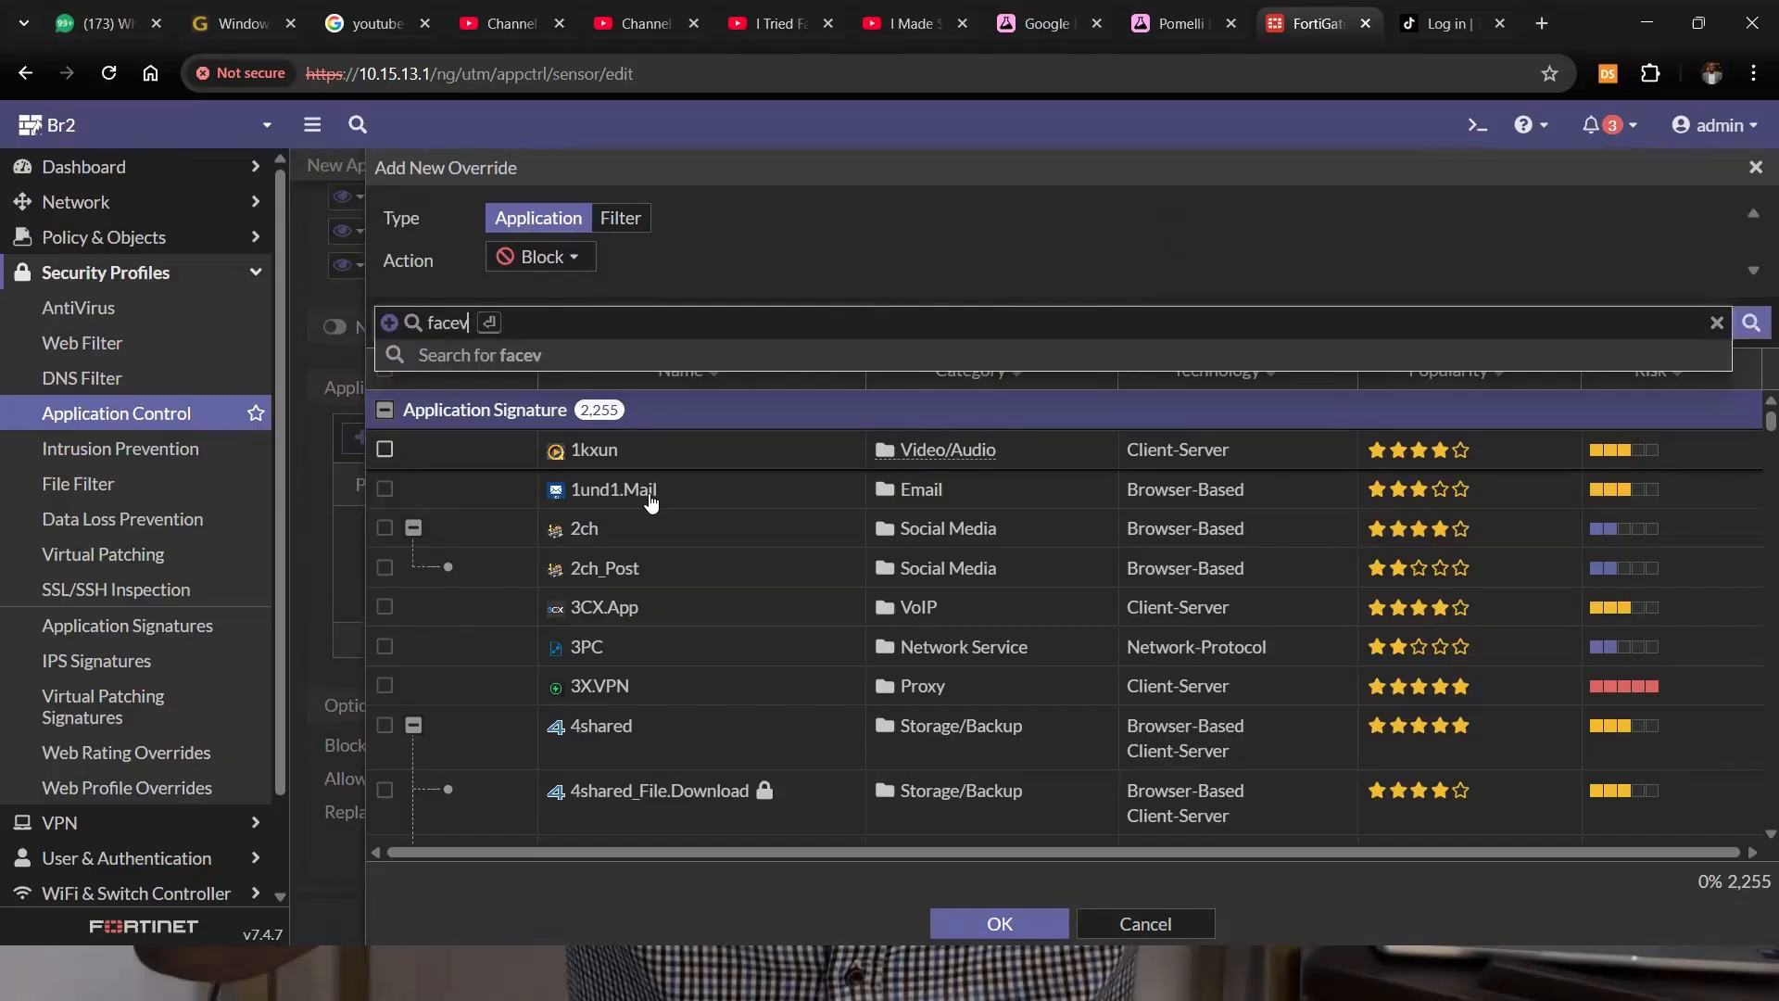
key(BackSpace)
text(bo)
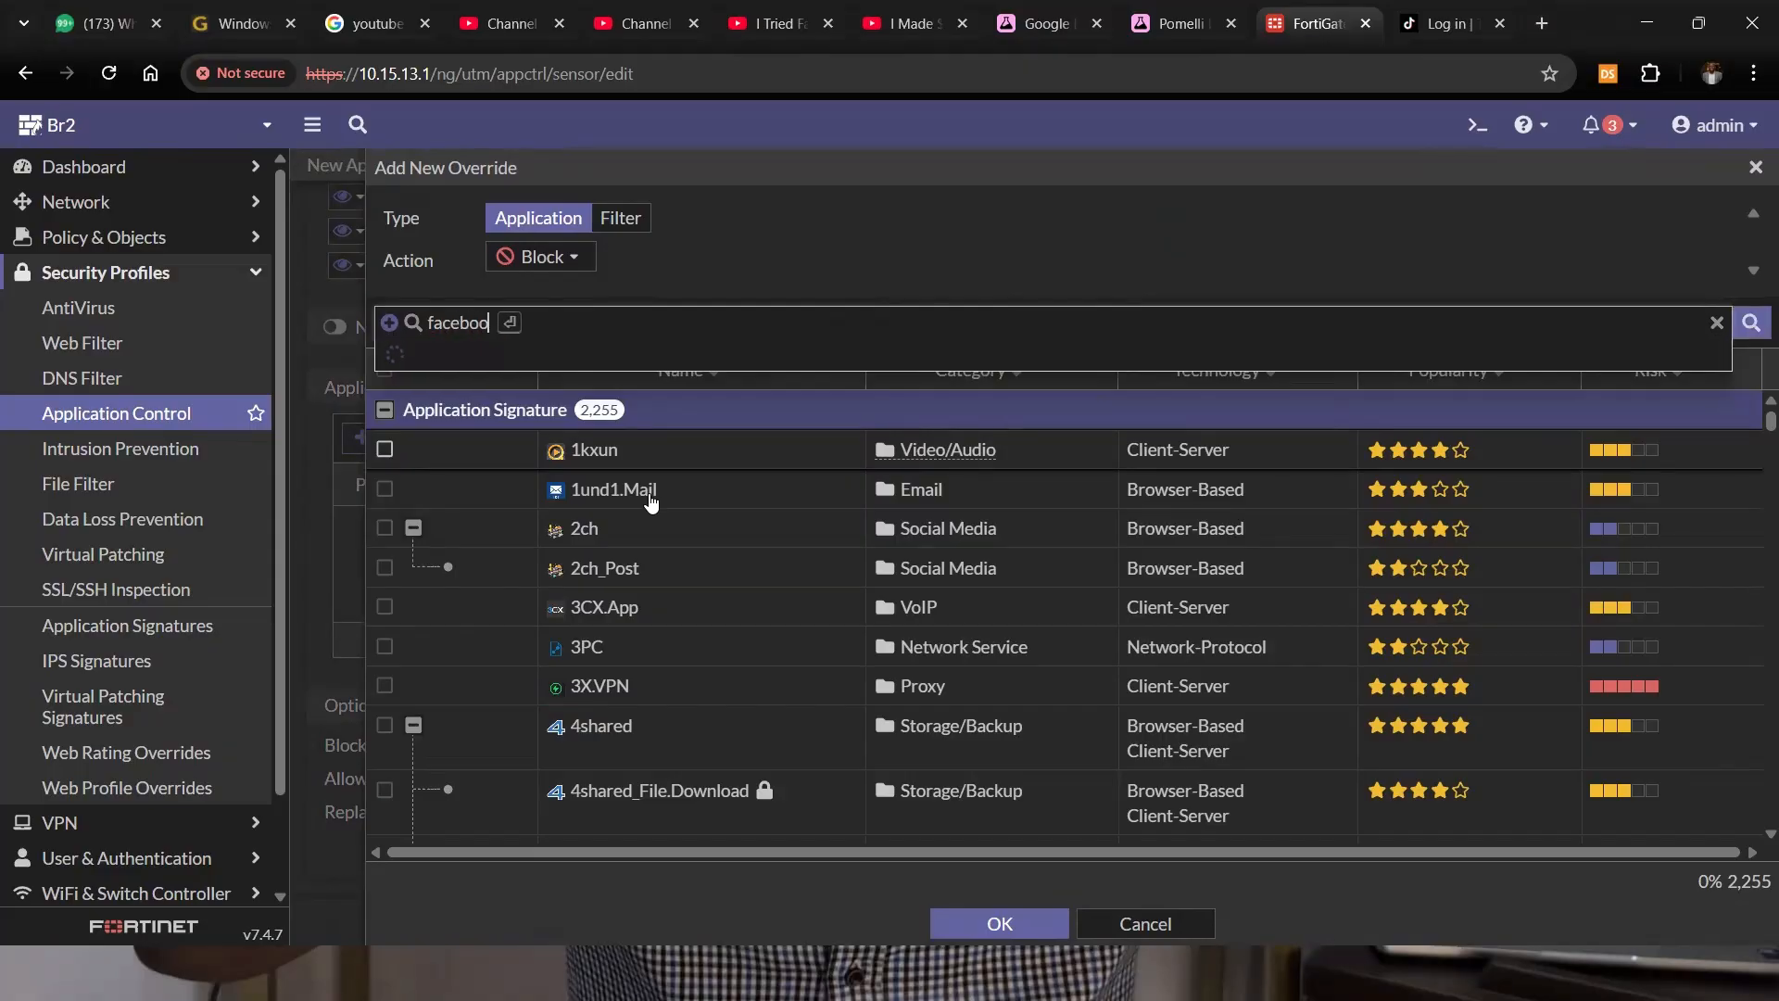
text(ok)
key(Return)
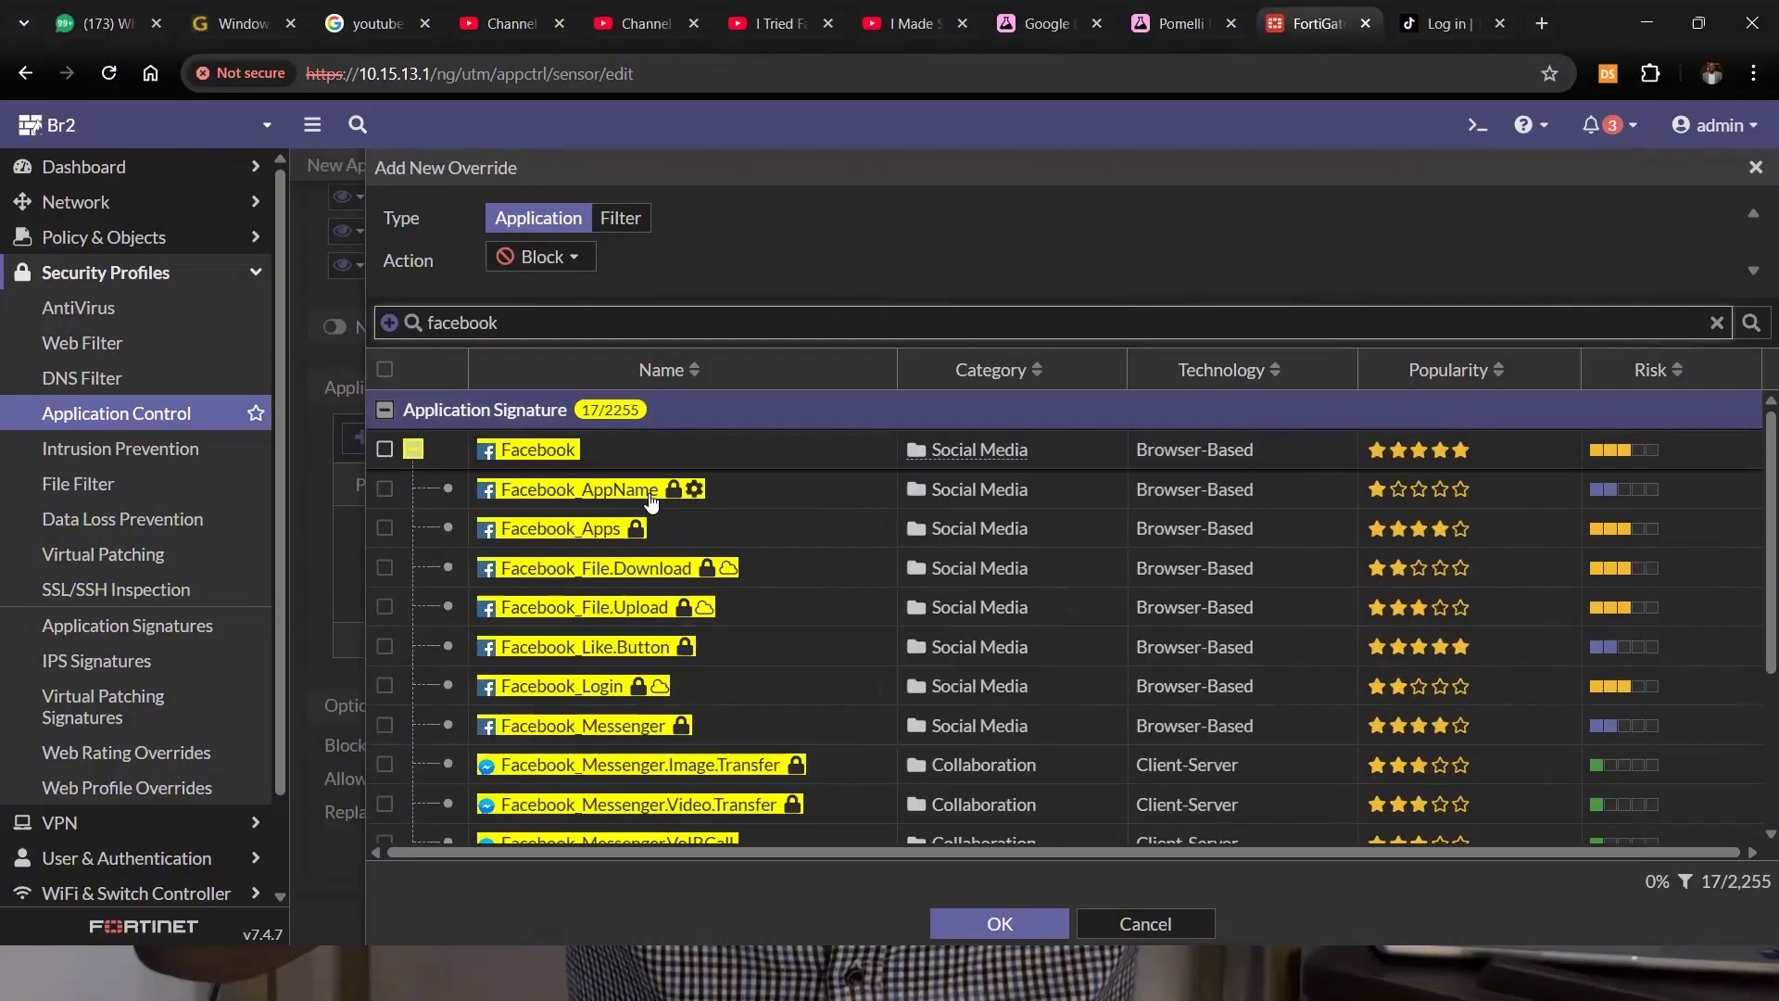
Try selecting the main Facebook signature and Facebook_AppName, look through the other Facebook signatures, and clear the selection.
click(384, 451)
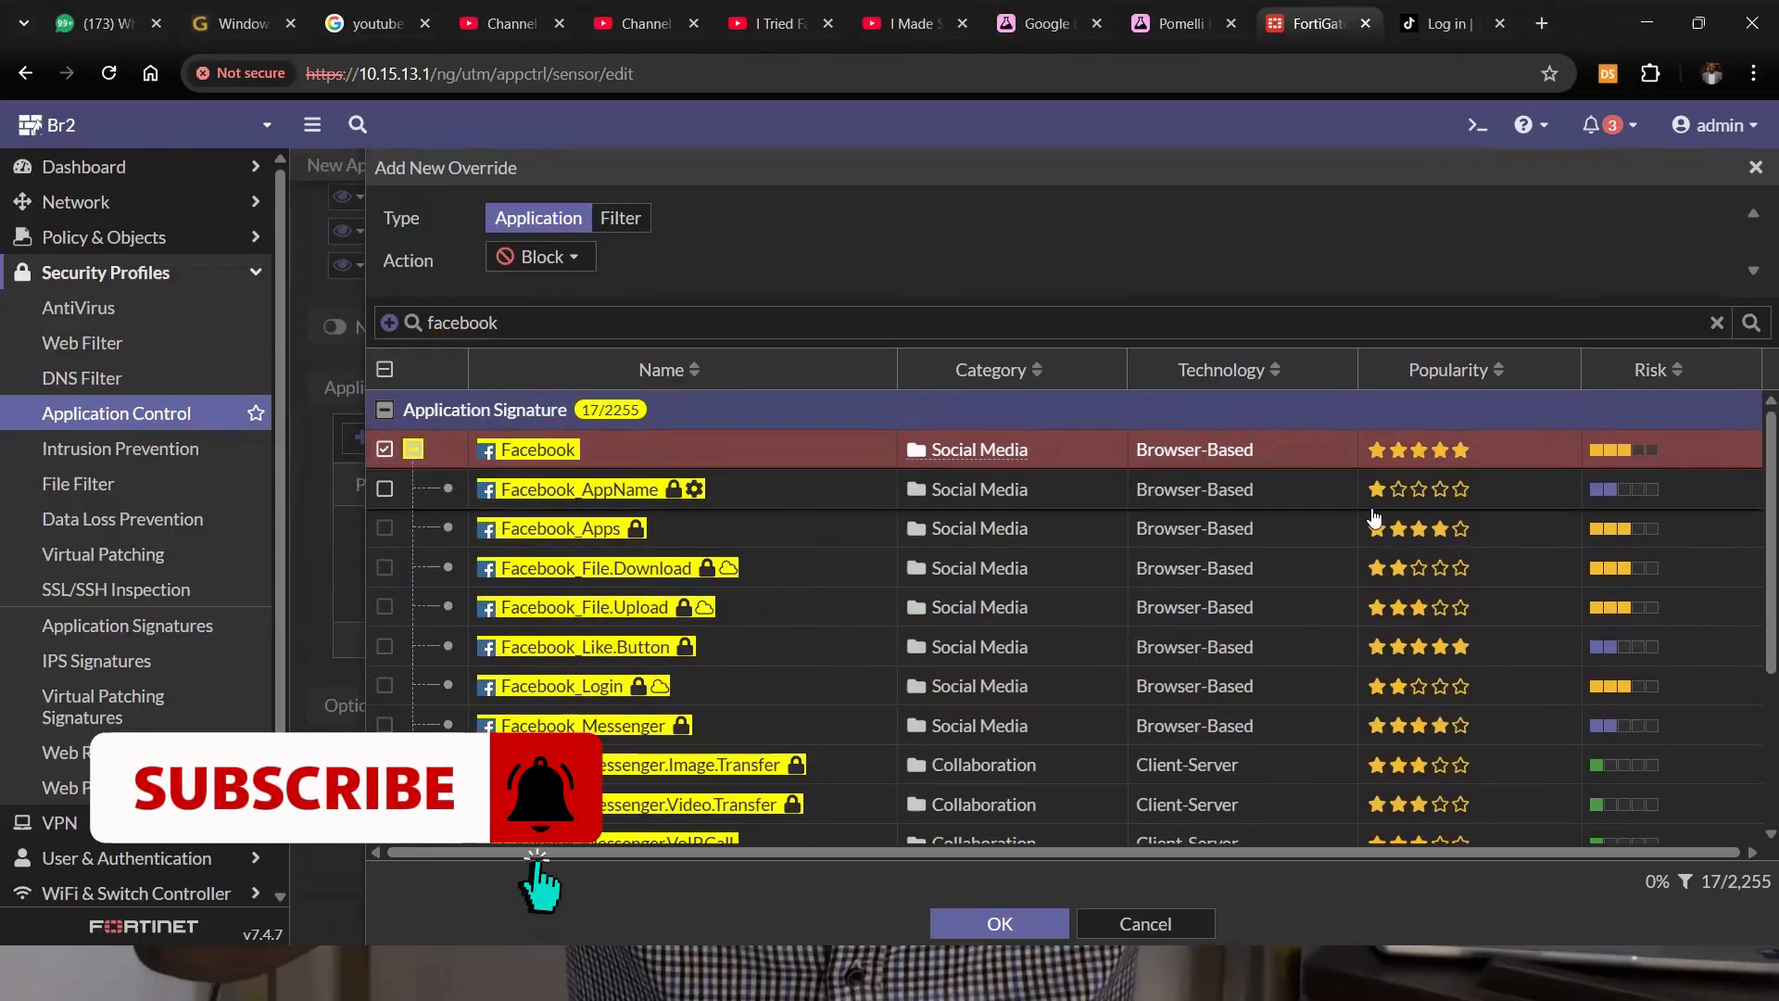
scroll(446, 658, down, 3)
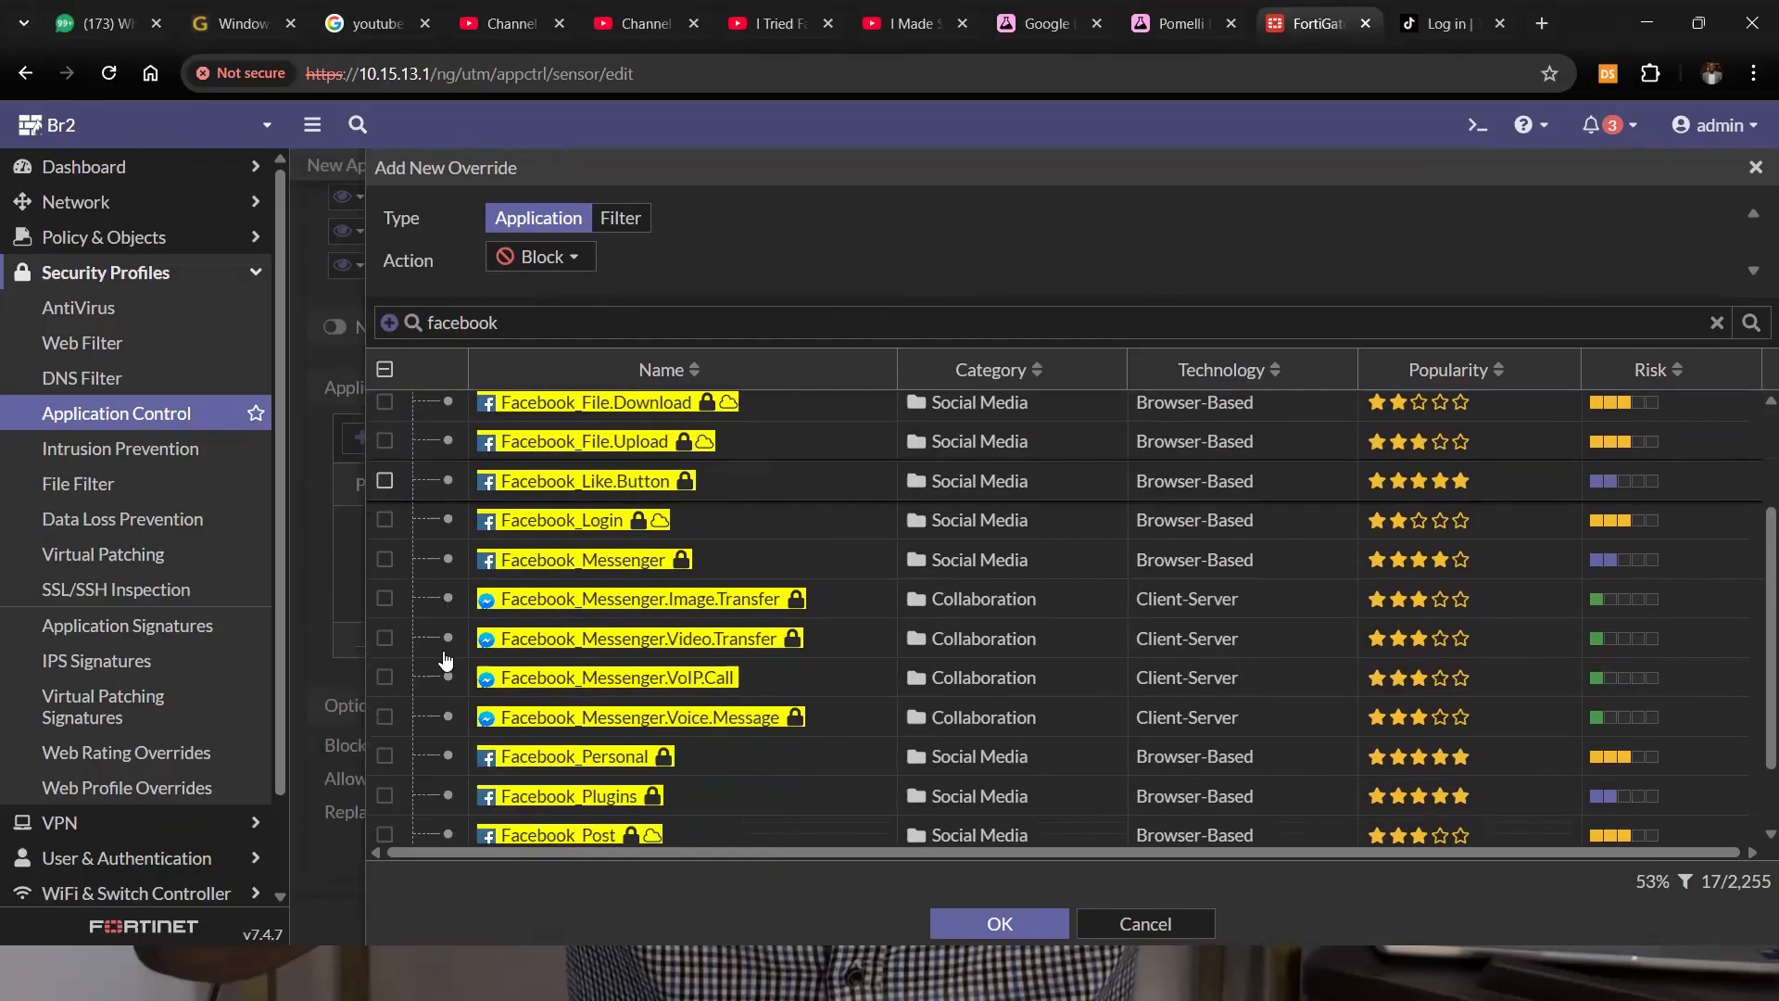
scroll(385, 493, up, 3)
click(385, 490)
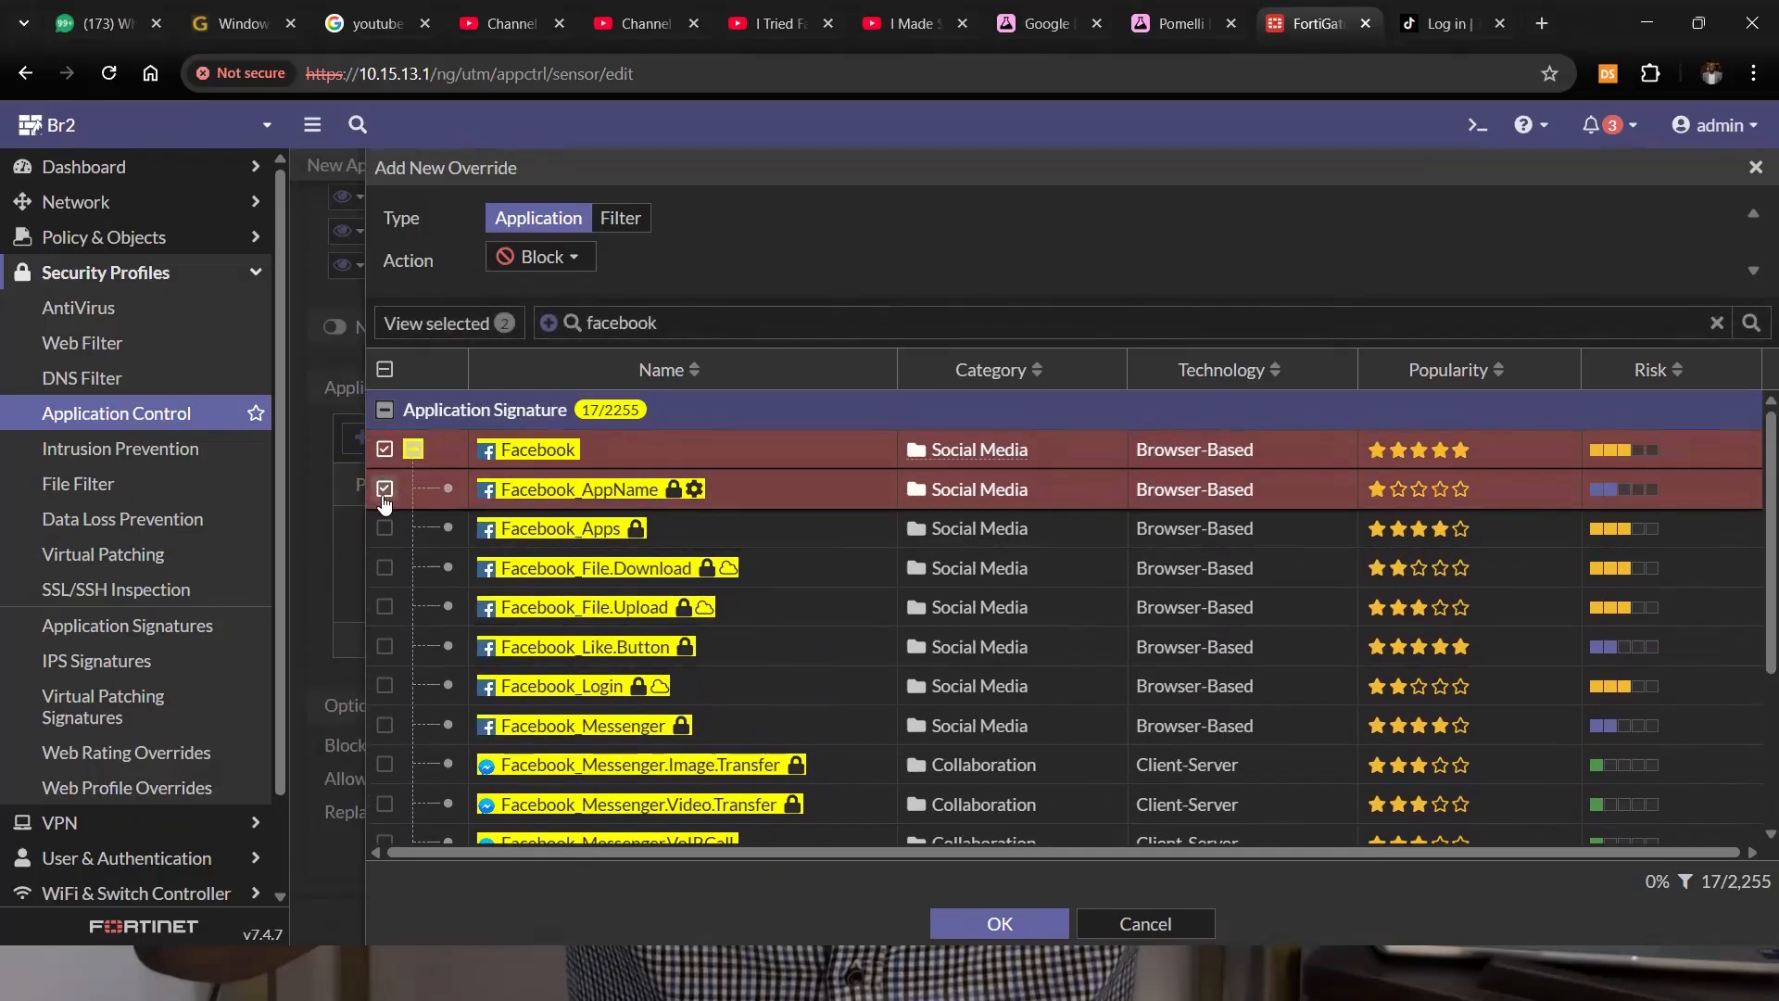
click(385, 490)
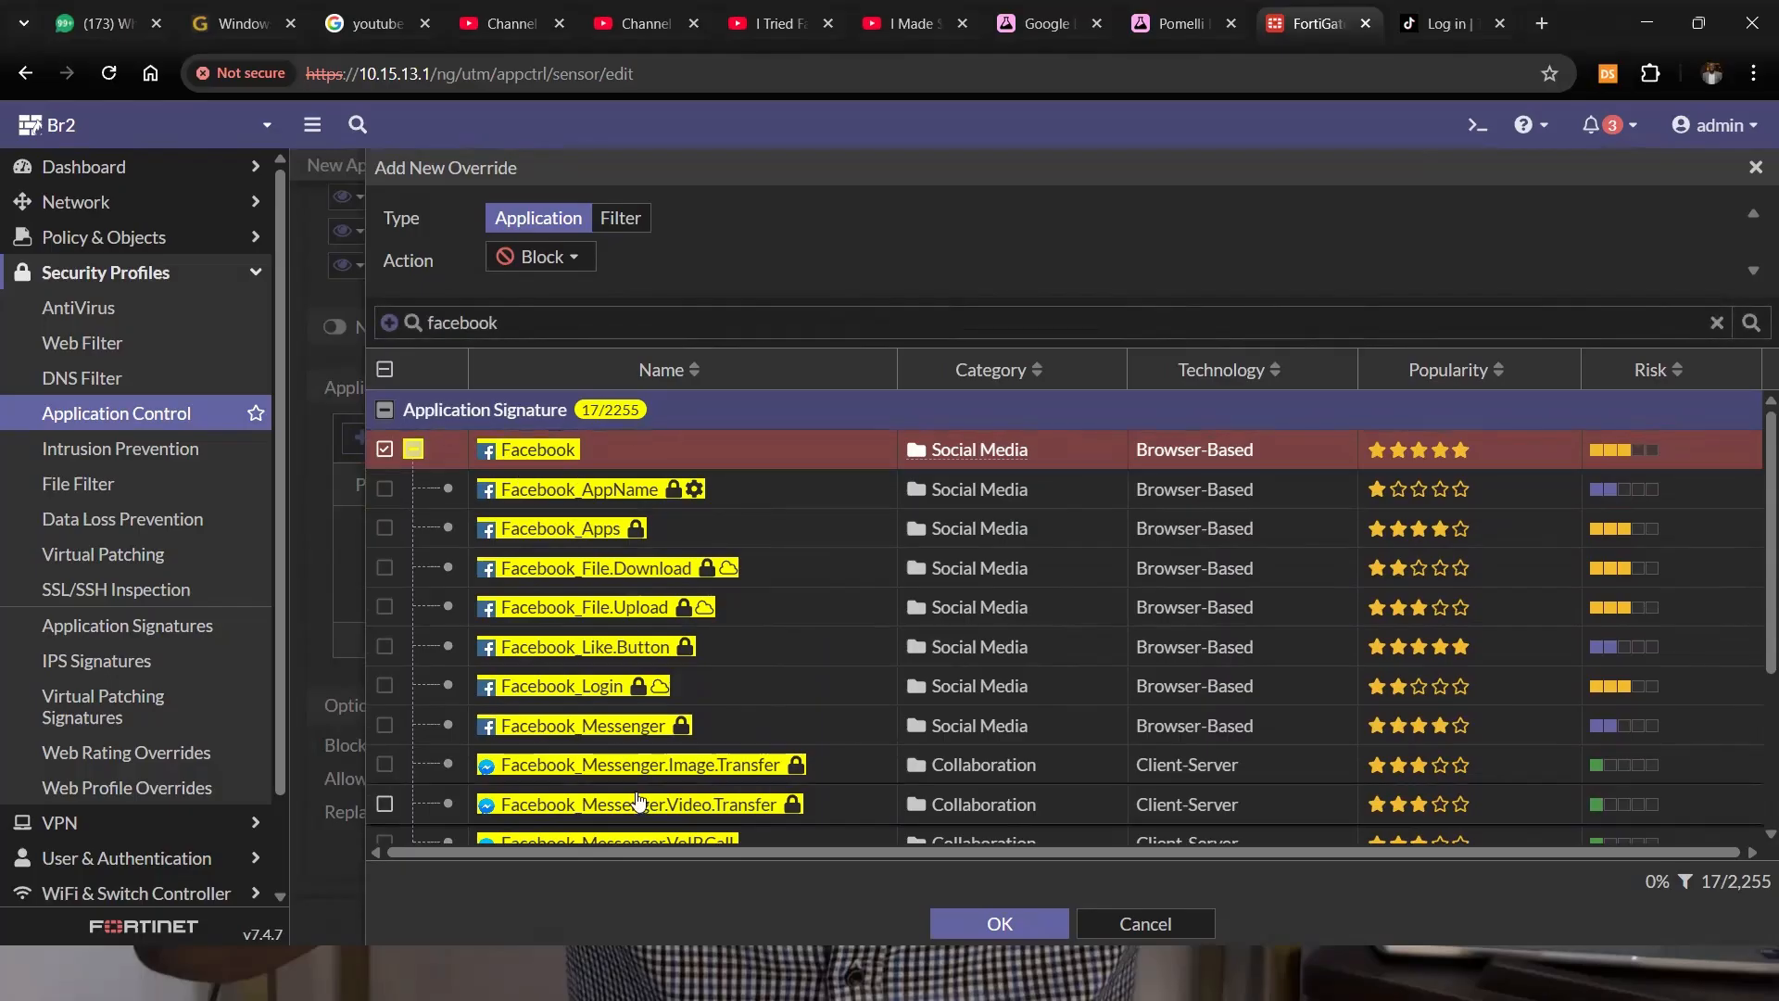
scroll(593, 648, down, 5)
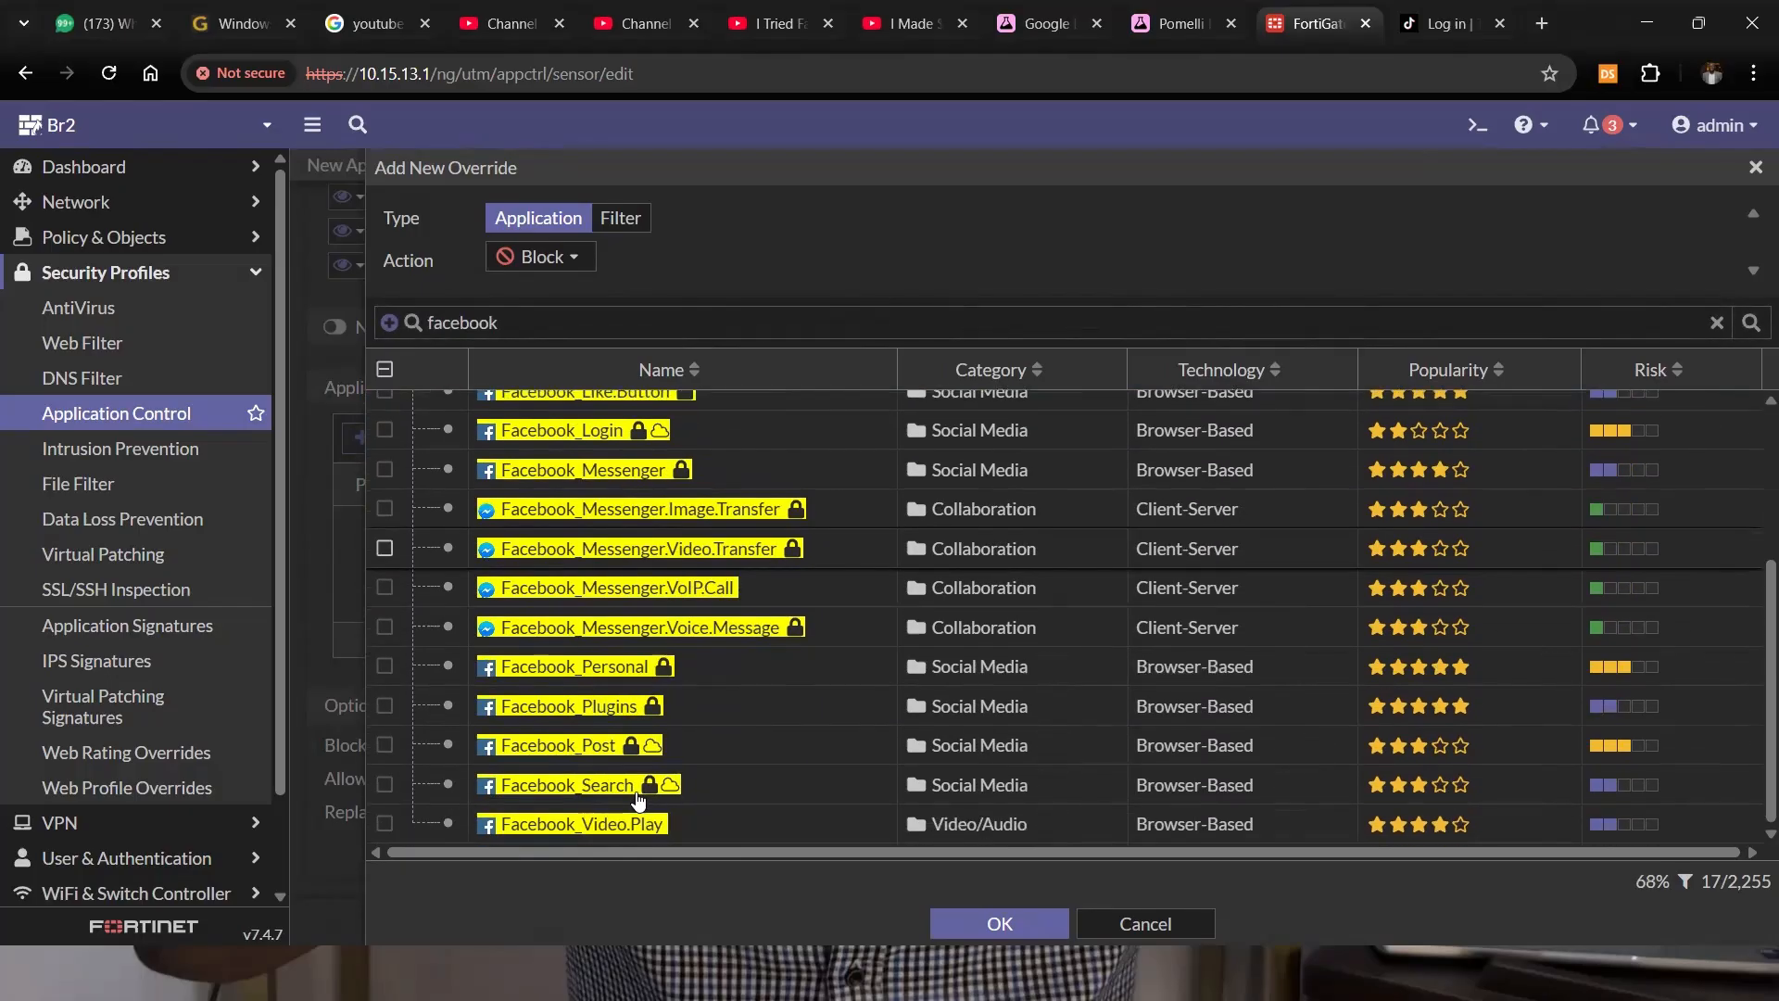
scroll(427, 674, up, 5)
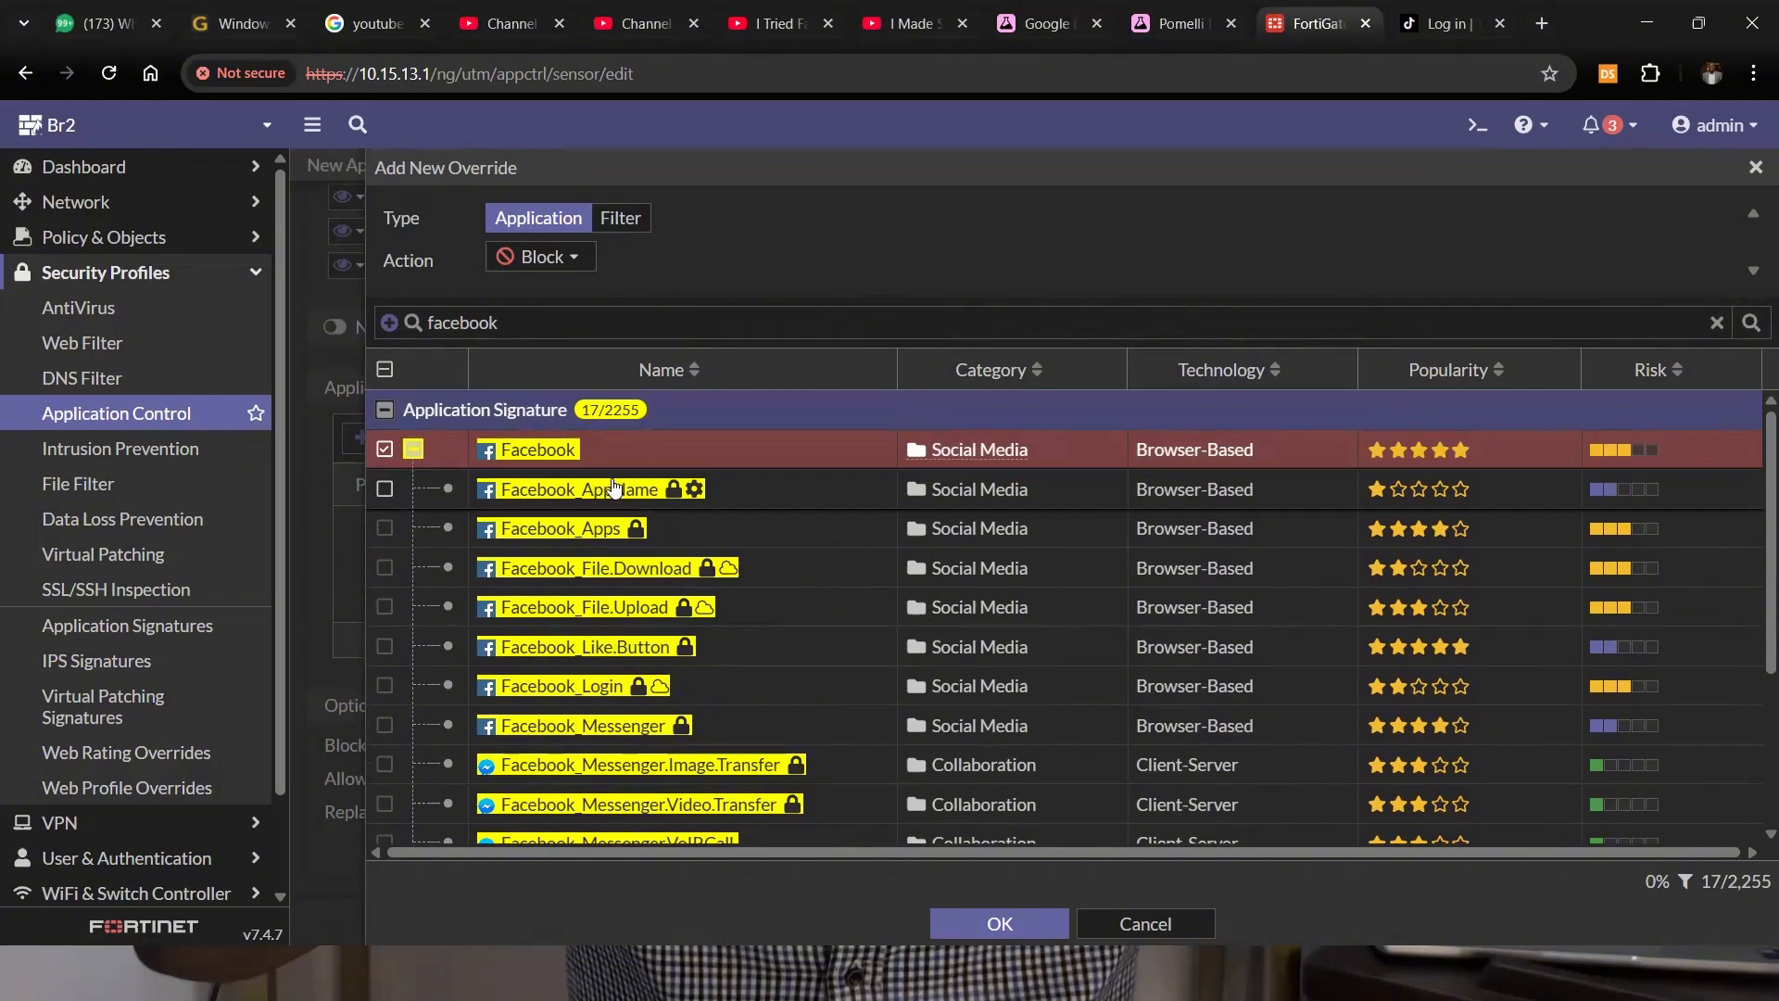
mouse_move(552, 463)
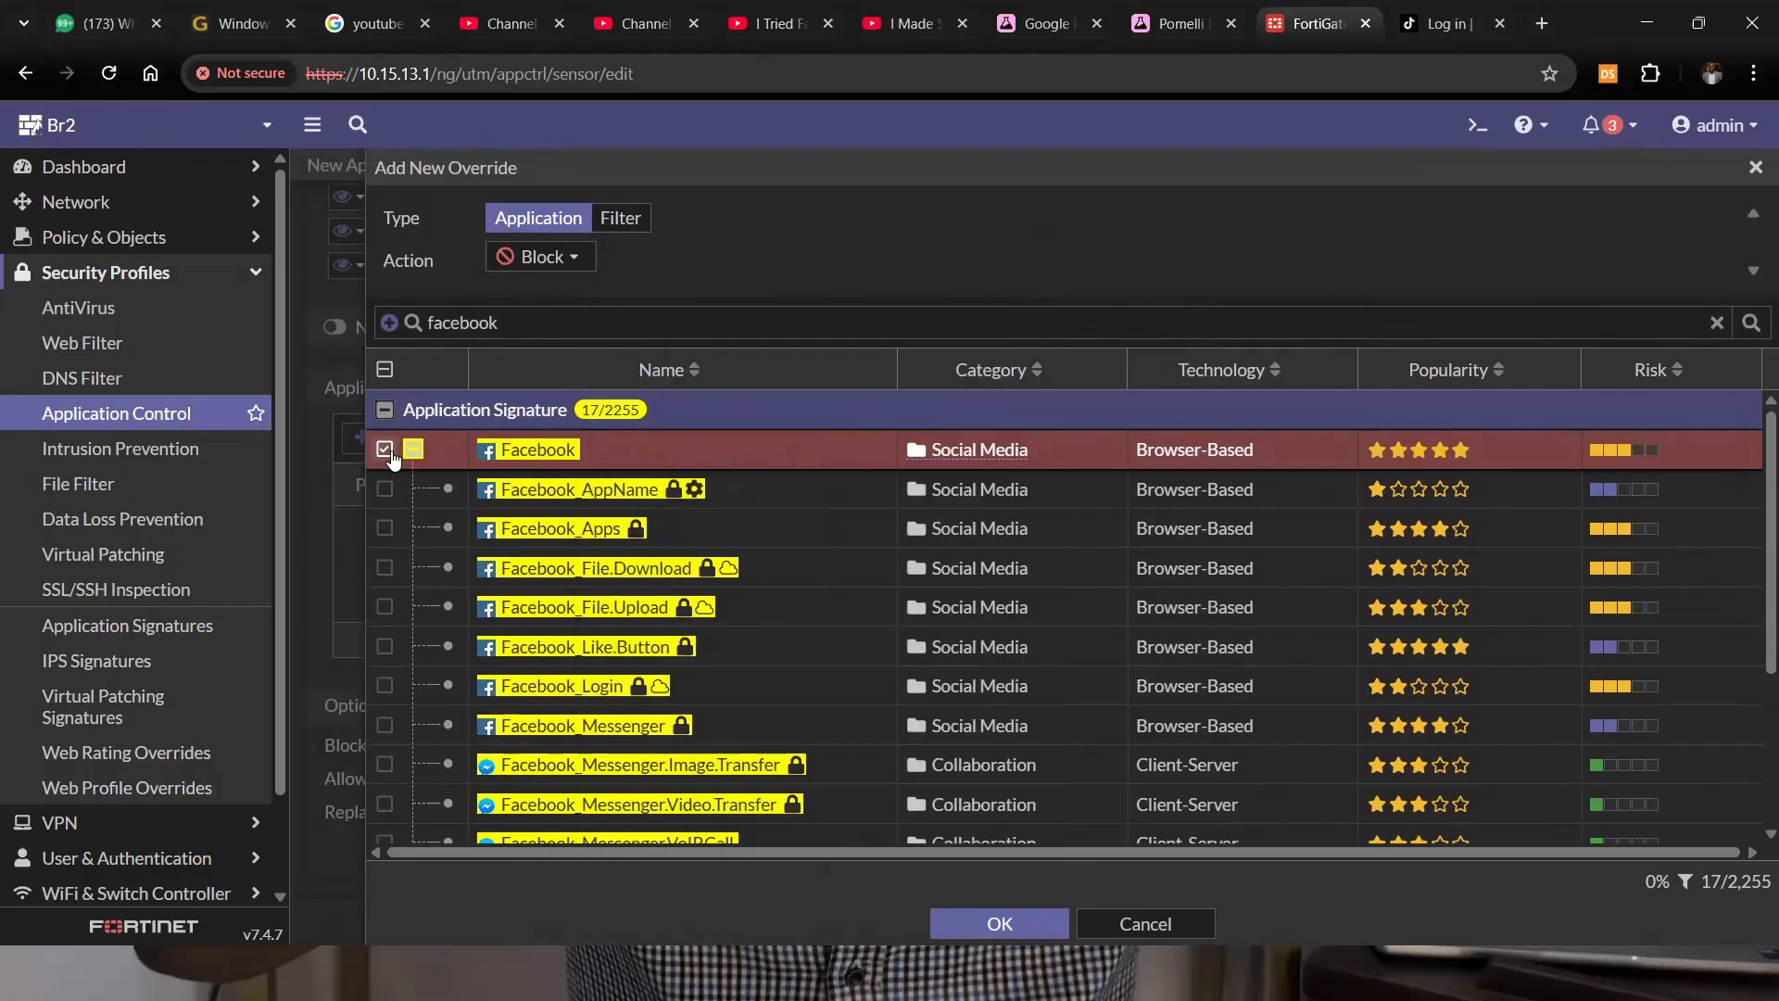
click(385, 450)
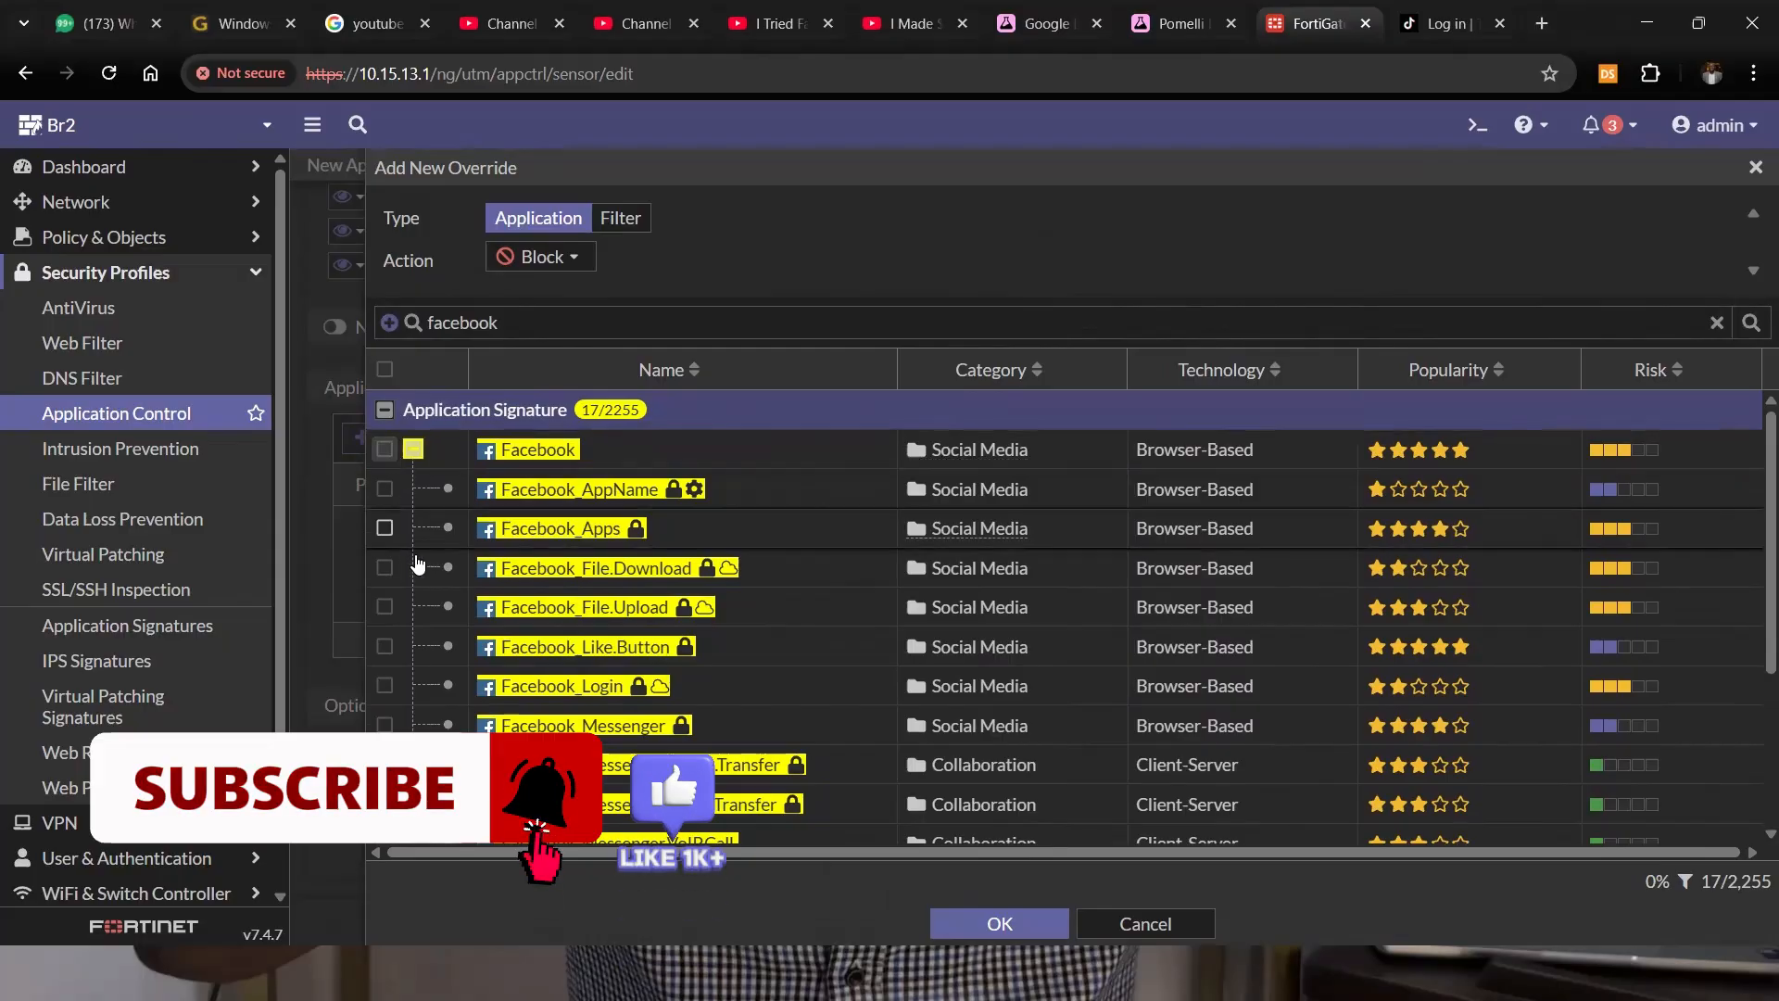
Select the Facebook_Like.Button, Facebook_File.Upload and Facebook_Login signatures for the override.
scroll(413, 593, down, 1)
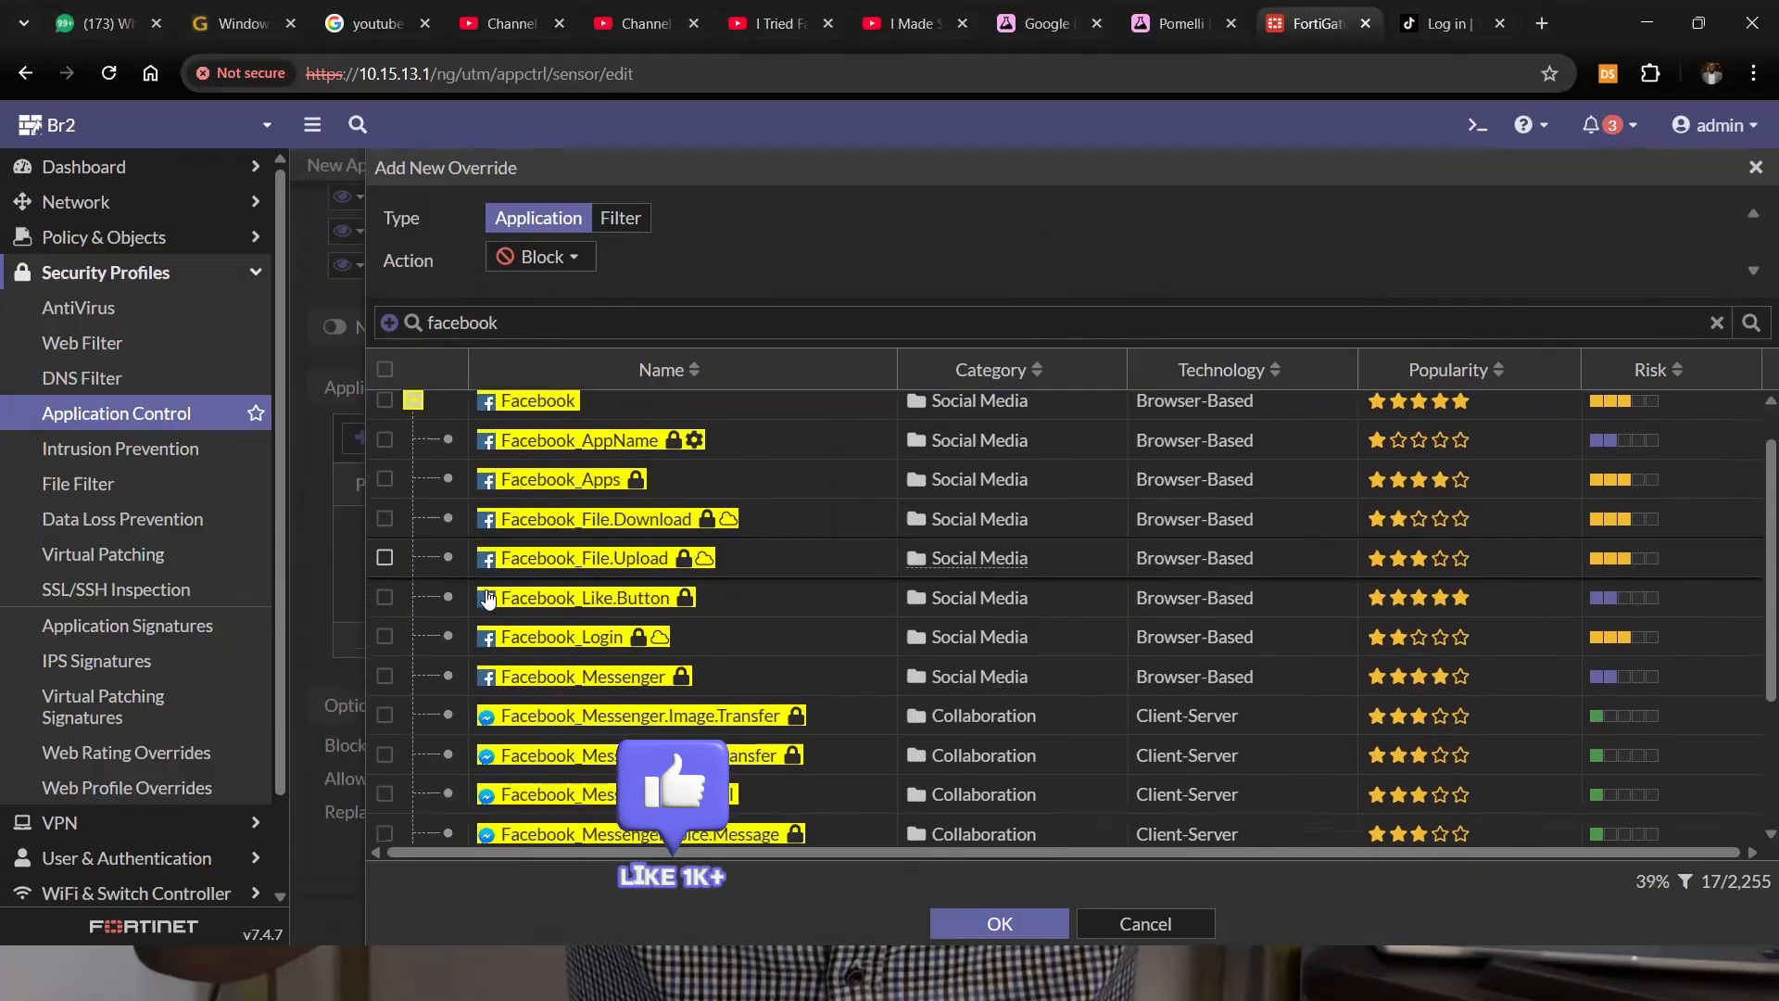
click(384, 598)
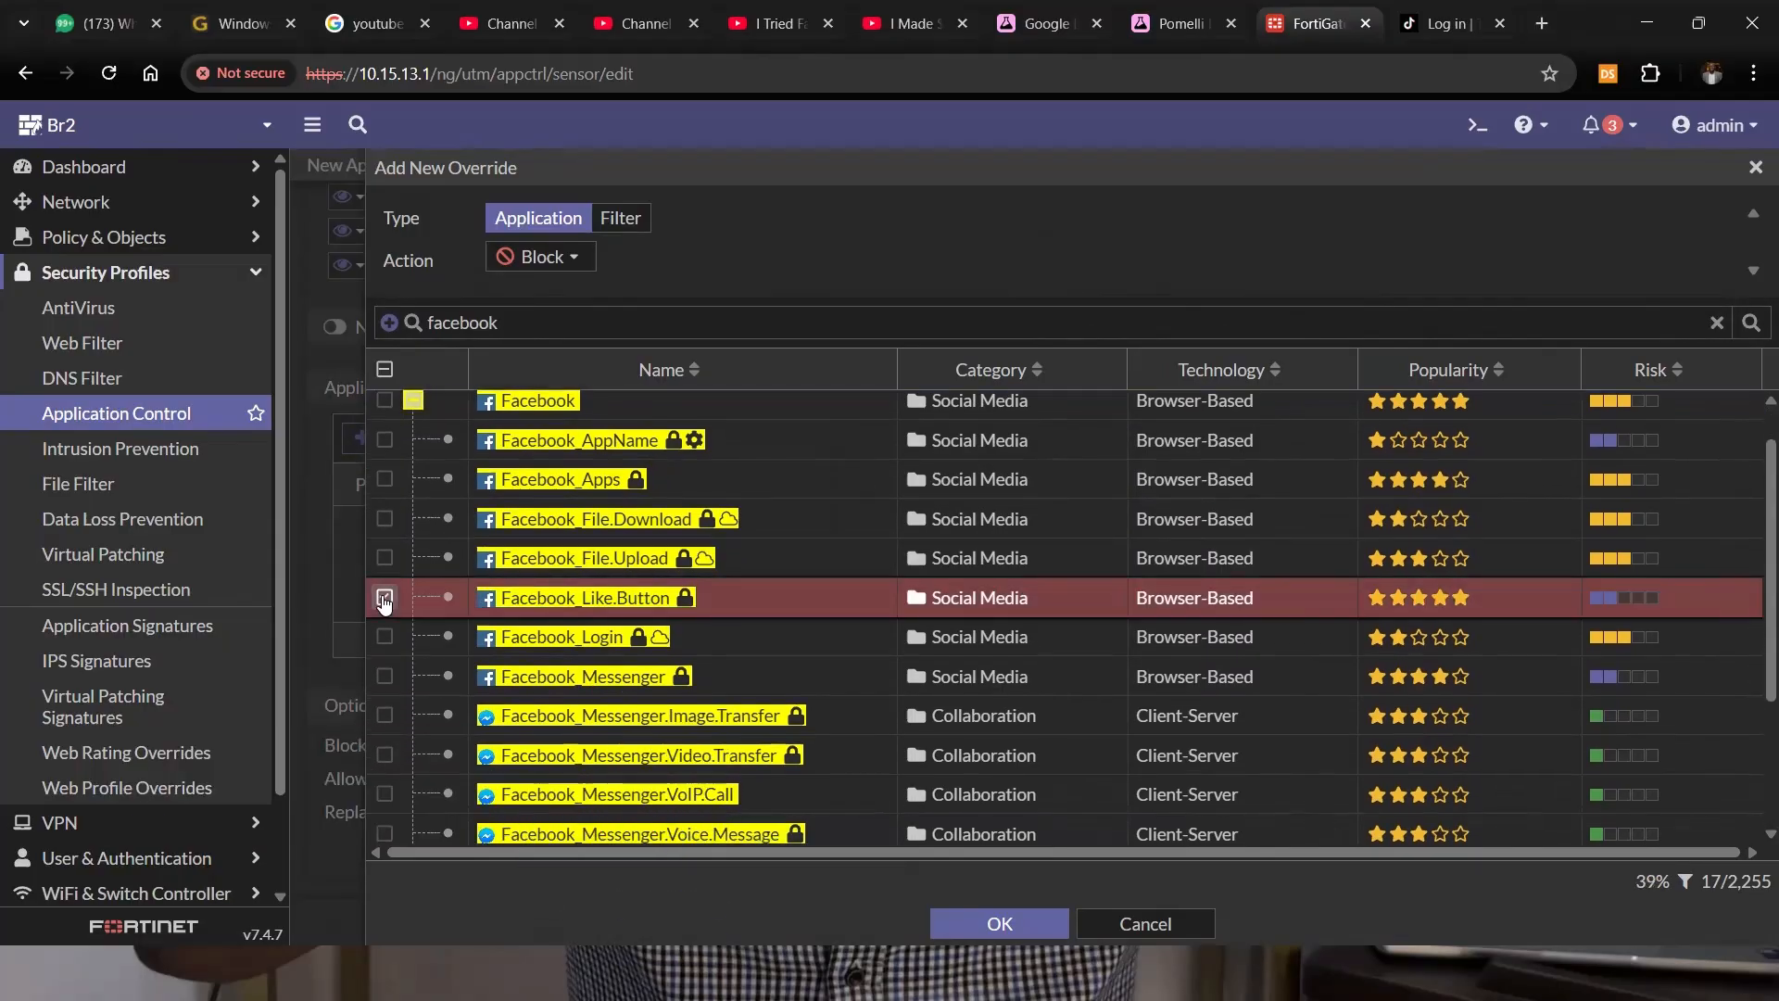
click(384, 558)
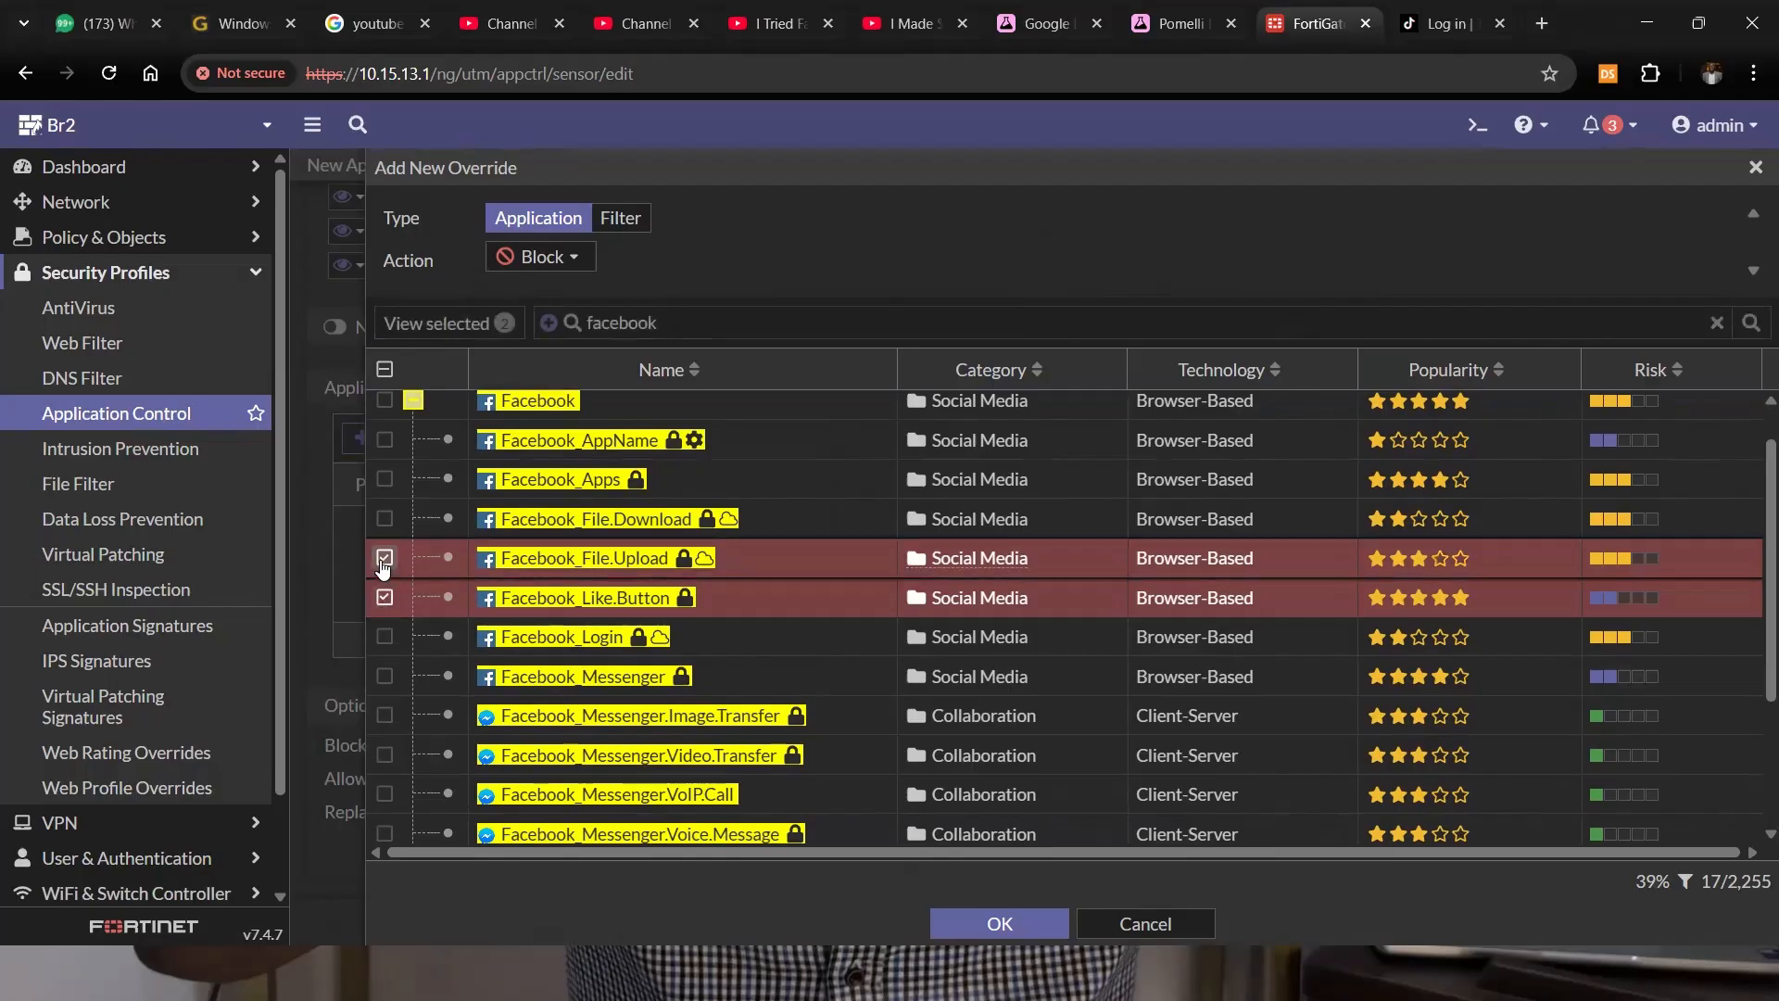
click(385, 637)
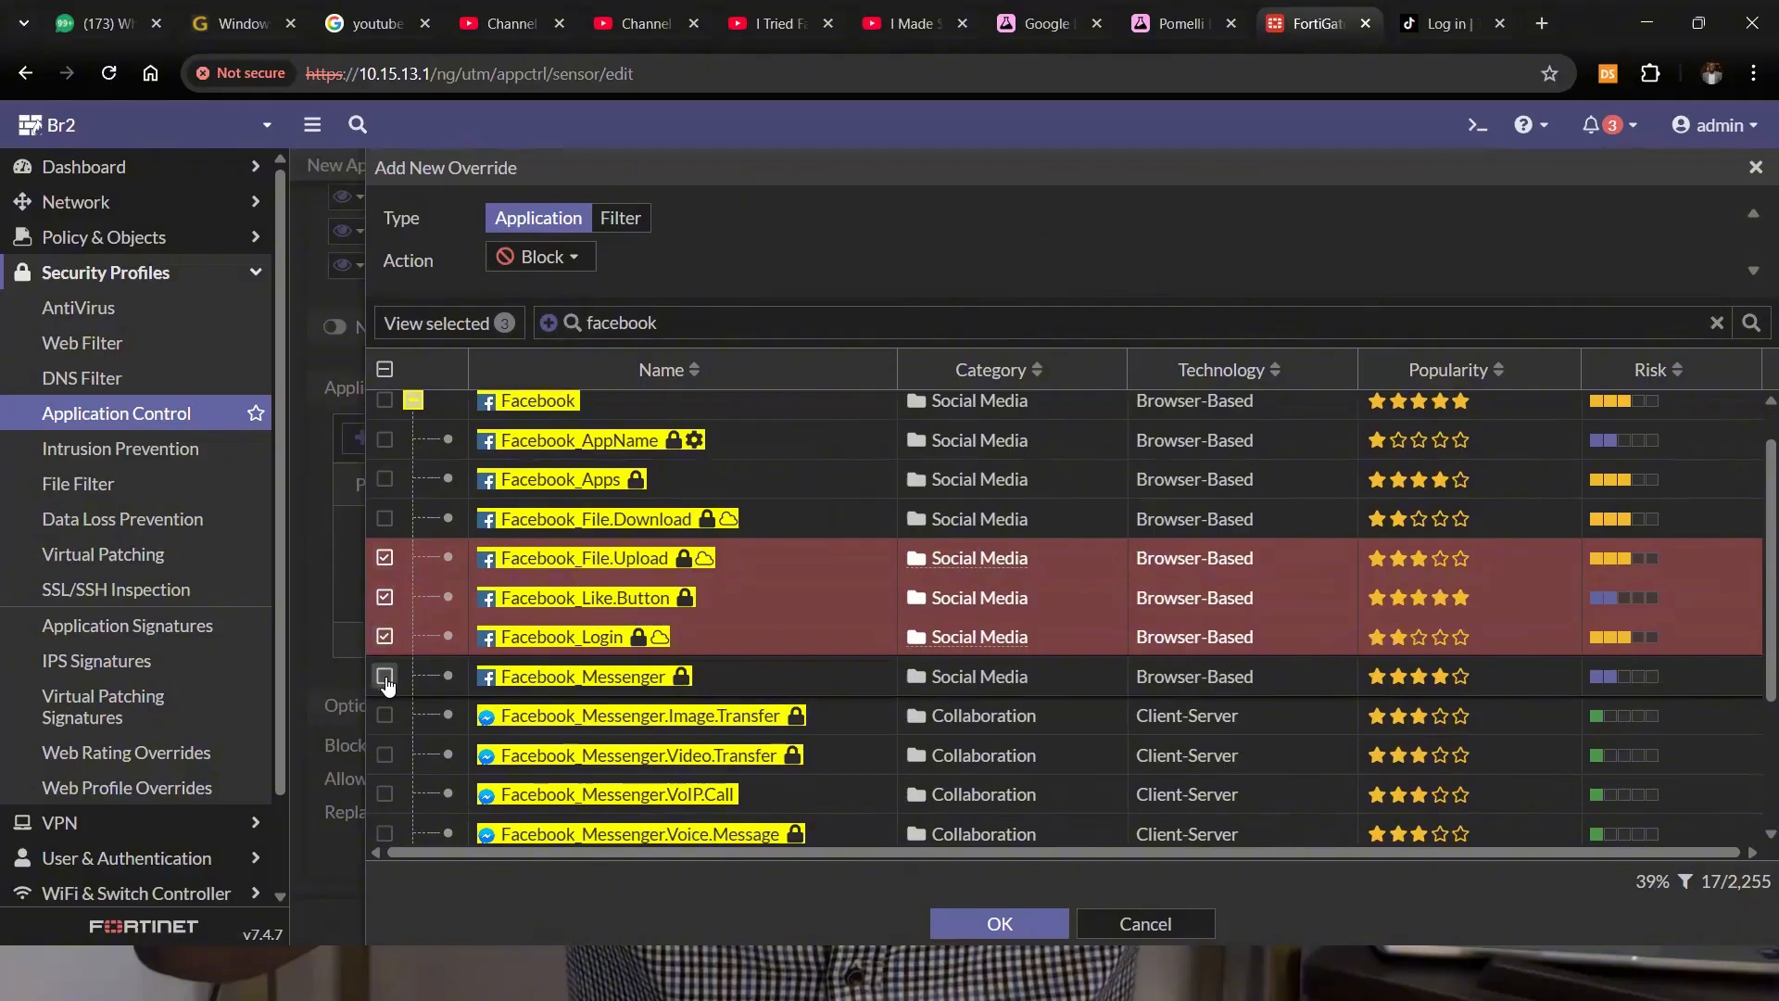
scroll(388, 686, down, 2)
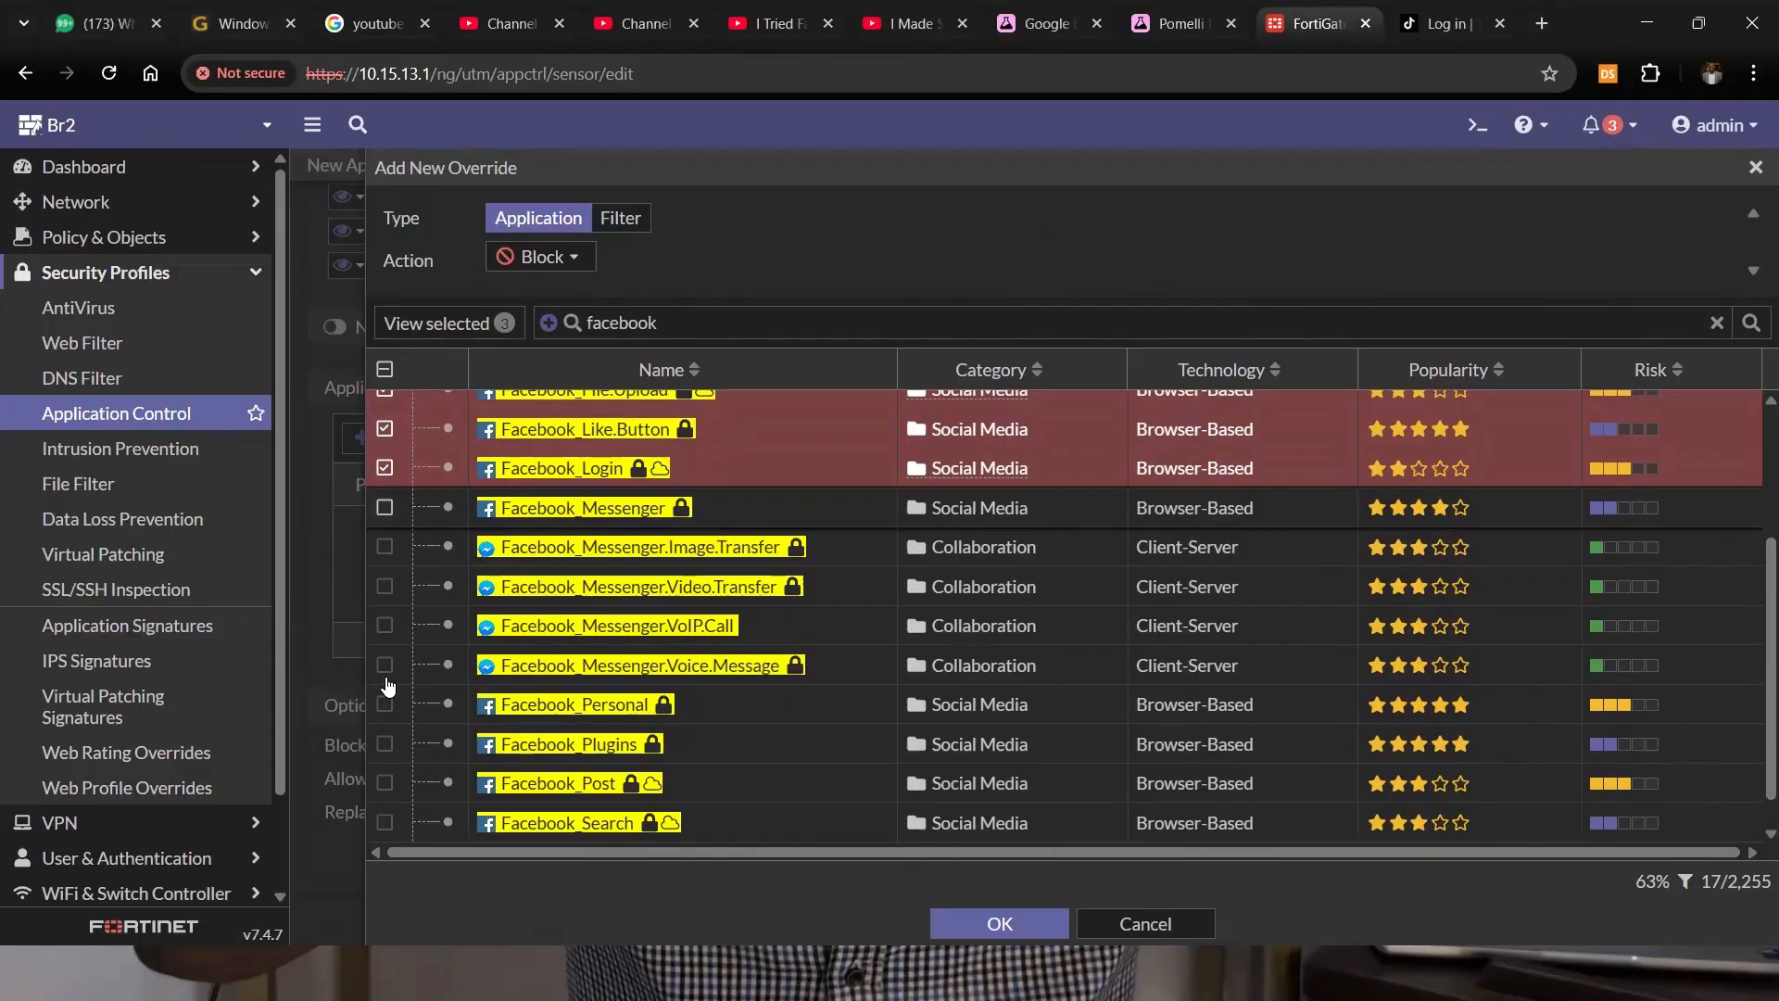
scroll(387, 685, up, 3)
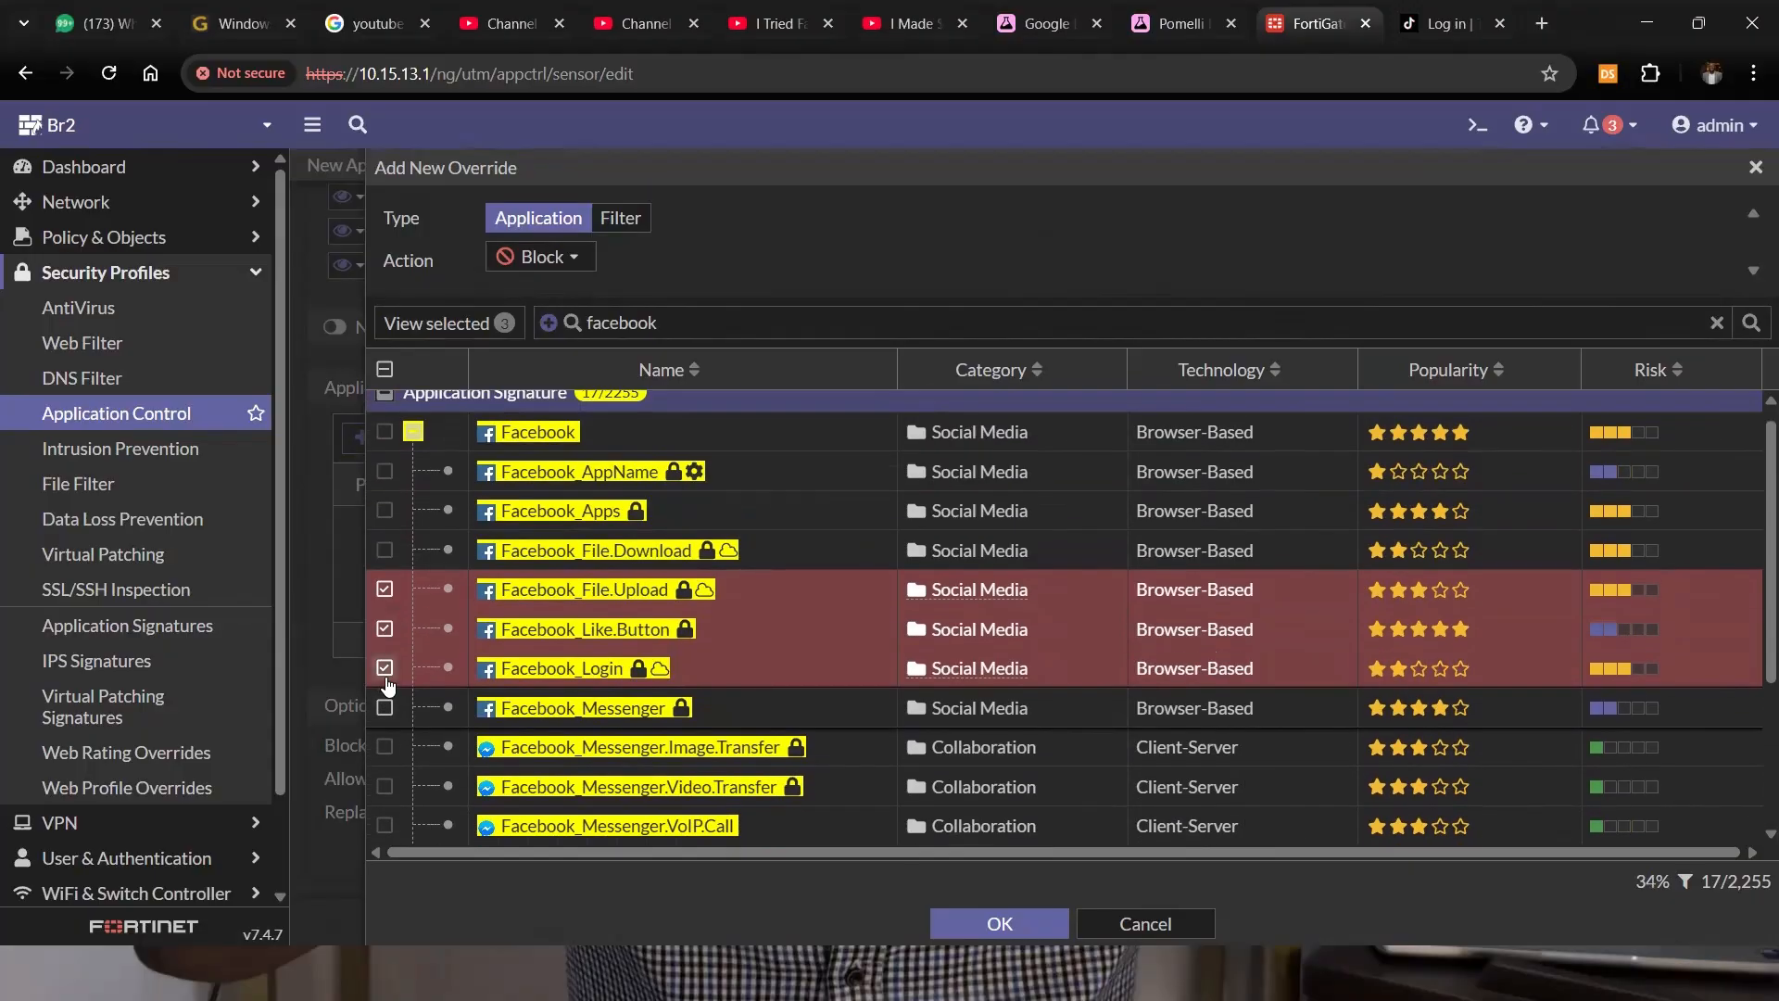
Select the main Facebook signature, deselect Facebook_File.Upload, Facebook_Like.Button and Facebook_Login, and add the Block override to the sensor.
click(386, 433)
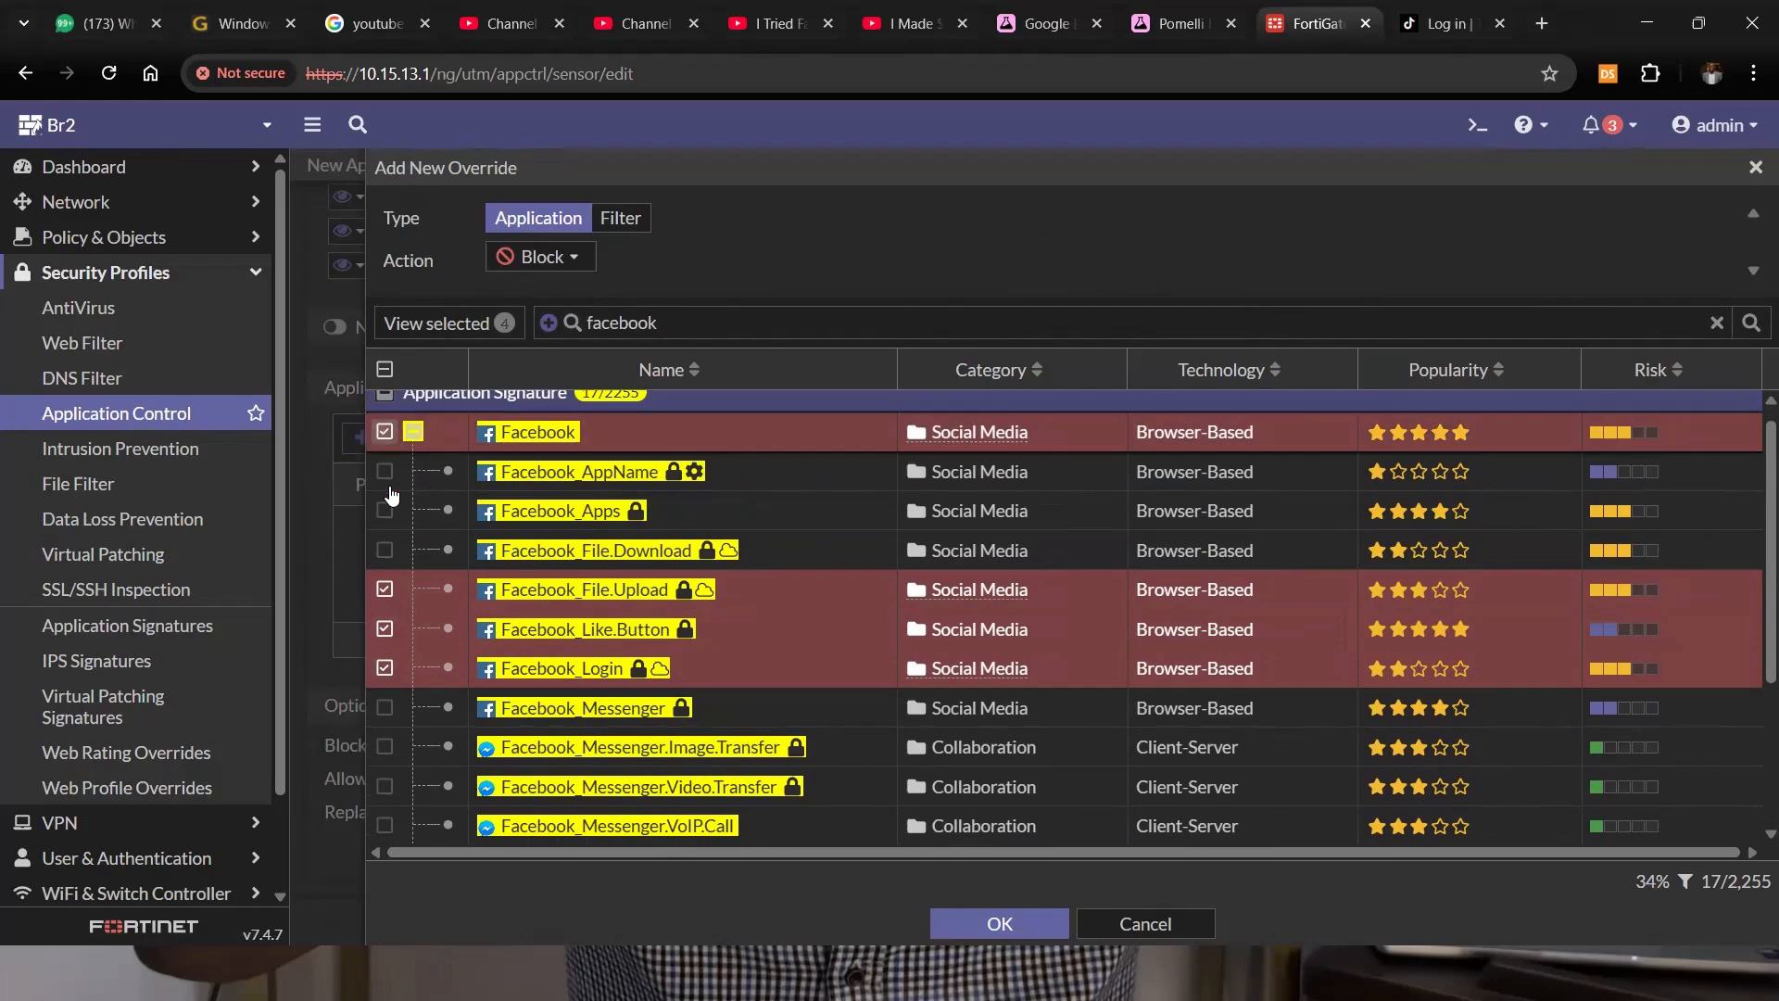
click(385, 589)
click(384, 629)
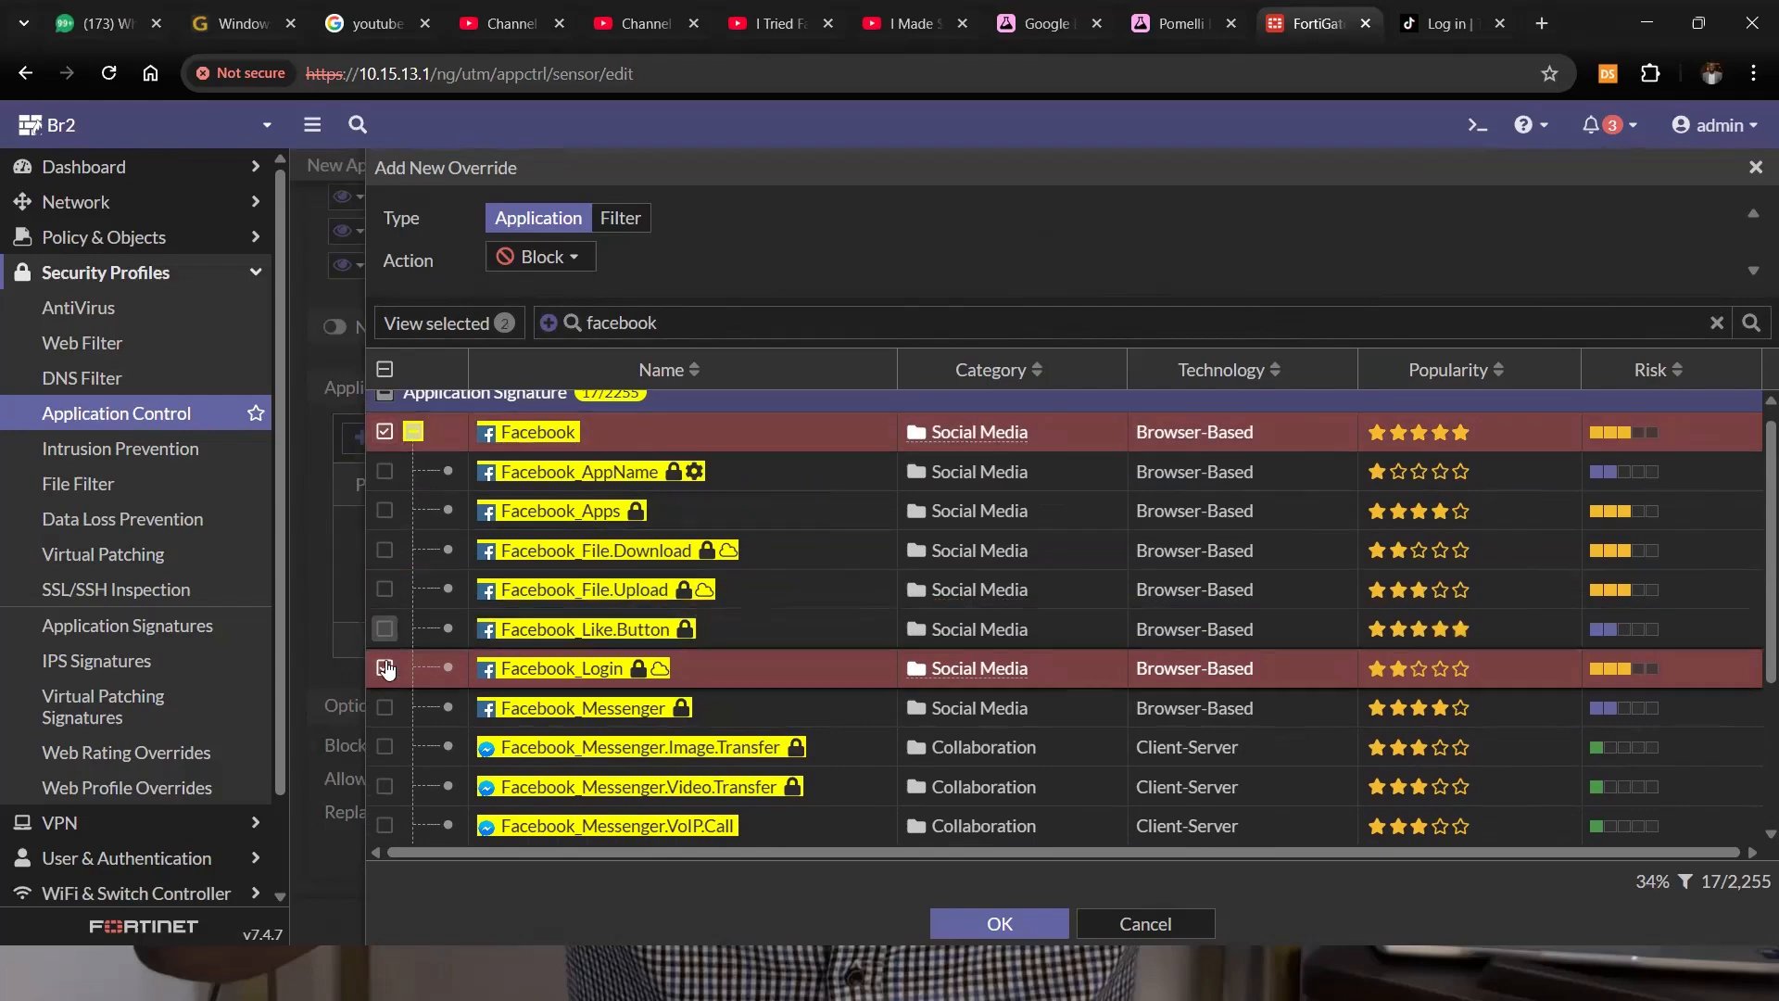
click(386, 668)
click(1036, 932)
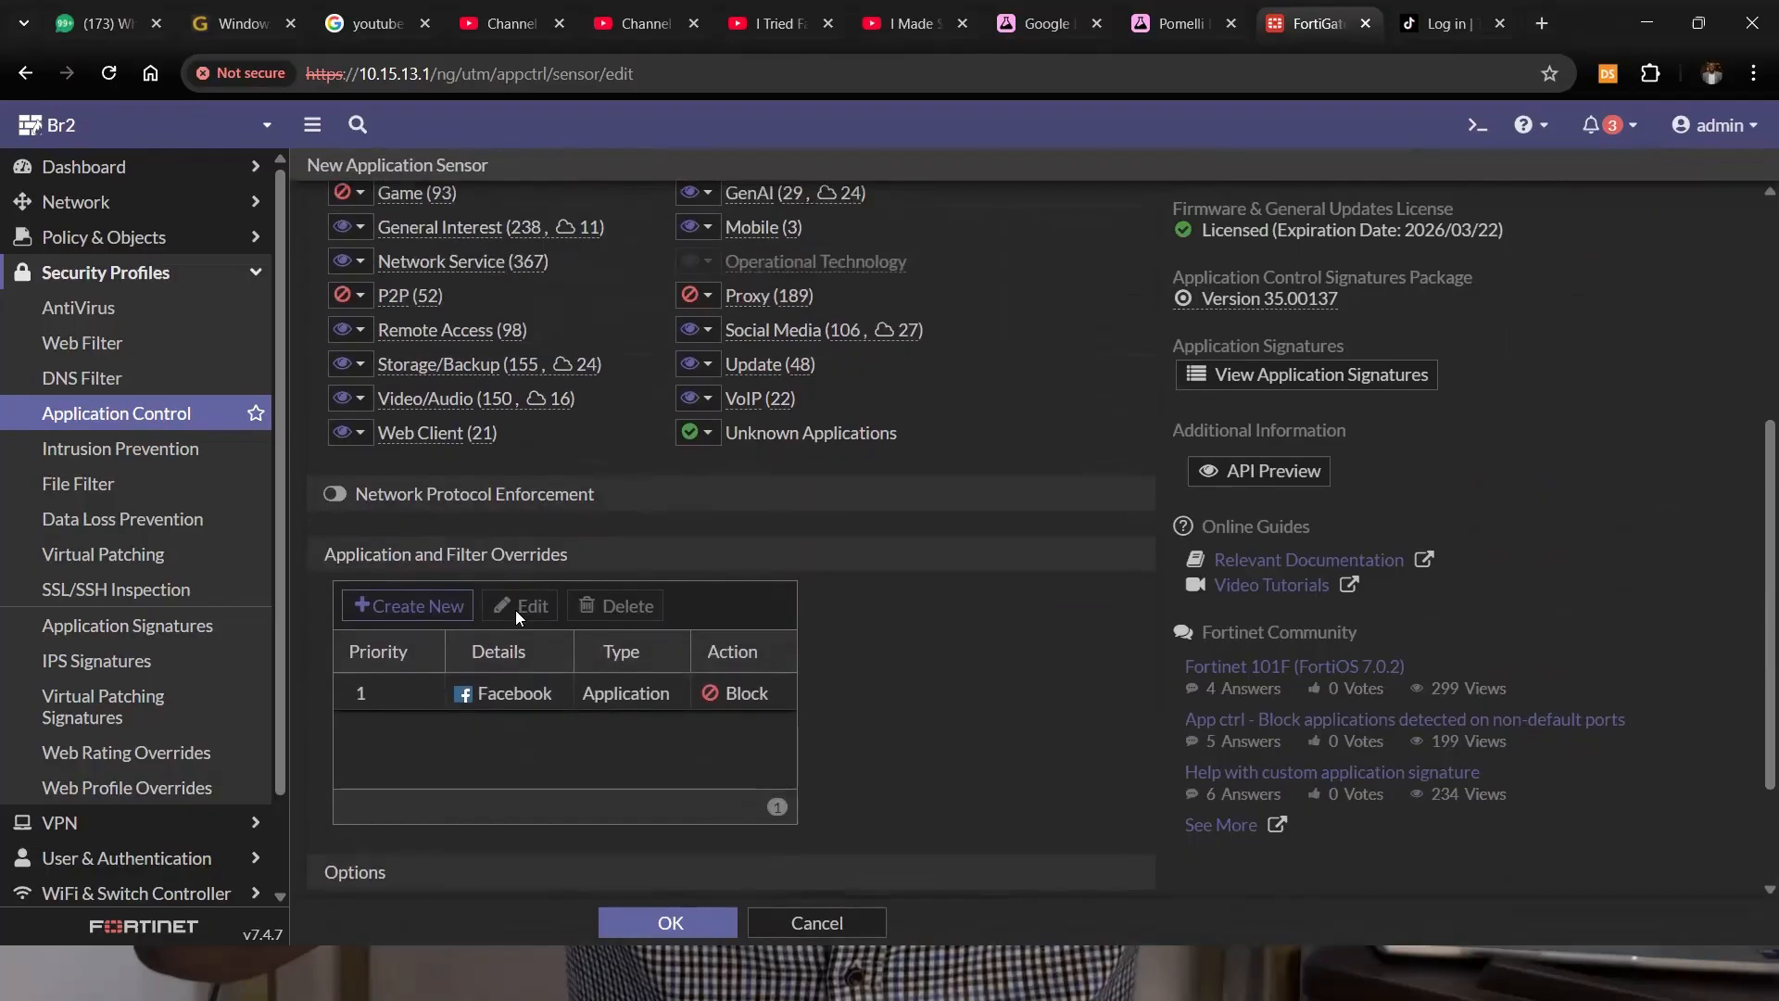
Check the Social Media category's action options, view its application signatures, and search them for face.
scroll(516, 609, up, 2)
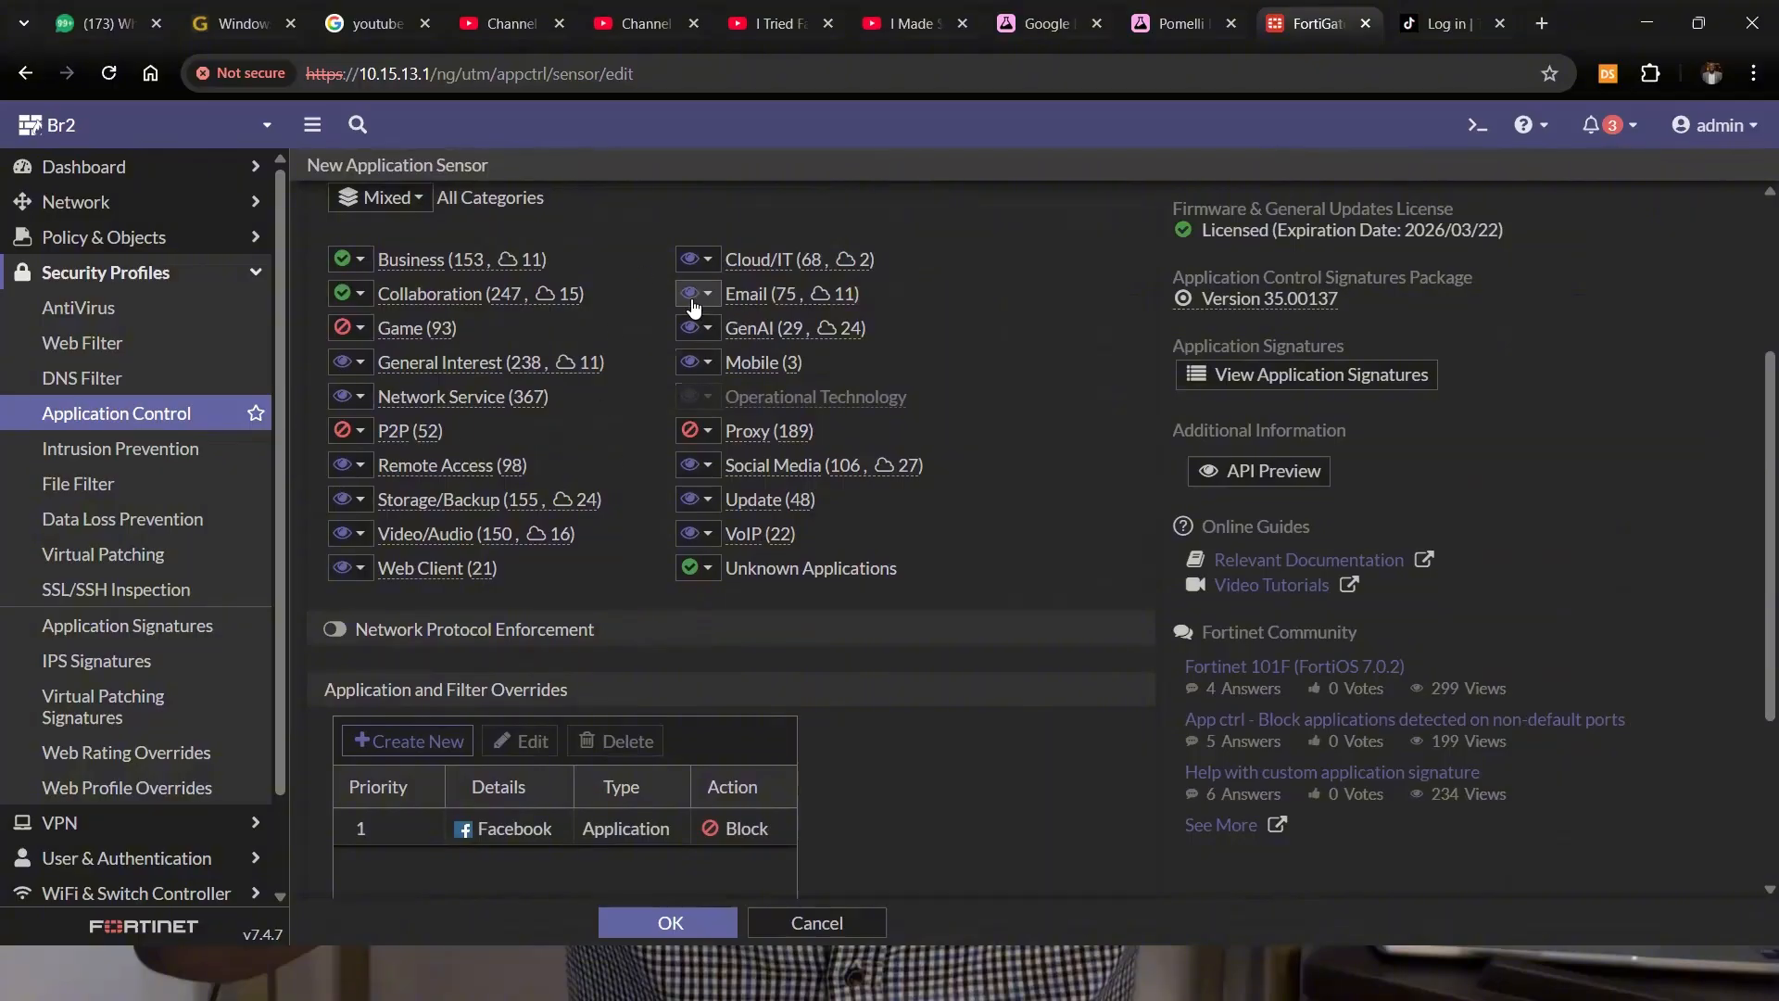
click(708, 466)
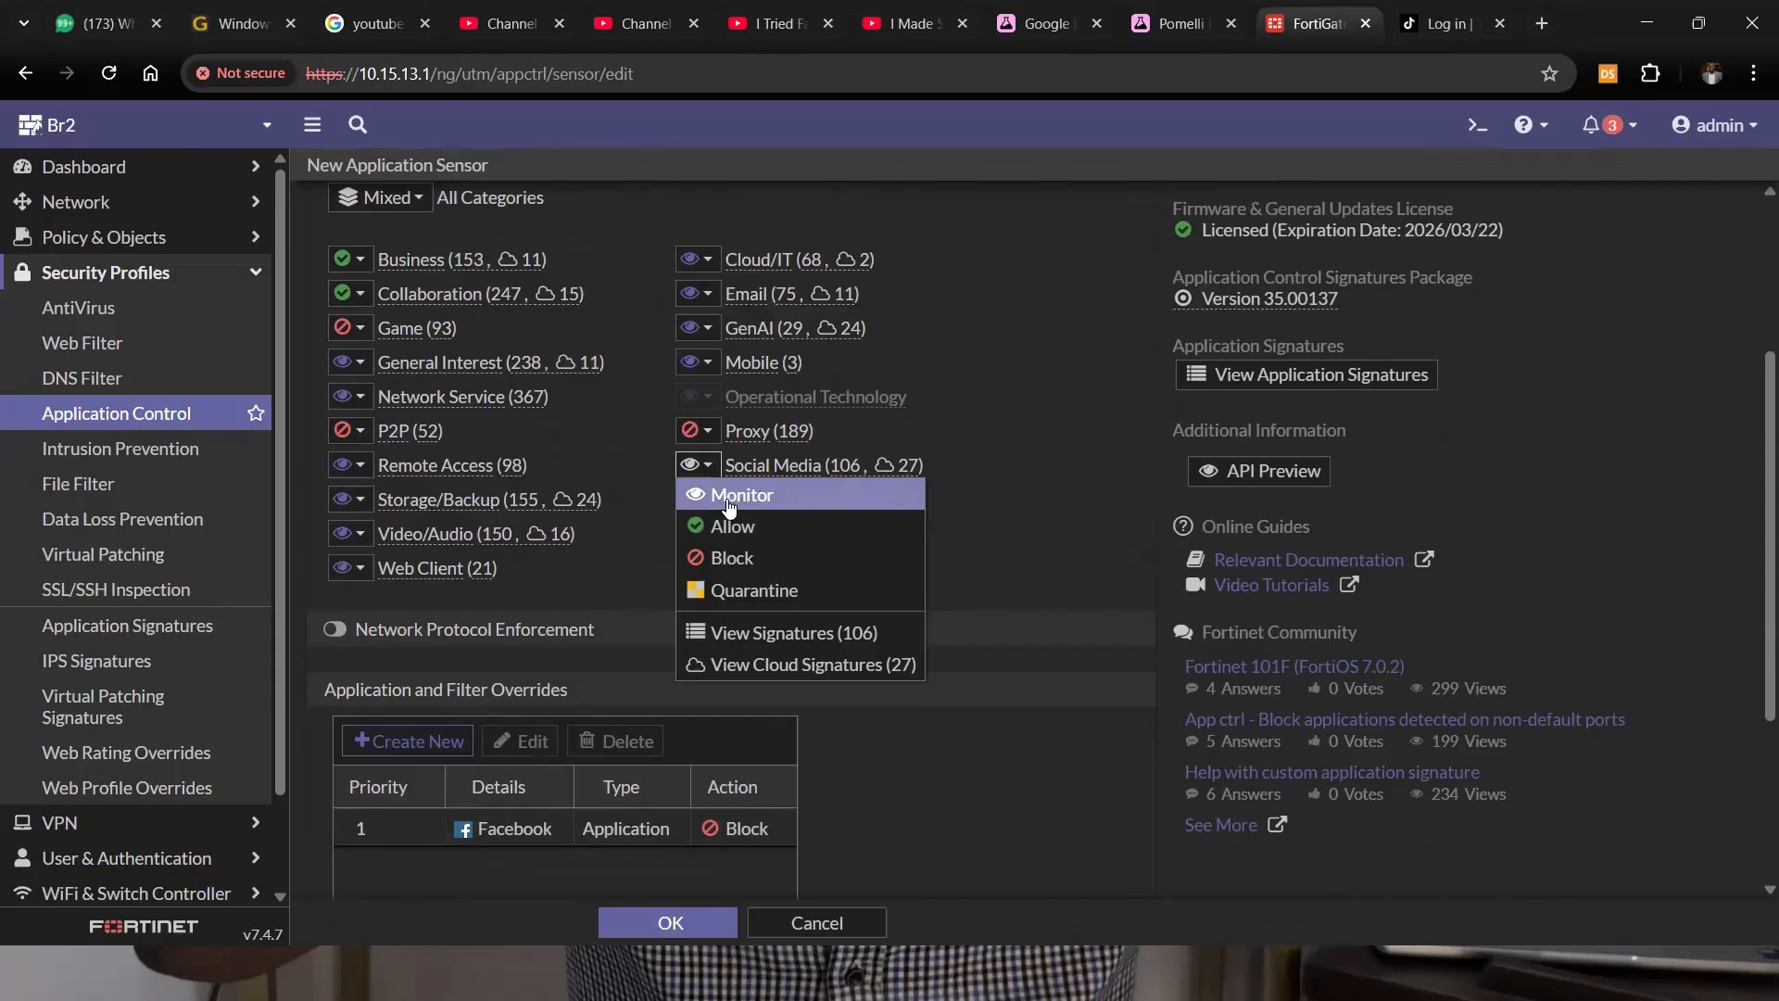
click(774, 464)
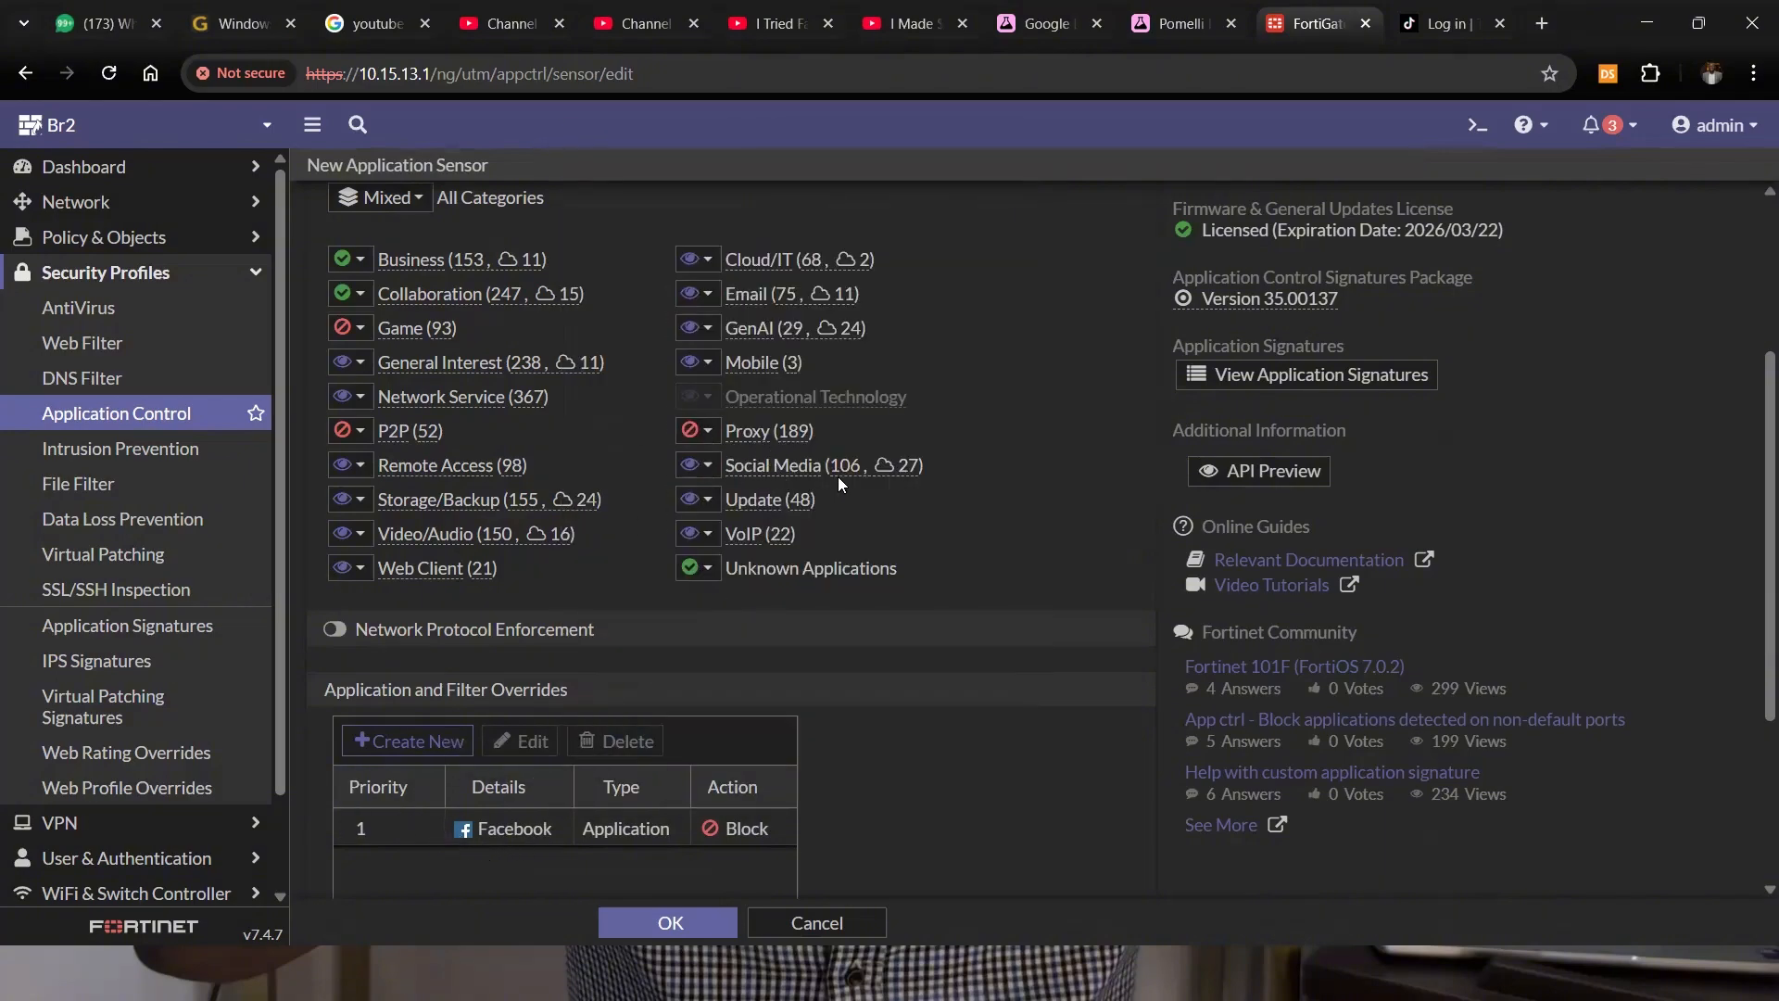
click(708, 468)
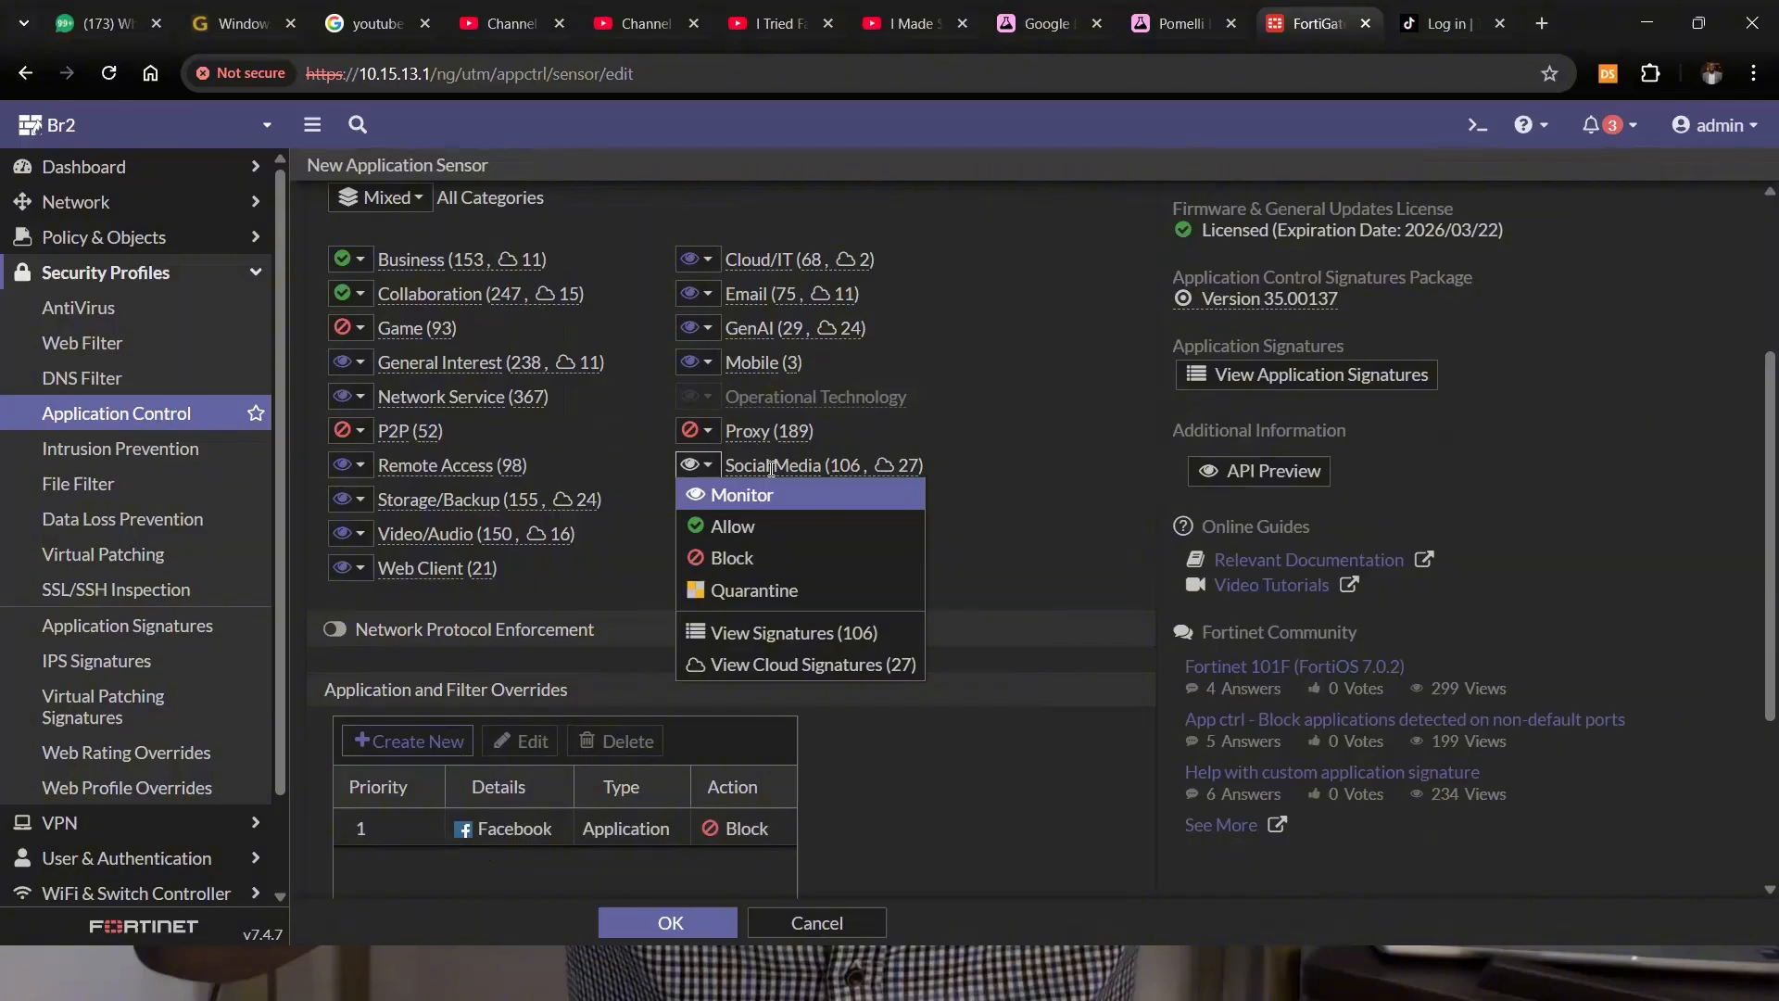
mouse_move(821, 448)
click(860, 424)
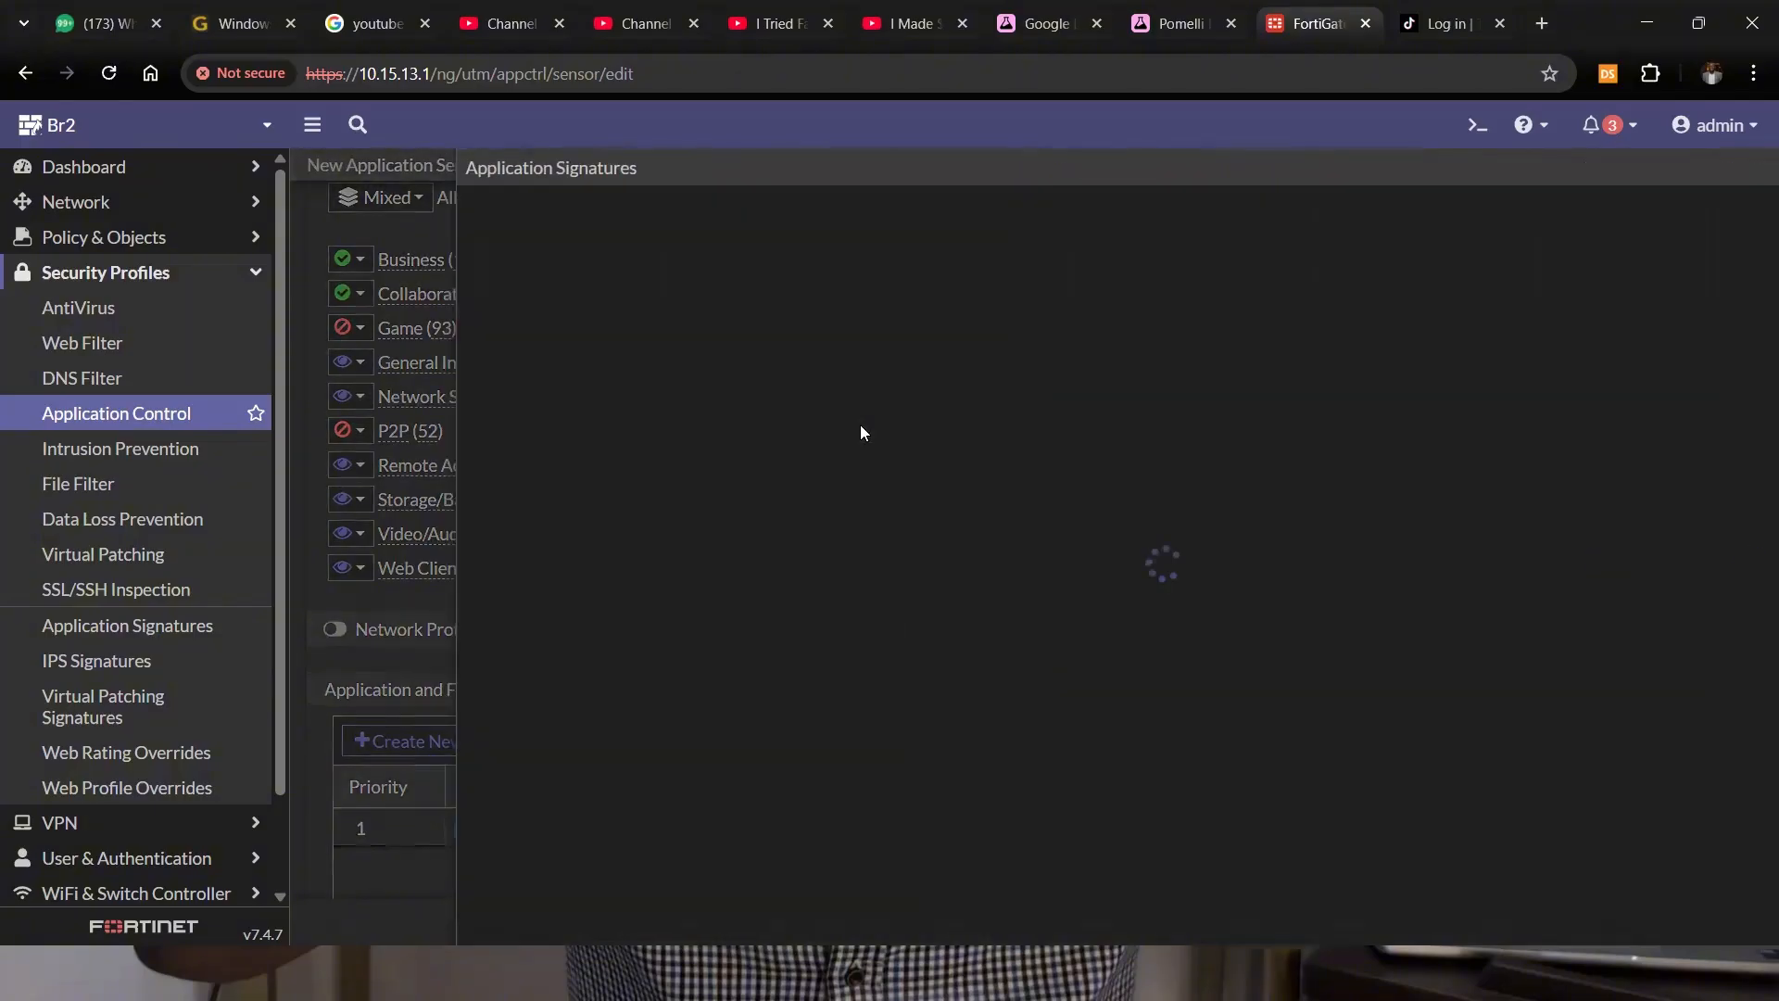
click(723, 214)
text(fa)
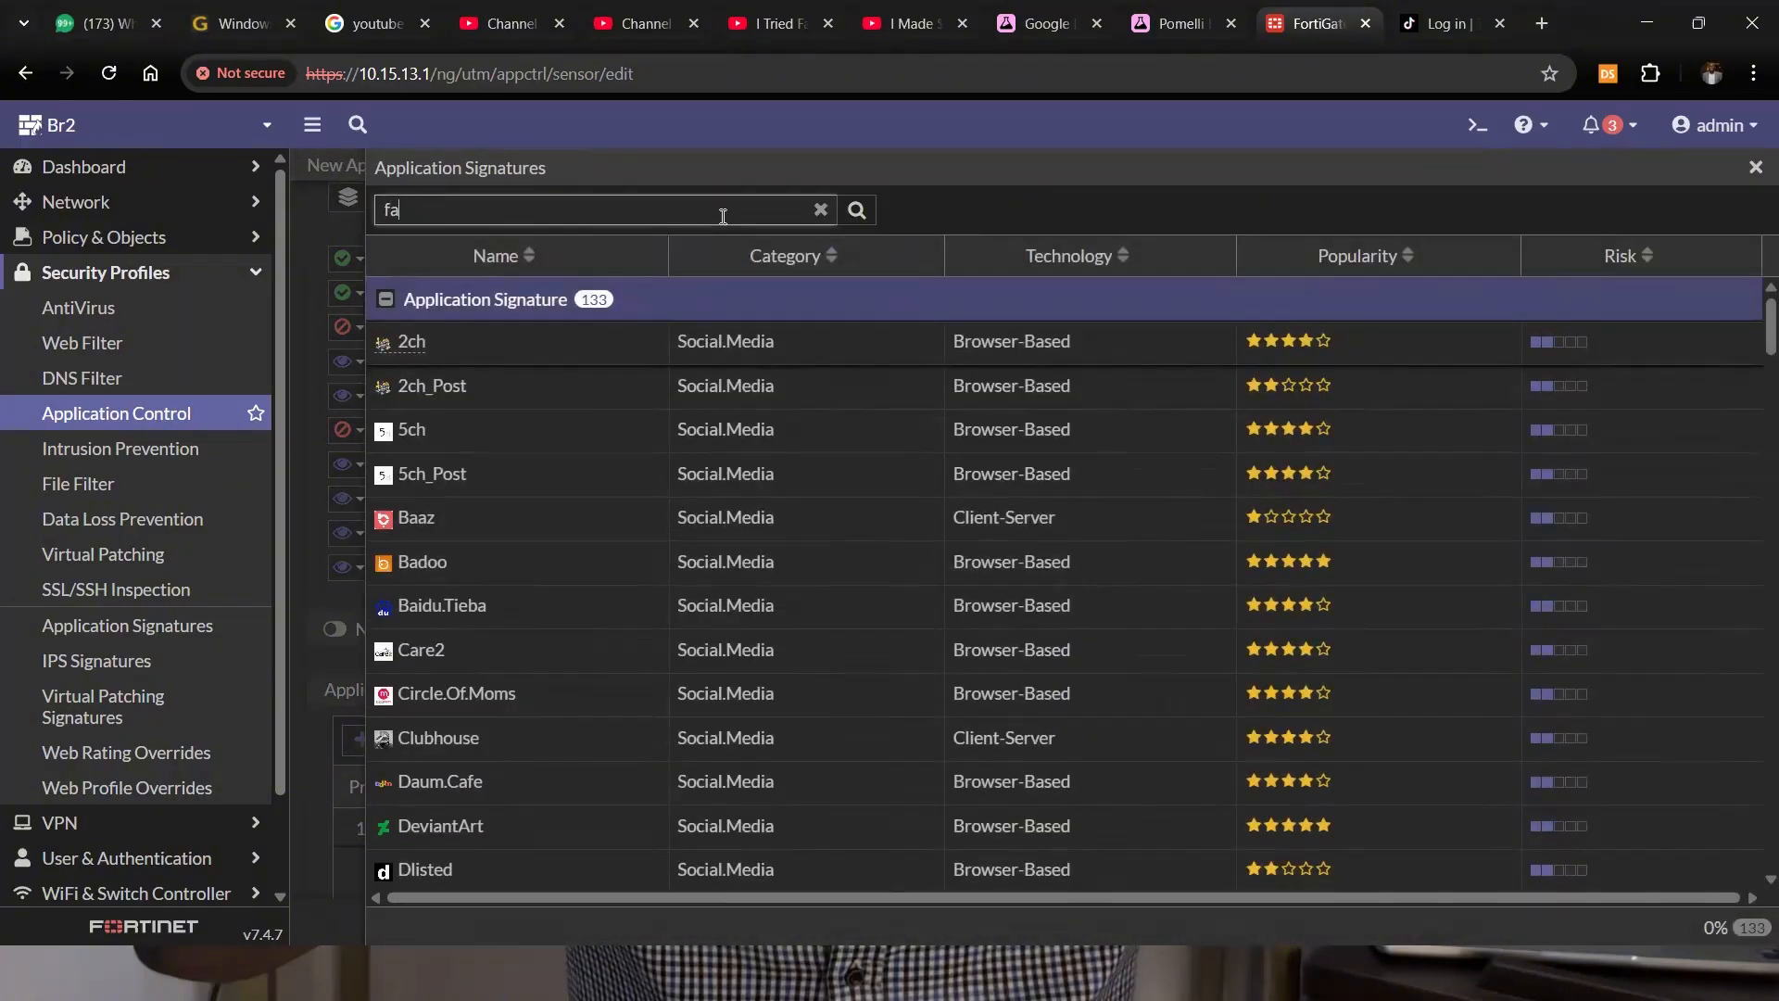
text(ce)
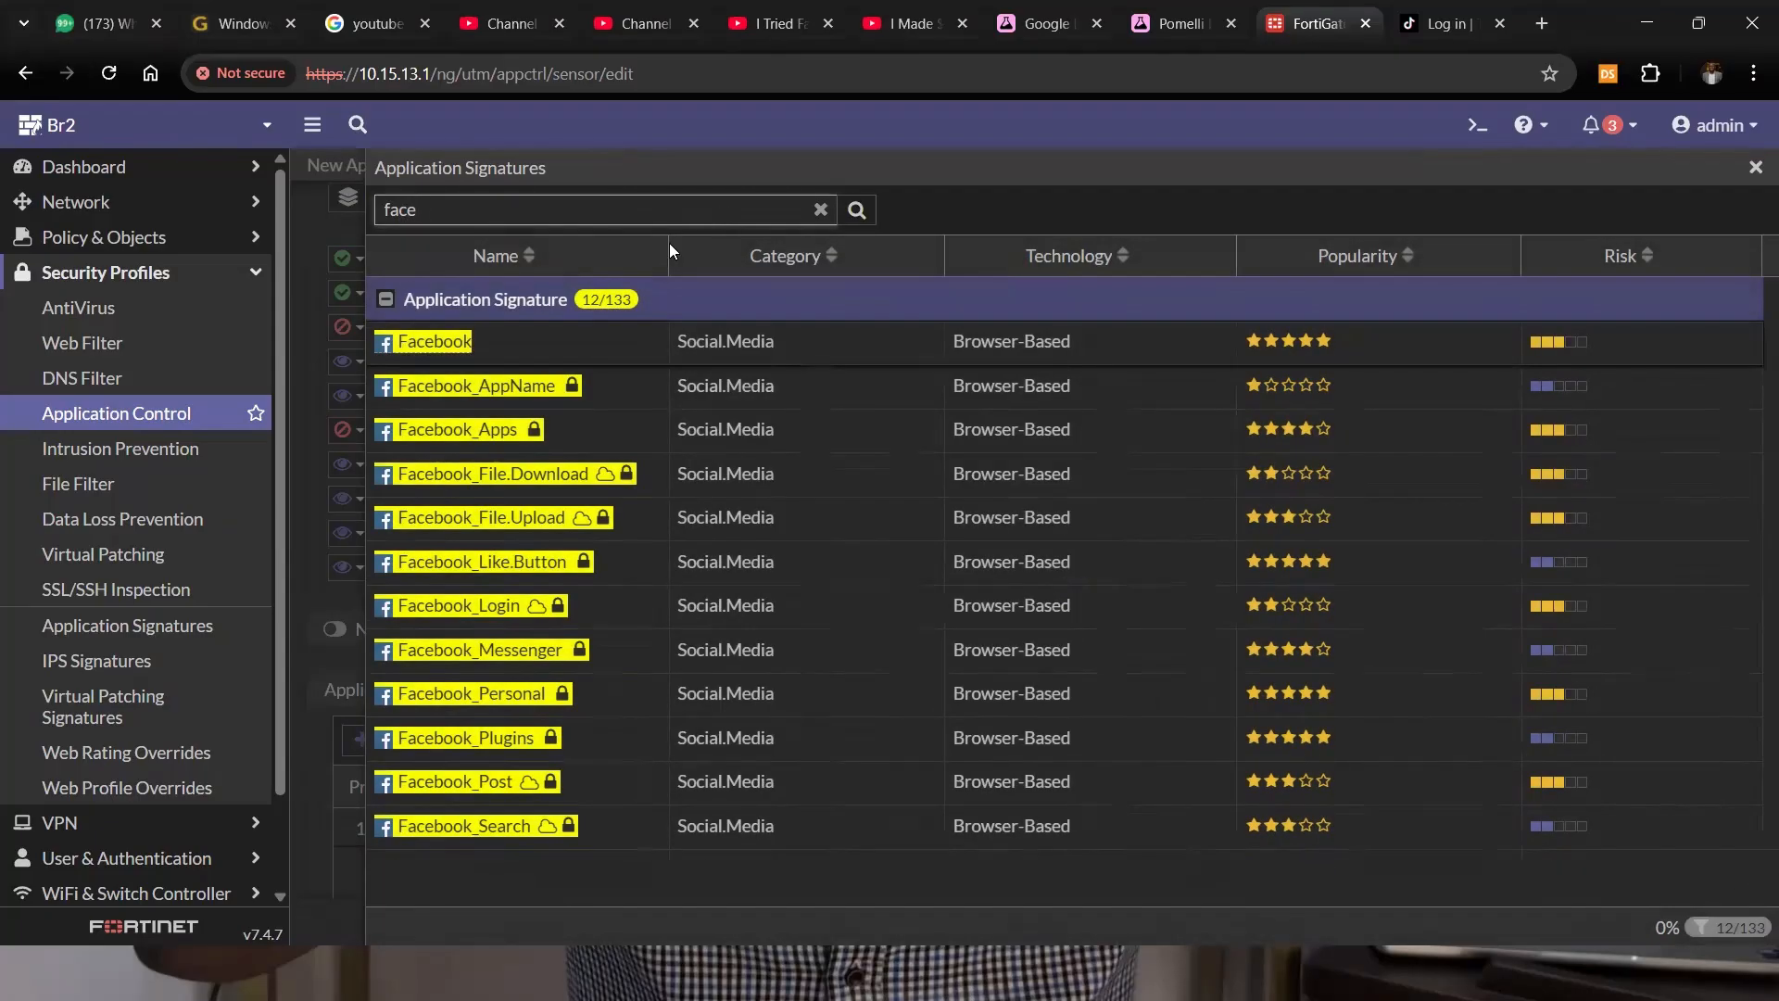
Close the Social Media application signatures list and return to the sensor's category settings.
click(1756, 170)
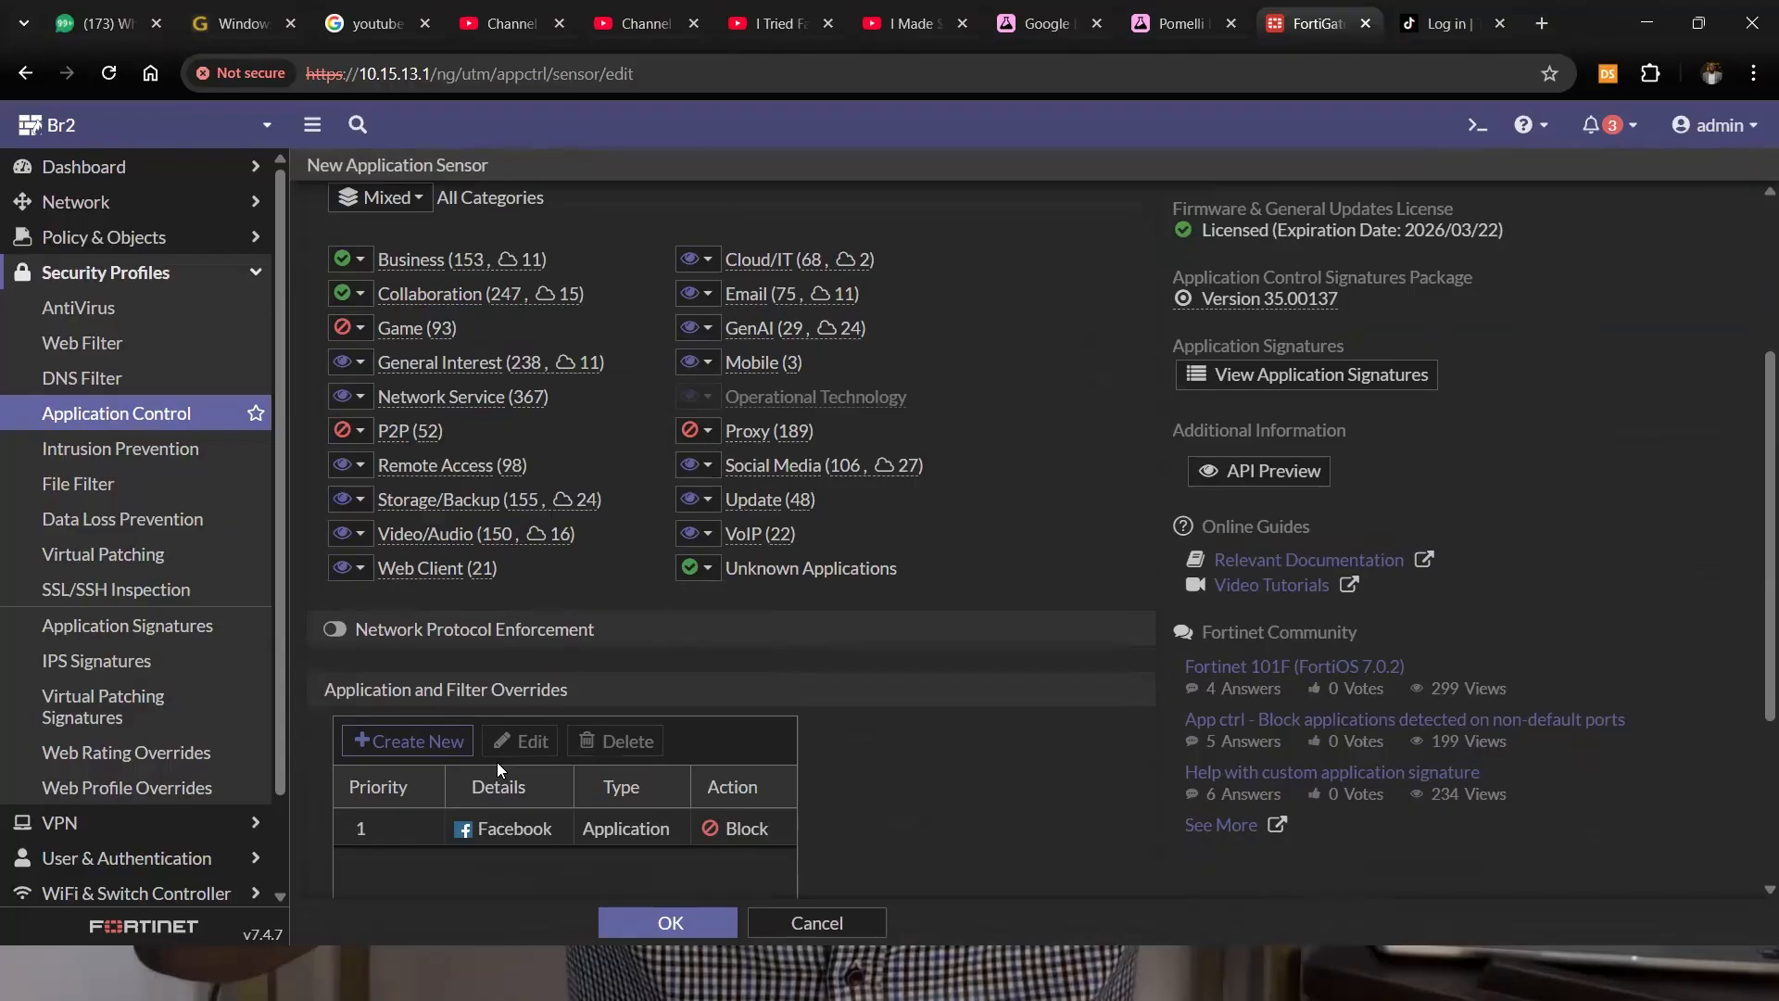
scroll(497, 762, down, 1)
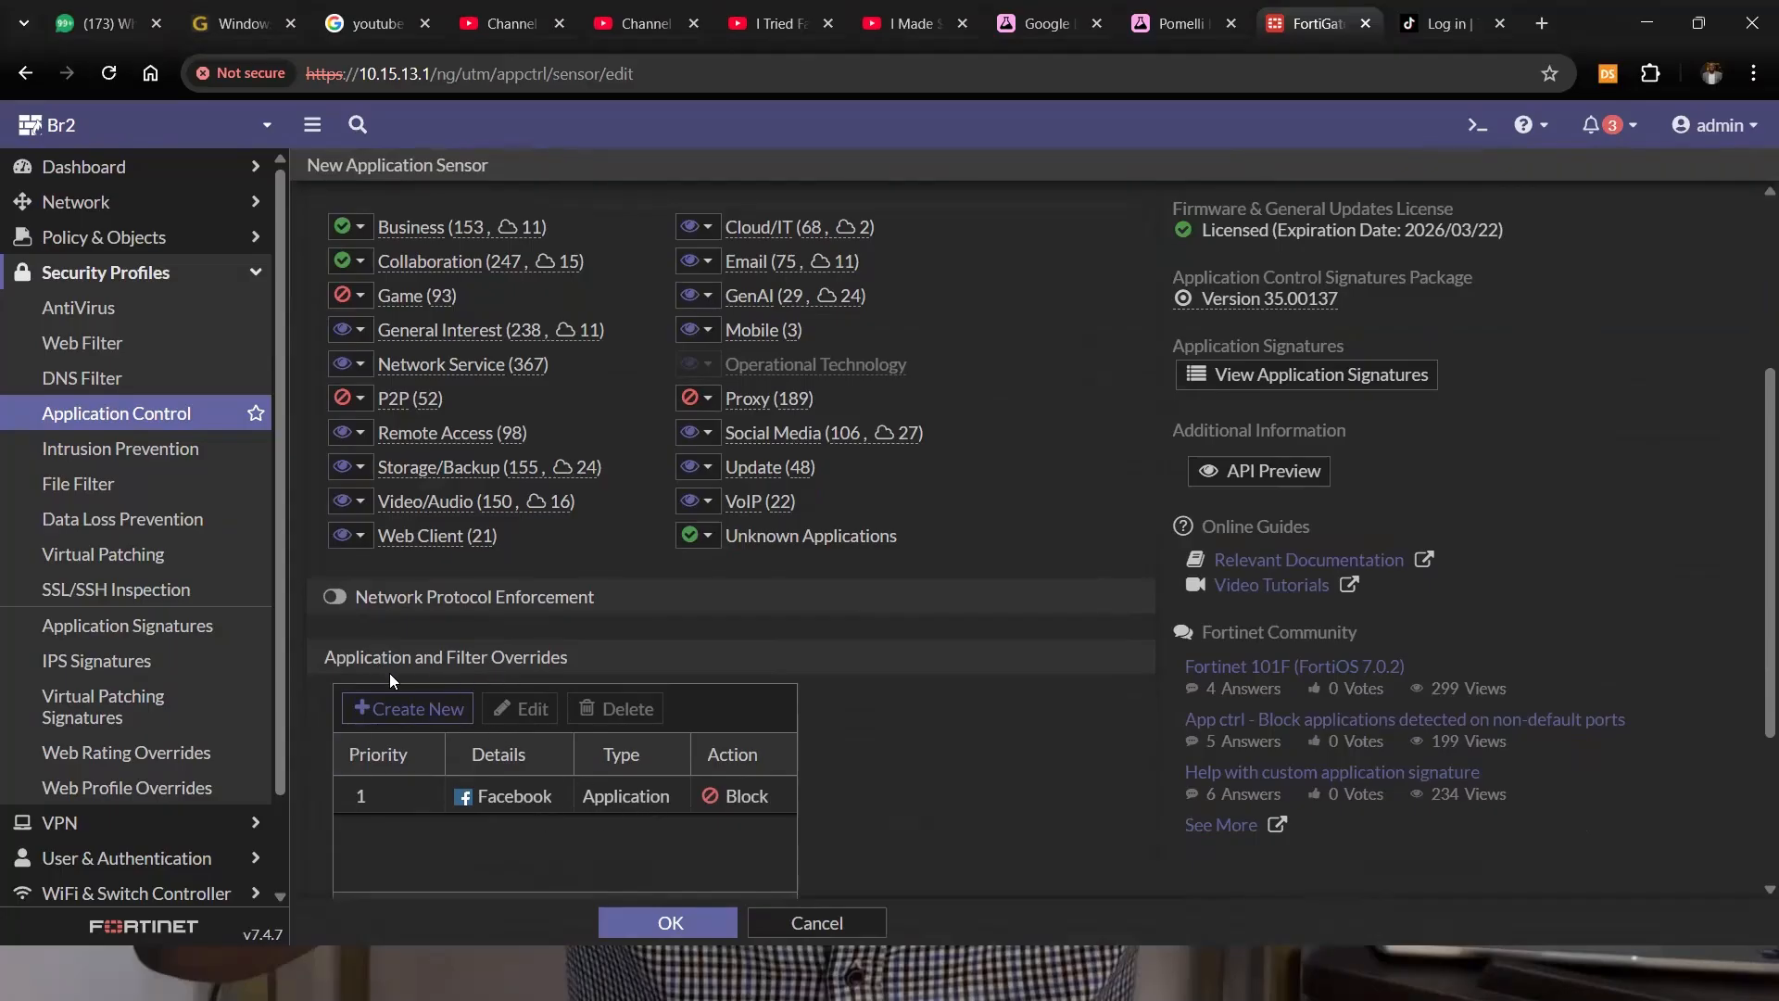
click(711, 401)
click(729, 460)
click(700, 399)
click(725, 491)
Set the Social Media category's action to Allow.
click(699, 433)
click(726, 496)
scroll(708, 593, down, 2)
View the Video/Audio category's application signatures, search them for youtube, and close the list.
scroll(708, 593, up, 3)
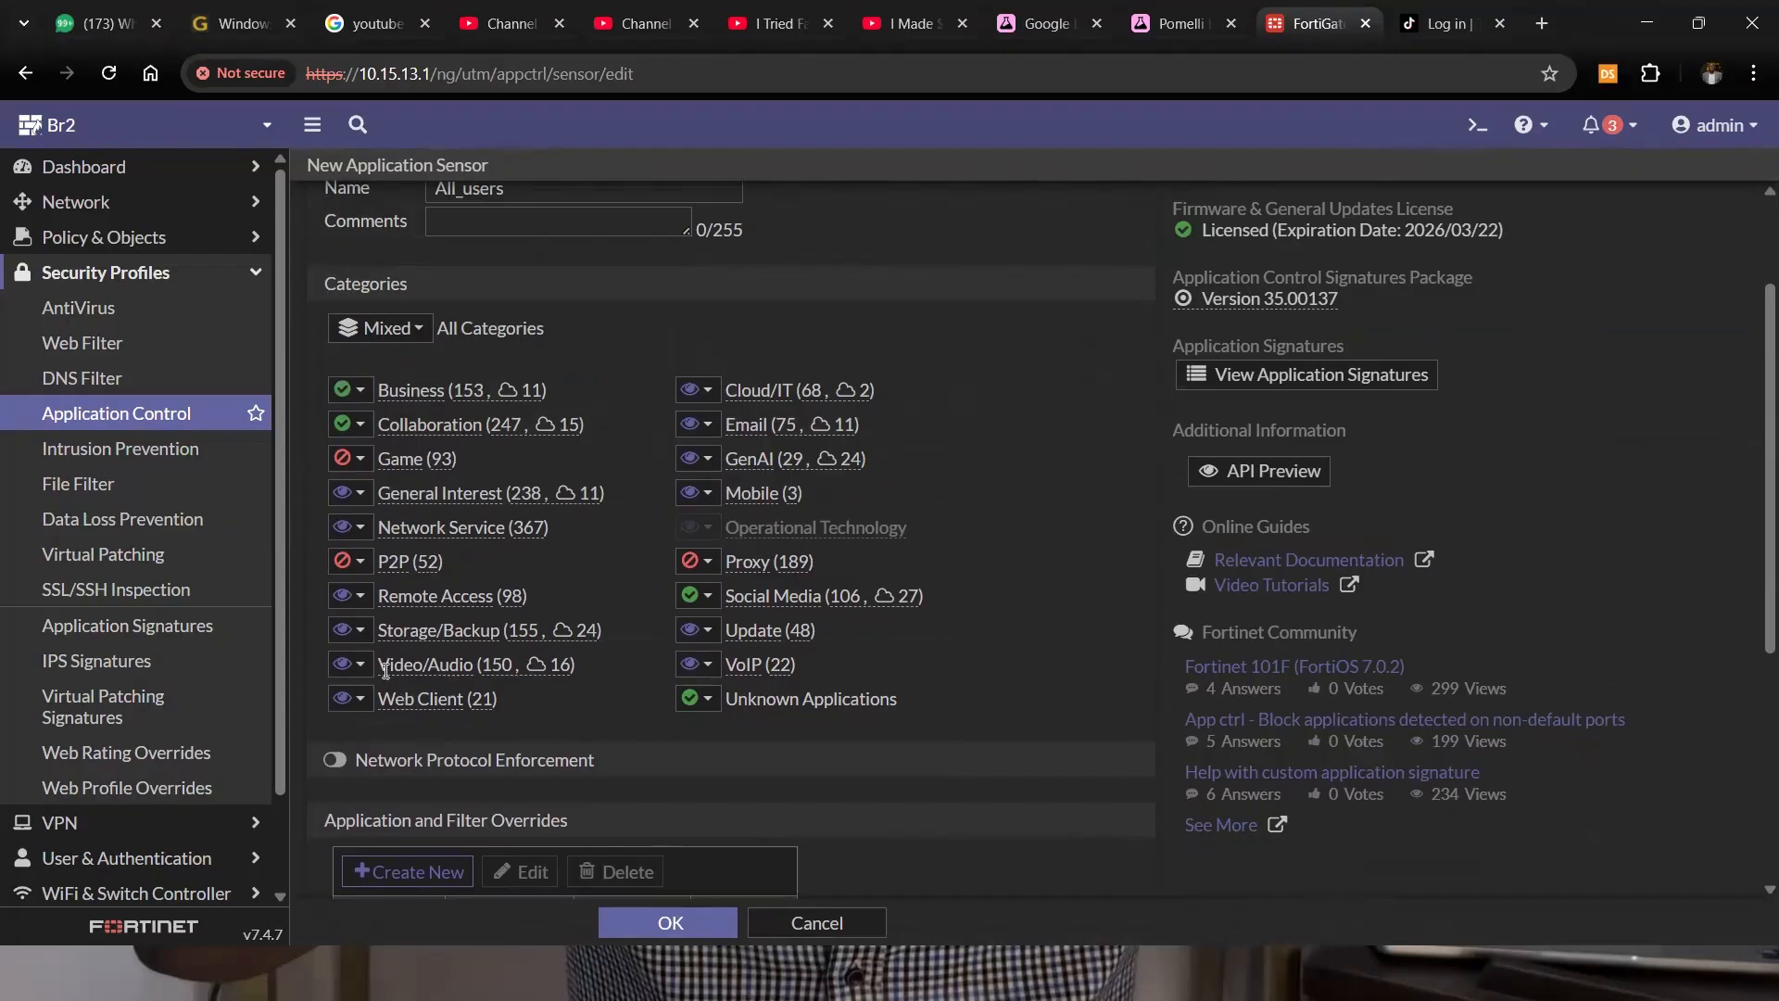
mouse_move(376, 671)
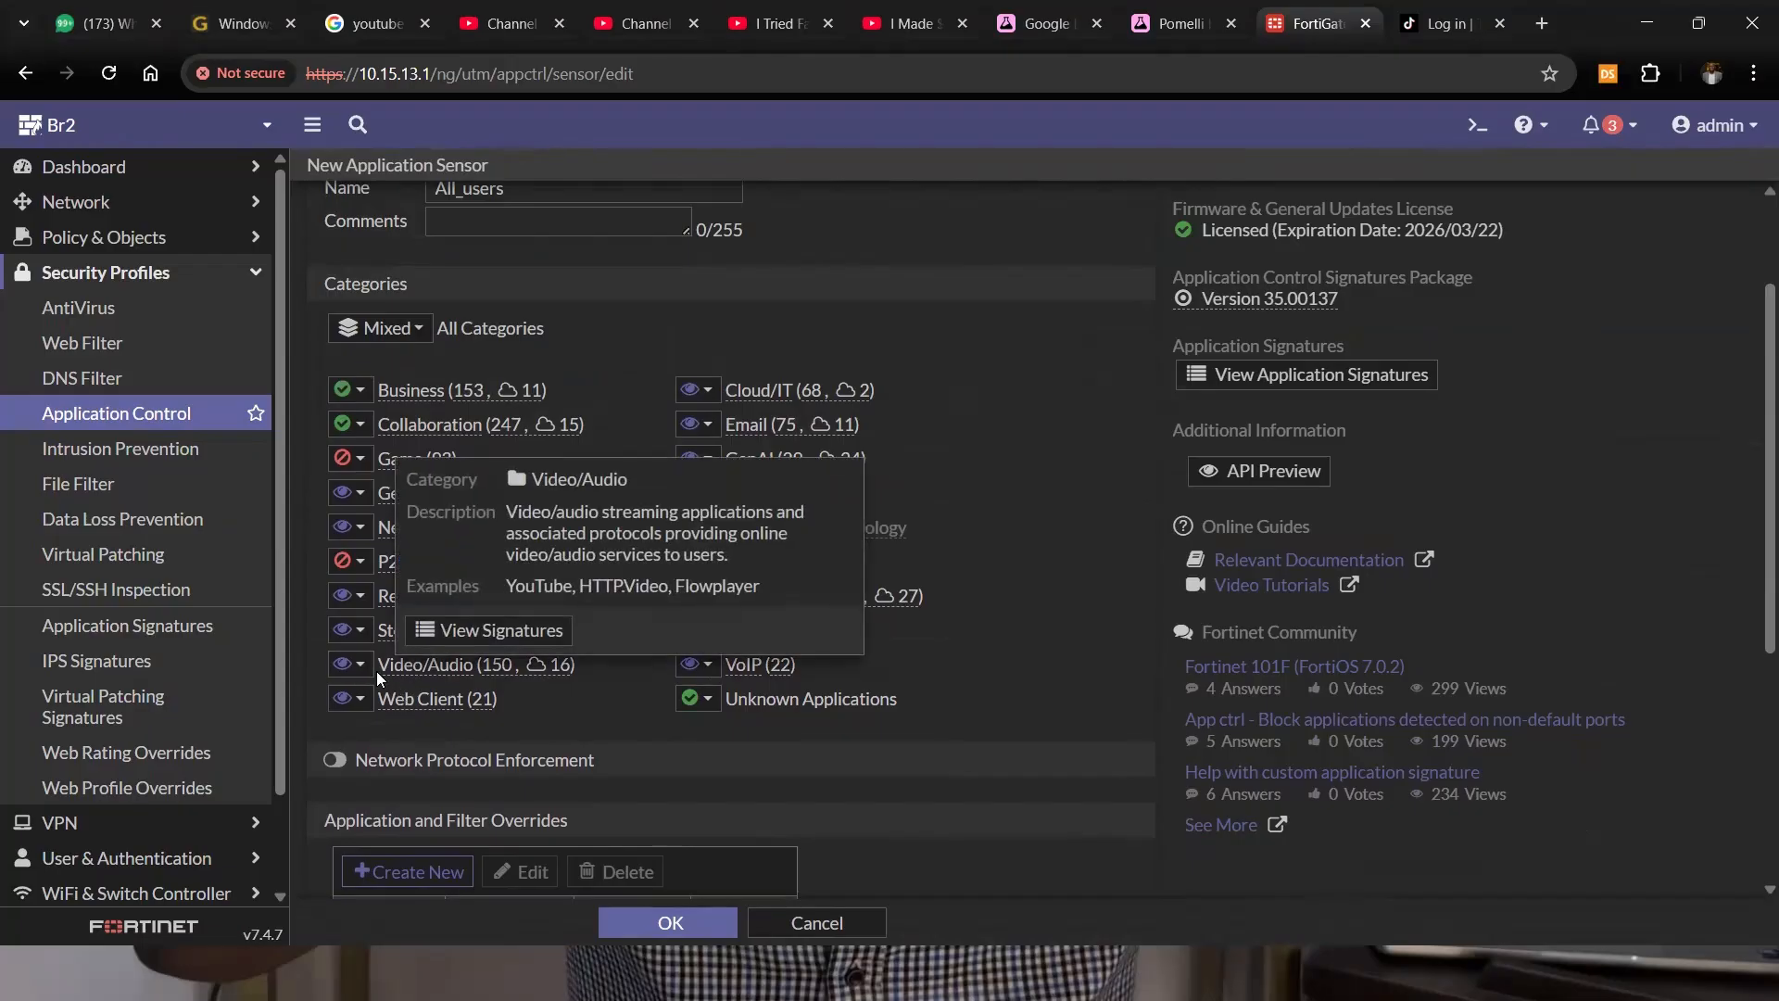
click(481, 634)
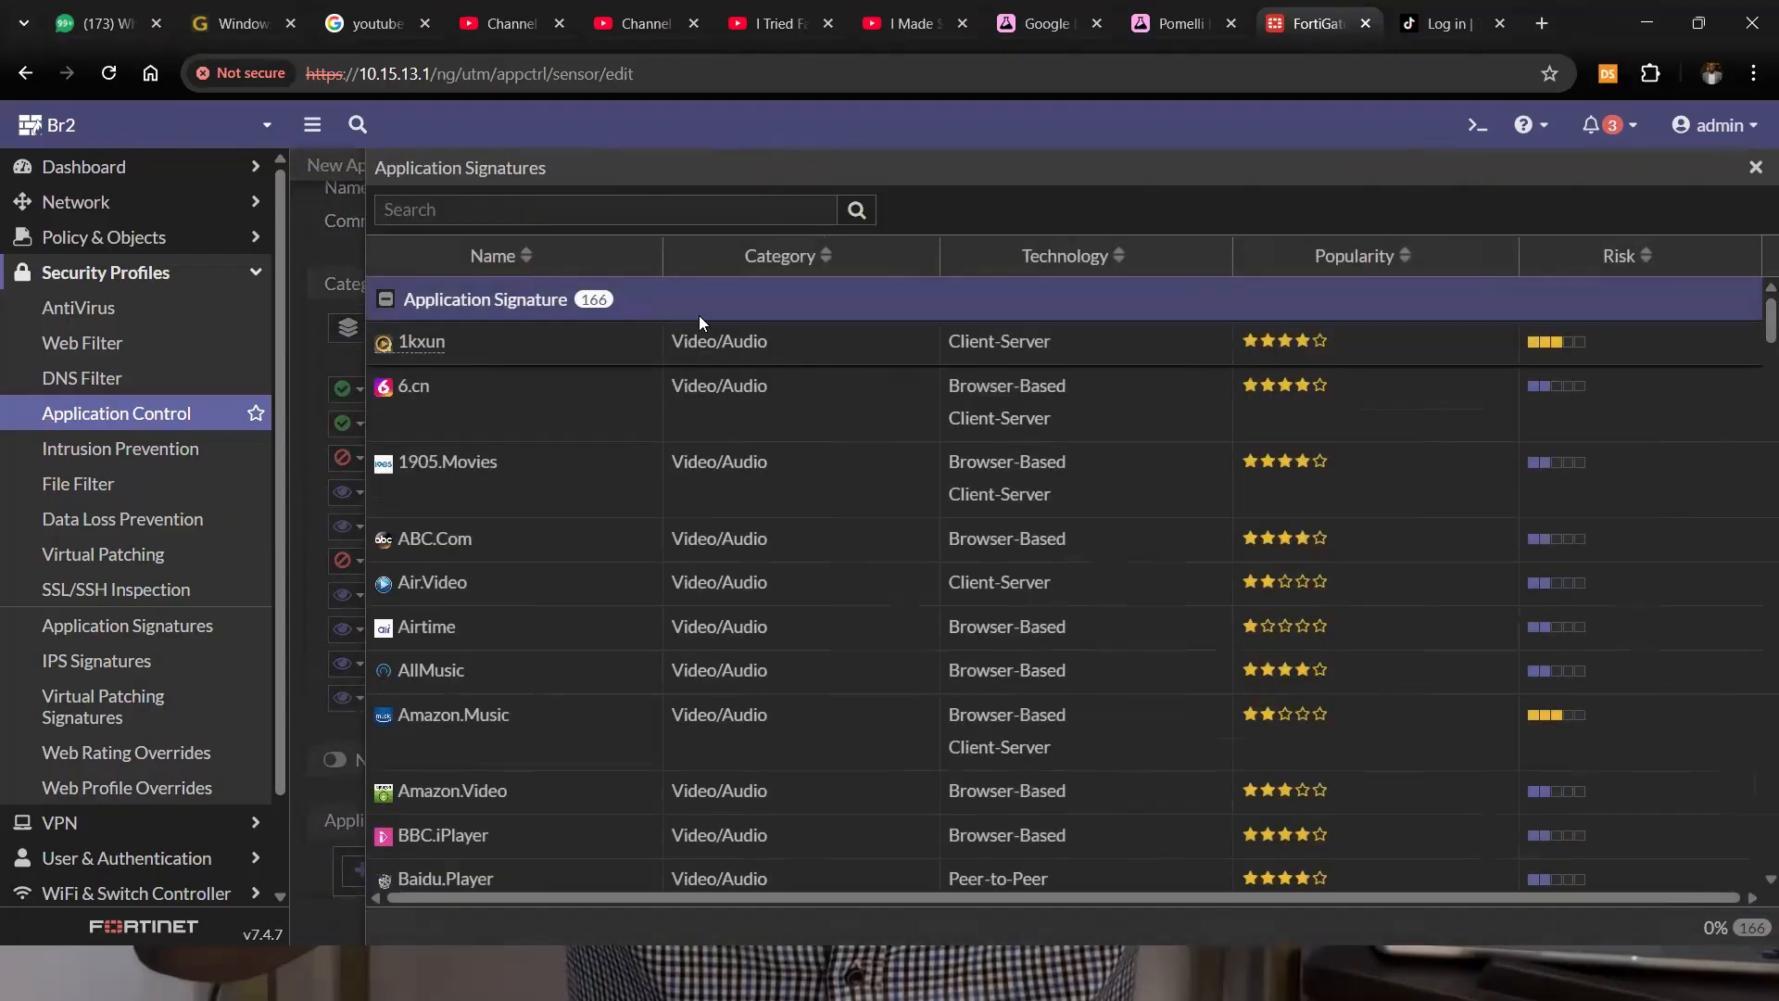
click(642, 212)
text(yo)
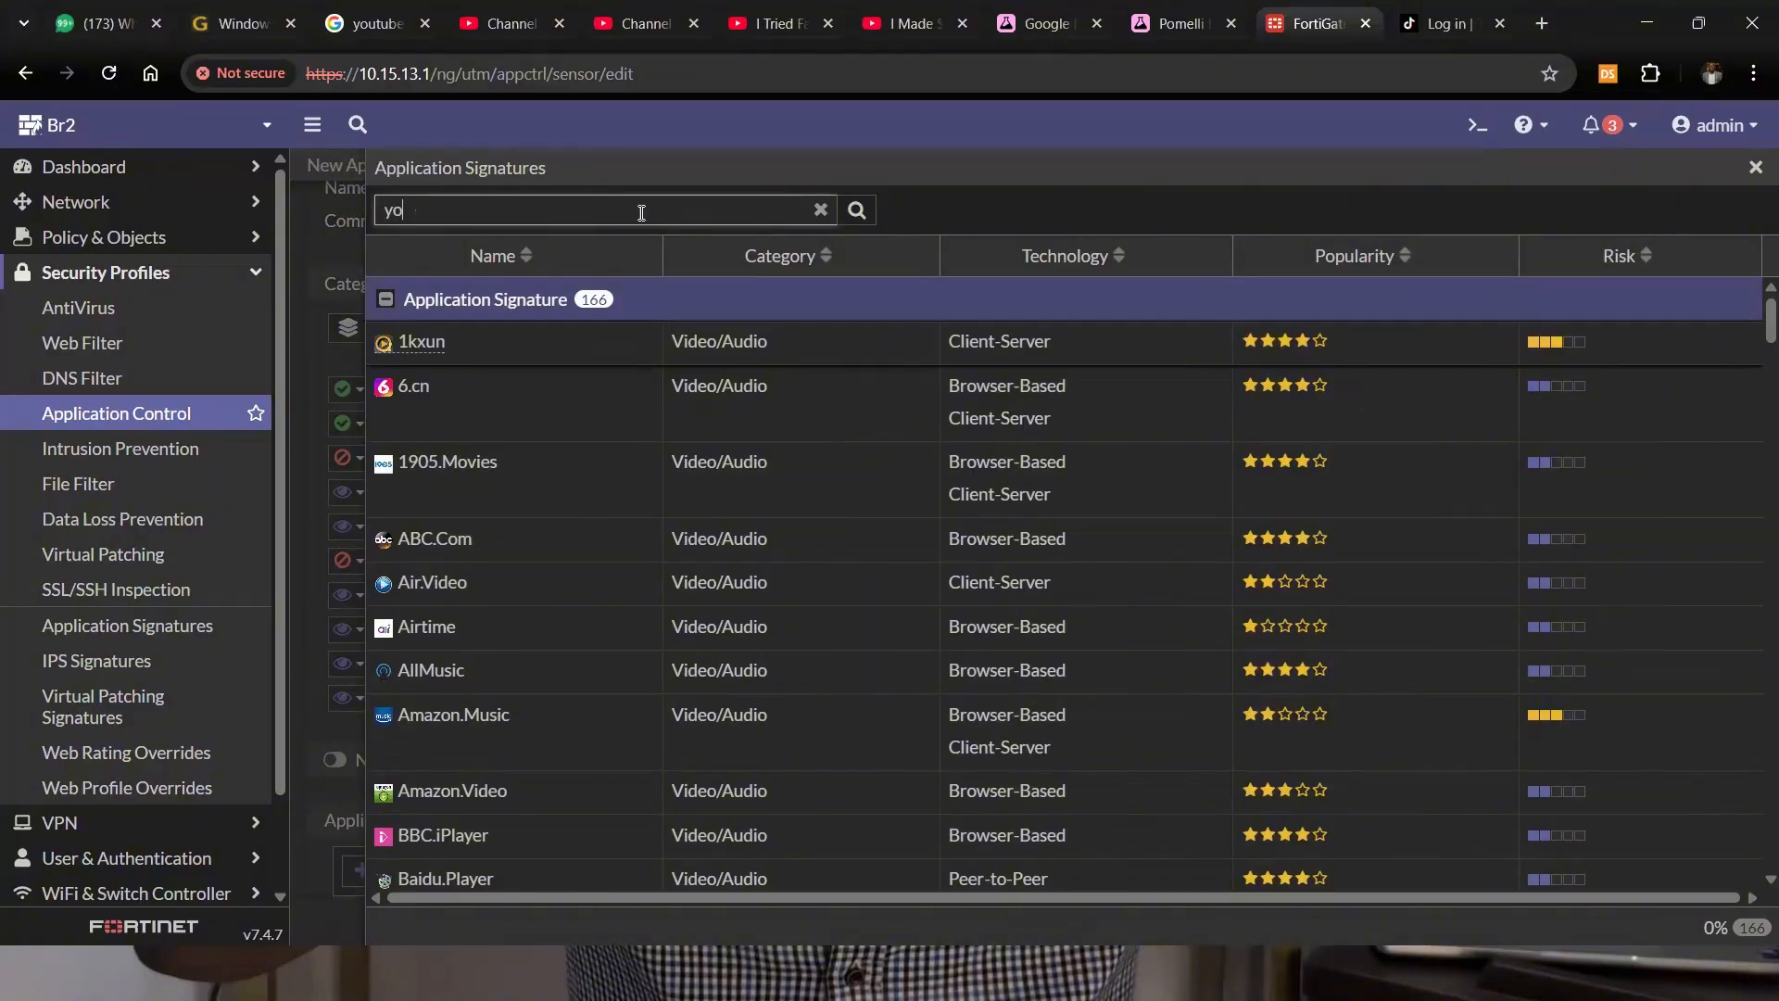
text(uu)
key(Return)
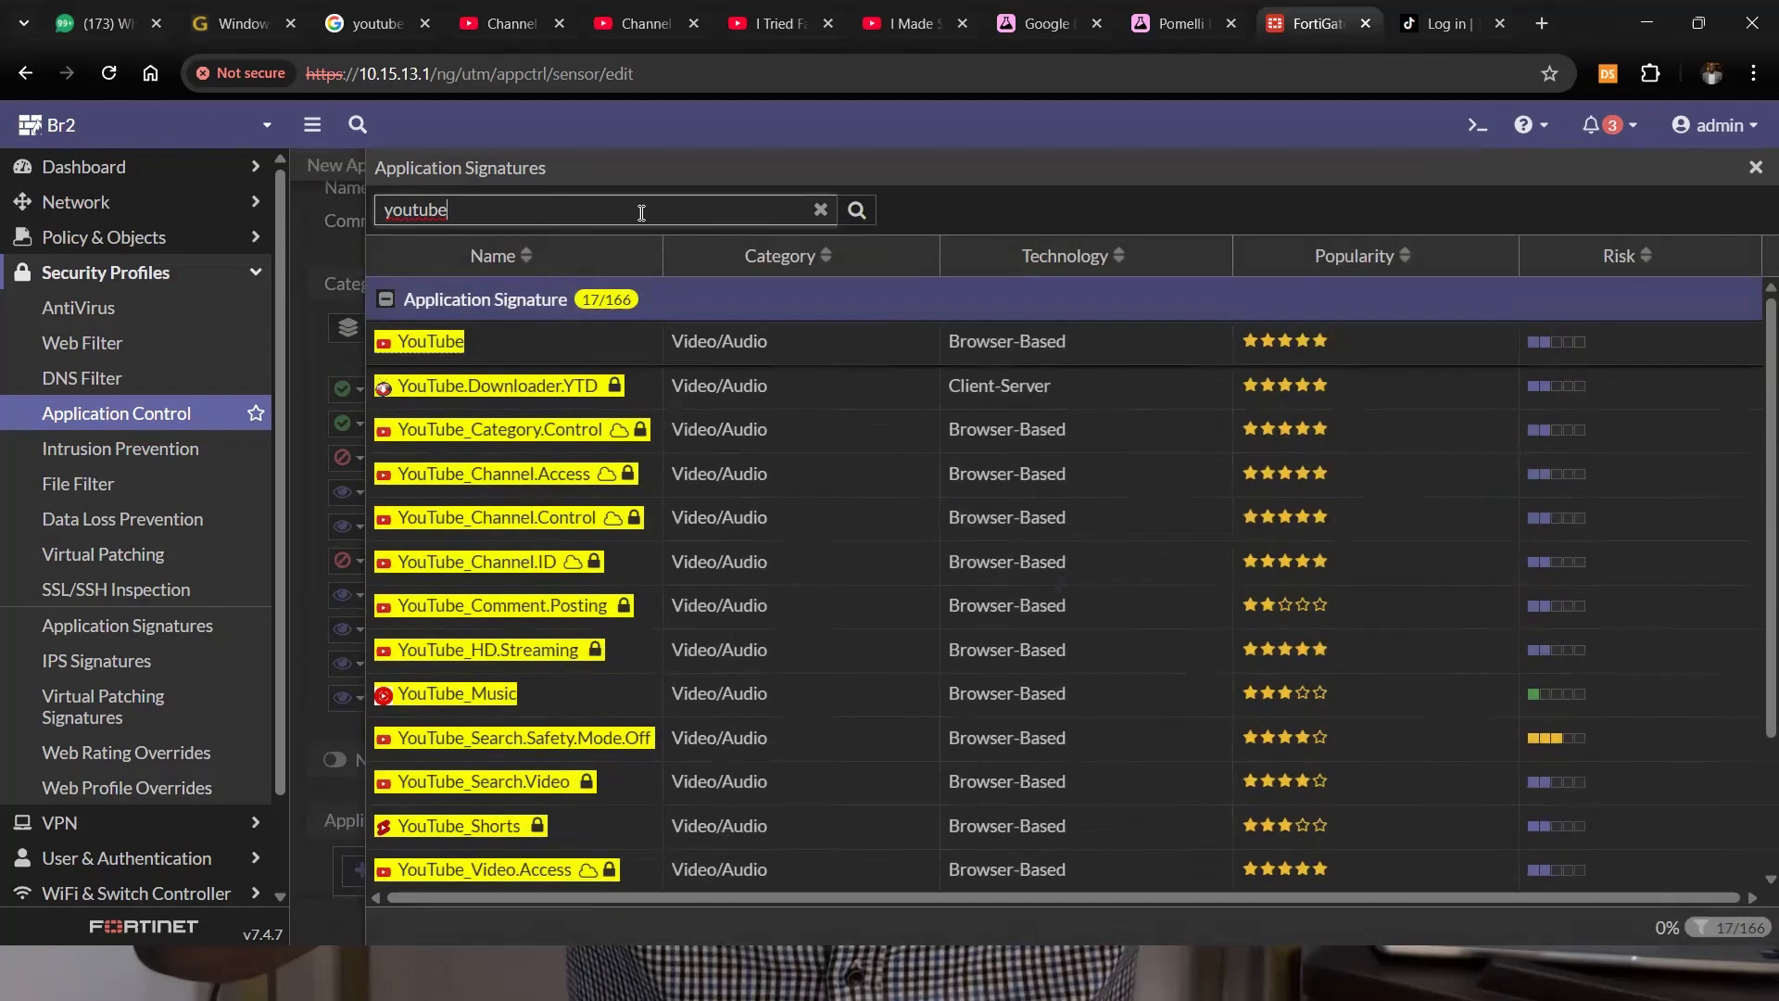
click(1748, 169)
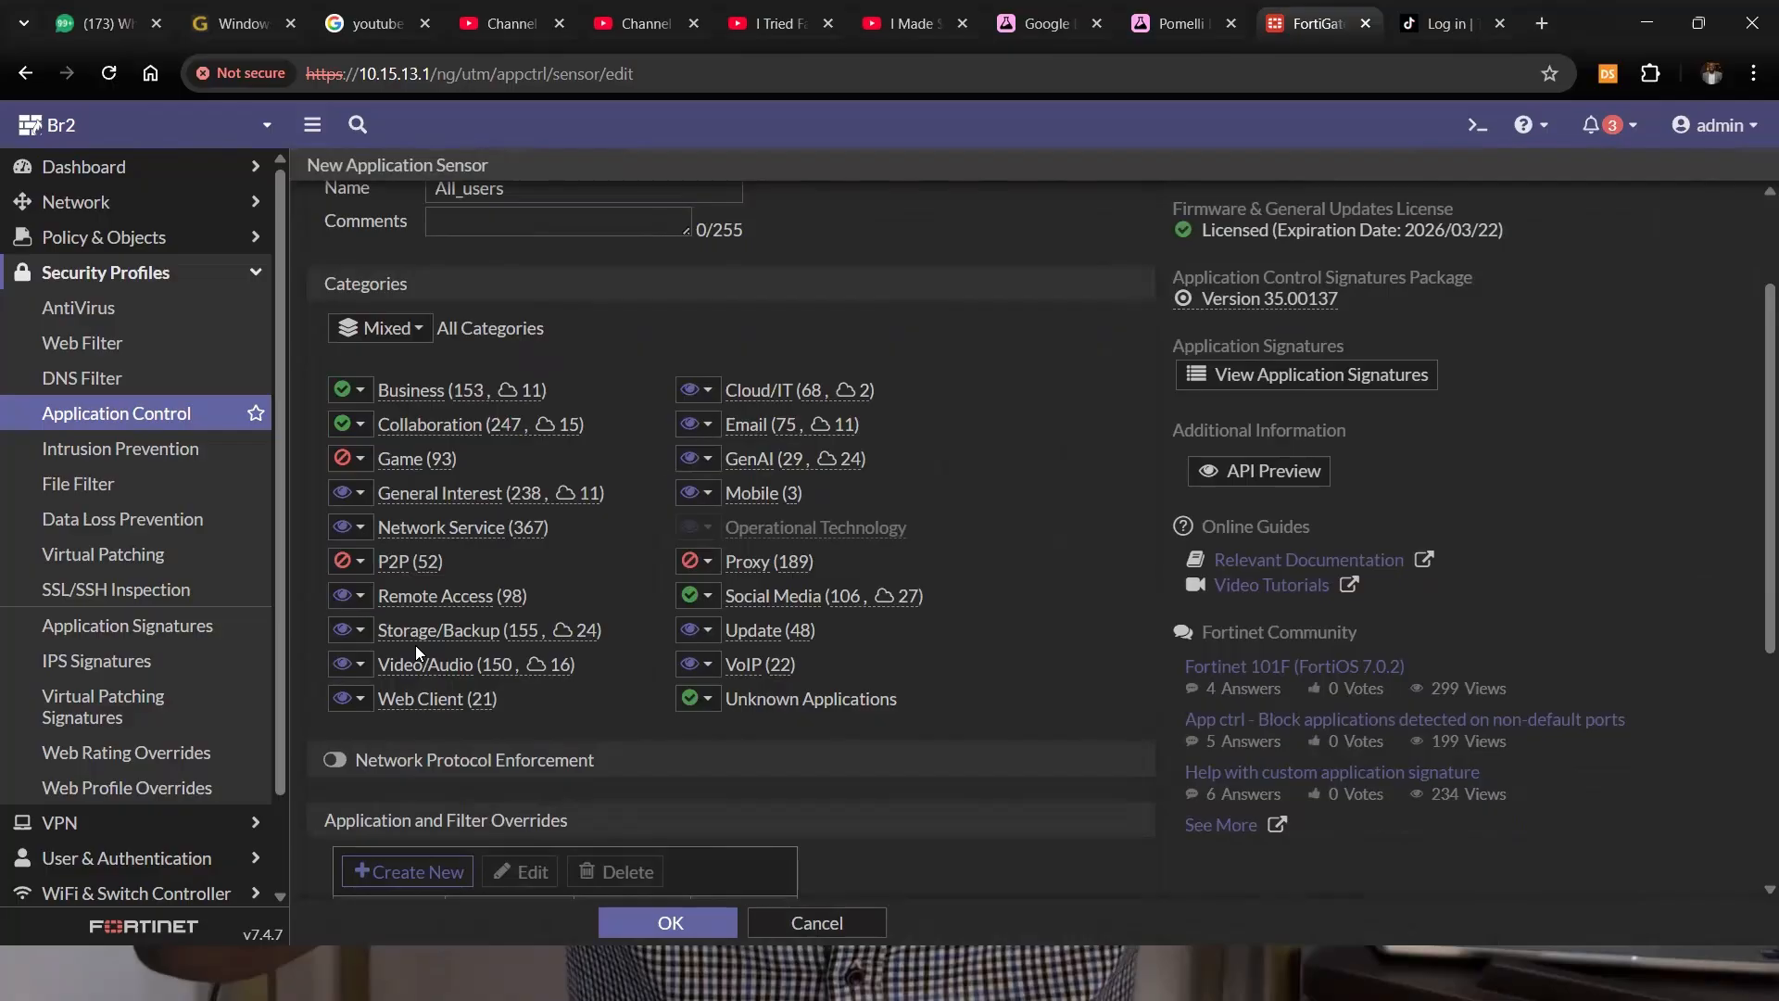
Set the Video/Audio category's action to Allow.
scroll(415, 645, down, 1)
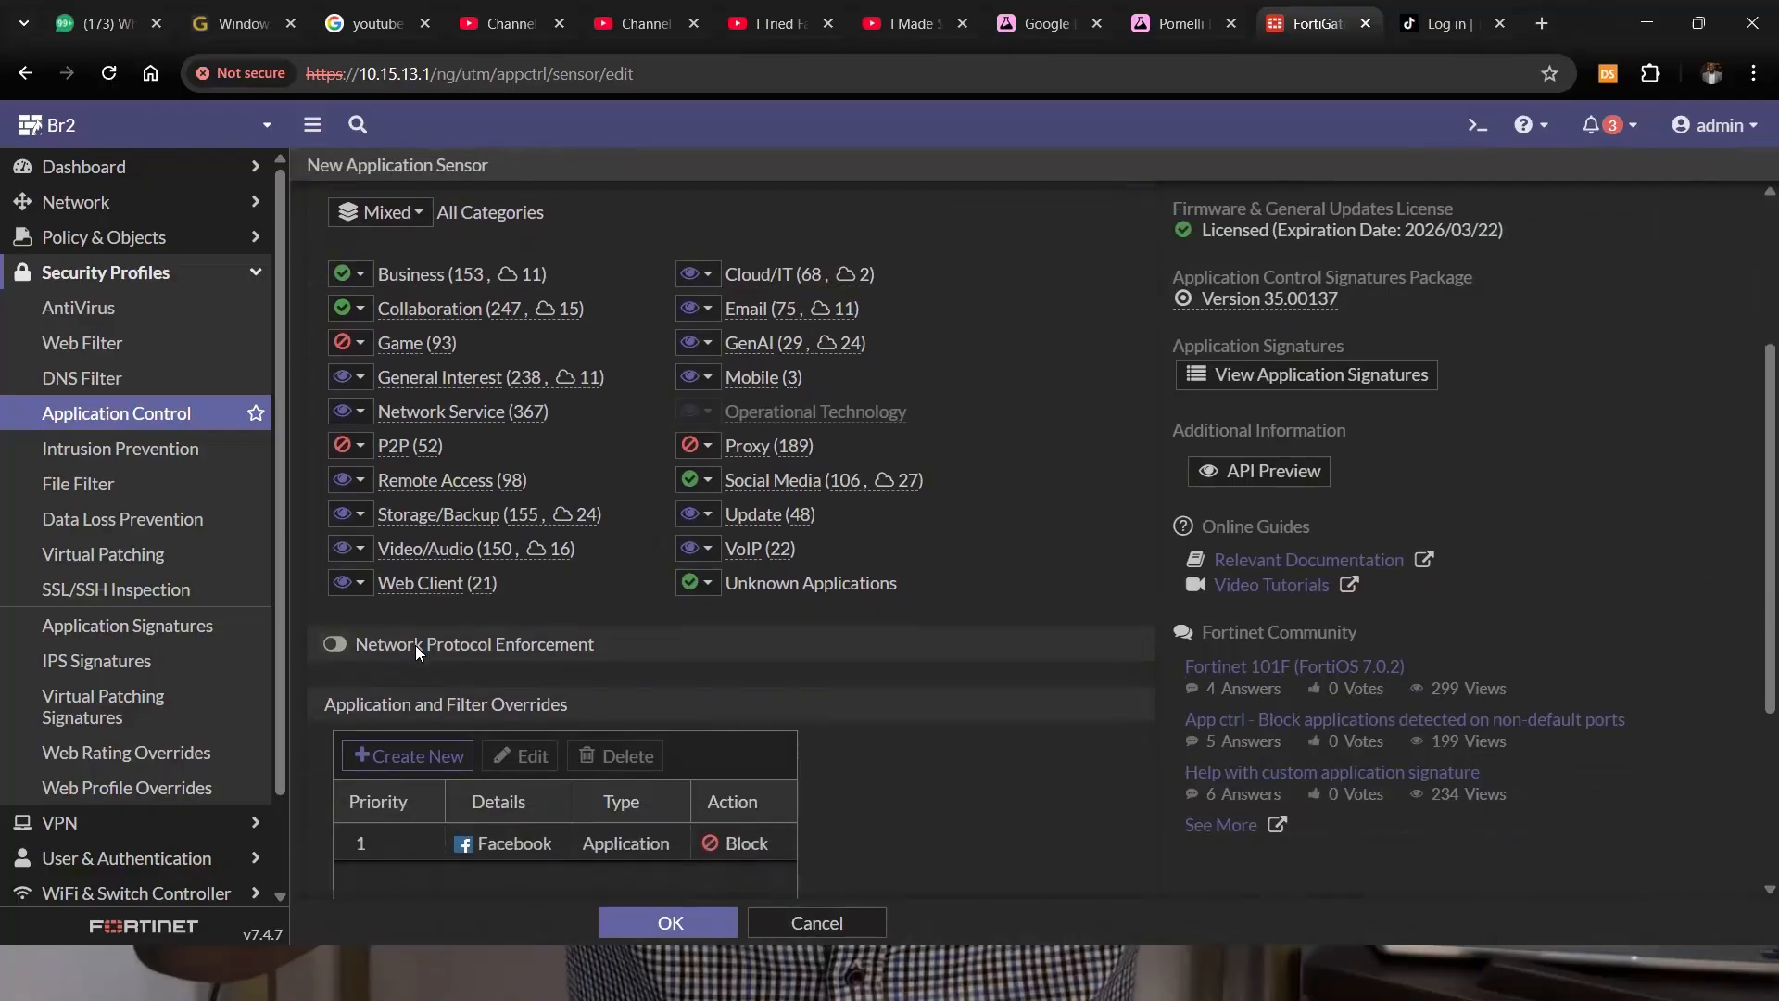
click(349, 554)
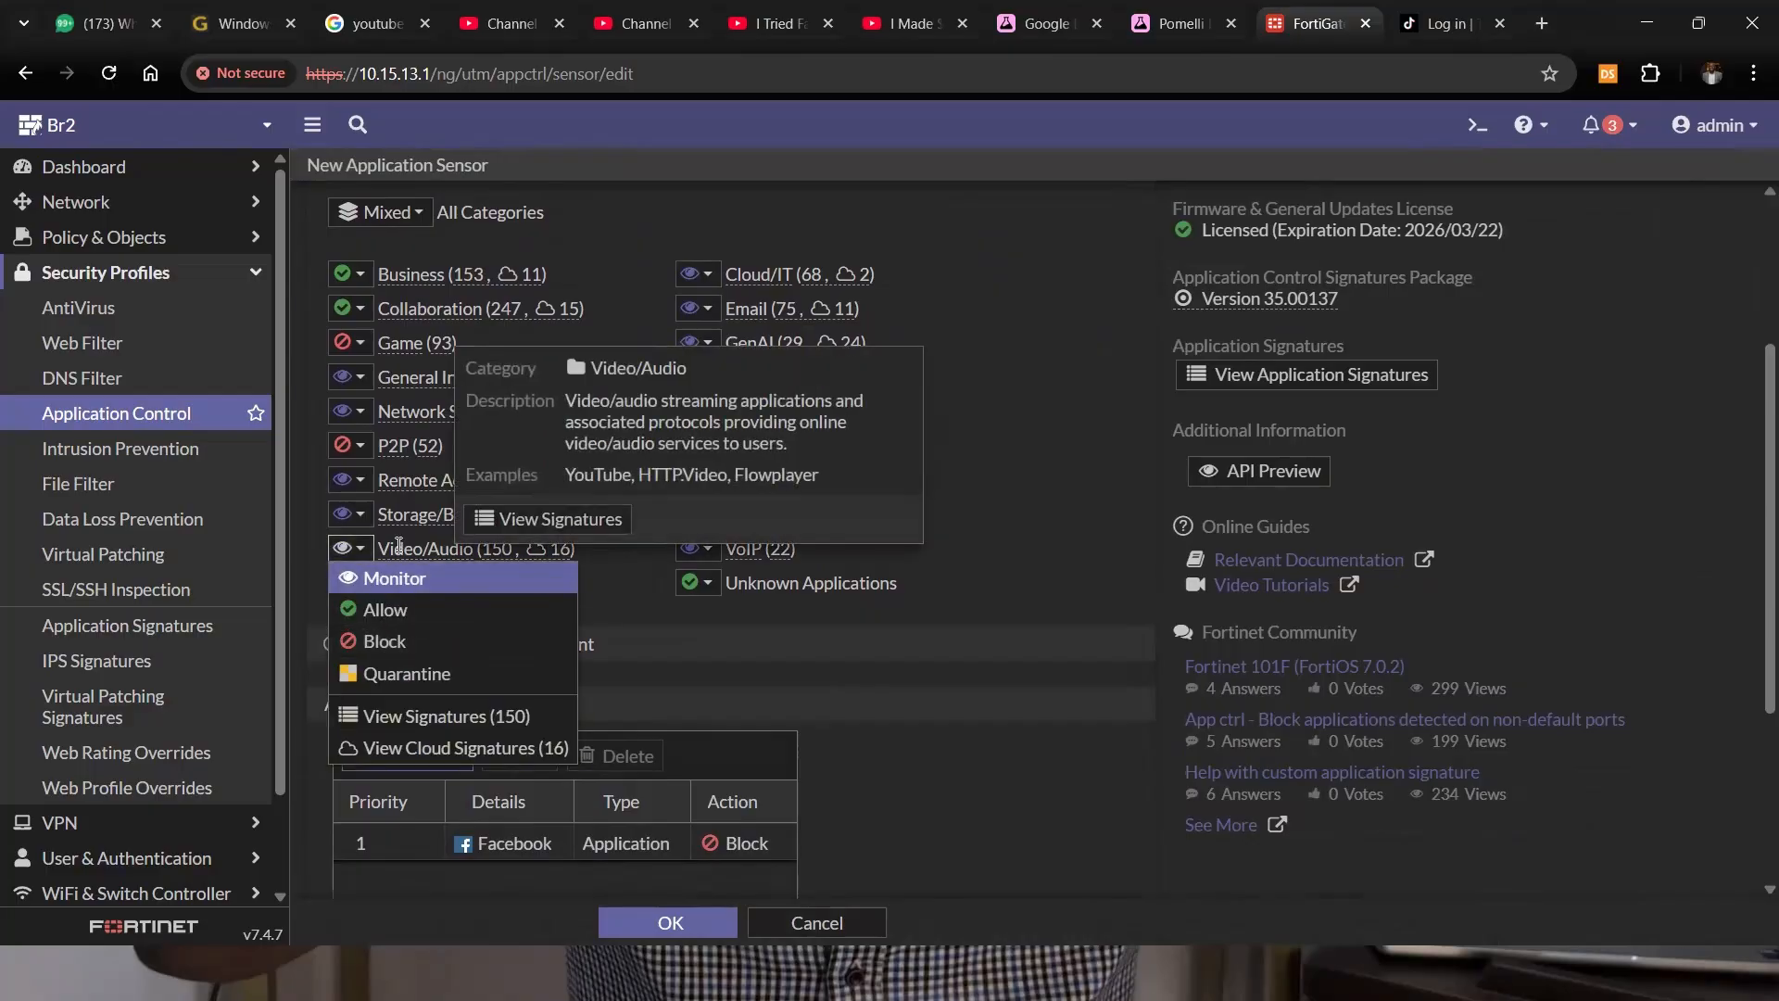
click(400, 546)
click(349, 549)
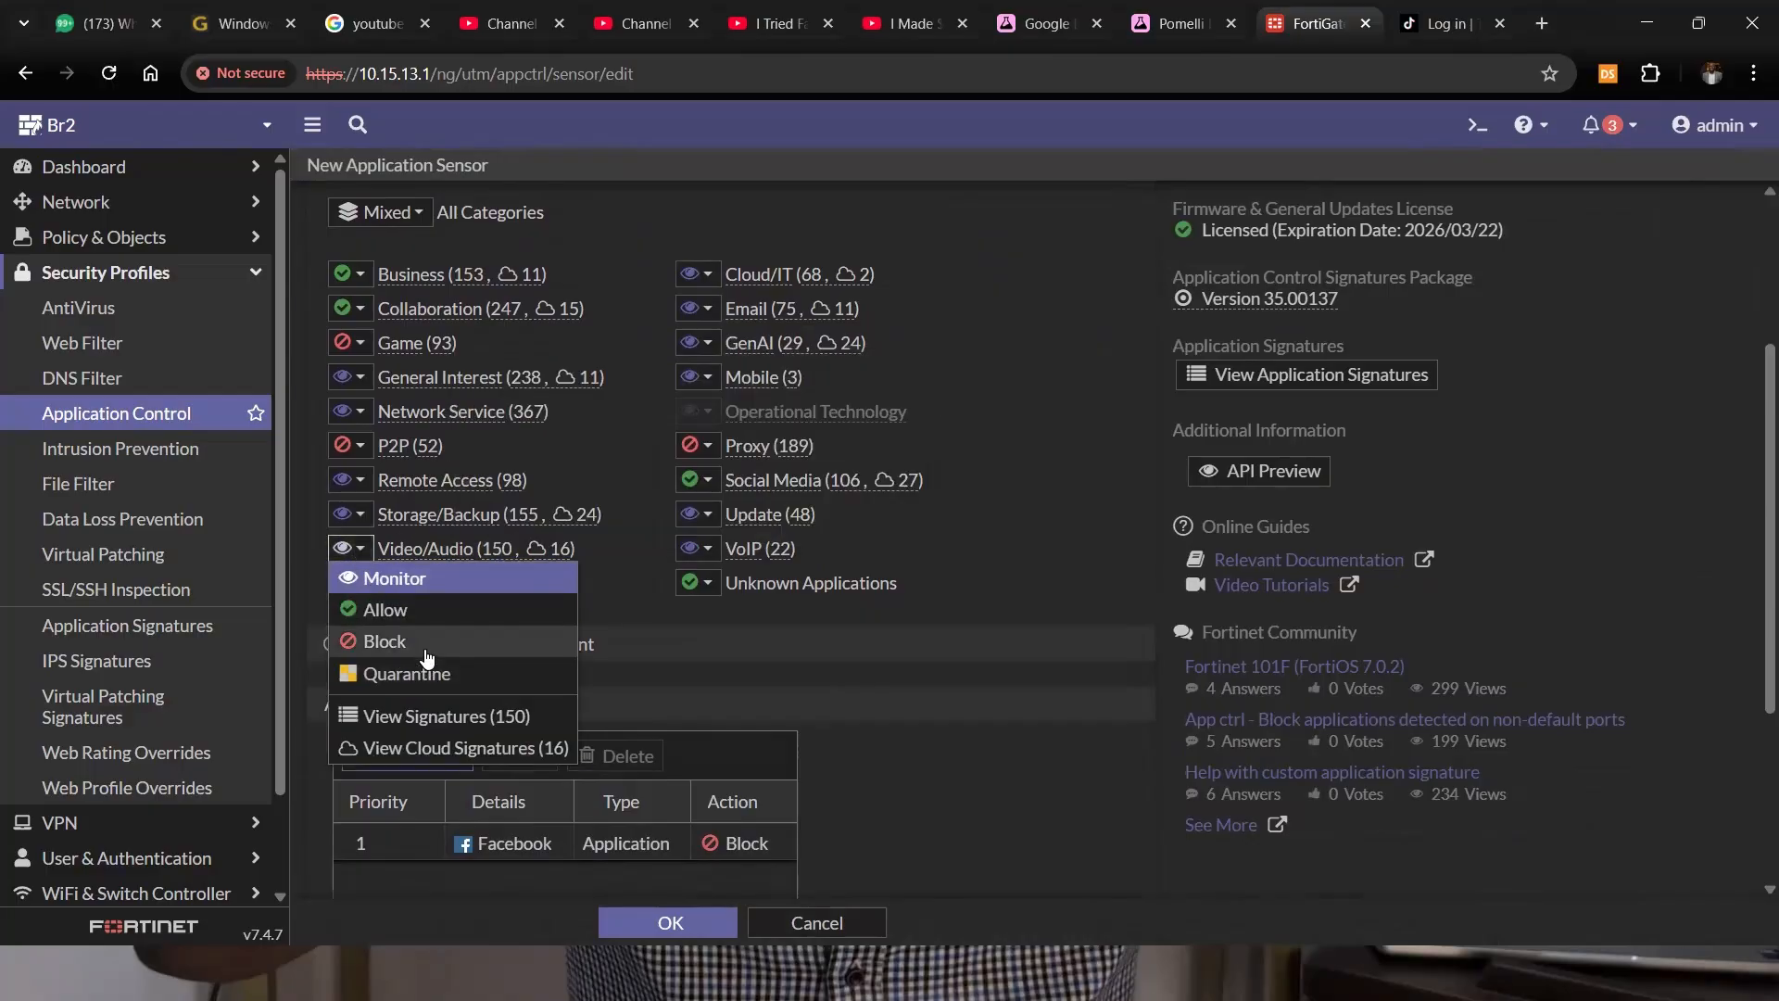
click(410, 608)
Create a new application override with the Block action and search its signatures for youtube.
scroll(414, 608, down, 3)
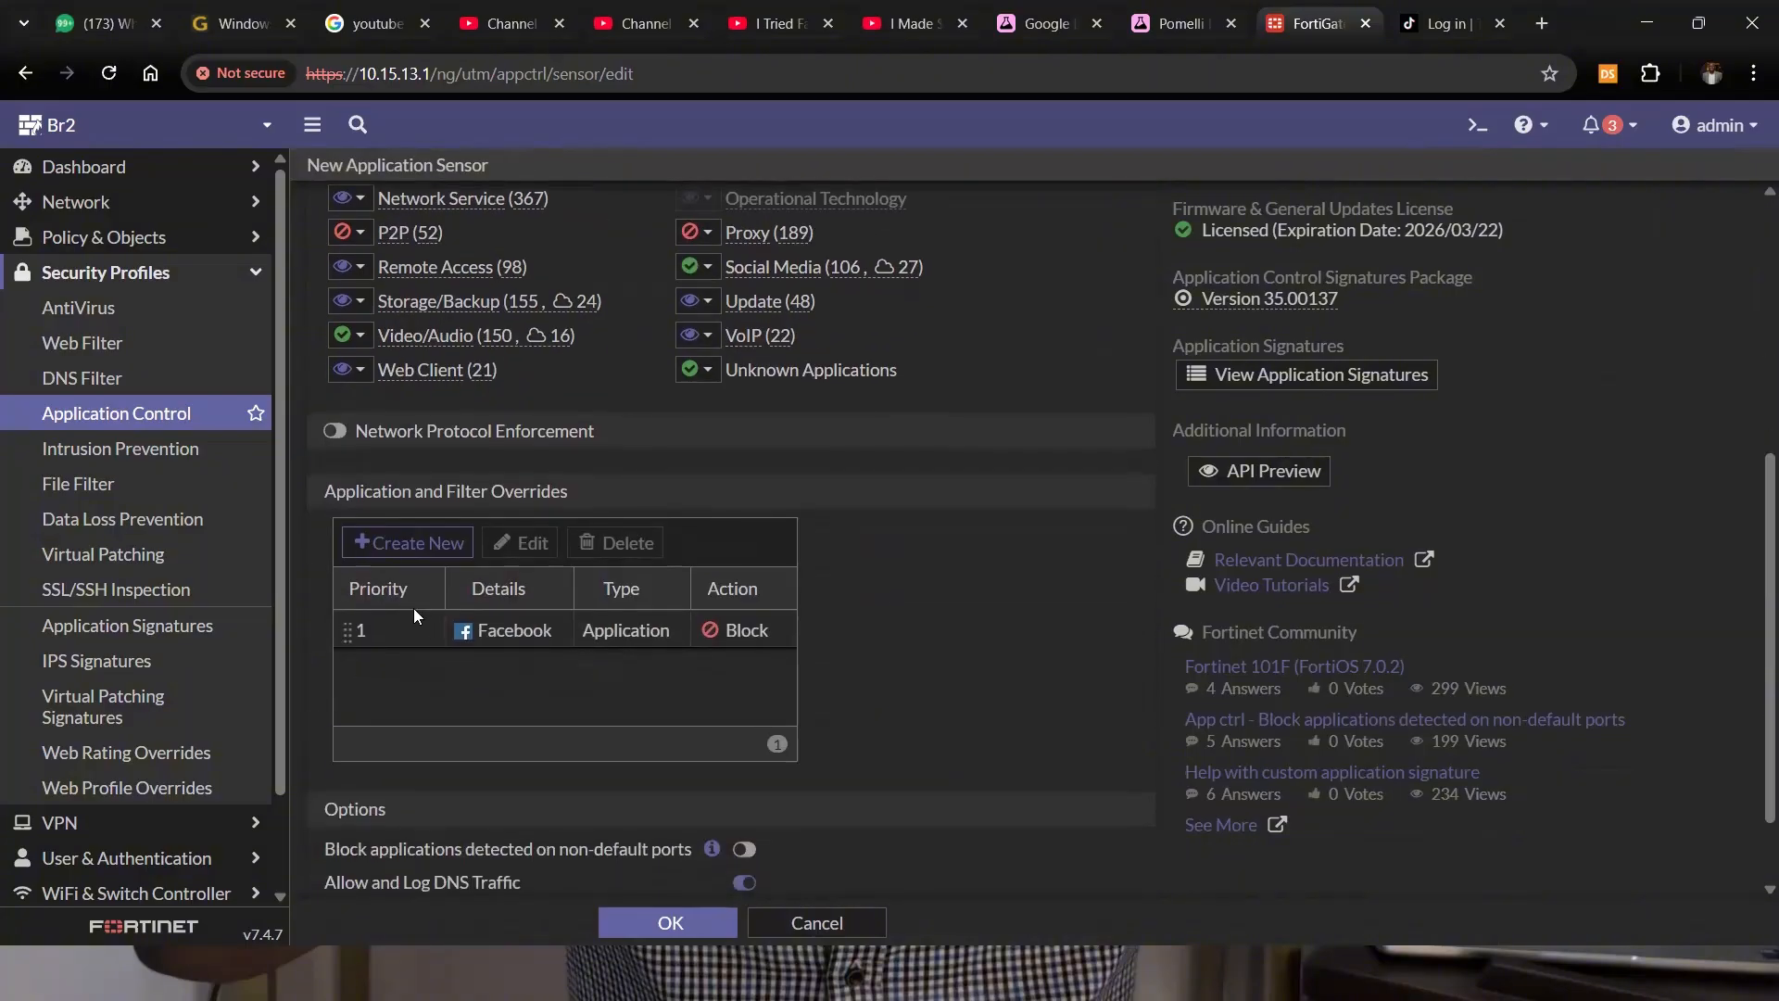
click(417, 539)
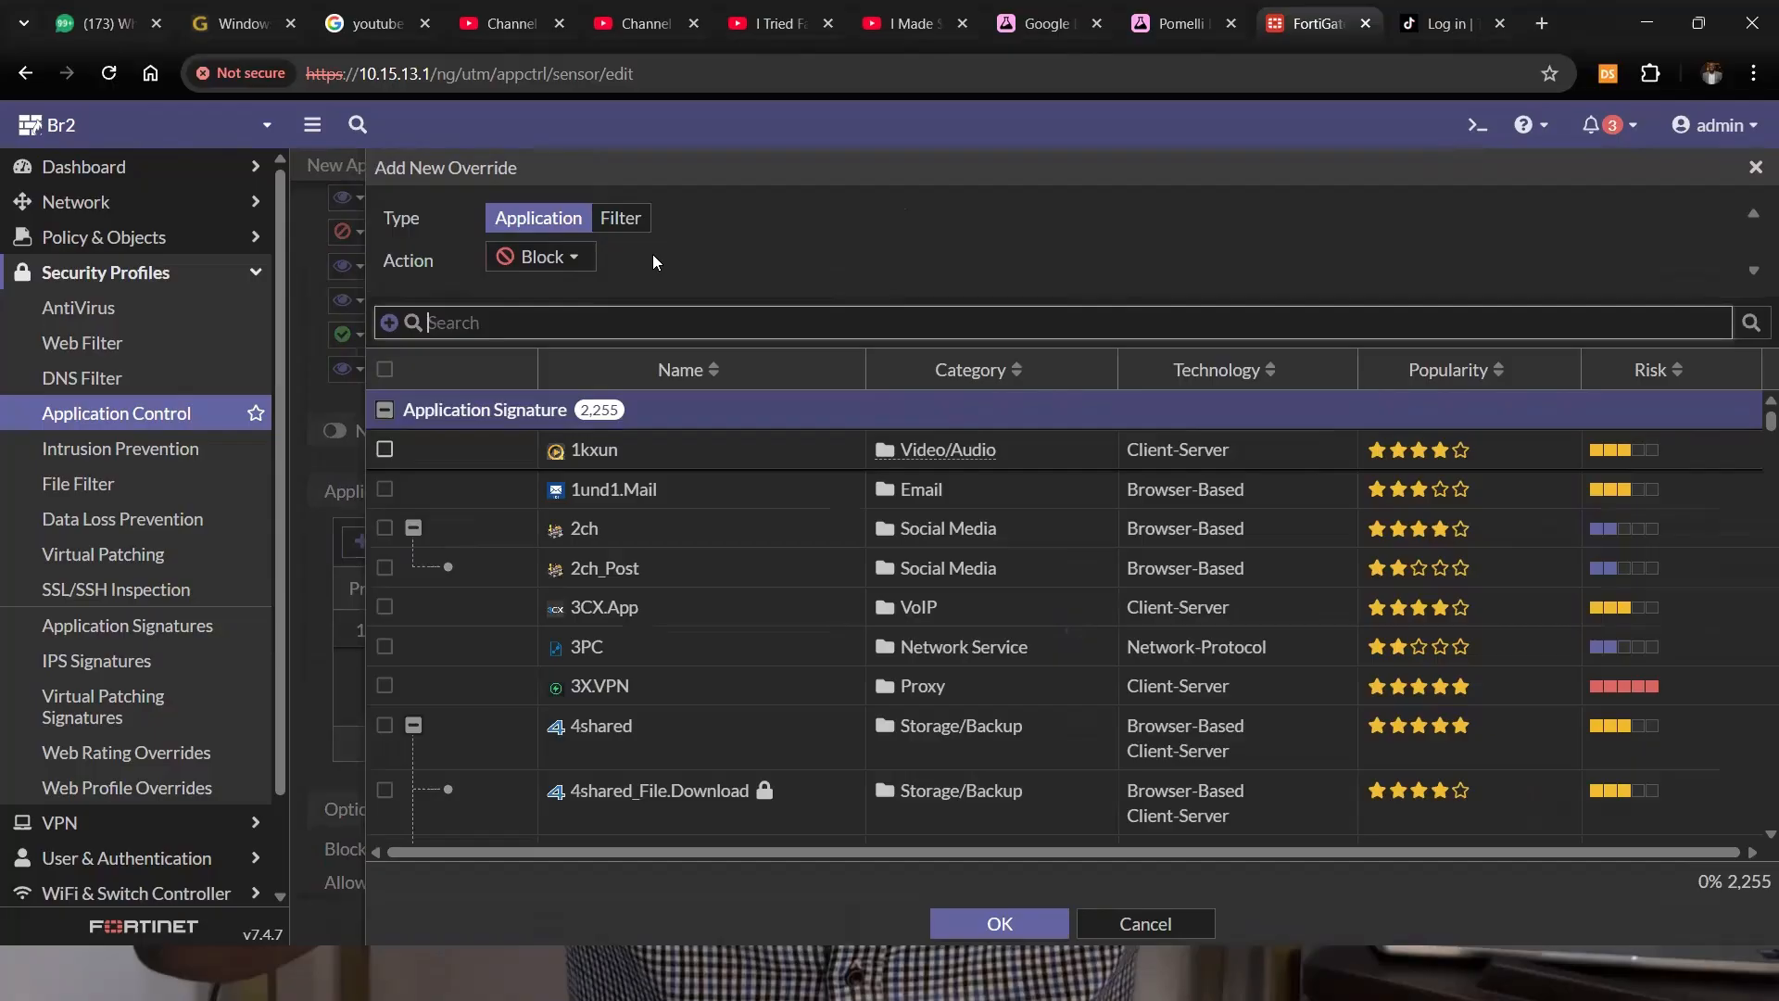
text(yo)
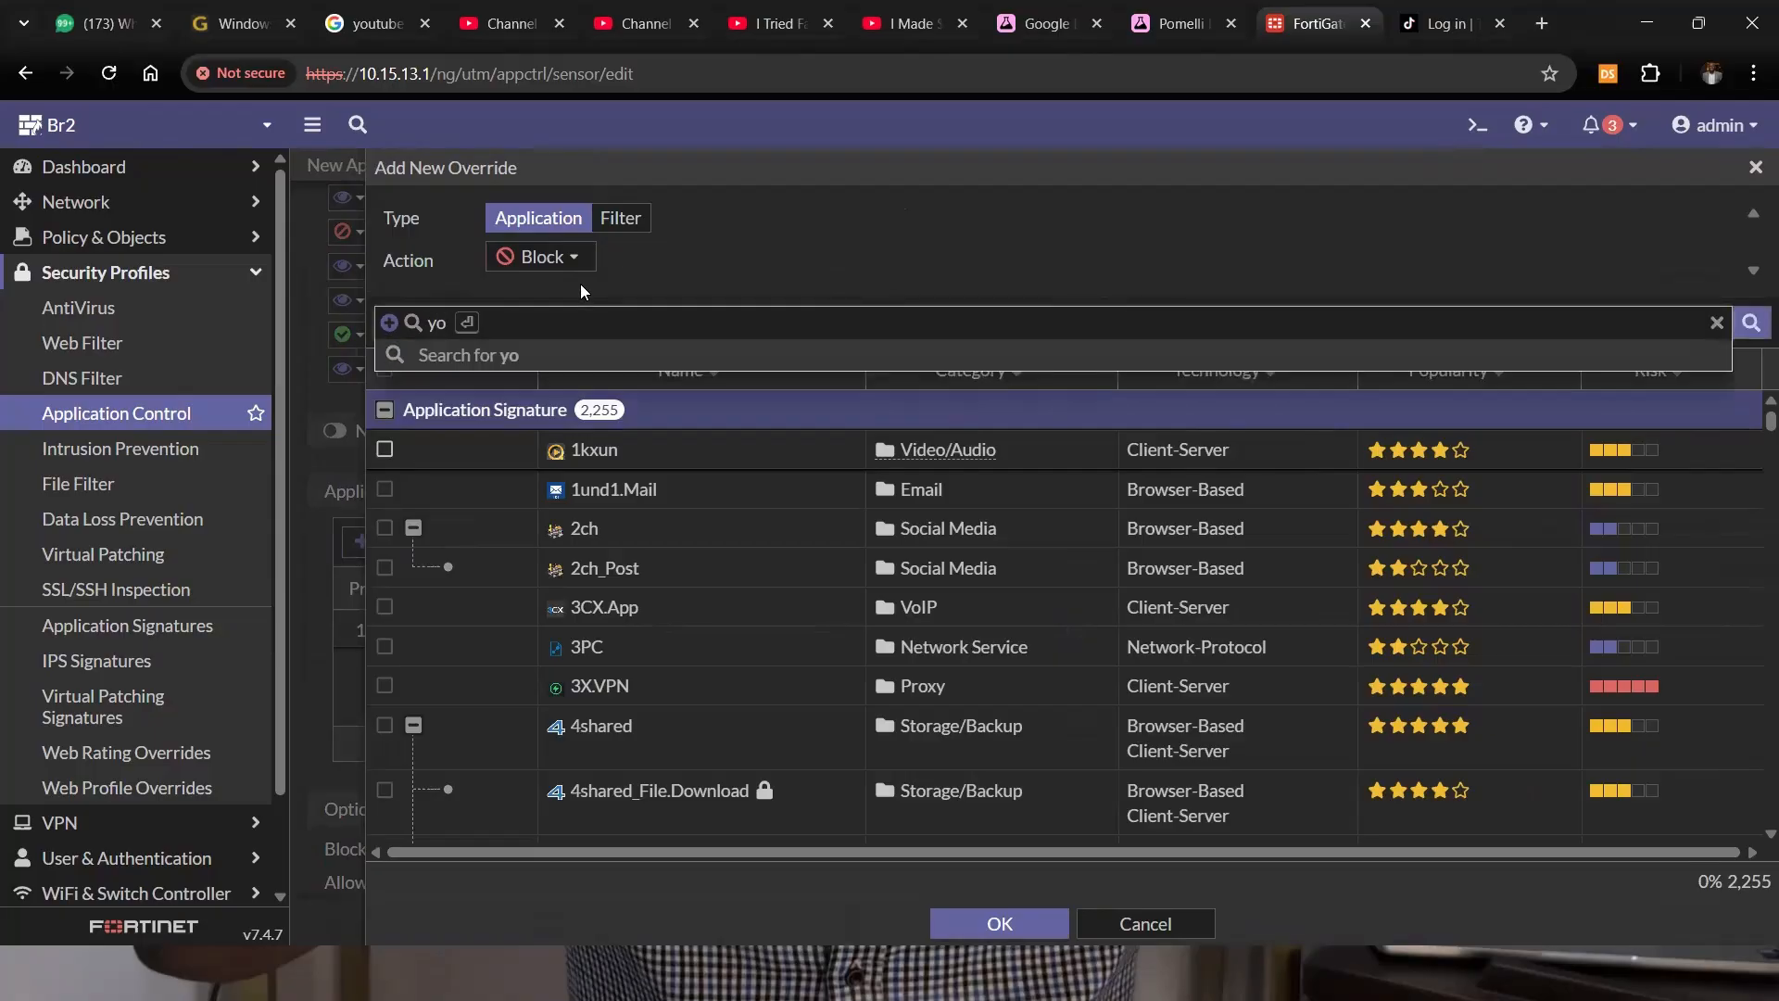
text(utube)
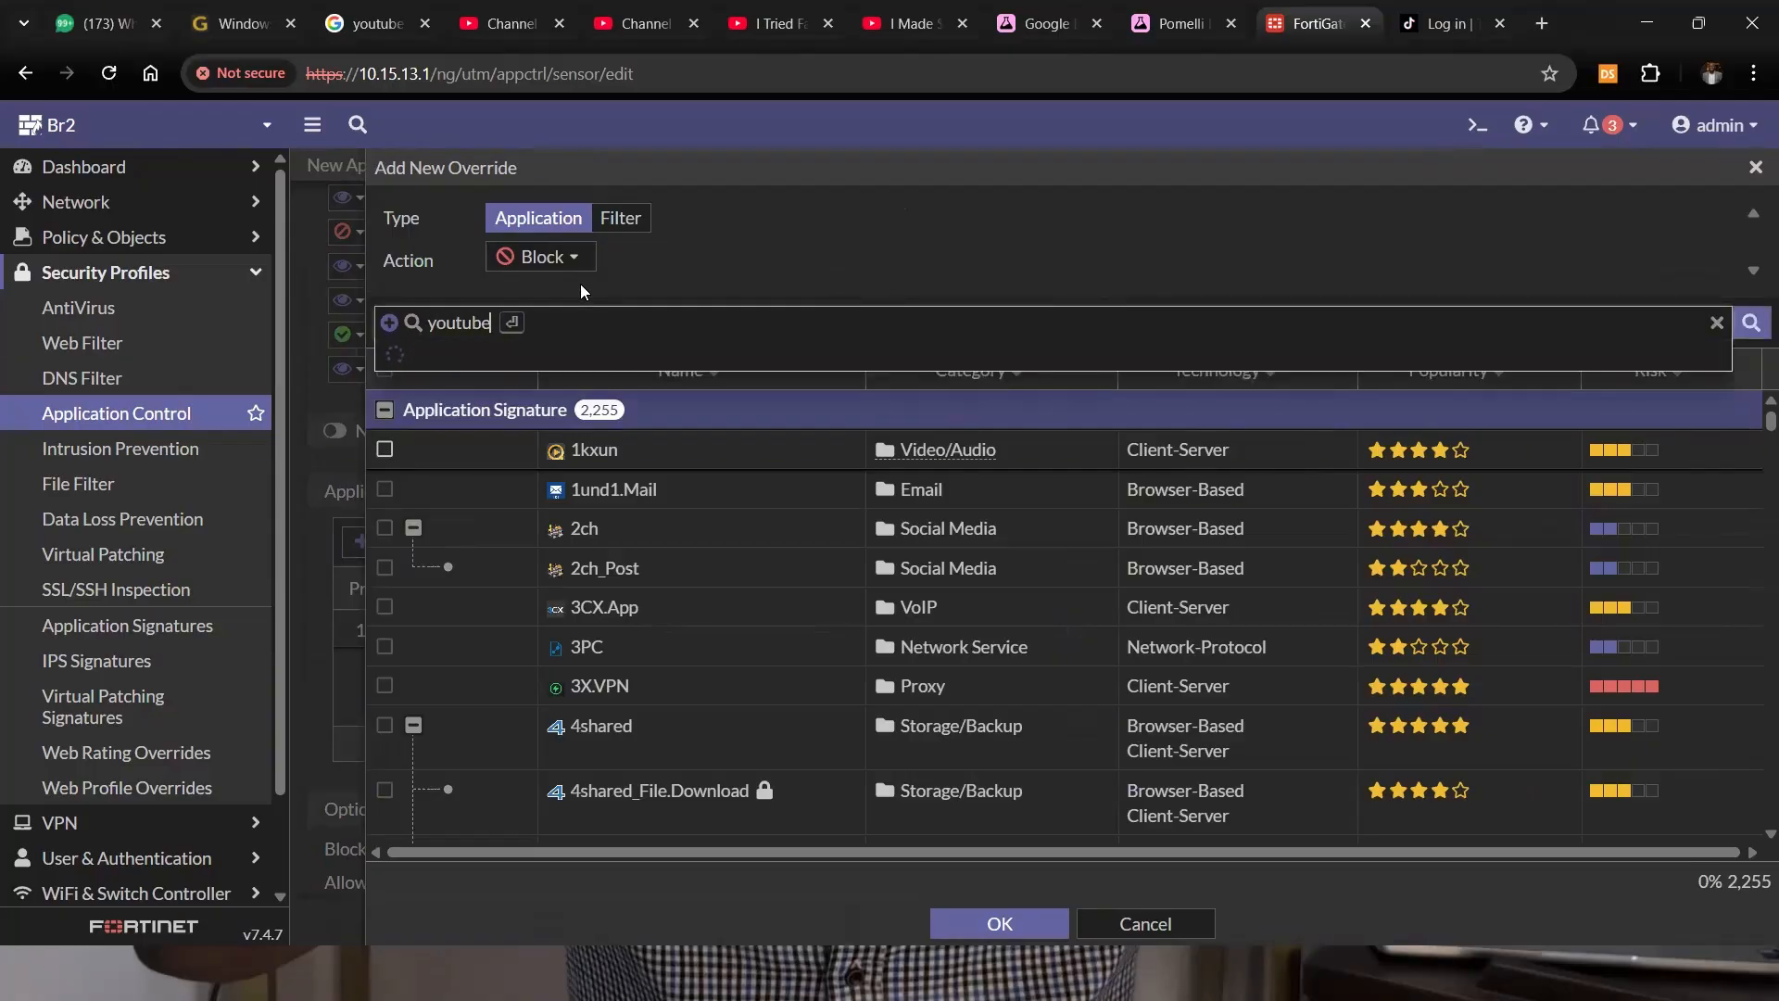
key(Return)
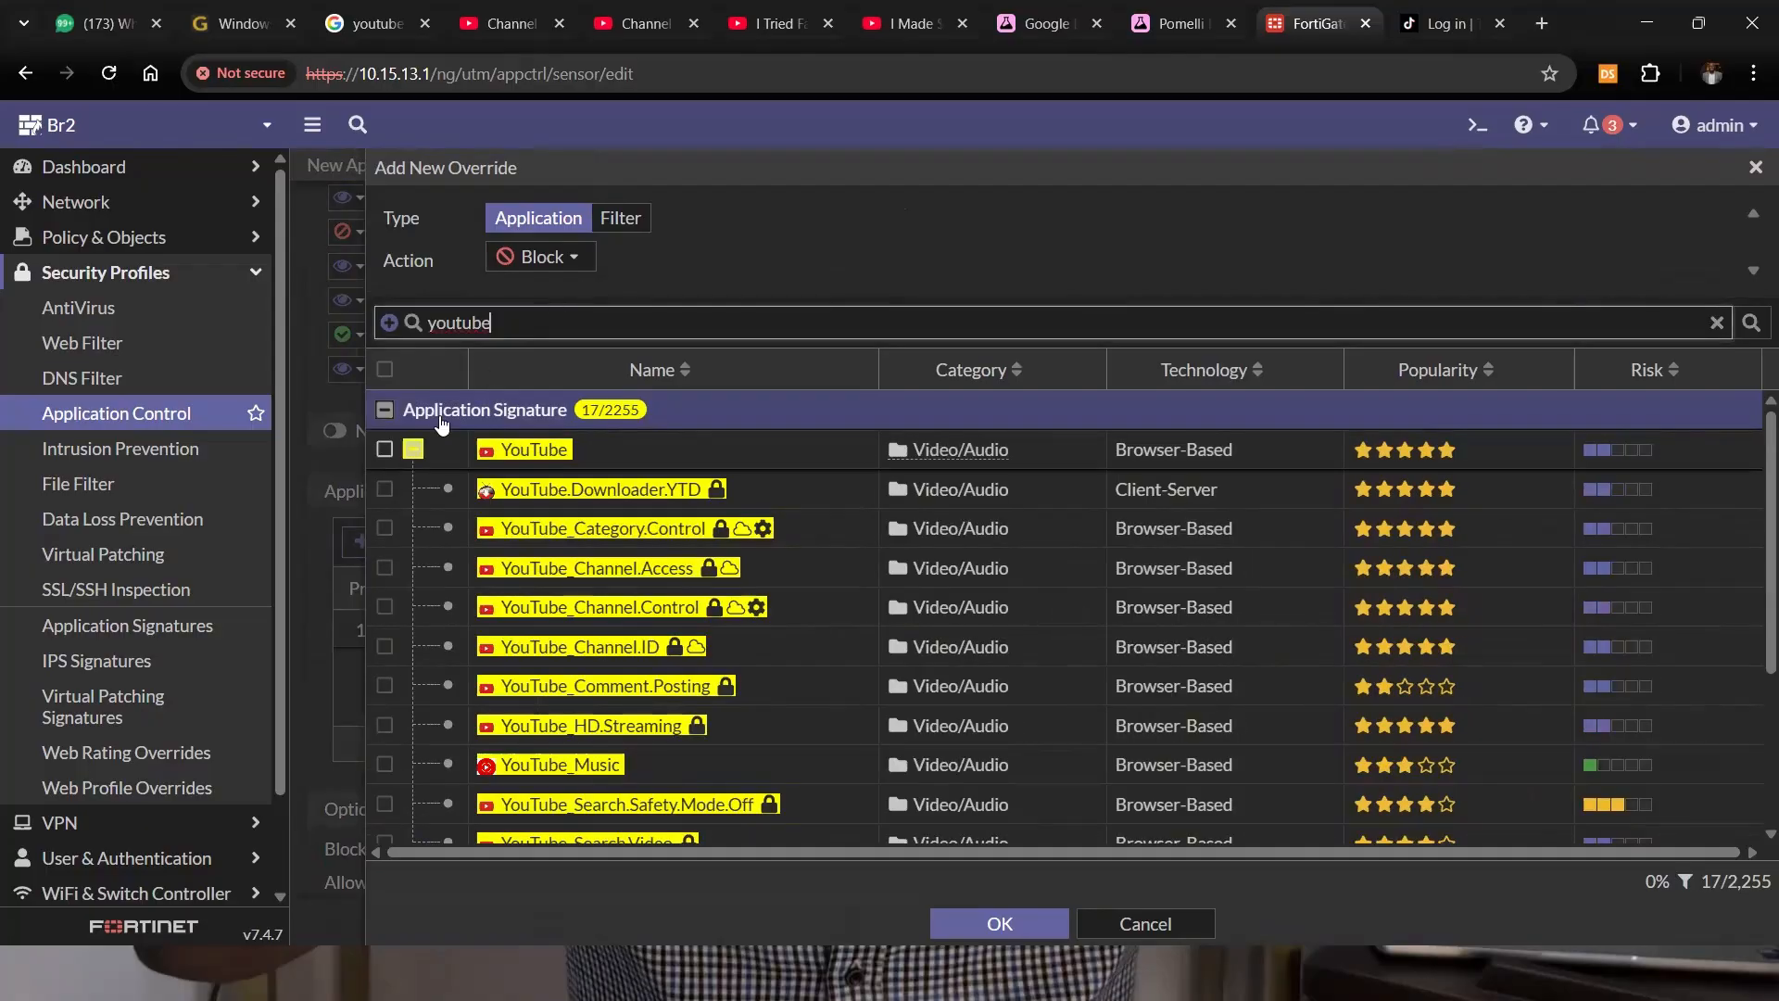
Try selecting the main YouTube signature, look through the other YouTube signatures, and clear the selection.
click(387, 452)
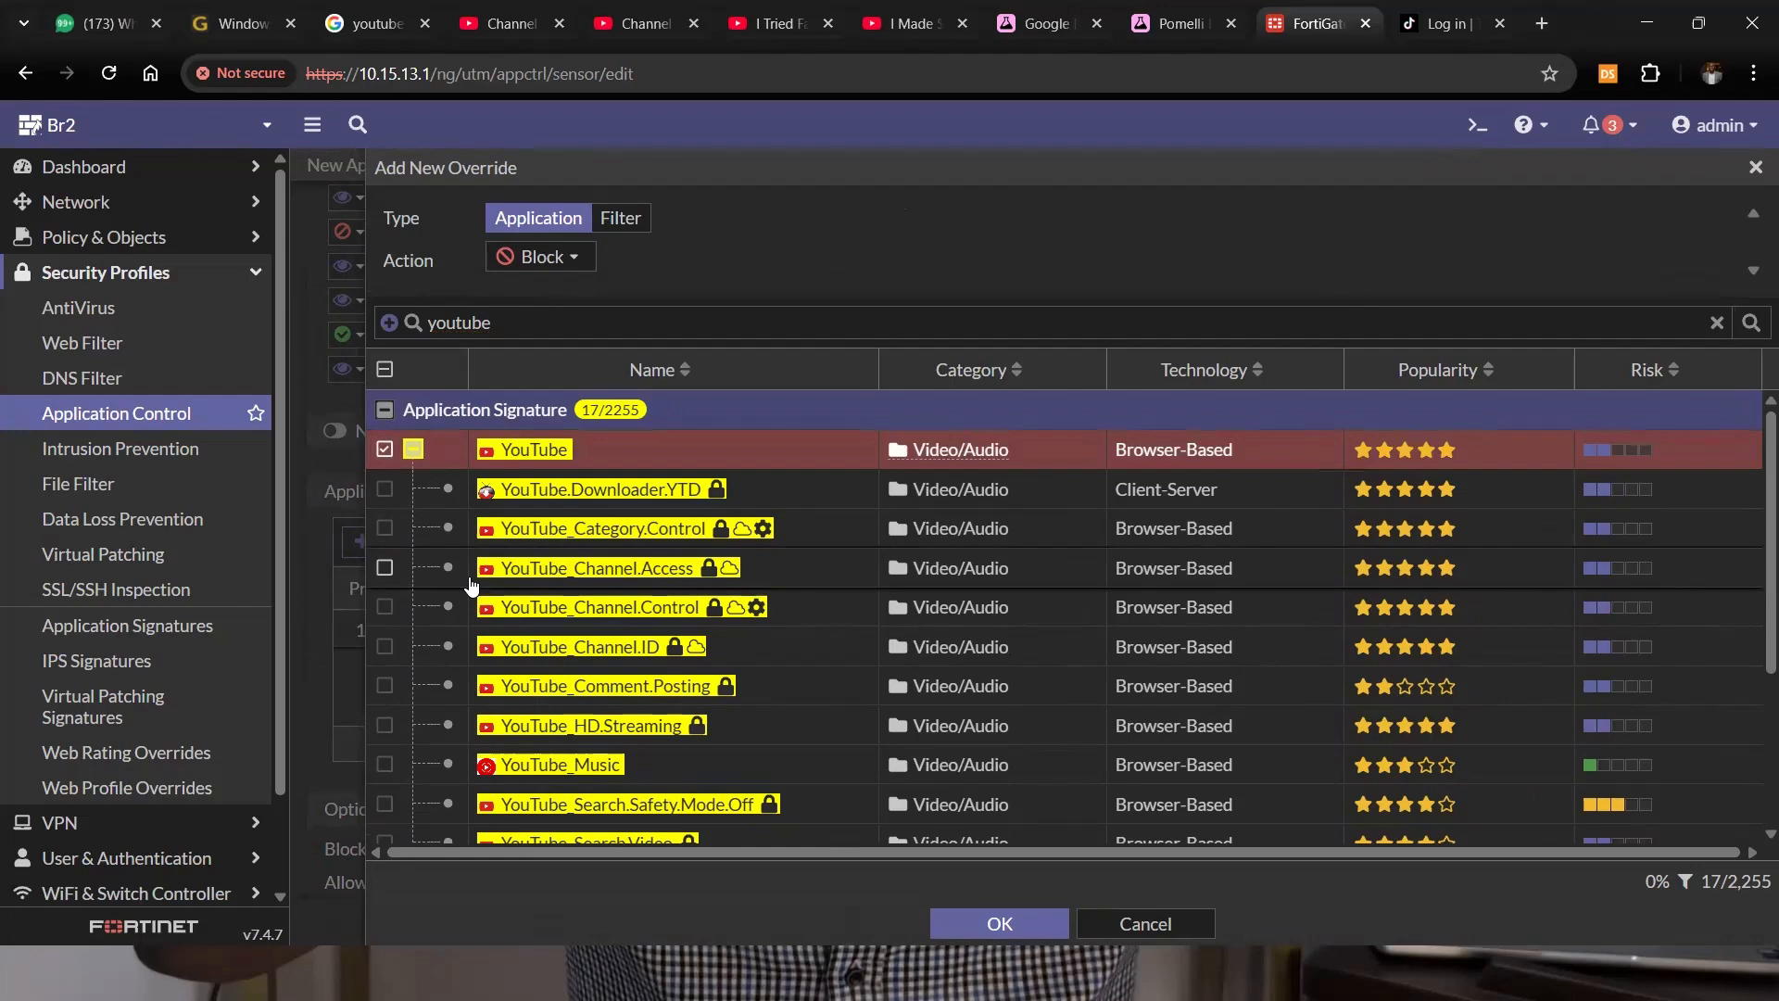
scroll(471, 586, down, 3)
scroll(472, 585, up, 3)
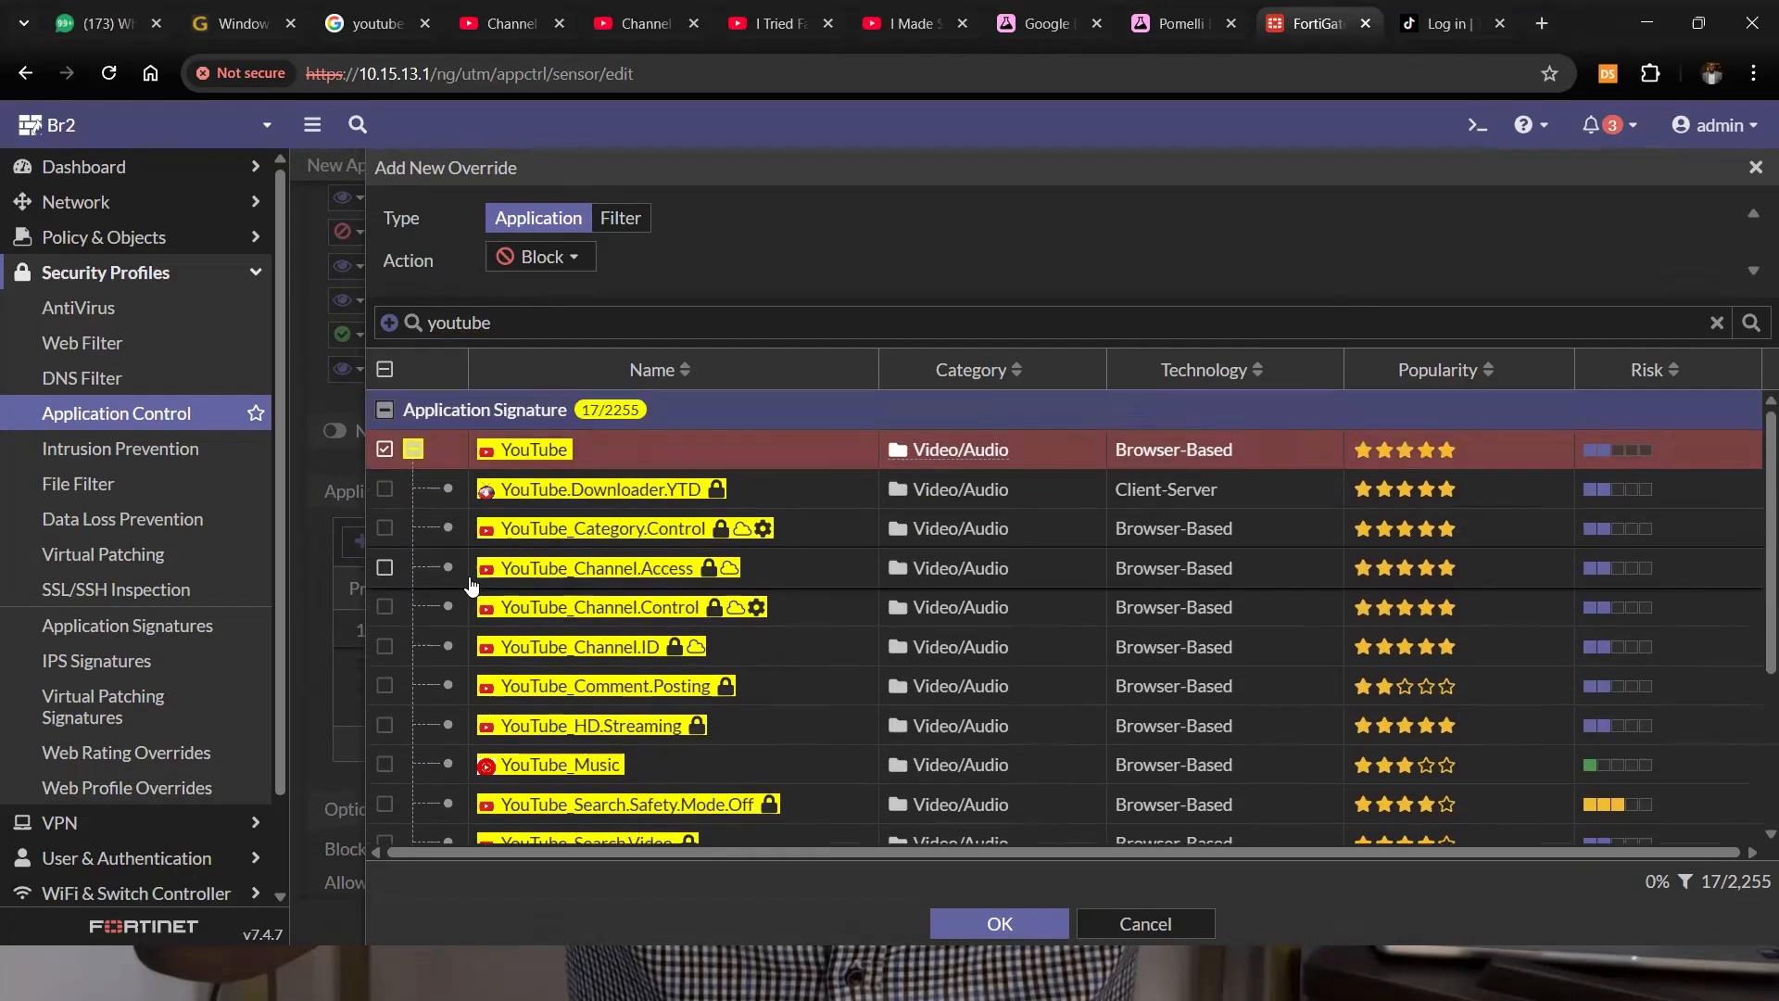
click(385, 451)
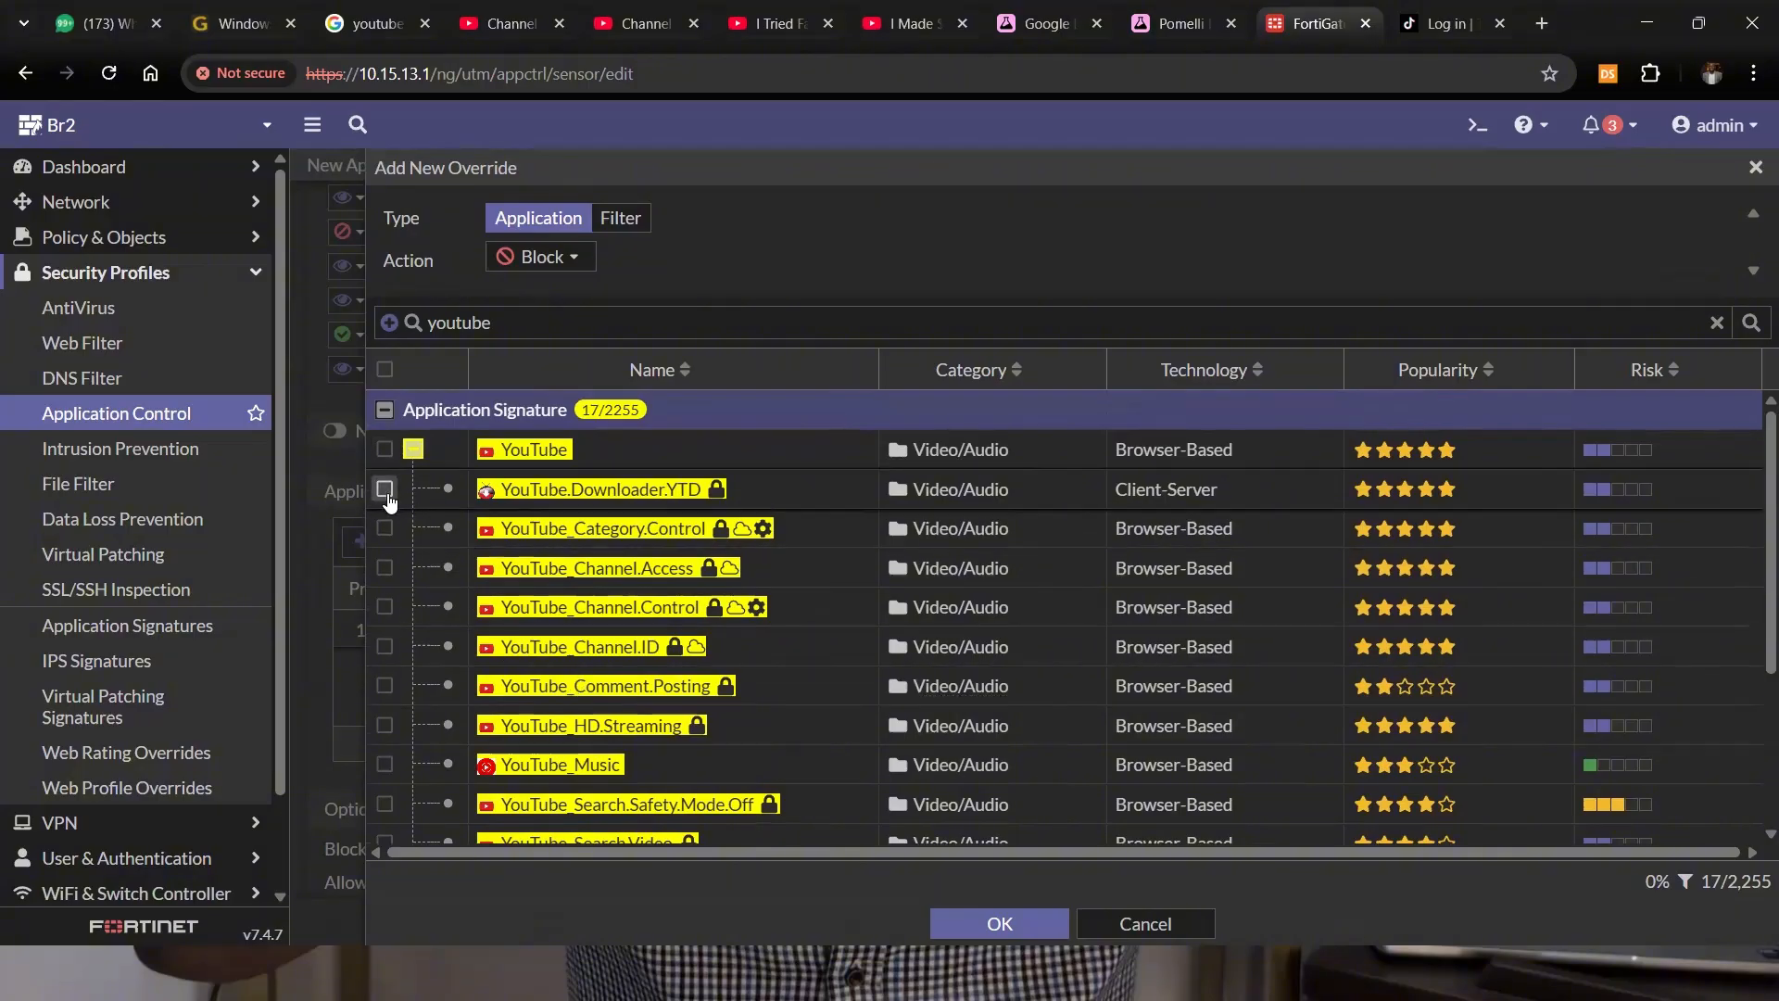
Select the YouTube.Downloader.YTD signature, look through the remaining YouTube signatures, and try selecting YouTube_Shorts before clearing it again.
click(386, 490)
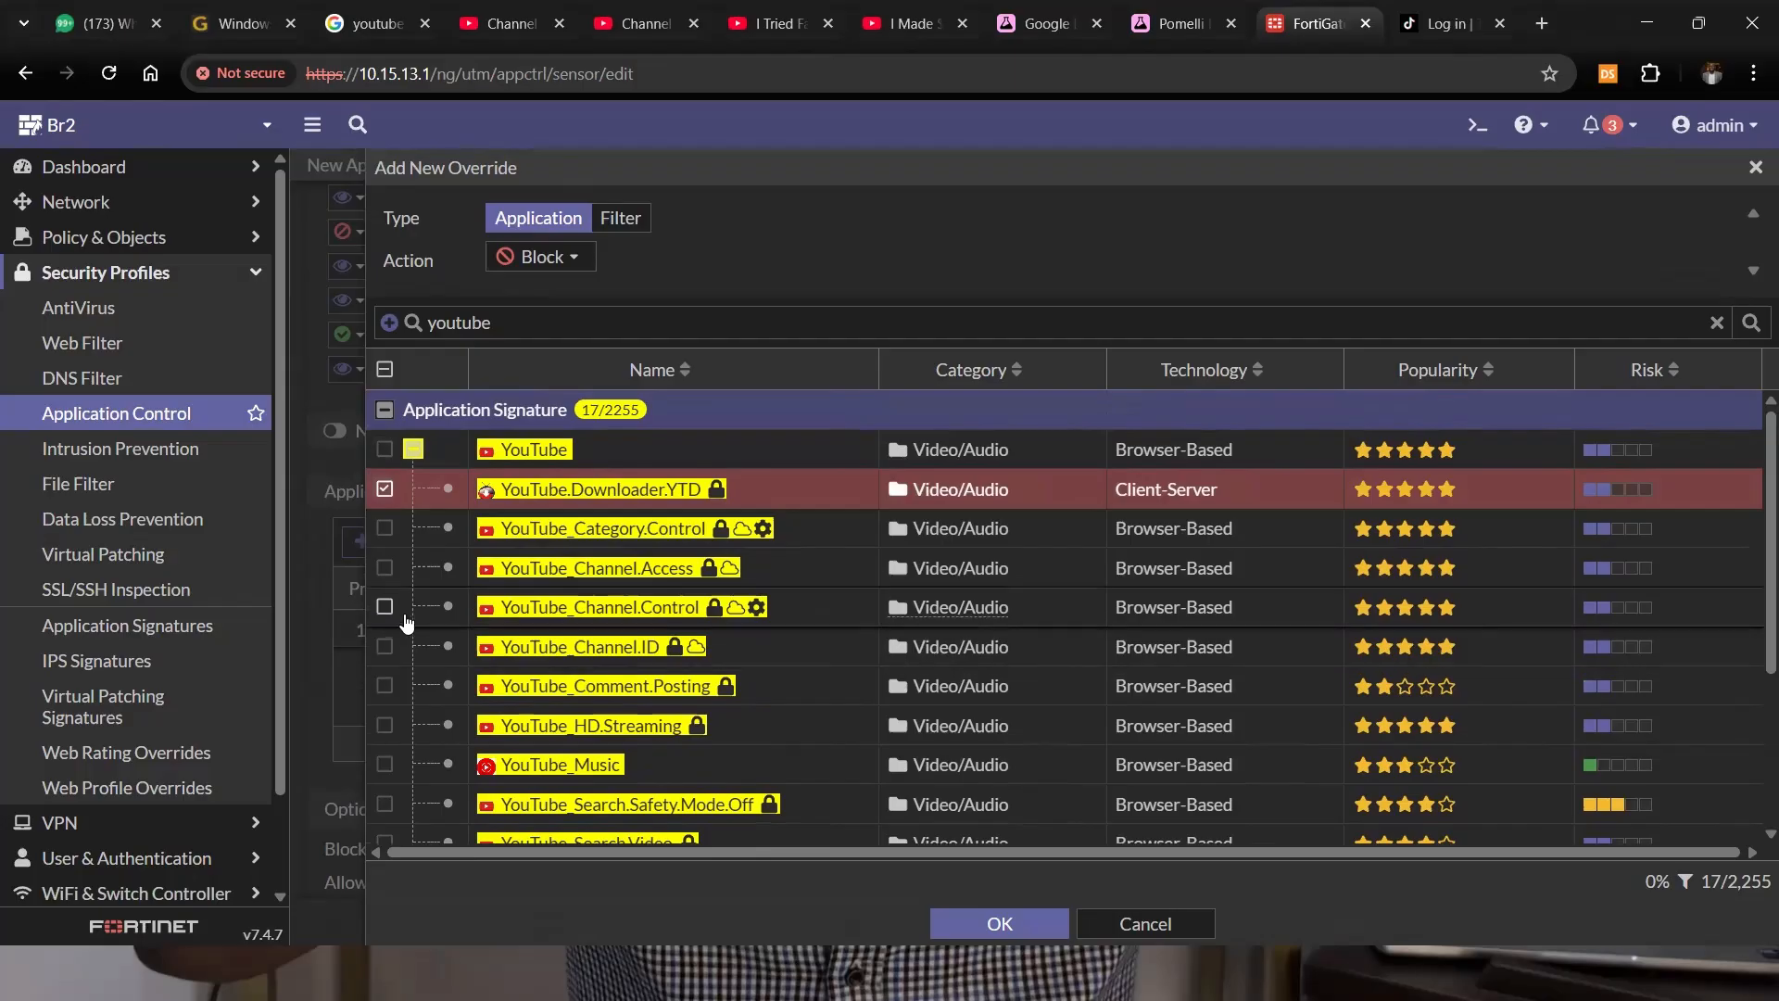
scroll(399, 609, down, 1)
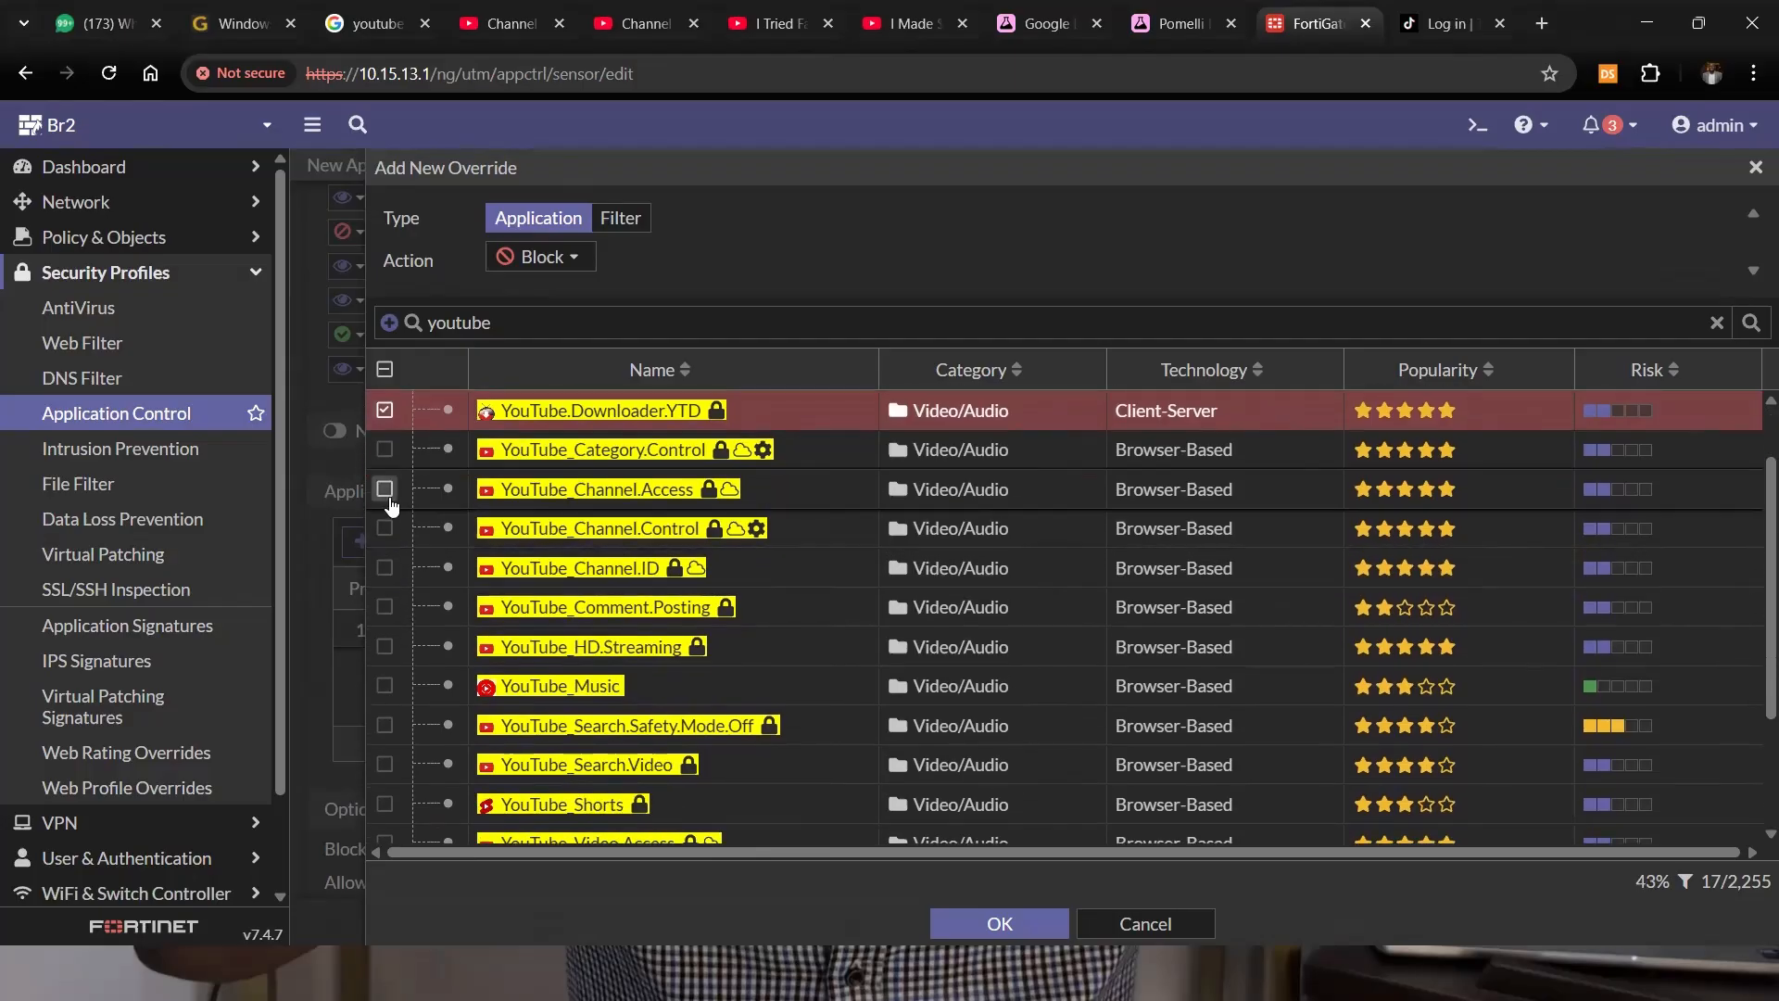
scroll(426, 660, down, 2)
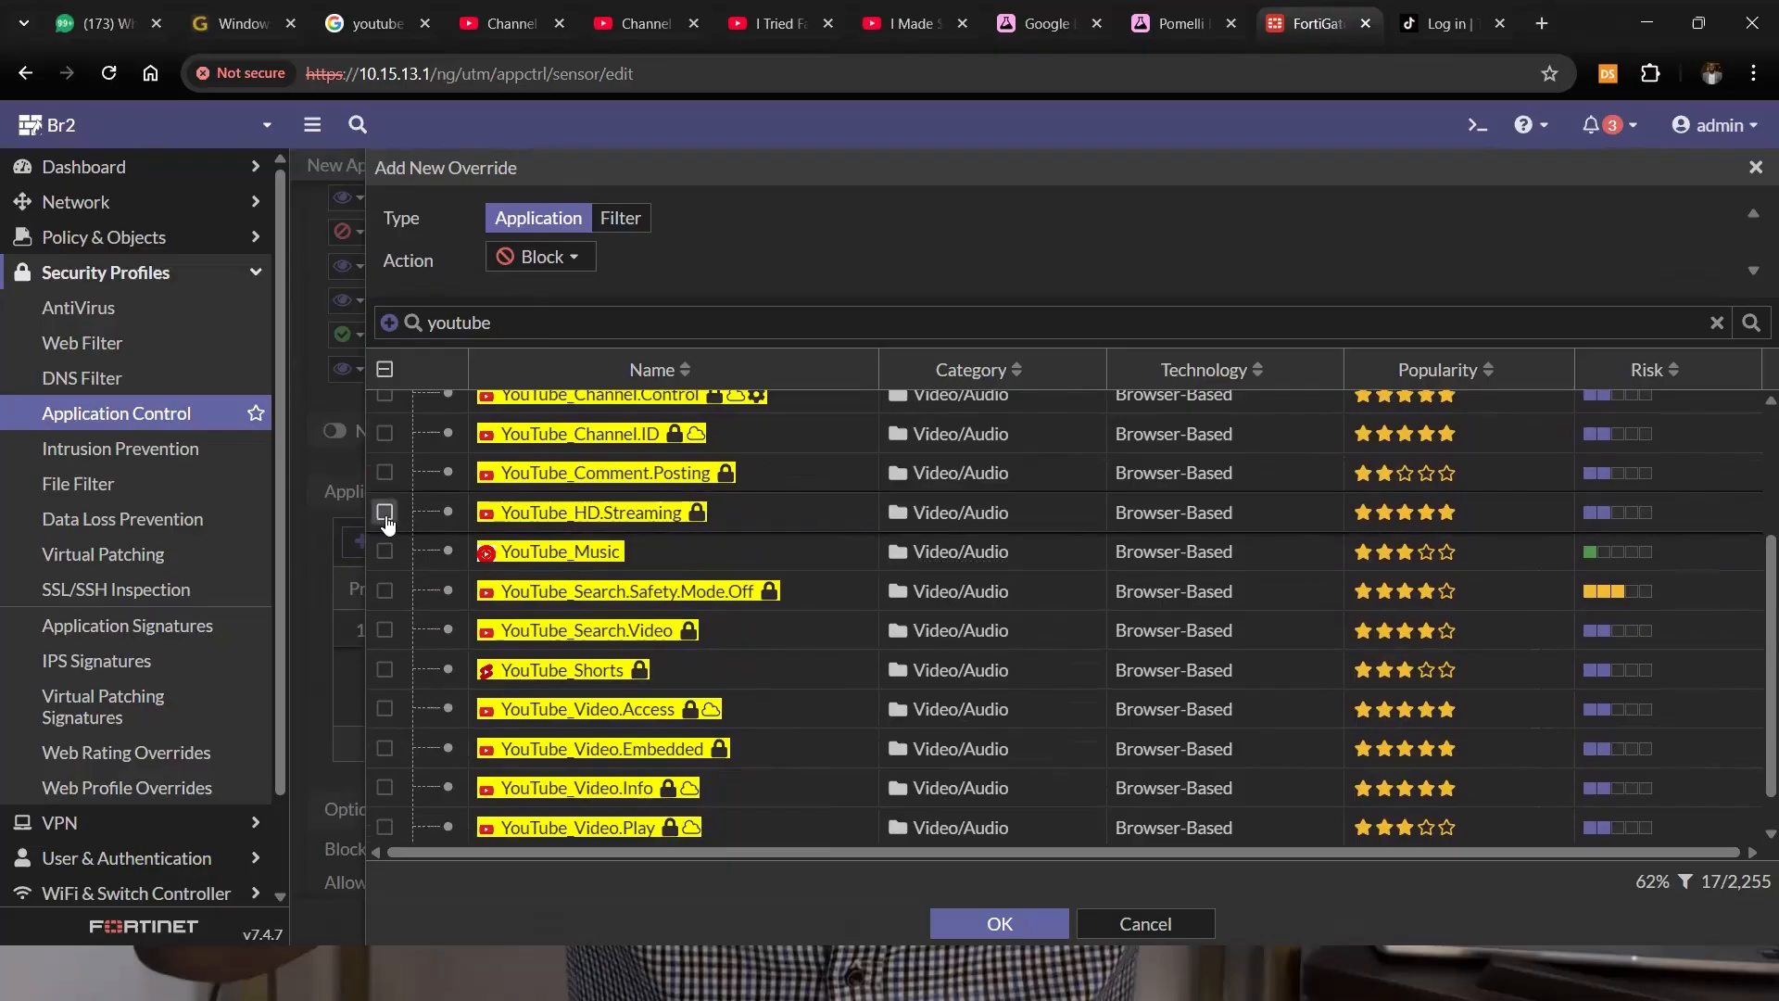
scroll(427, 667, down, 1)
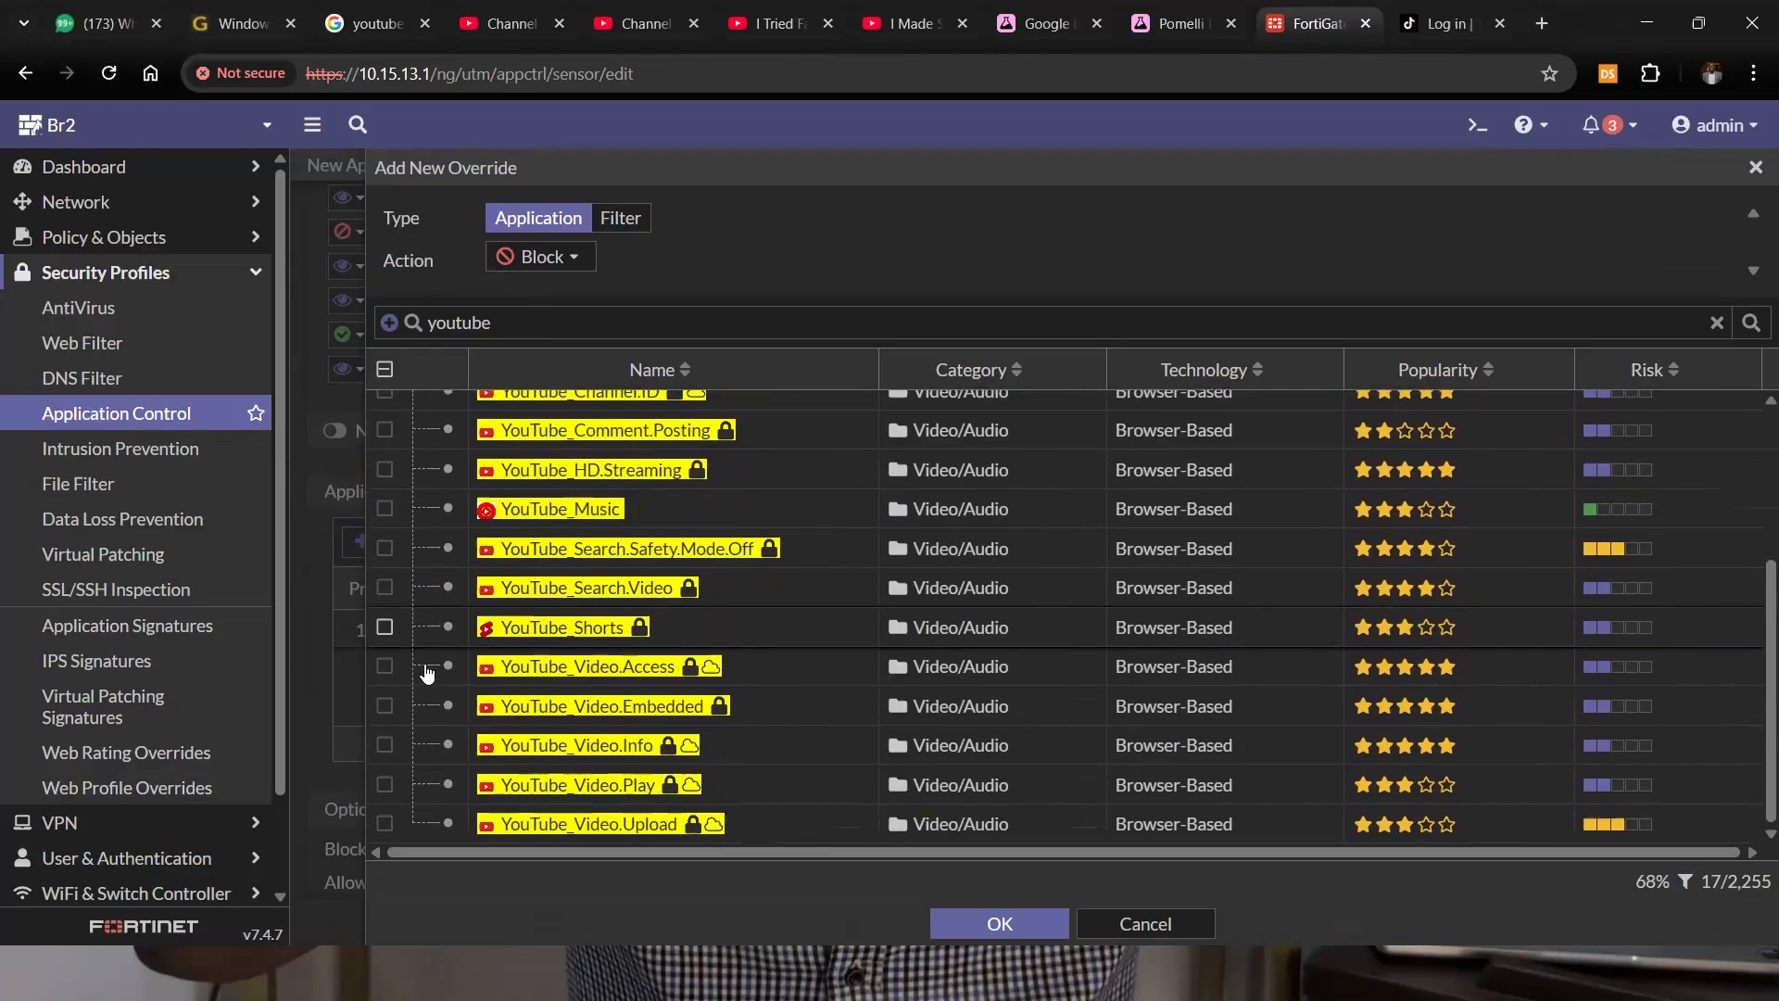
click(386, 630)
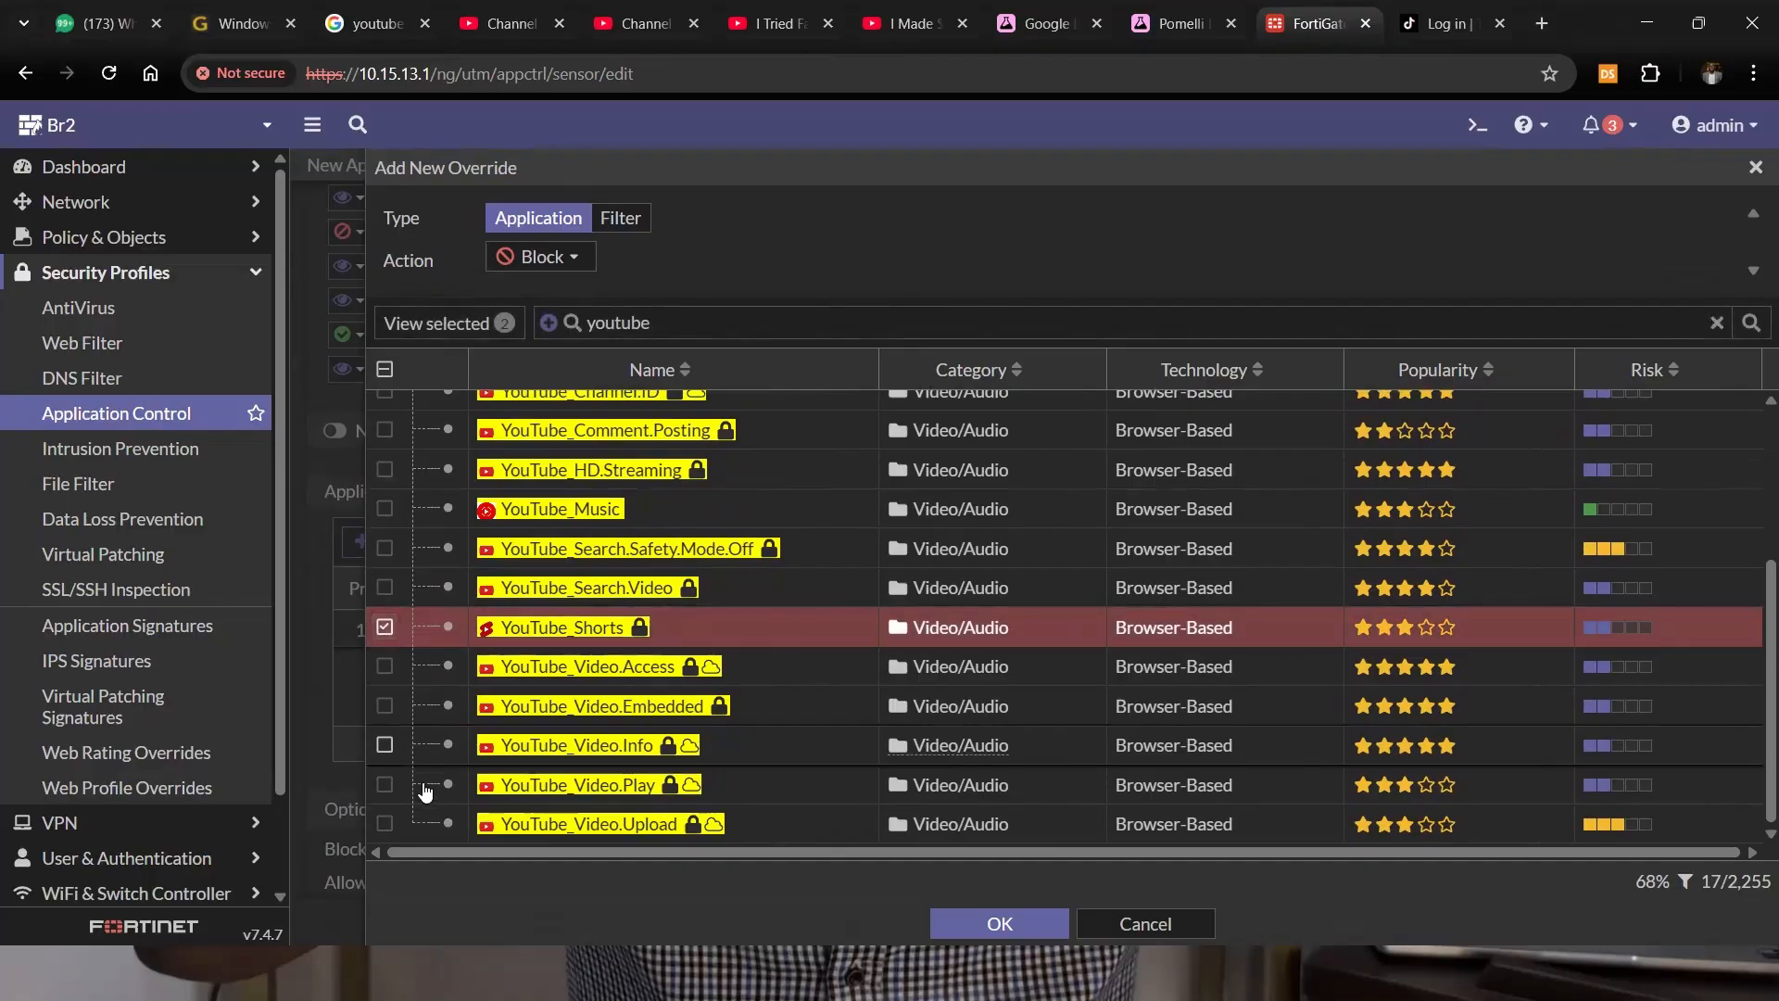
click(385, 629)
scroll(436, 556, up, 3)
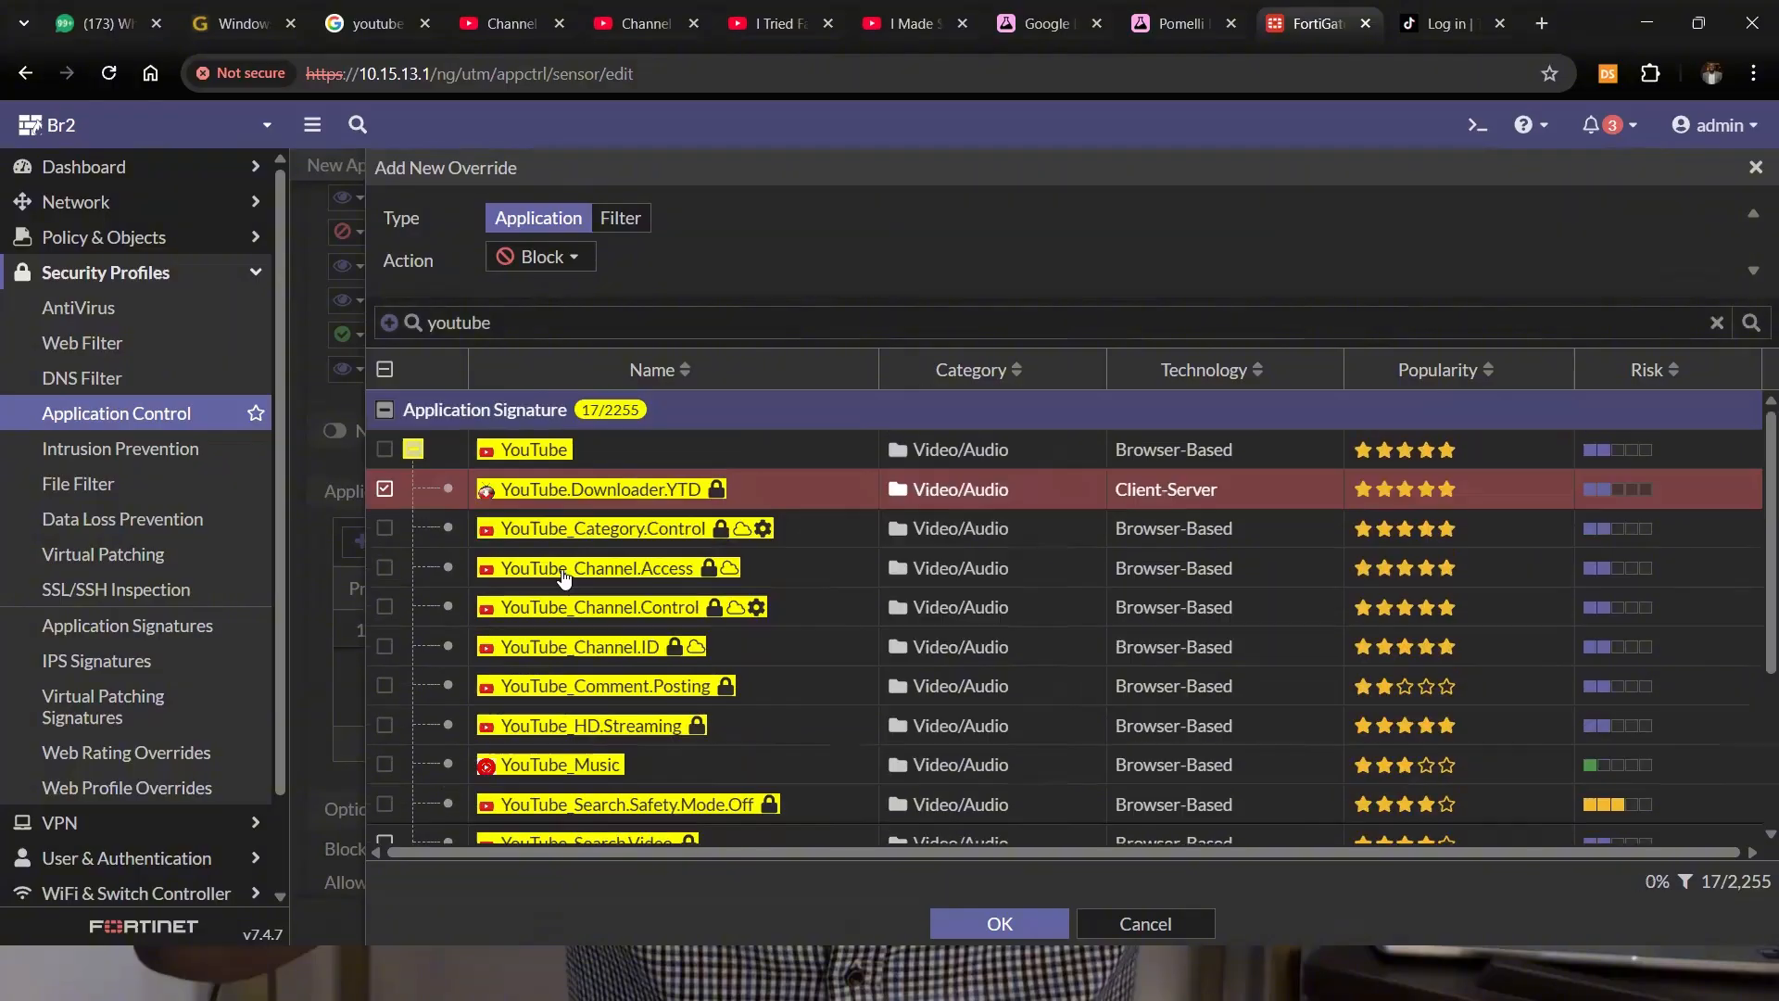
Select the main YouTube signature, deselect YouTube.Downloader.YTD, and add the Block override to the sensor.
click(384, 450)
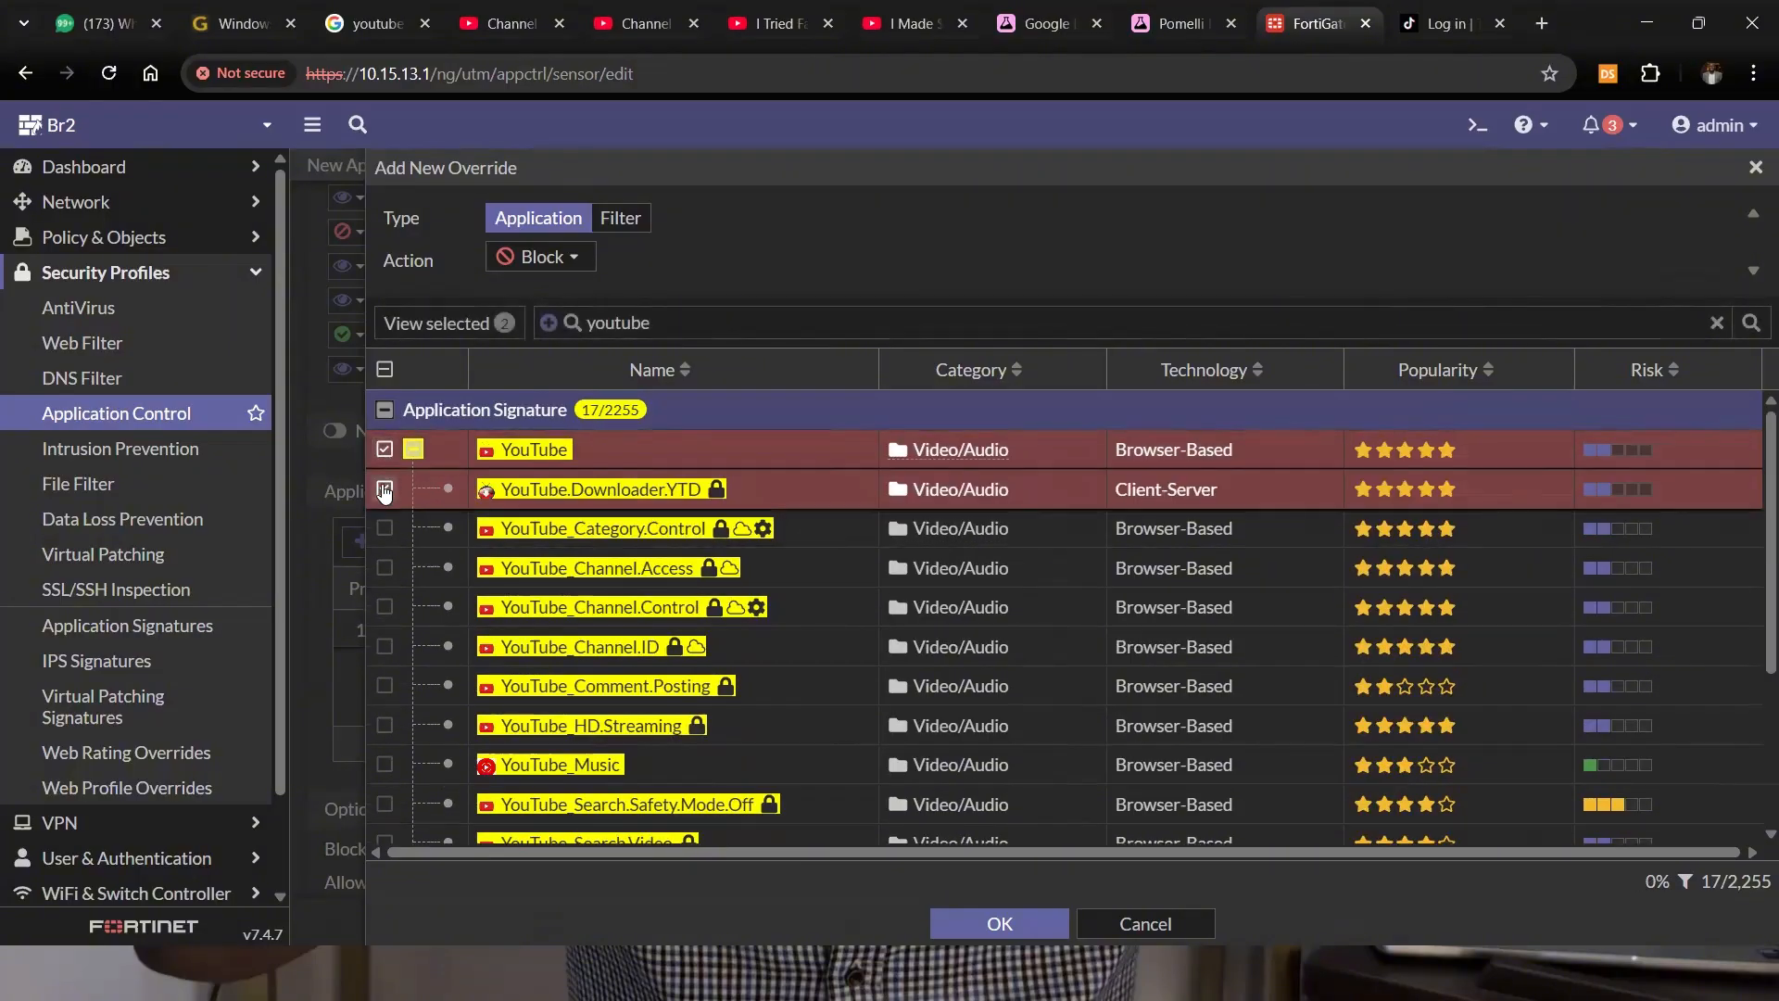
click(385, 489)
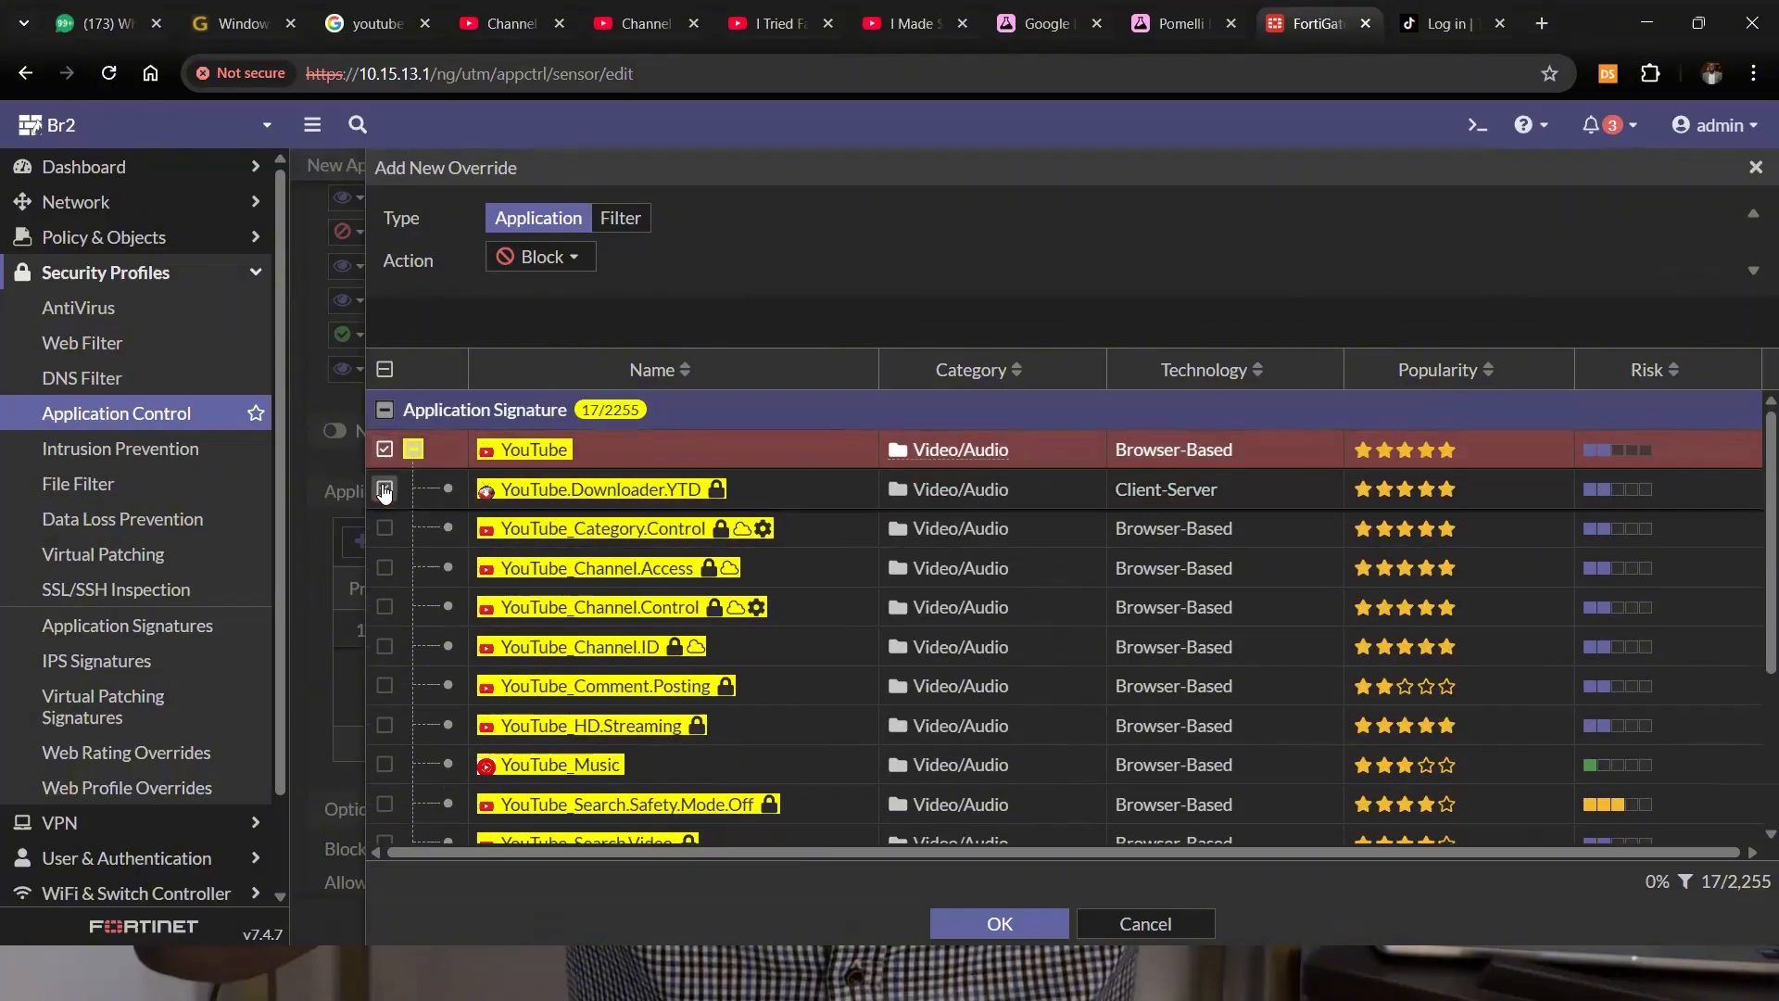
click(1004, 922)
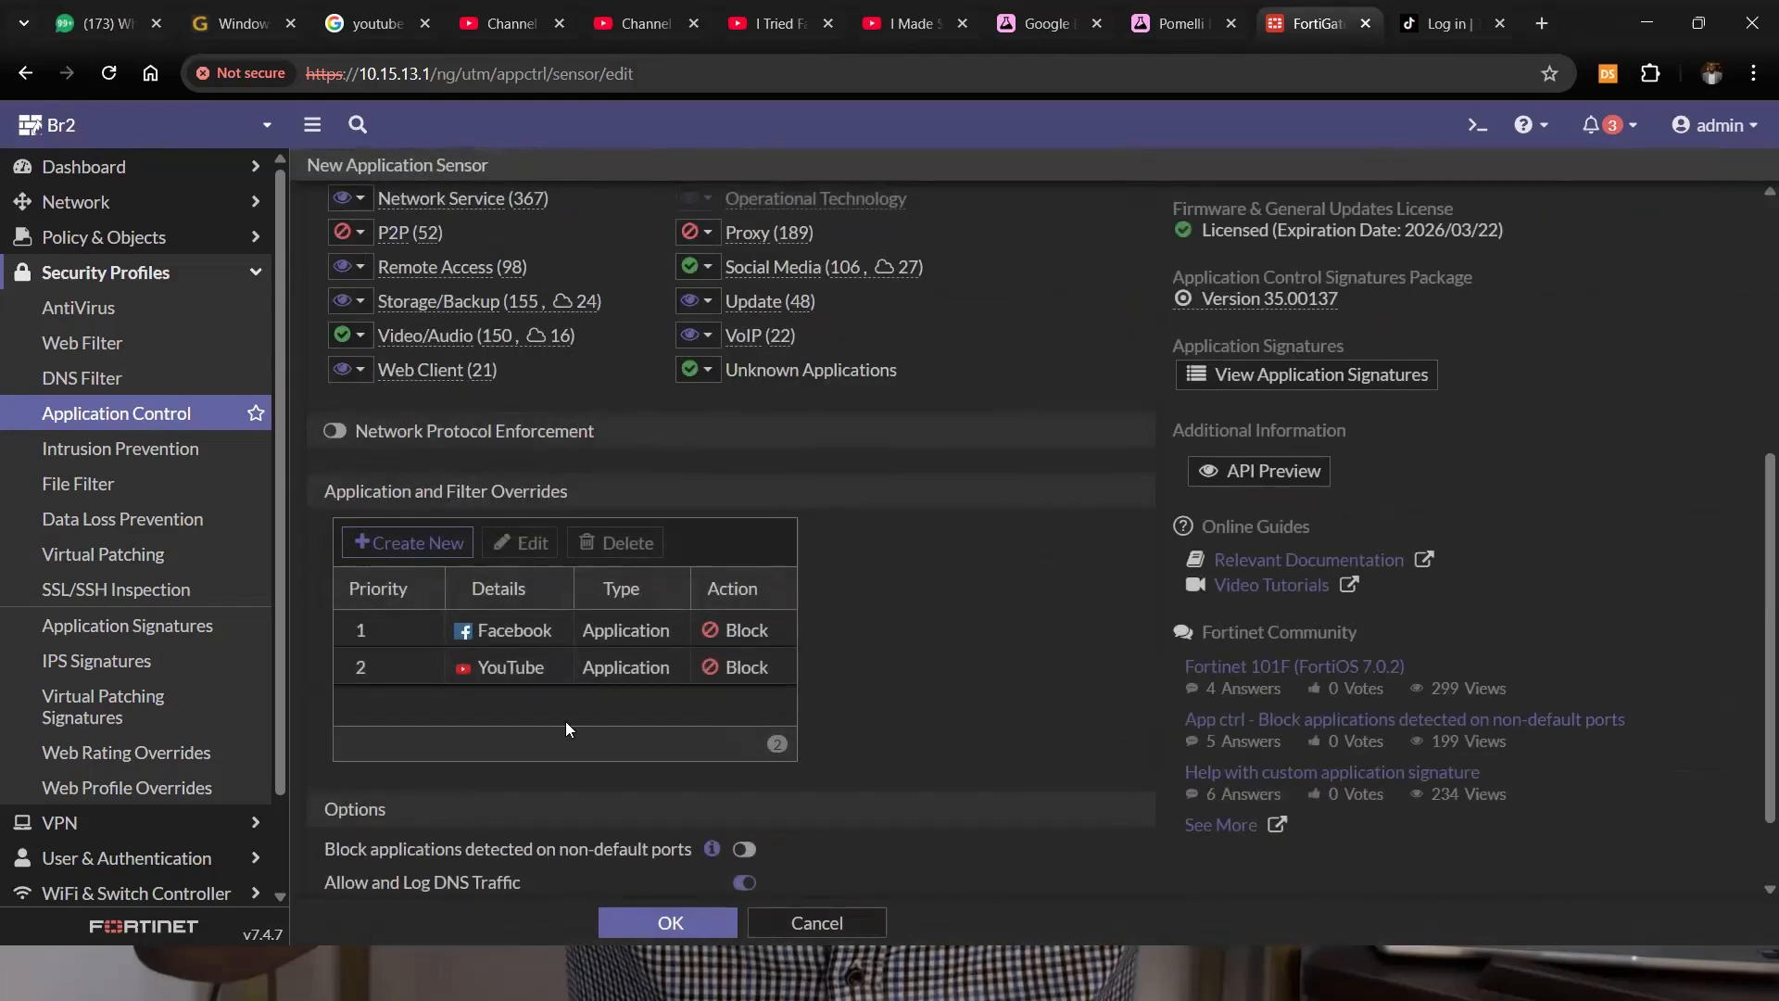
Review the sensor's category actions against the Facebook and YouTube entries in the application overrides.
scroll(346, 474, up, 3)
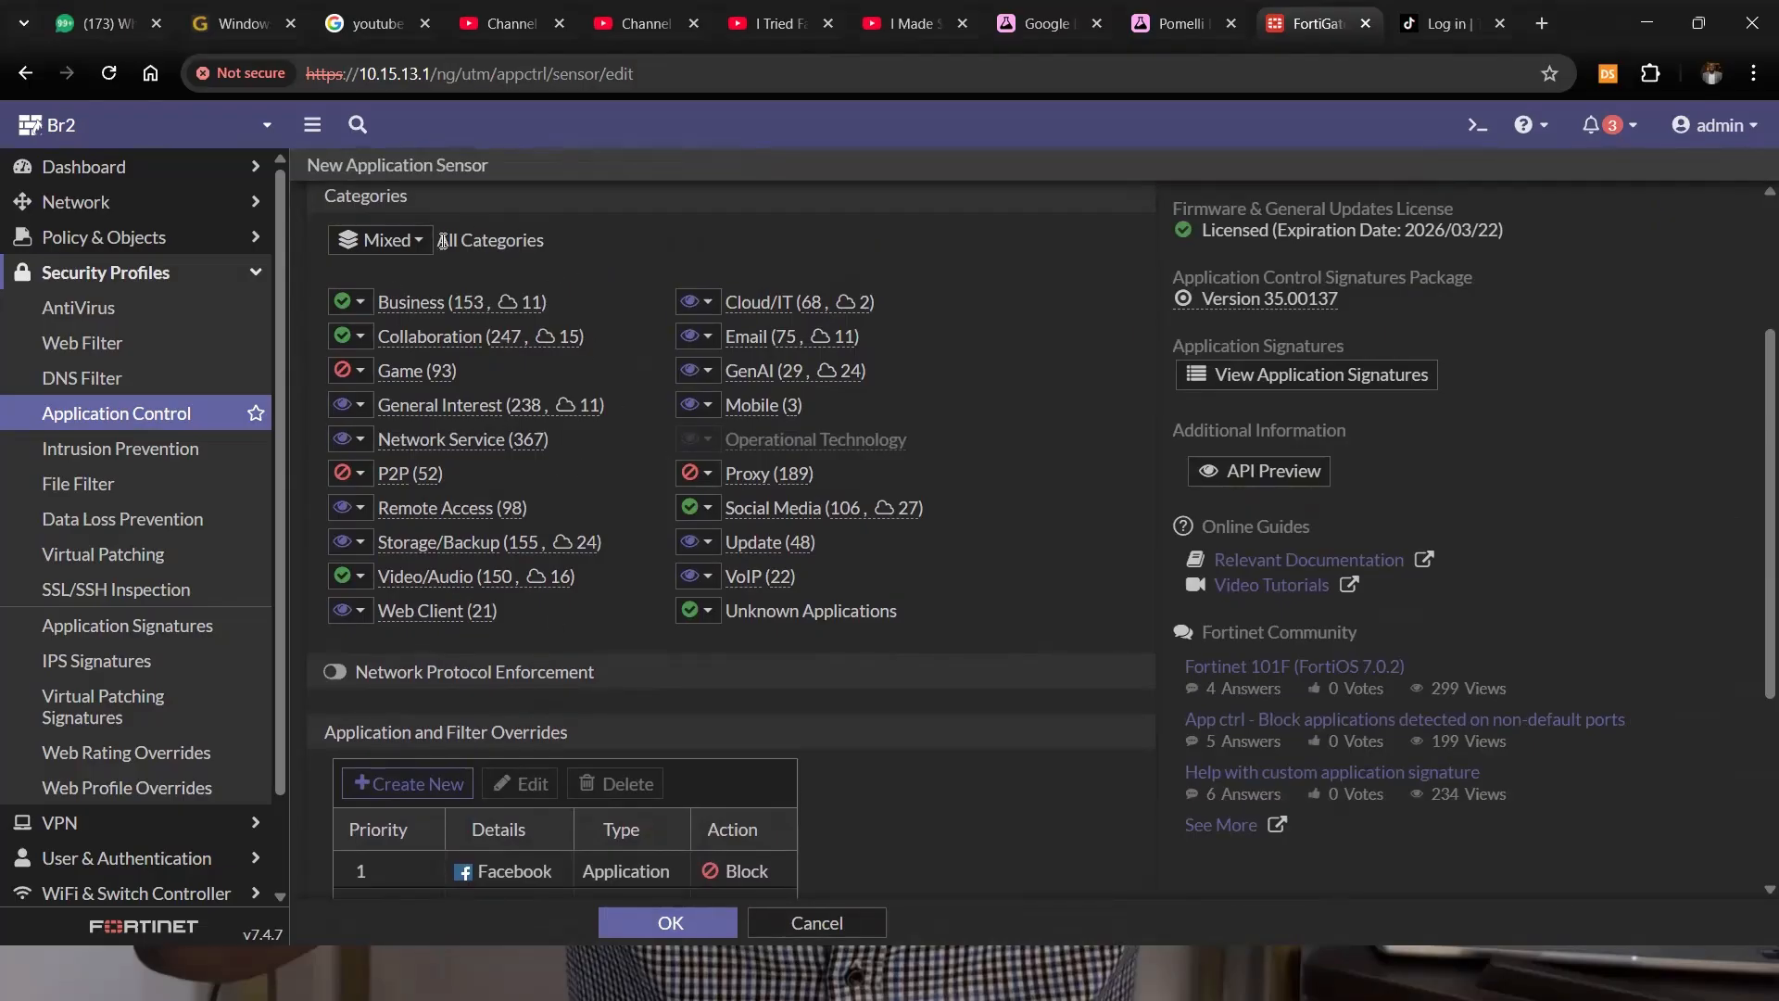
drag(439, 240, 589, 258)
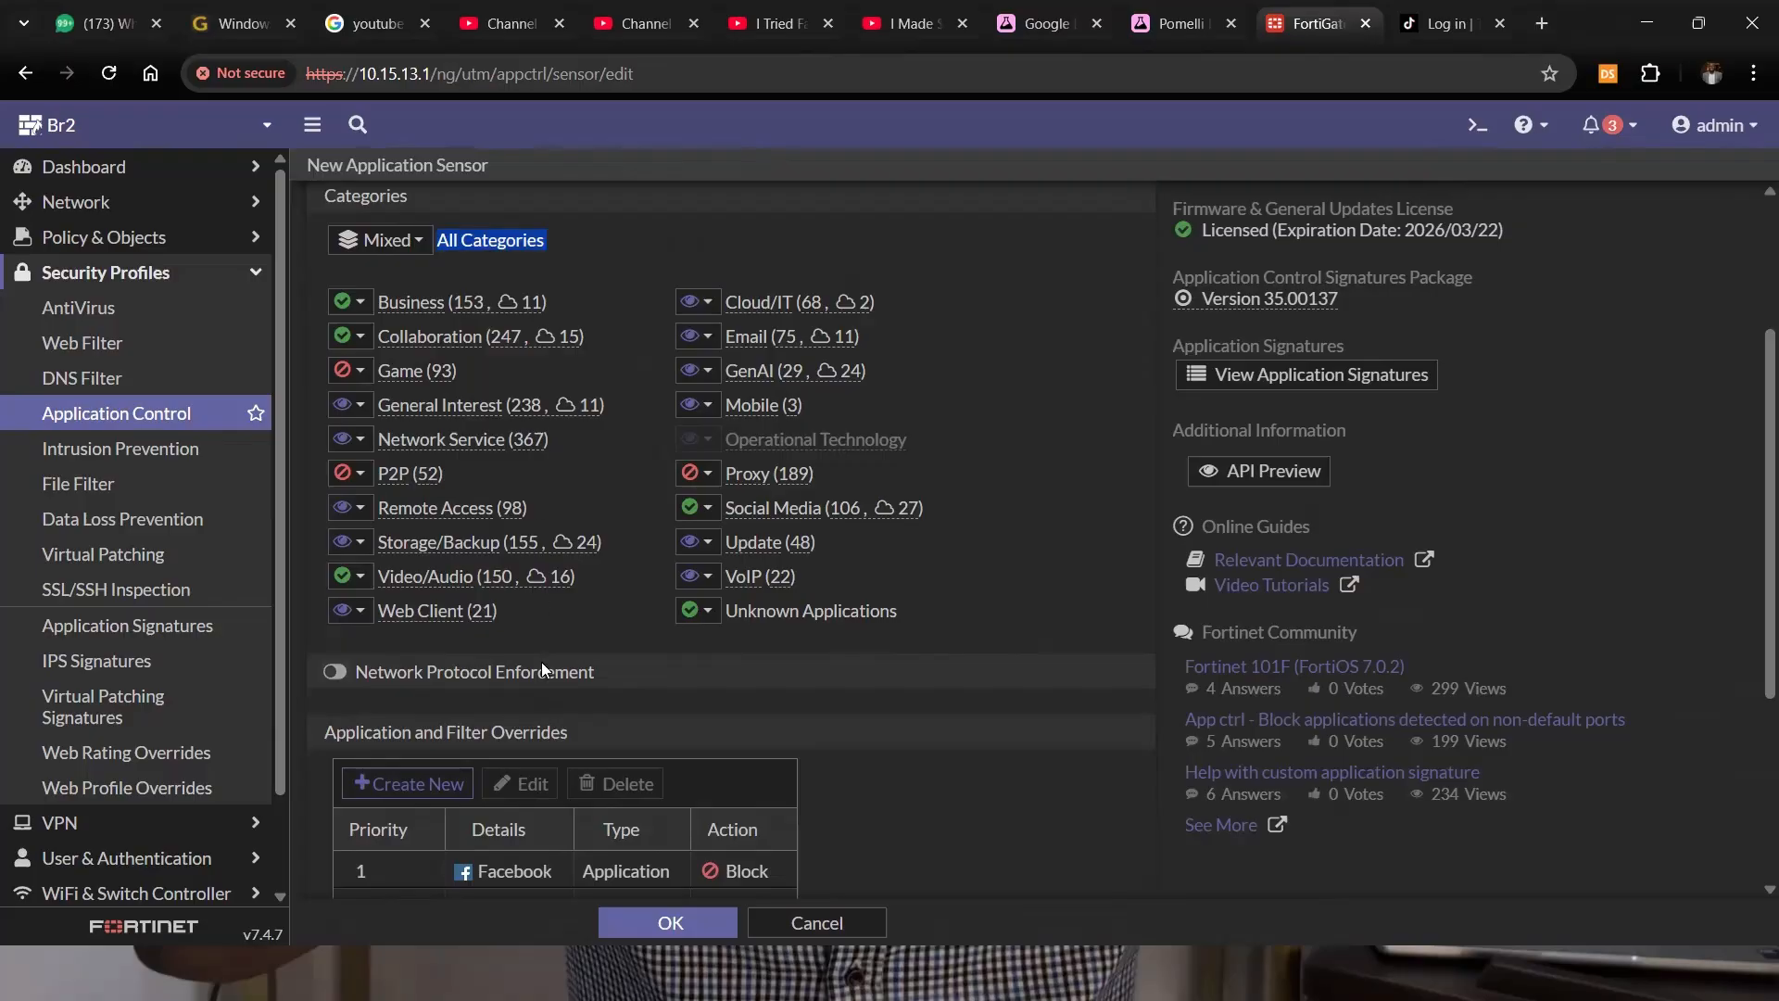
scroll(541, 662, down, 3)
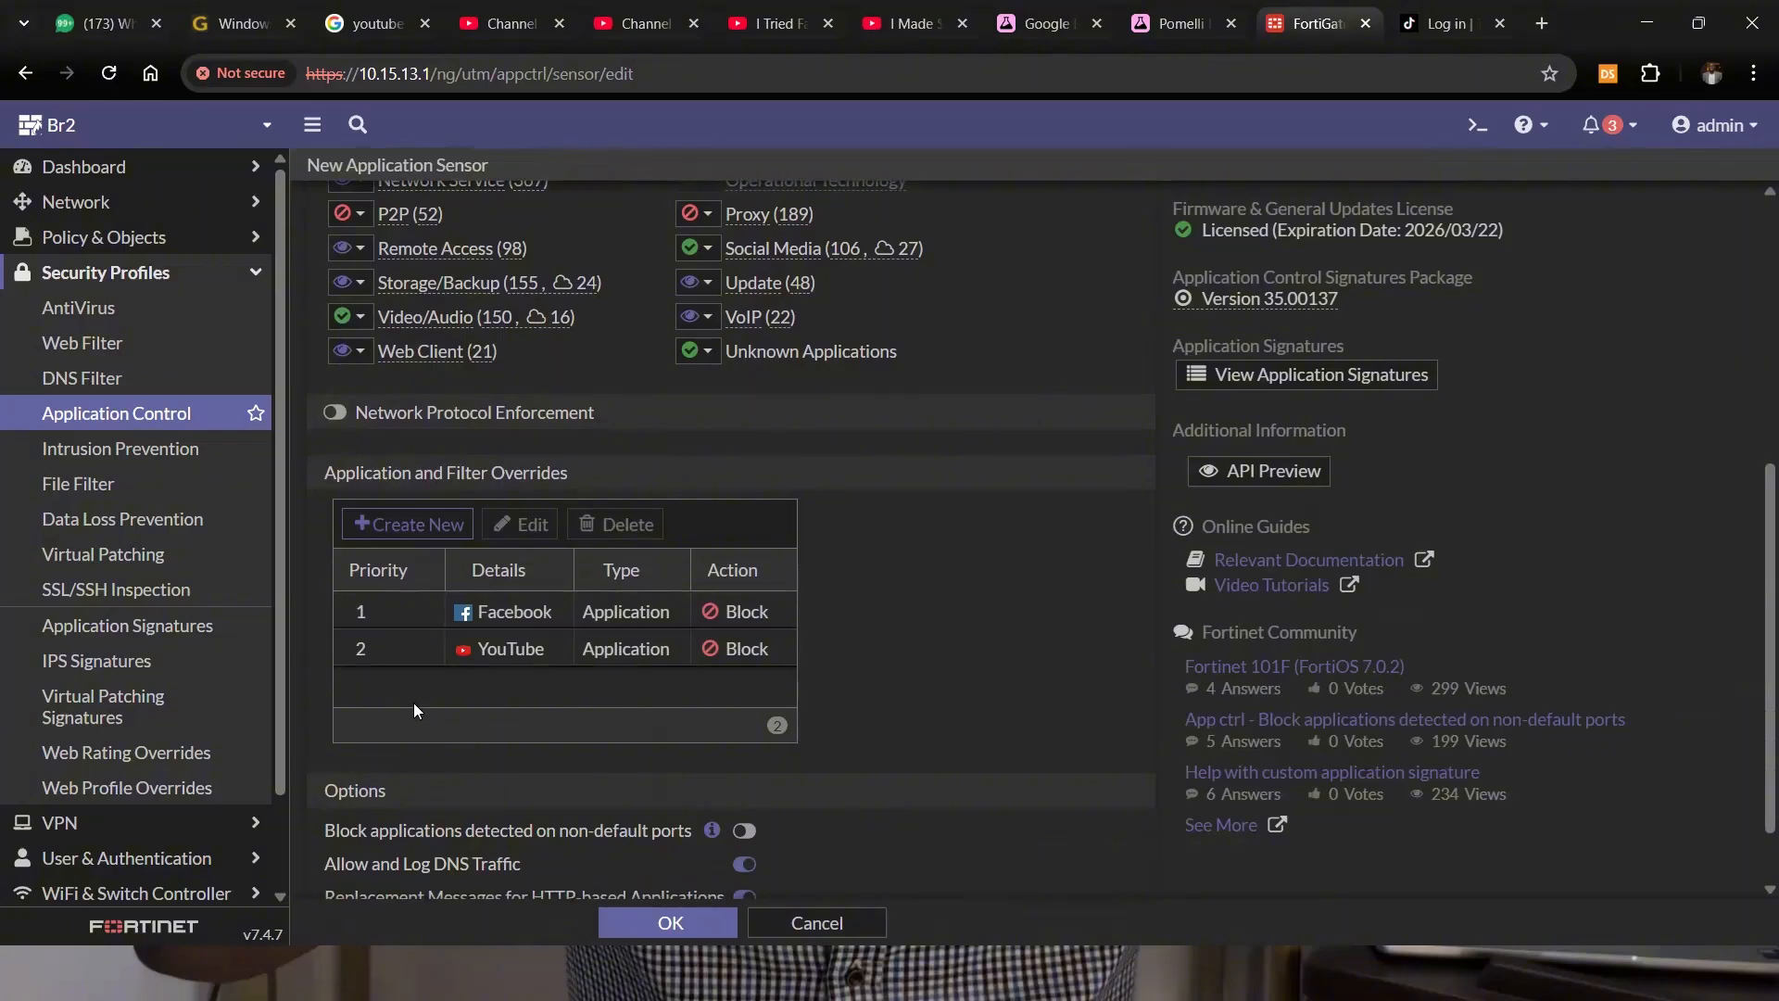
scroll(414, 703, up, 1)
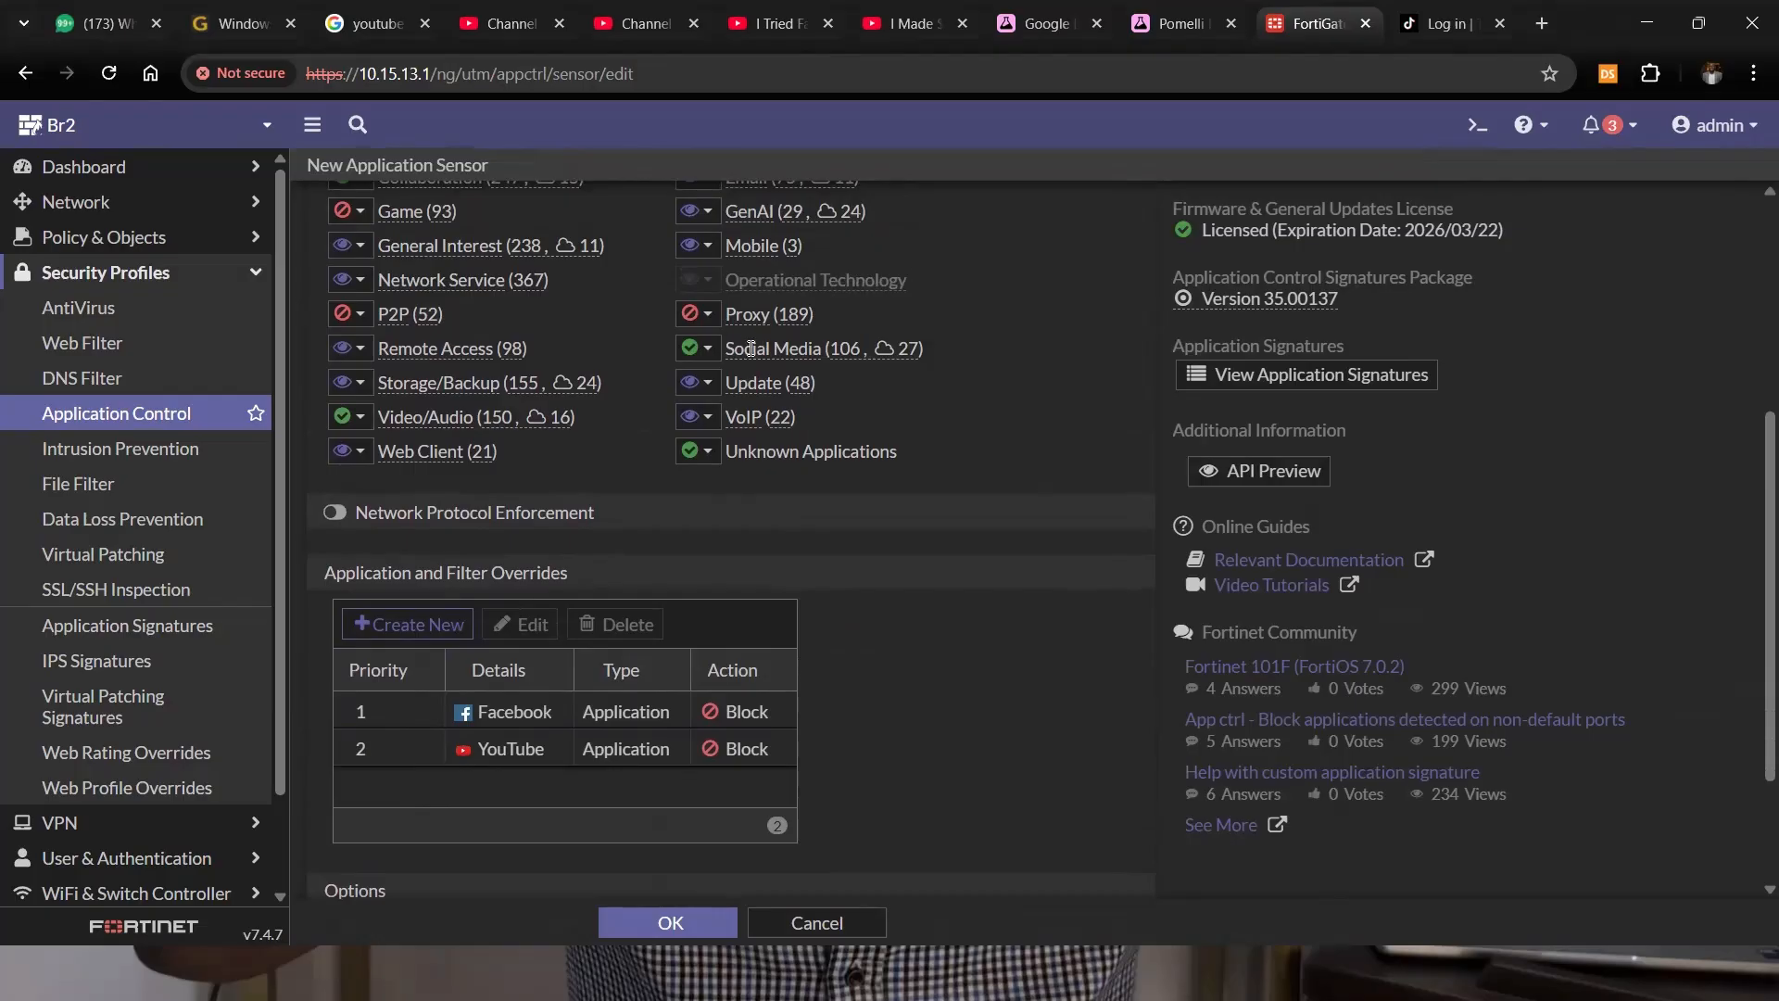
mouse_move(868, 354)
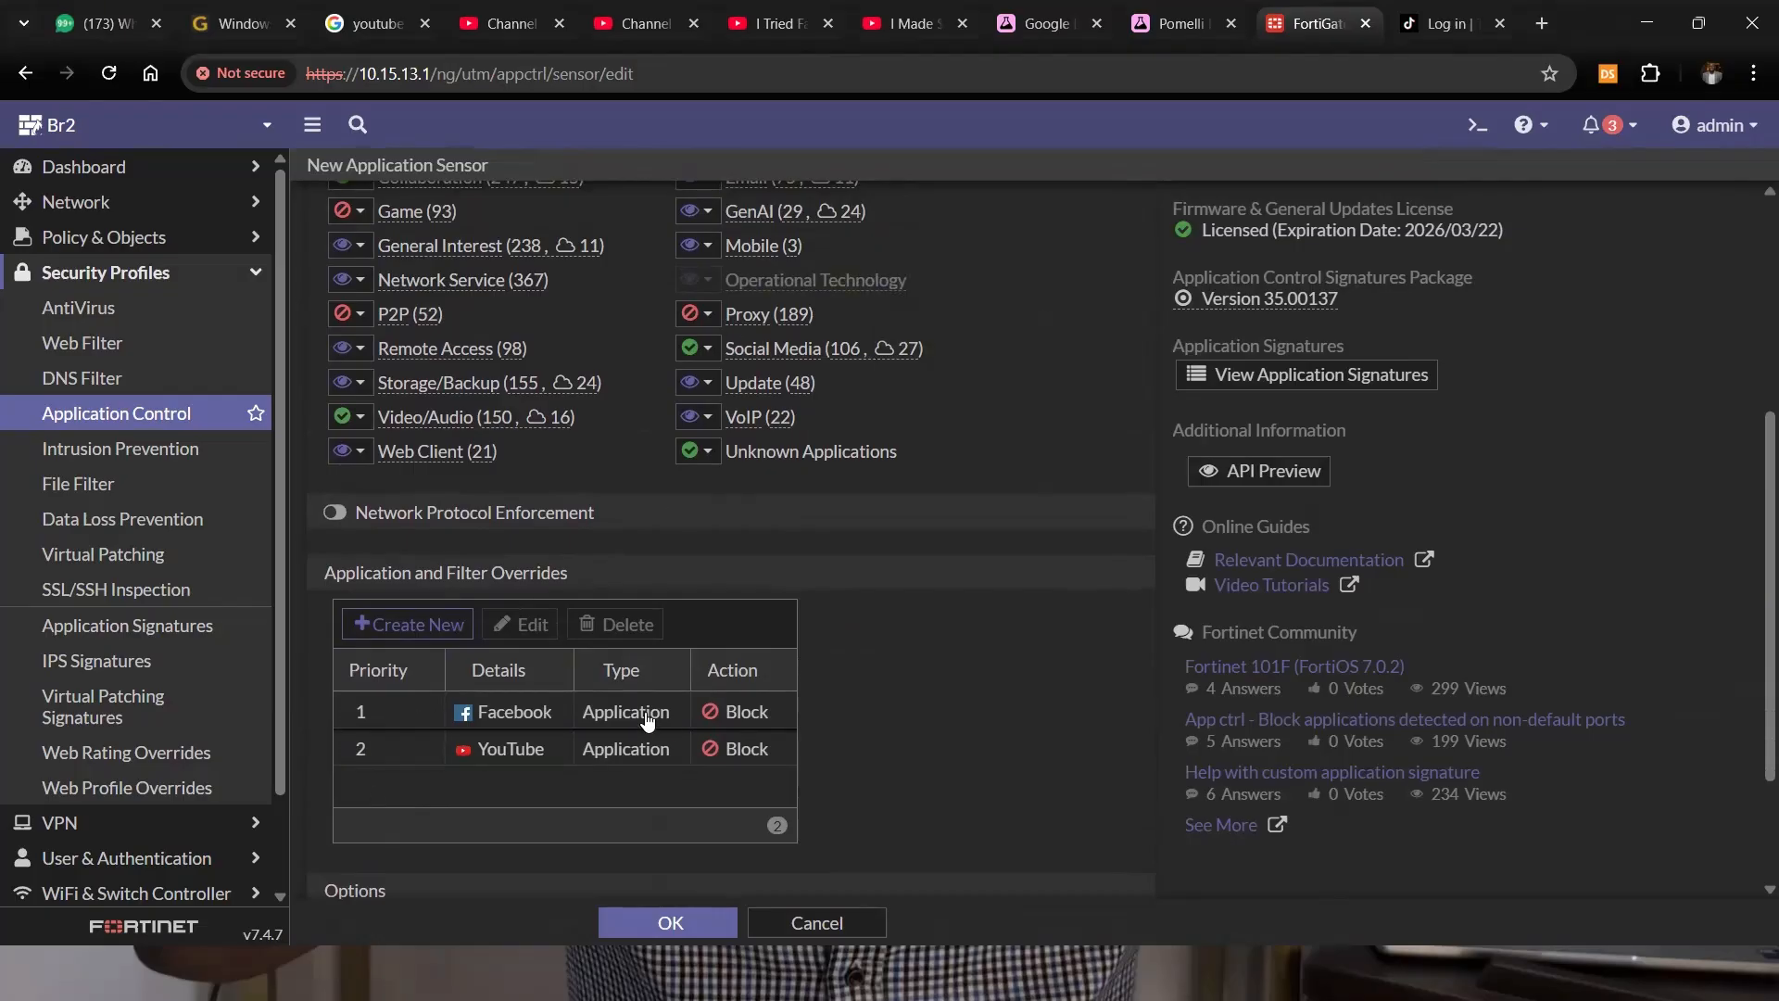
click(586, 714)
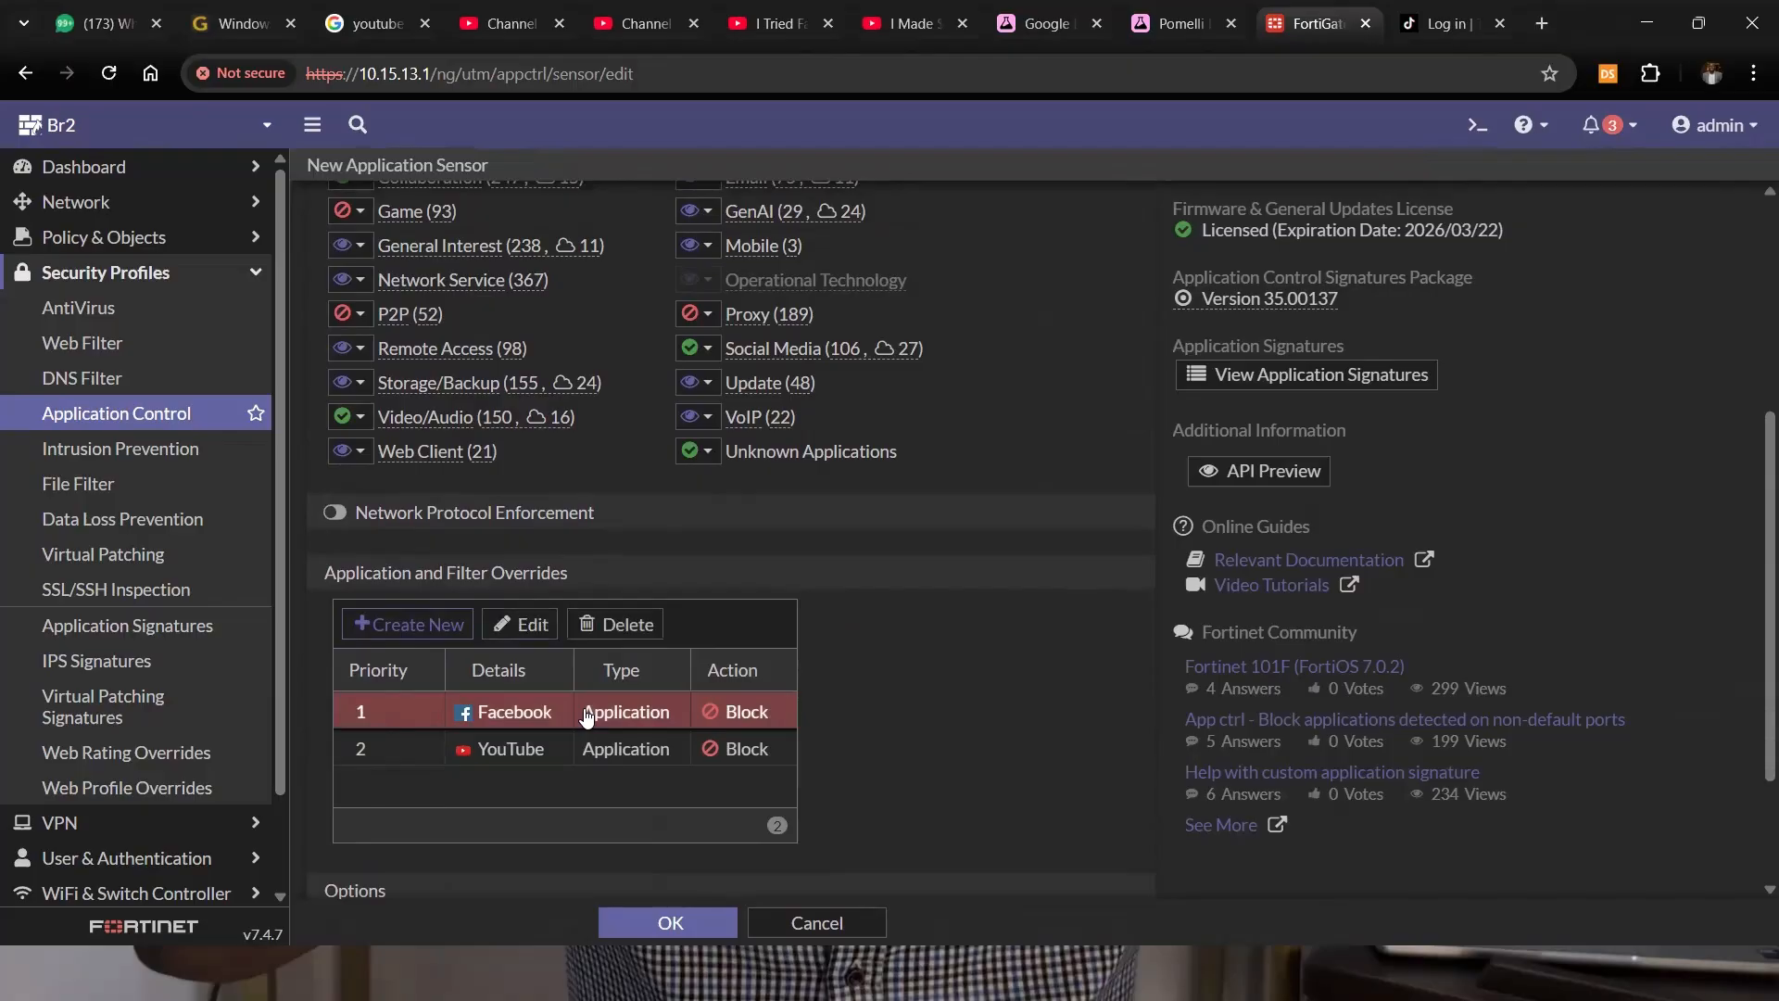
scroll(534, 466, up, 3)
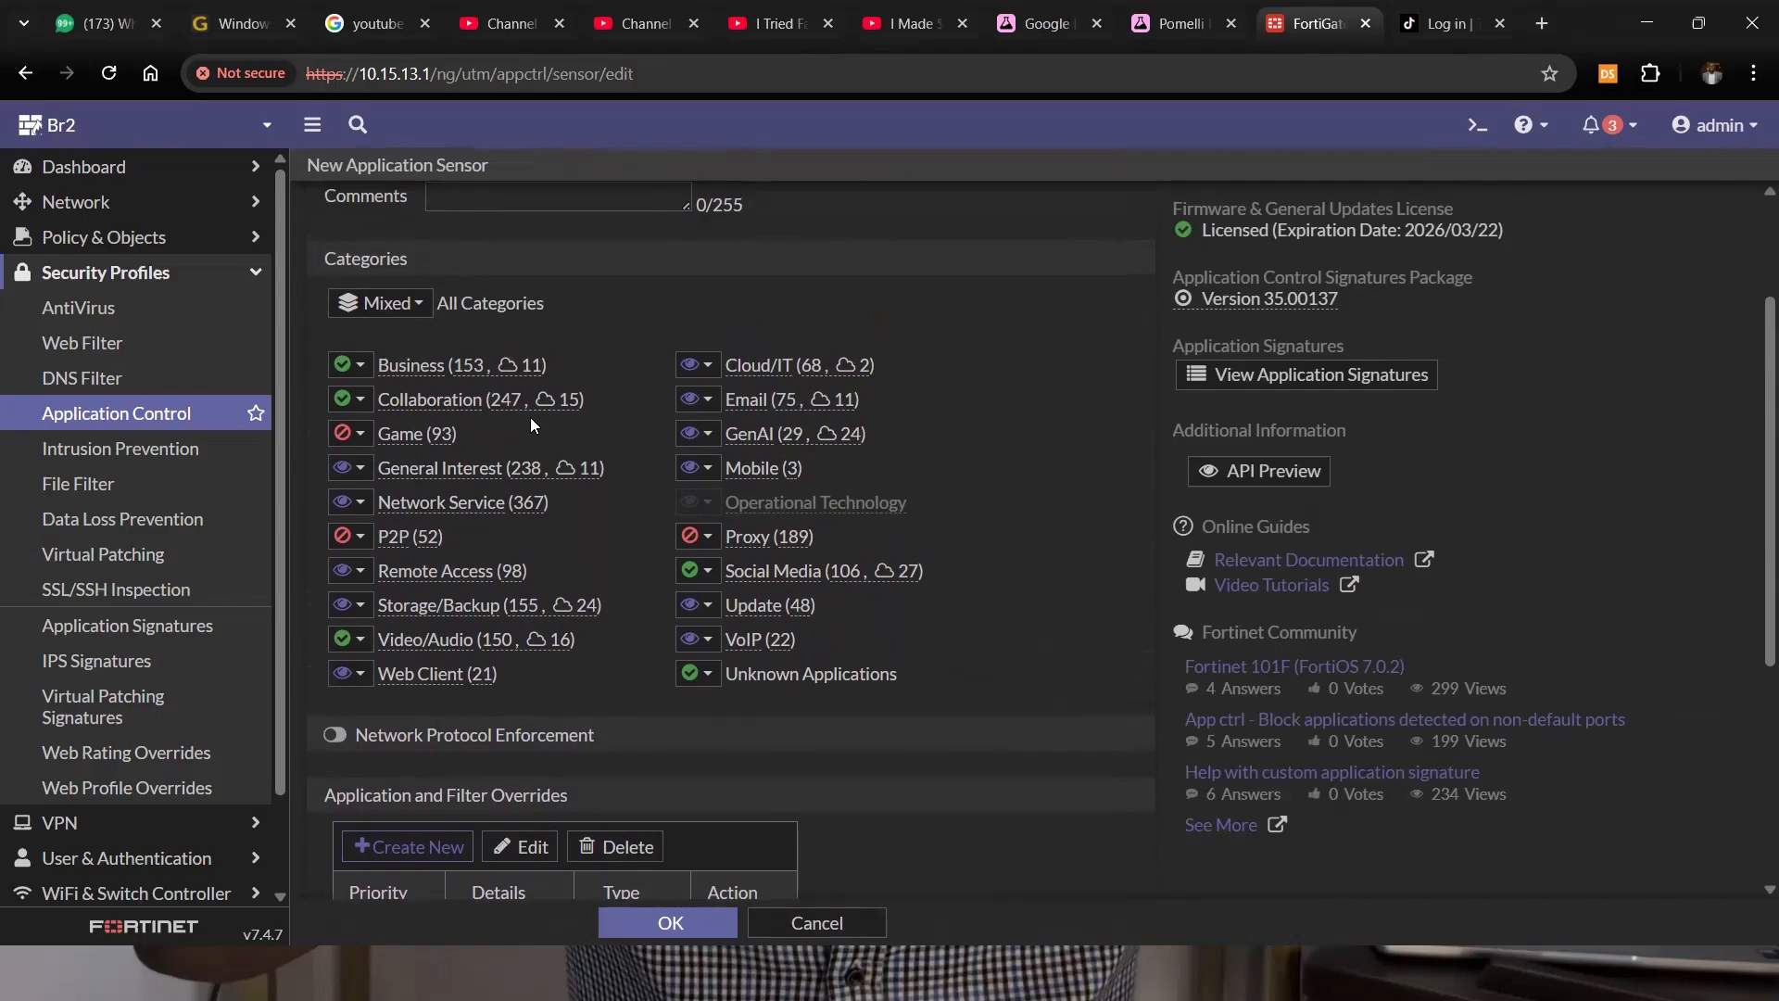
Look through the Cloud/IT application signatures and set the Cloud/IT category's action to Allow.
mouse_move(755, 364)
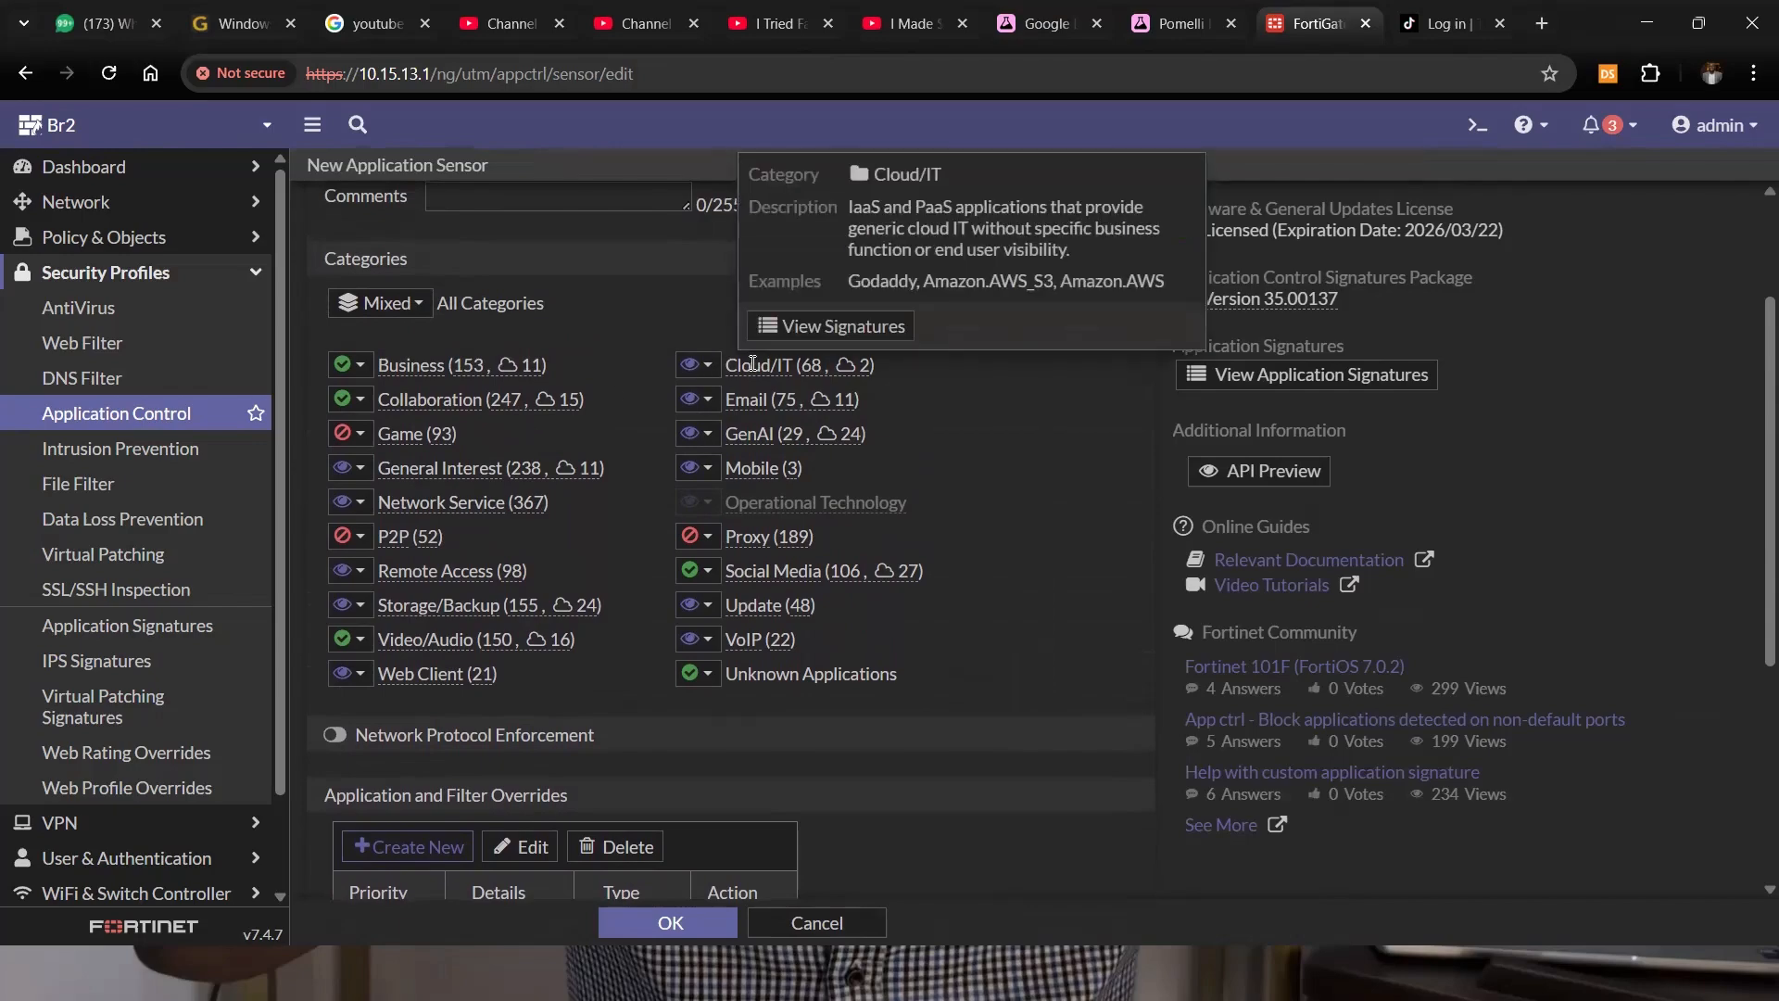
click(808, 332)
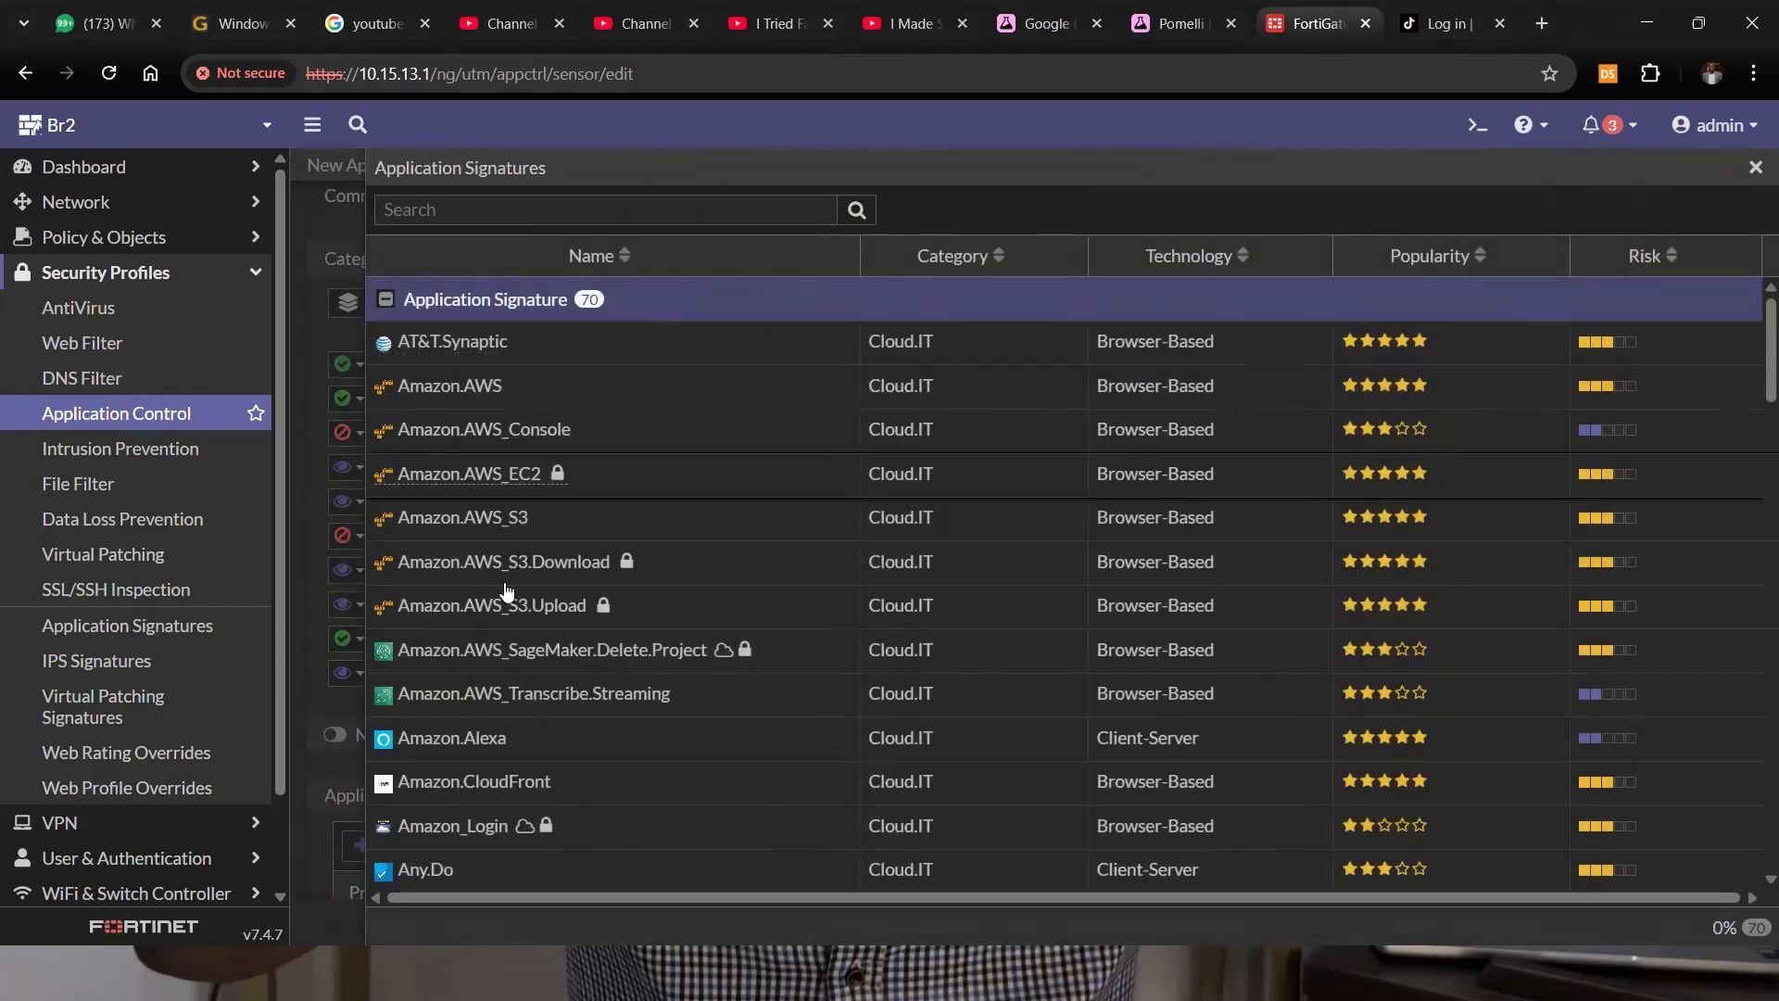
scroll(510, 755, down, 9)
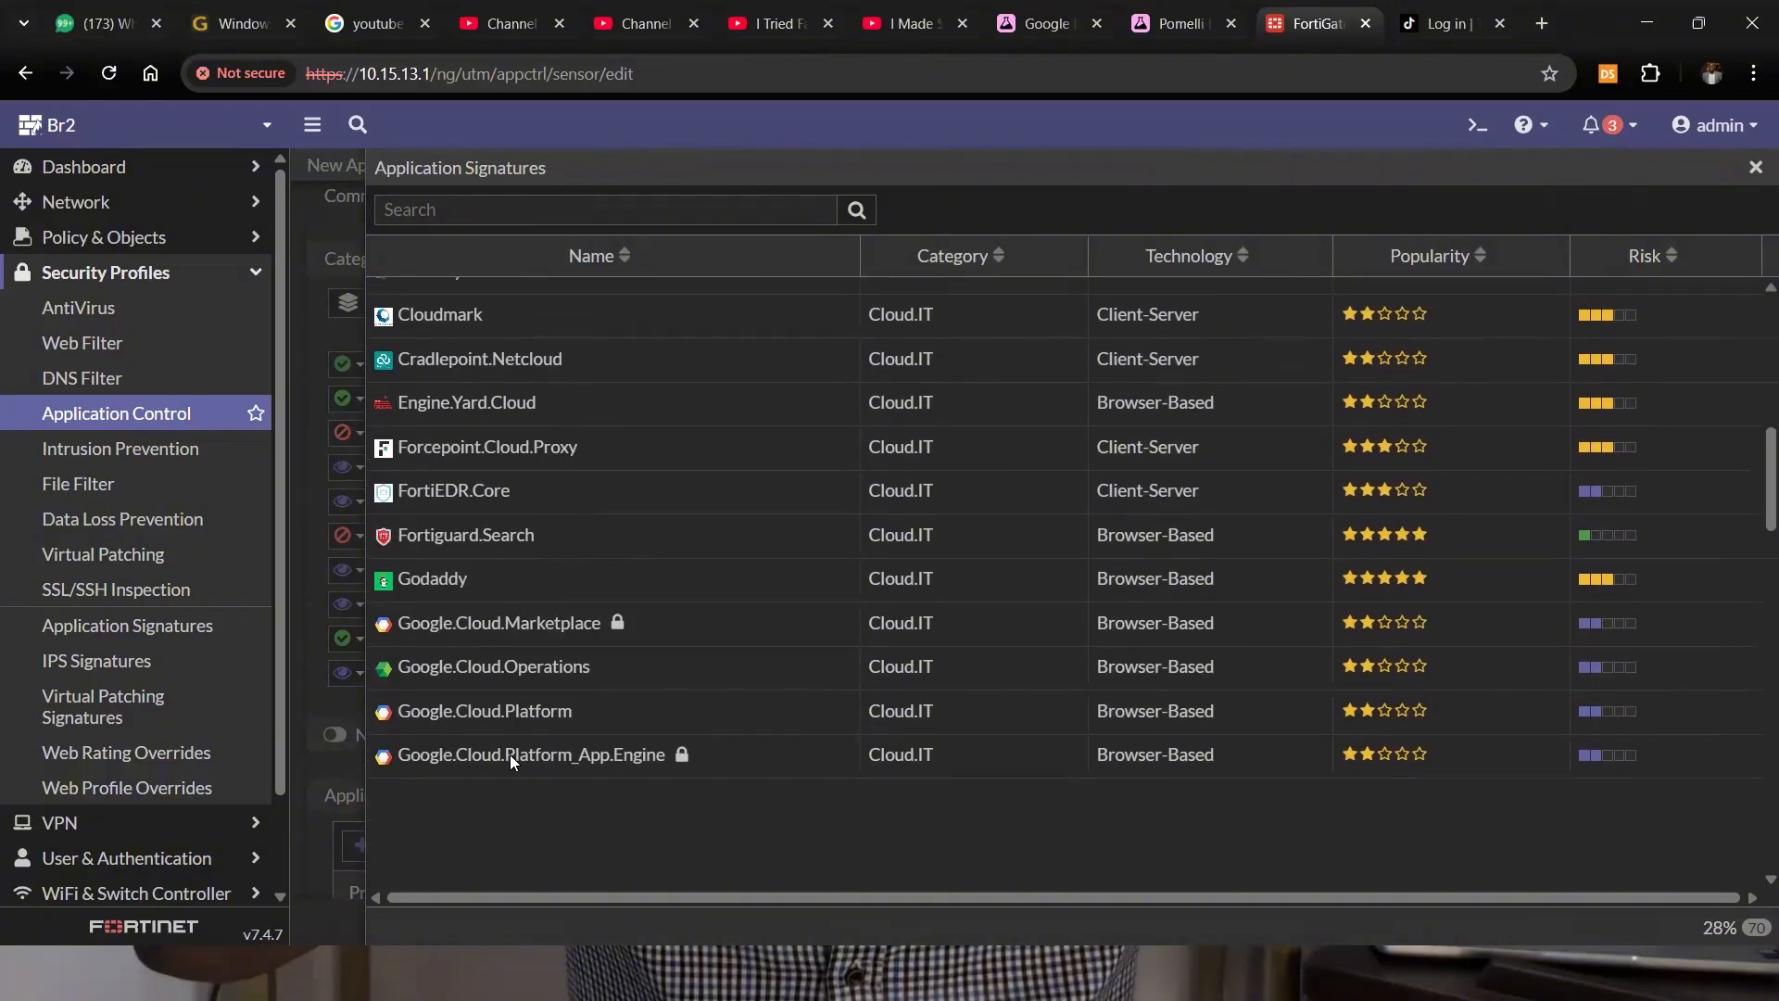
scroll(510, 754, down, 5)
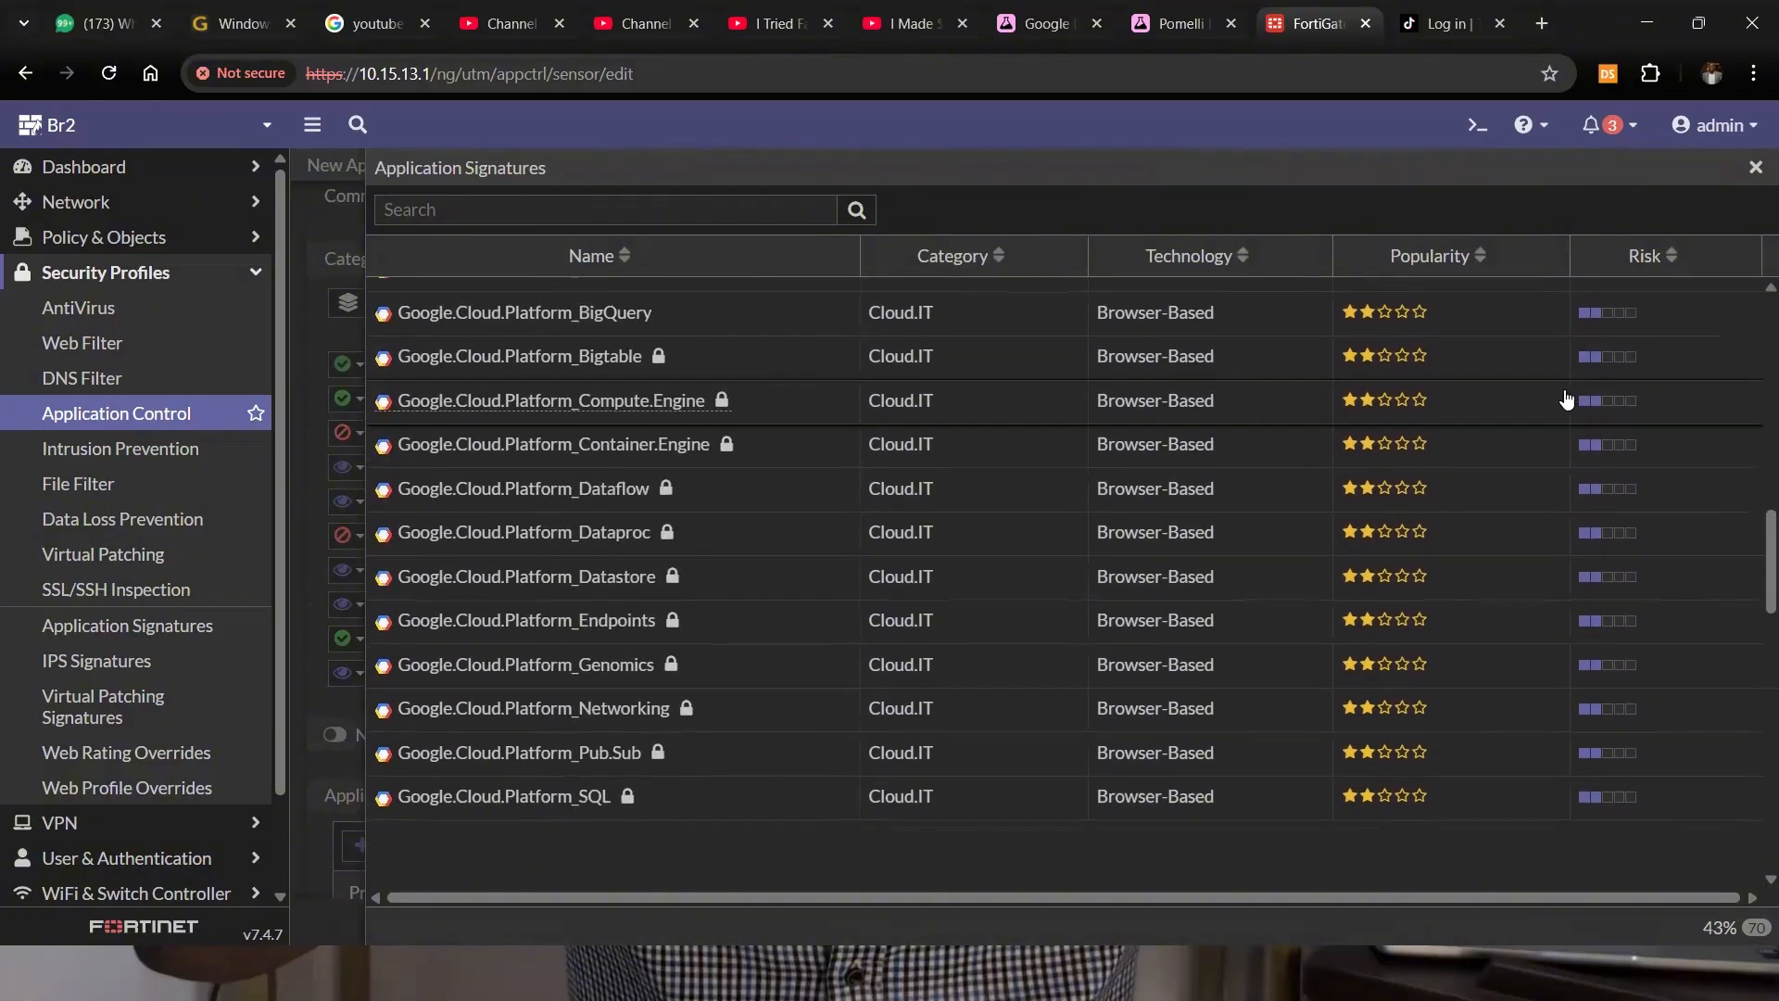
click(1756, 170)
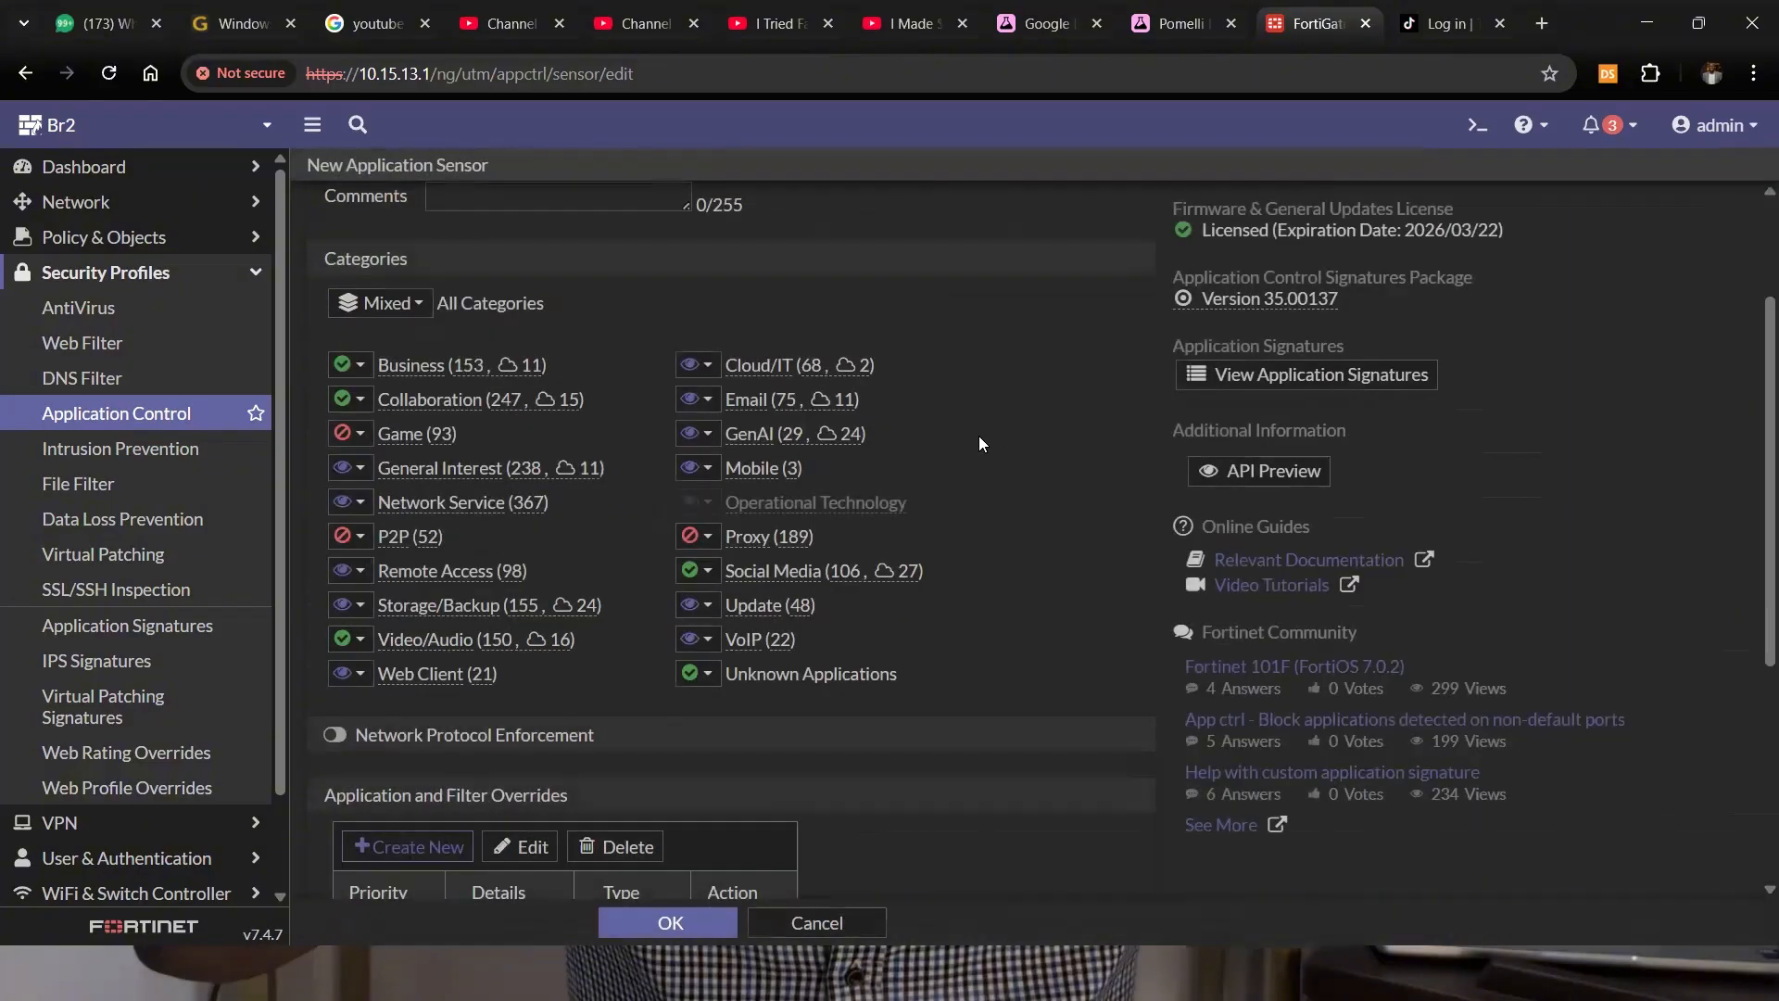
click(700, 363)
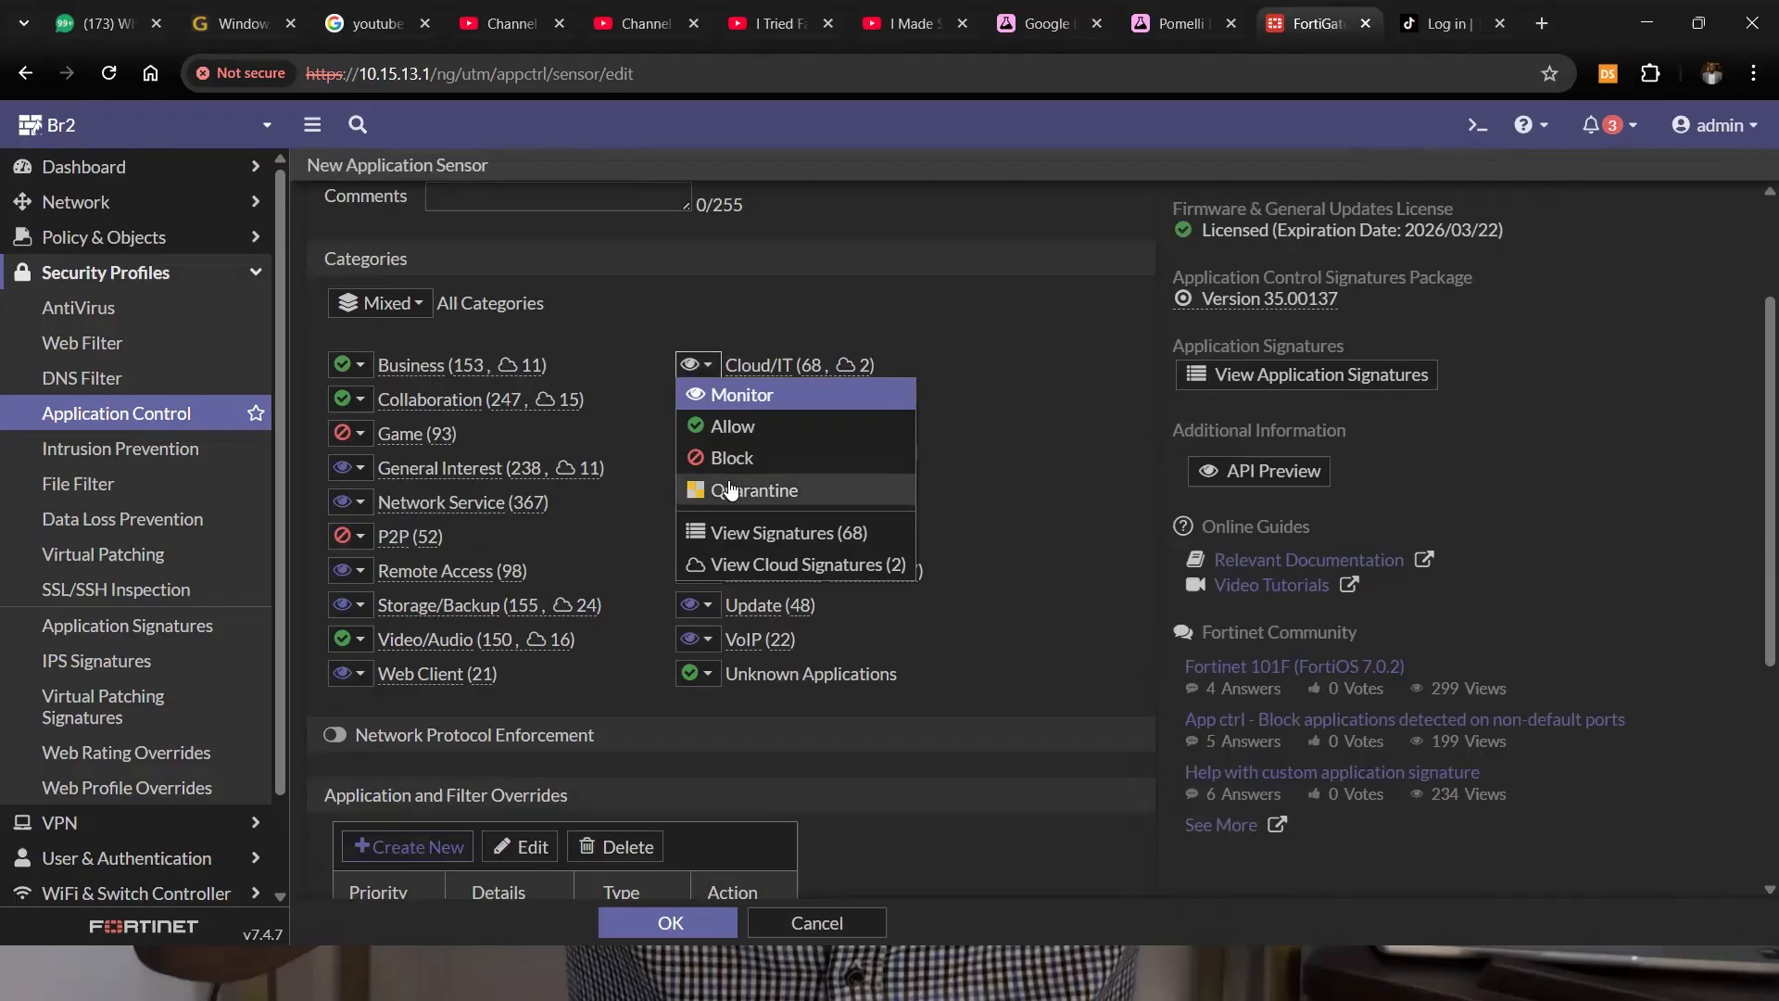
click(733, 427)
Review the sensor's overrides, options and category actions, and save the All_users application sensor.
scroll(529, 631, down, 3)
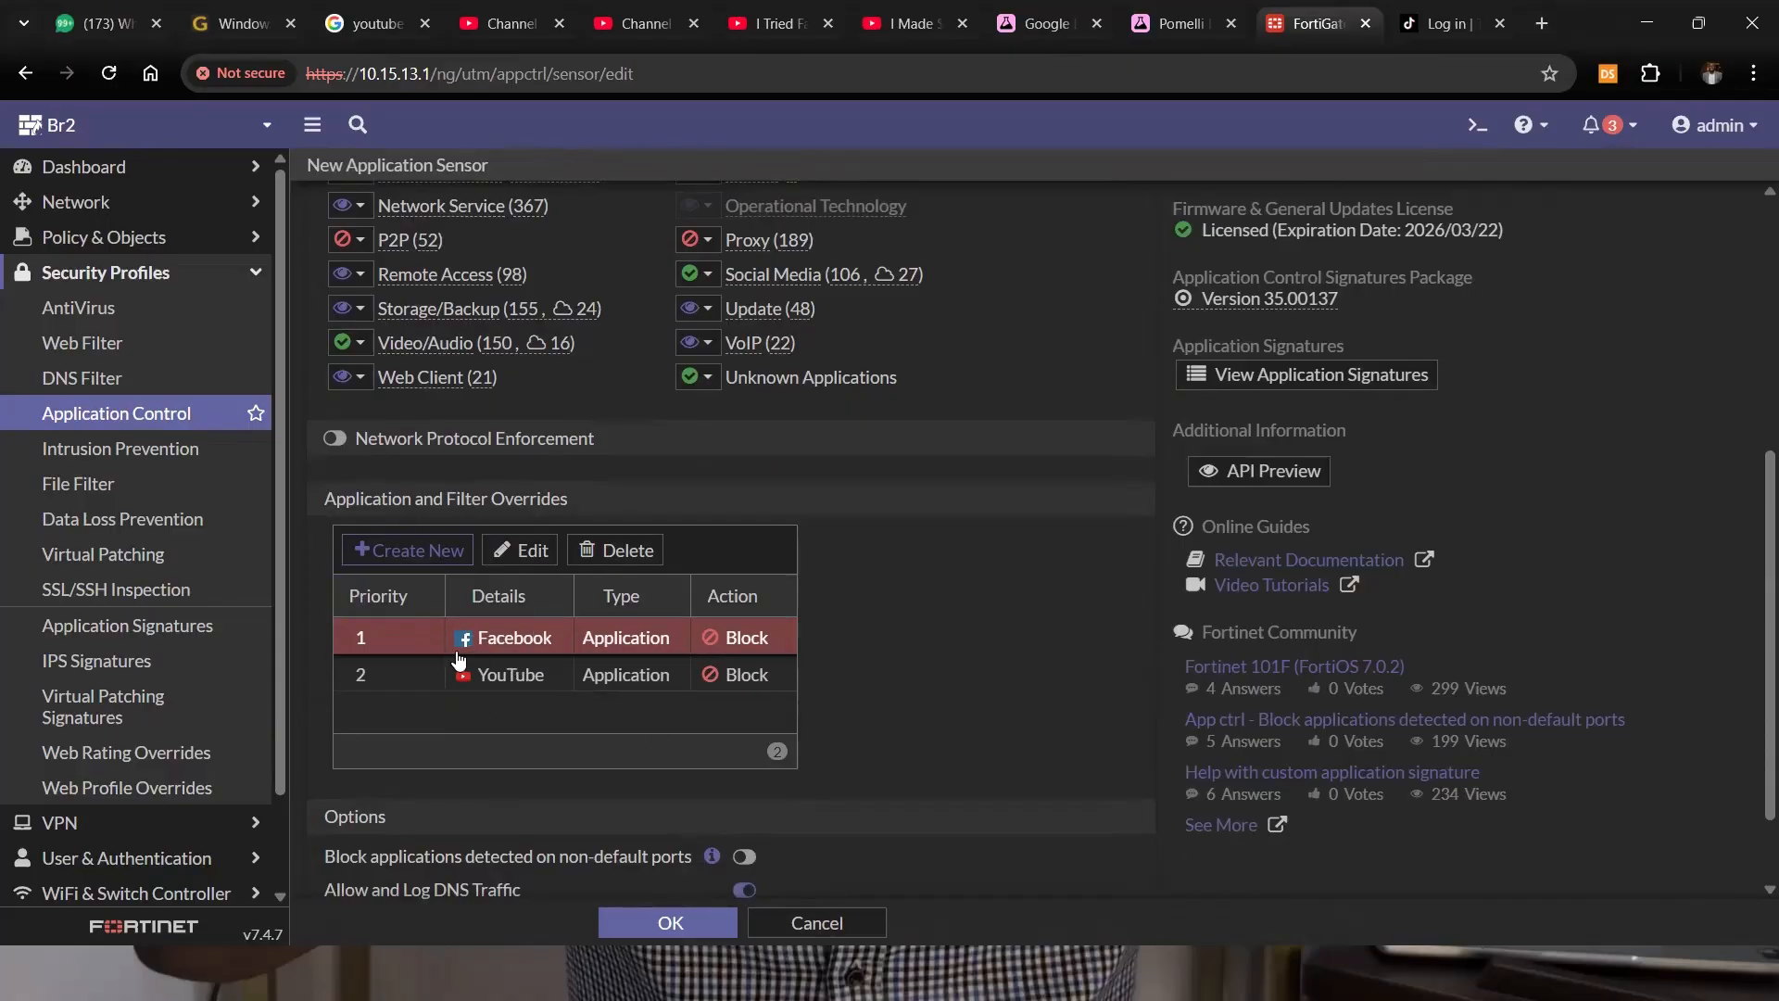
scroll(459, 660, down, 1)
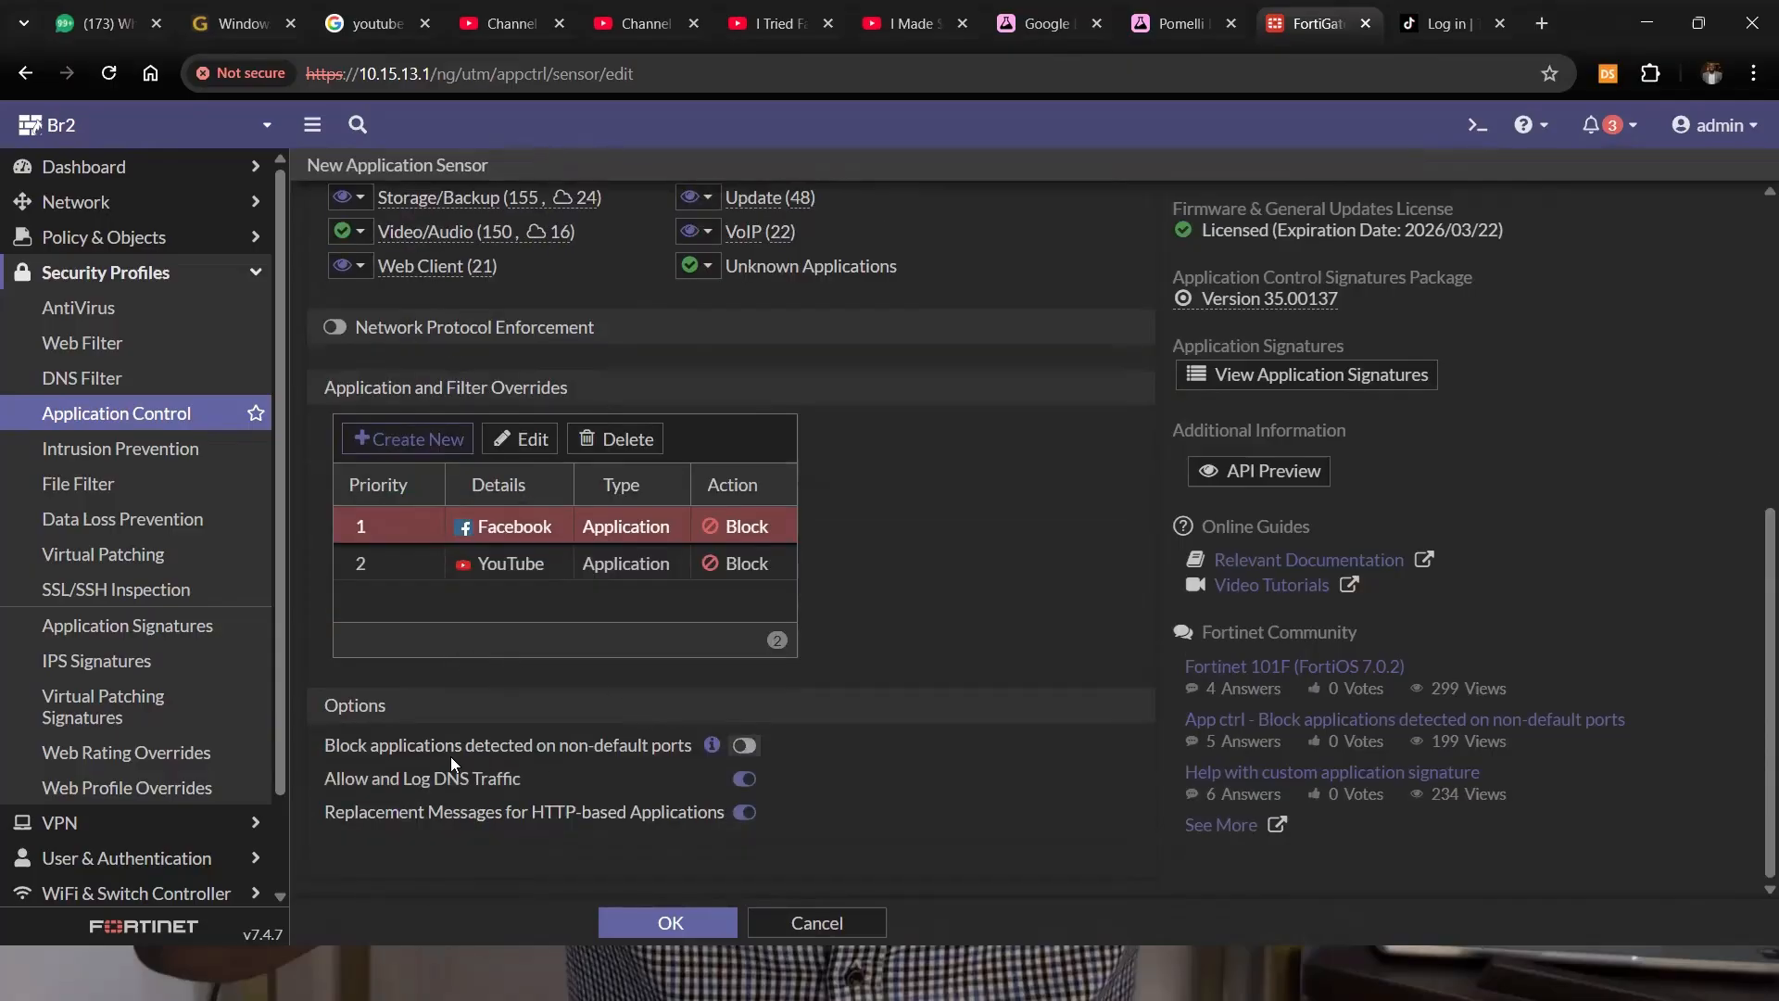
scroll(519, 708, up, 6)
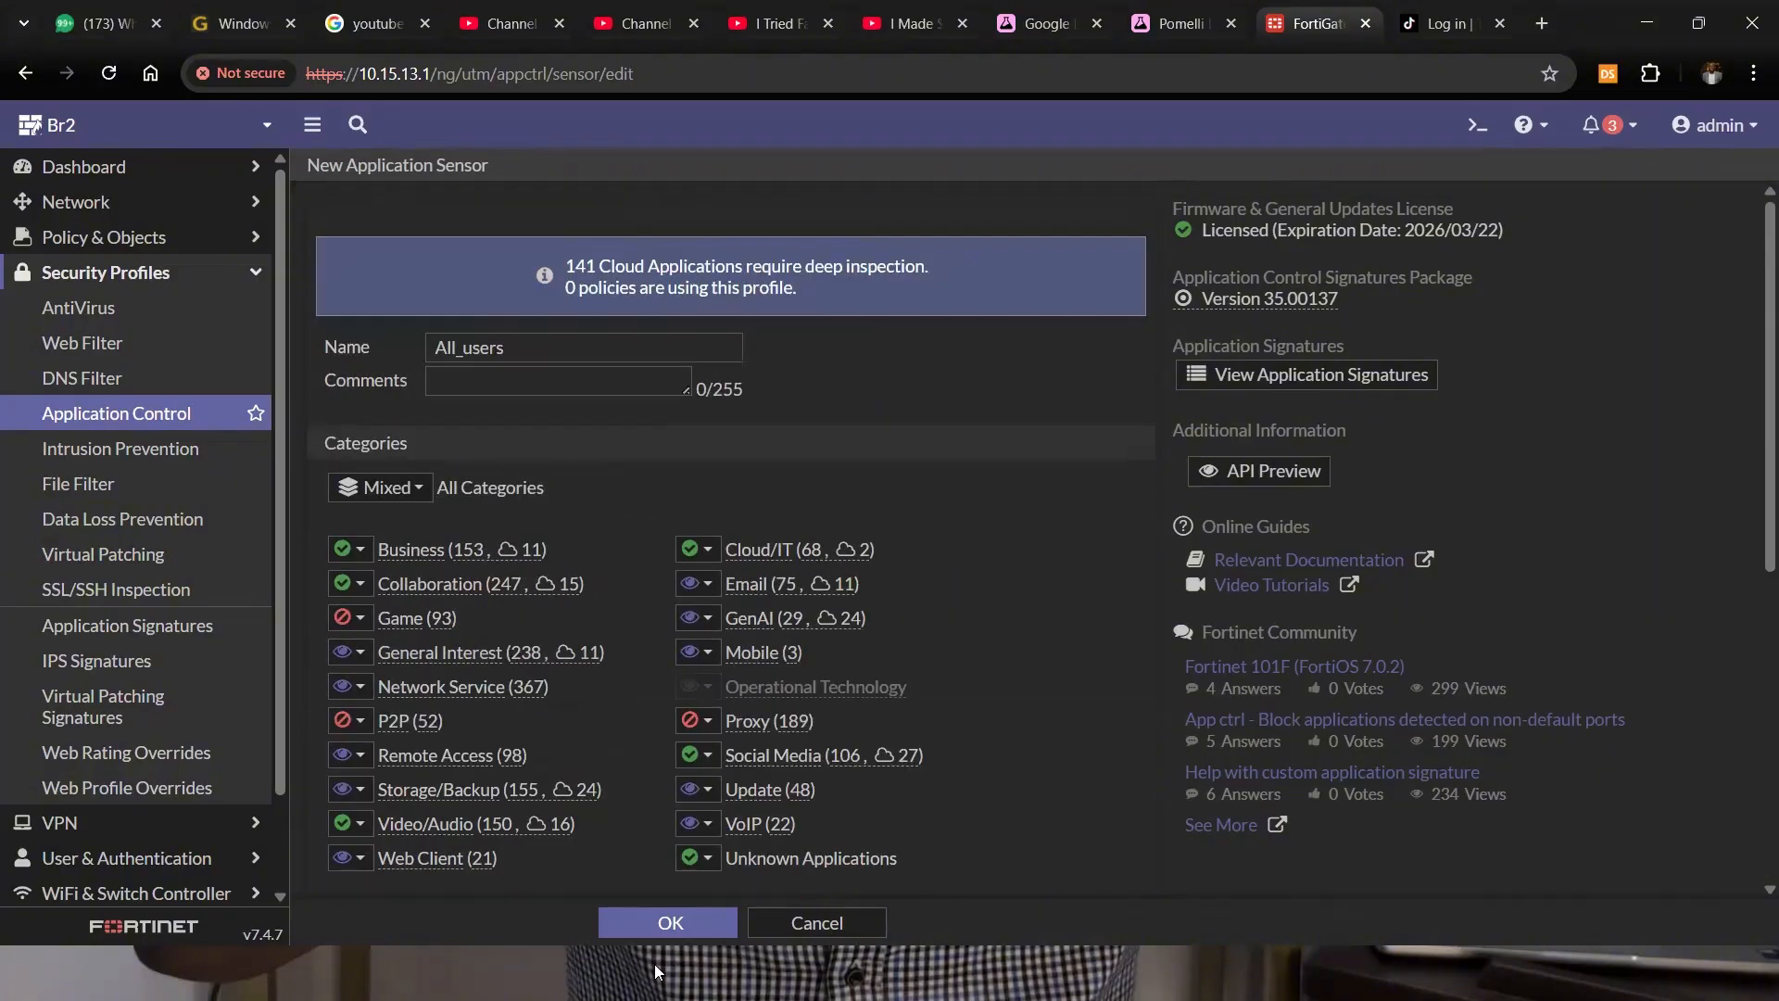
click(673, 935)
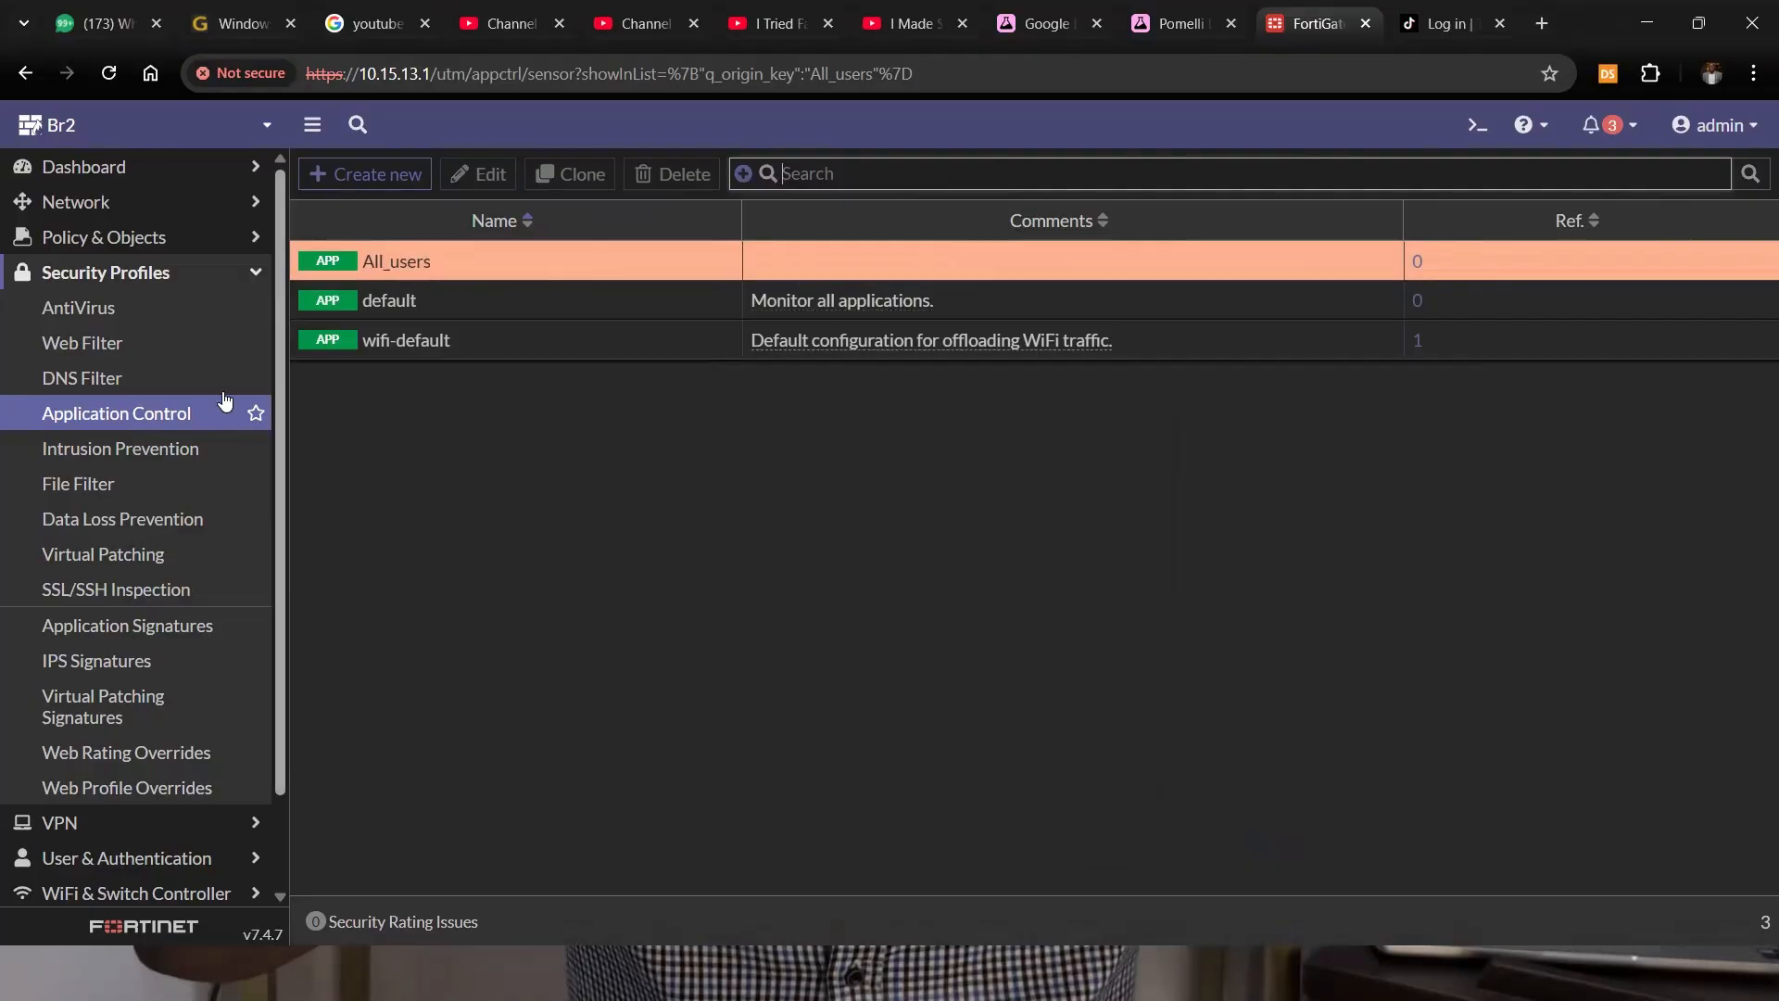
Check the existing firewall policies and the All_users entry in the list of application control sensors.
click(162, 235)
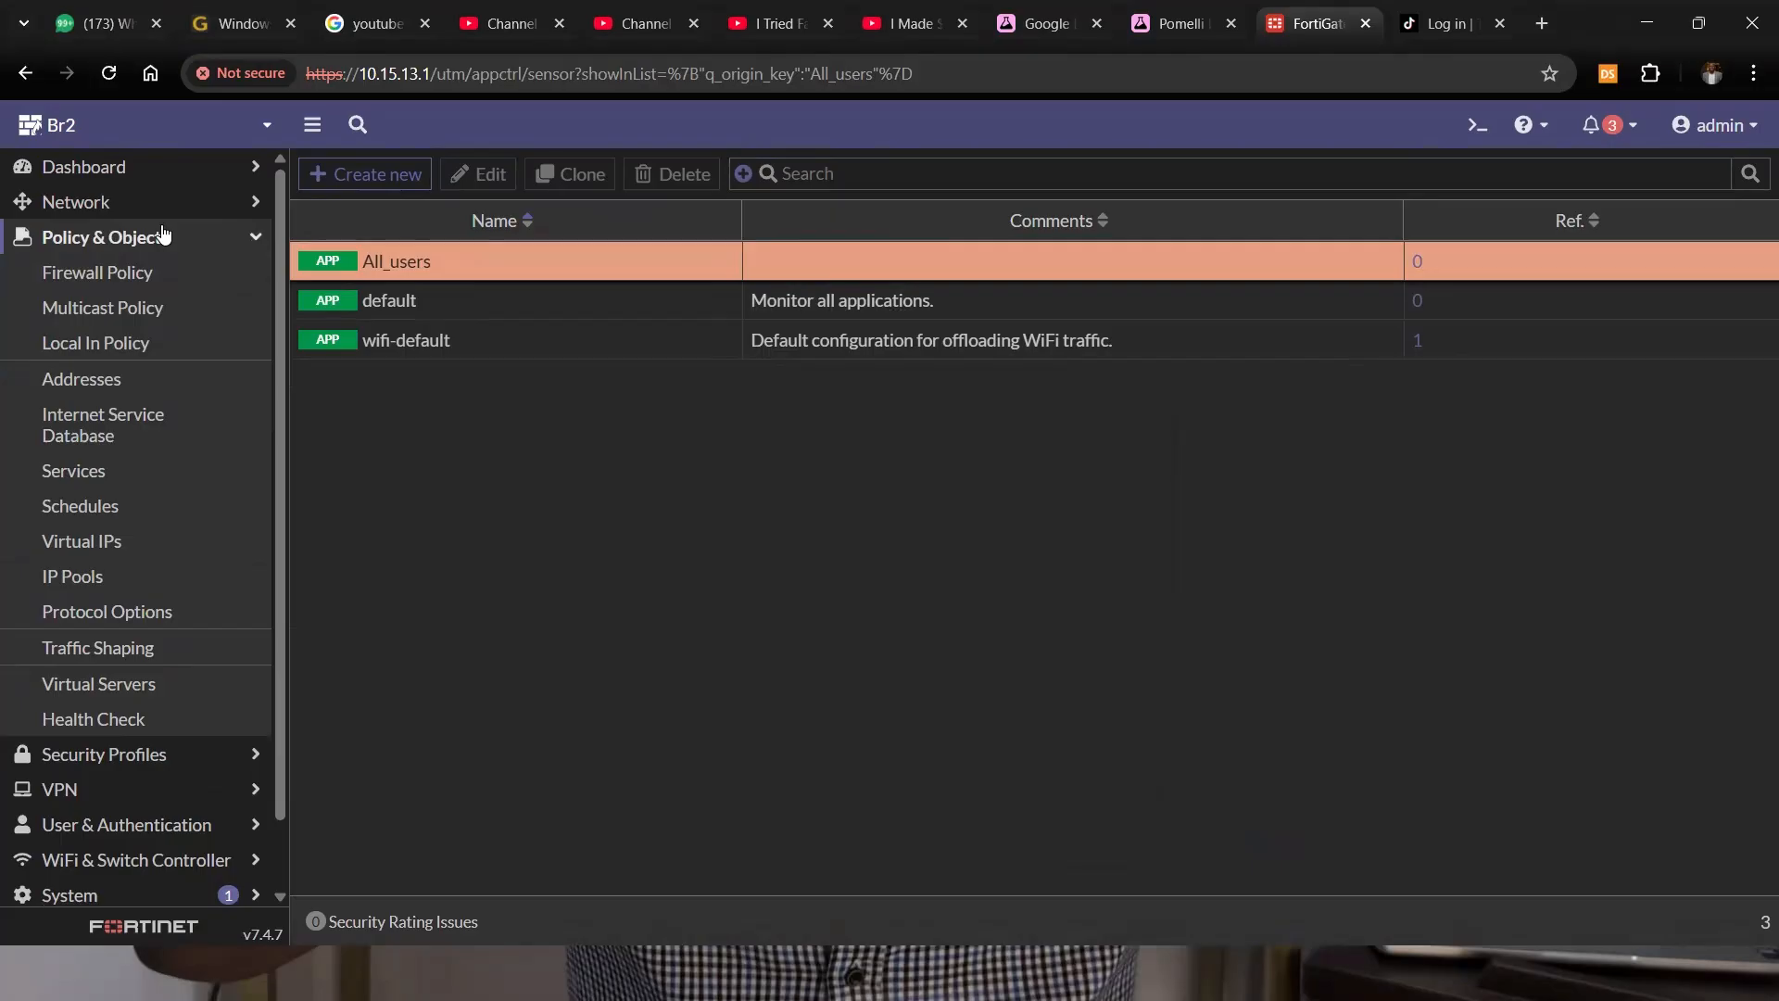
click(98, 273)
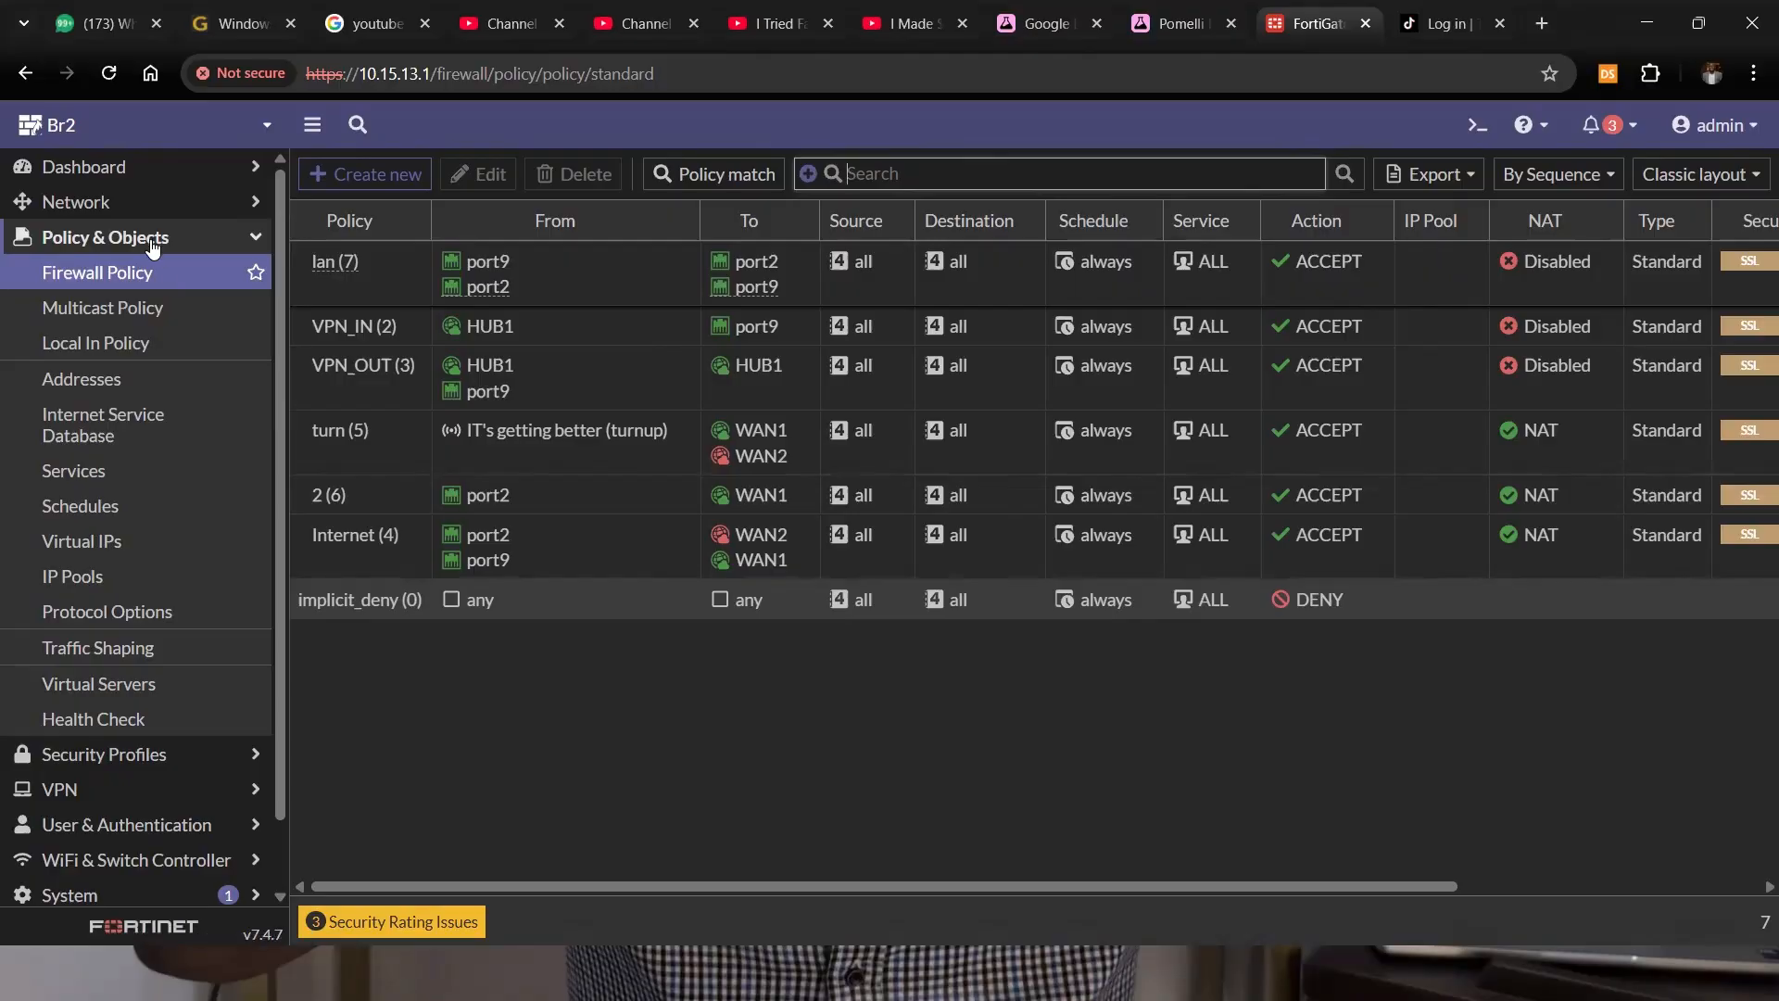
click(152, 239)
click(143, 274)
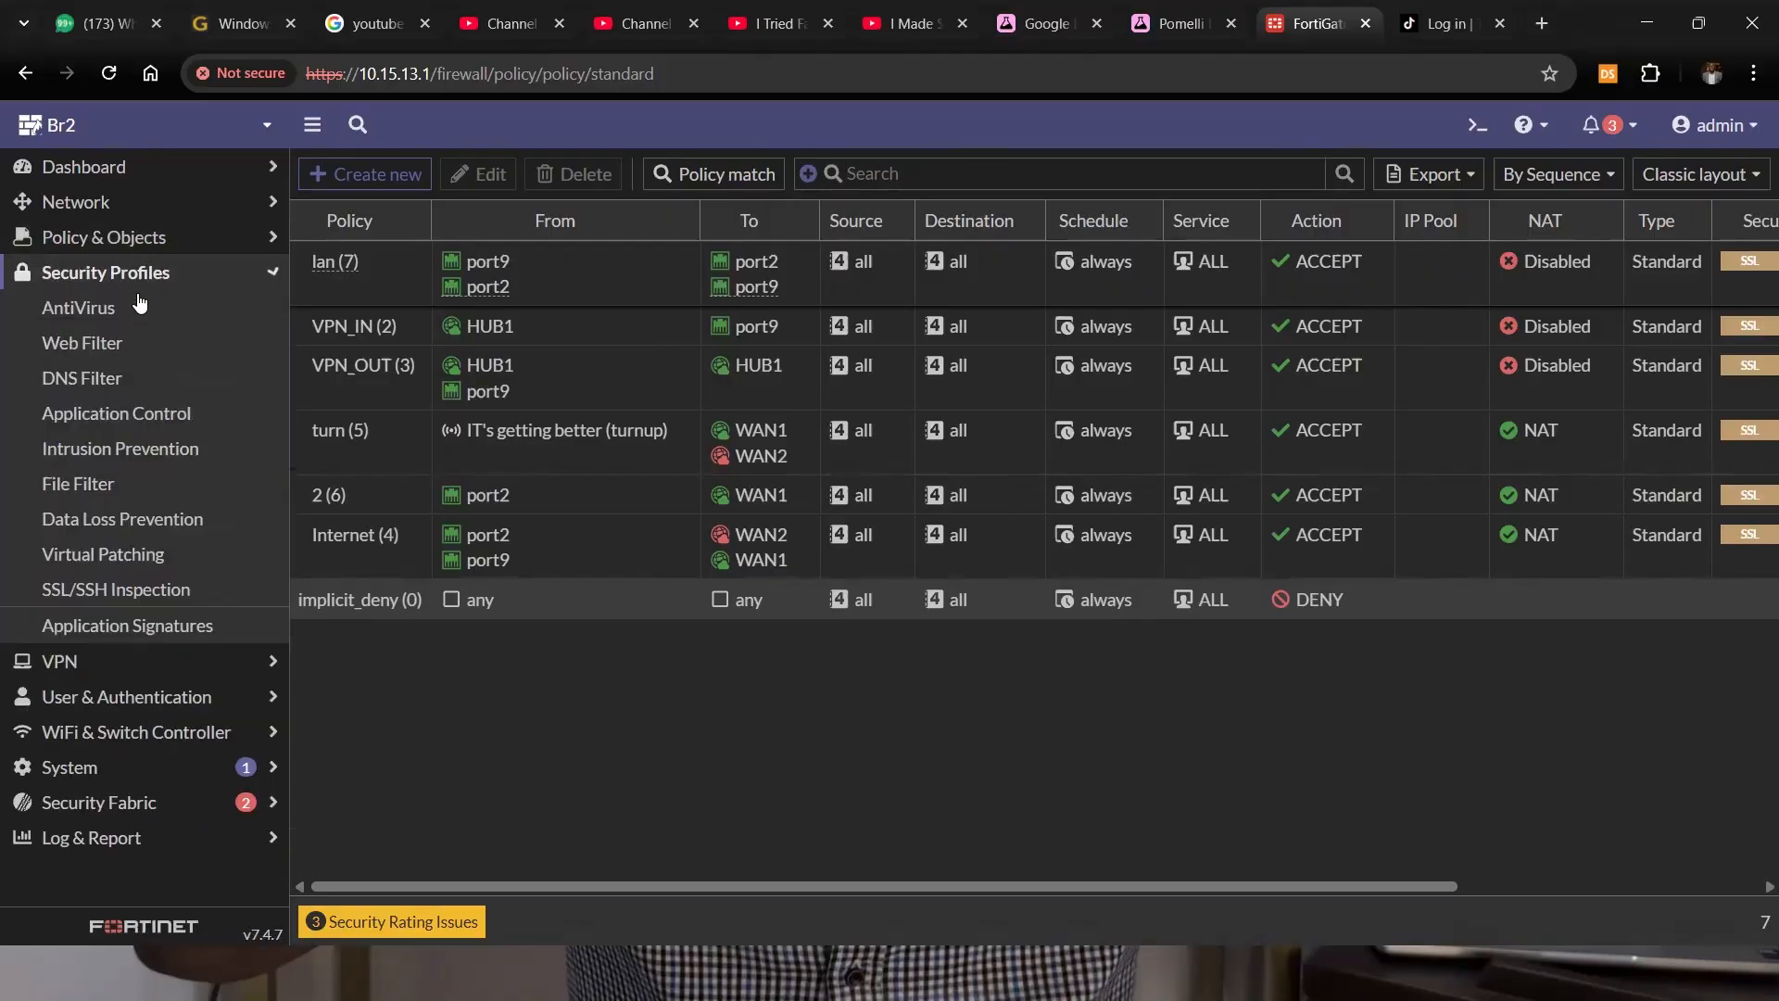
click(132, 417)
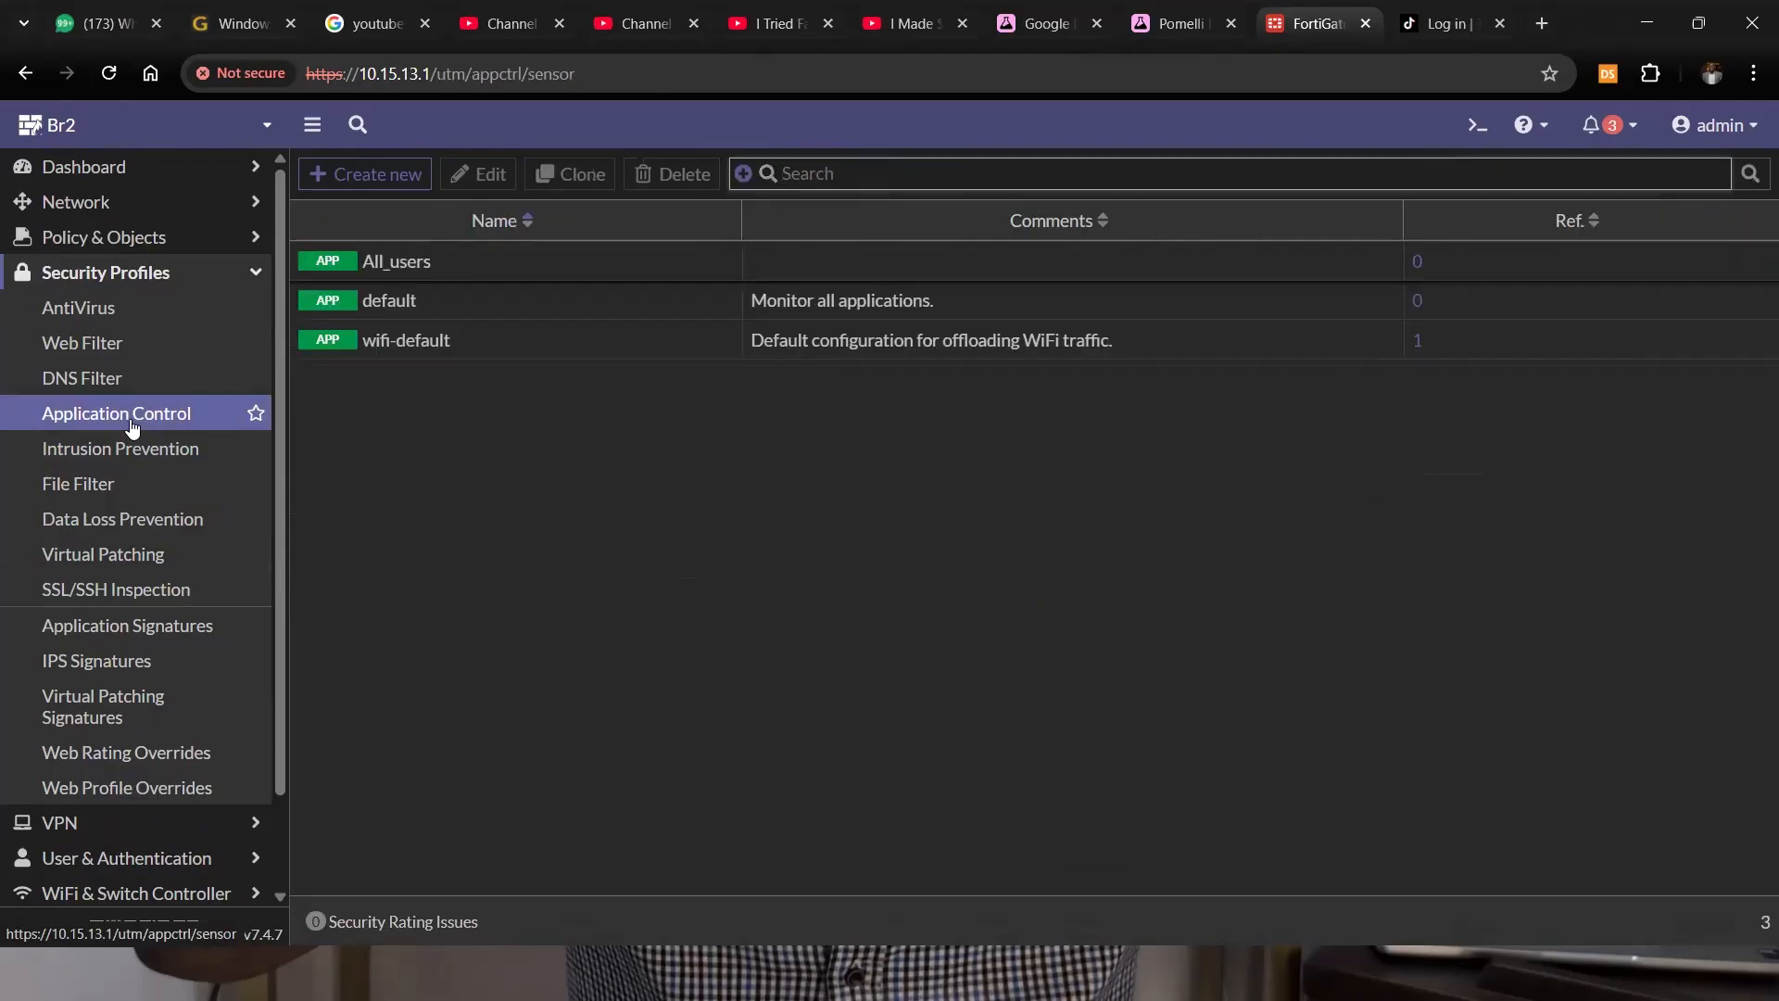
click(387, 269)
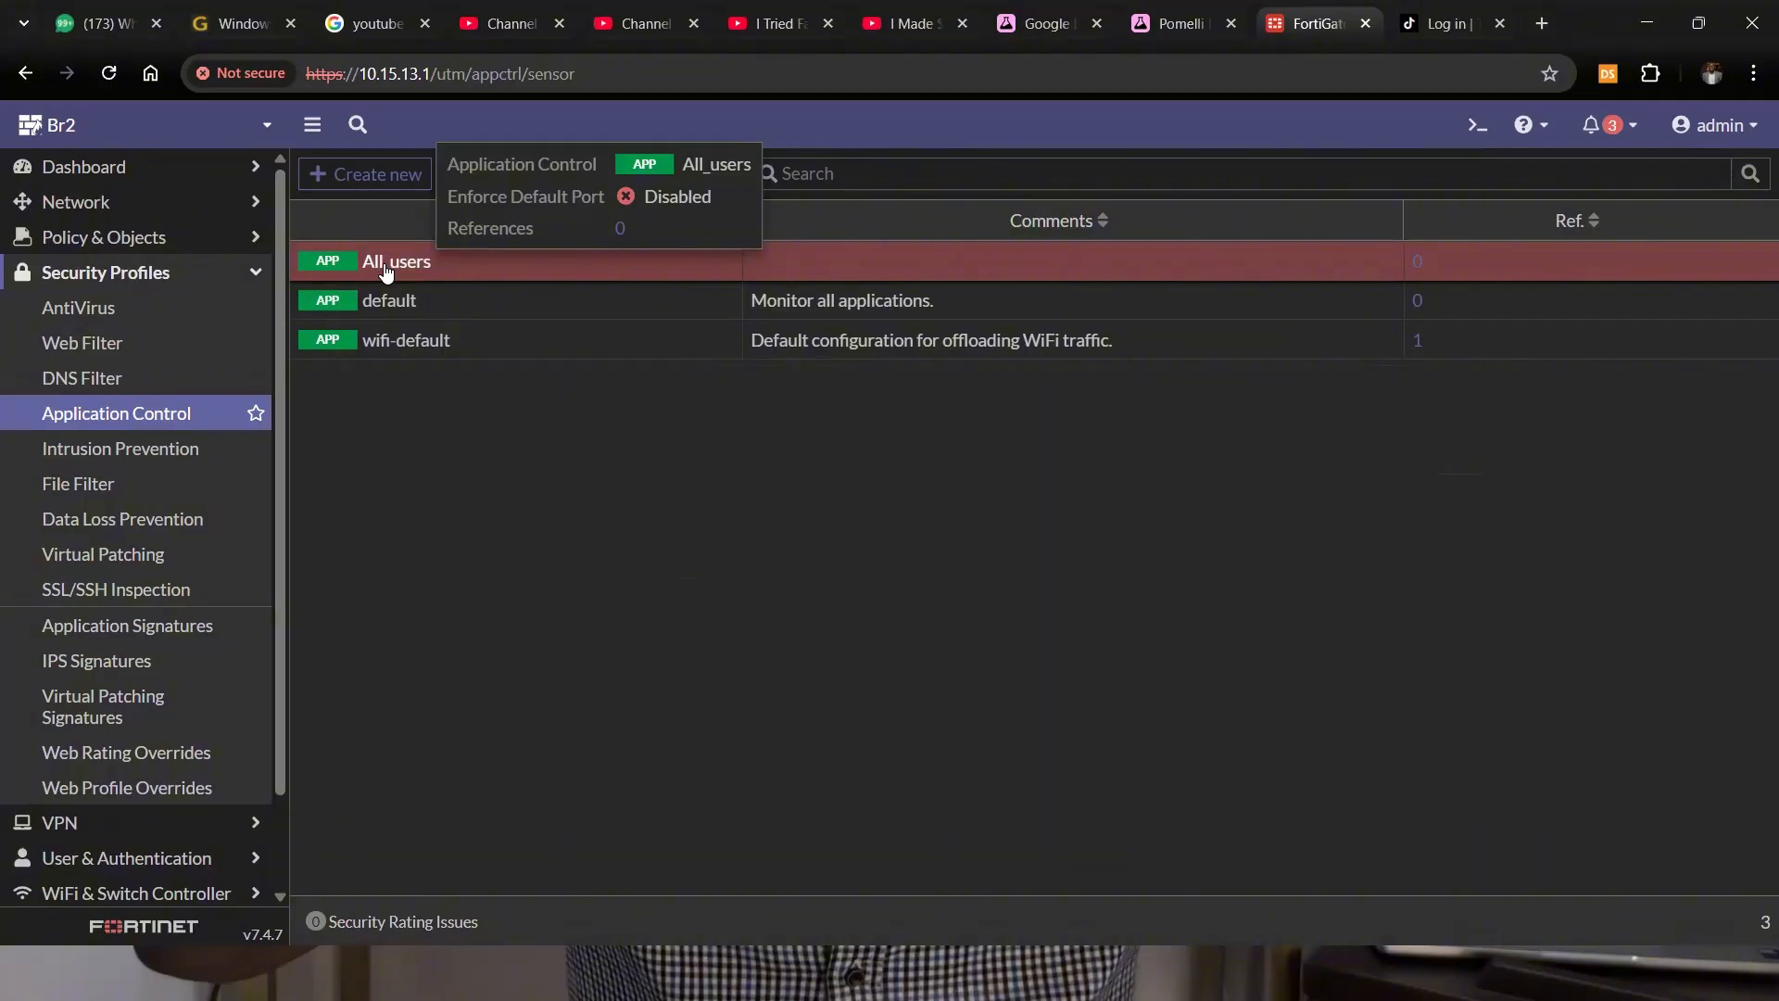
Create a new firewall policy and name it All_Users.
click(171, 243)
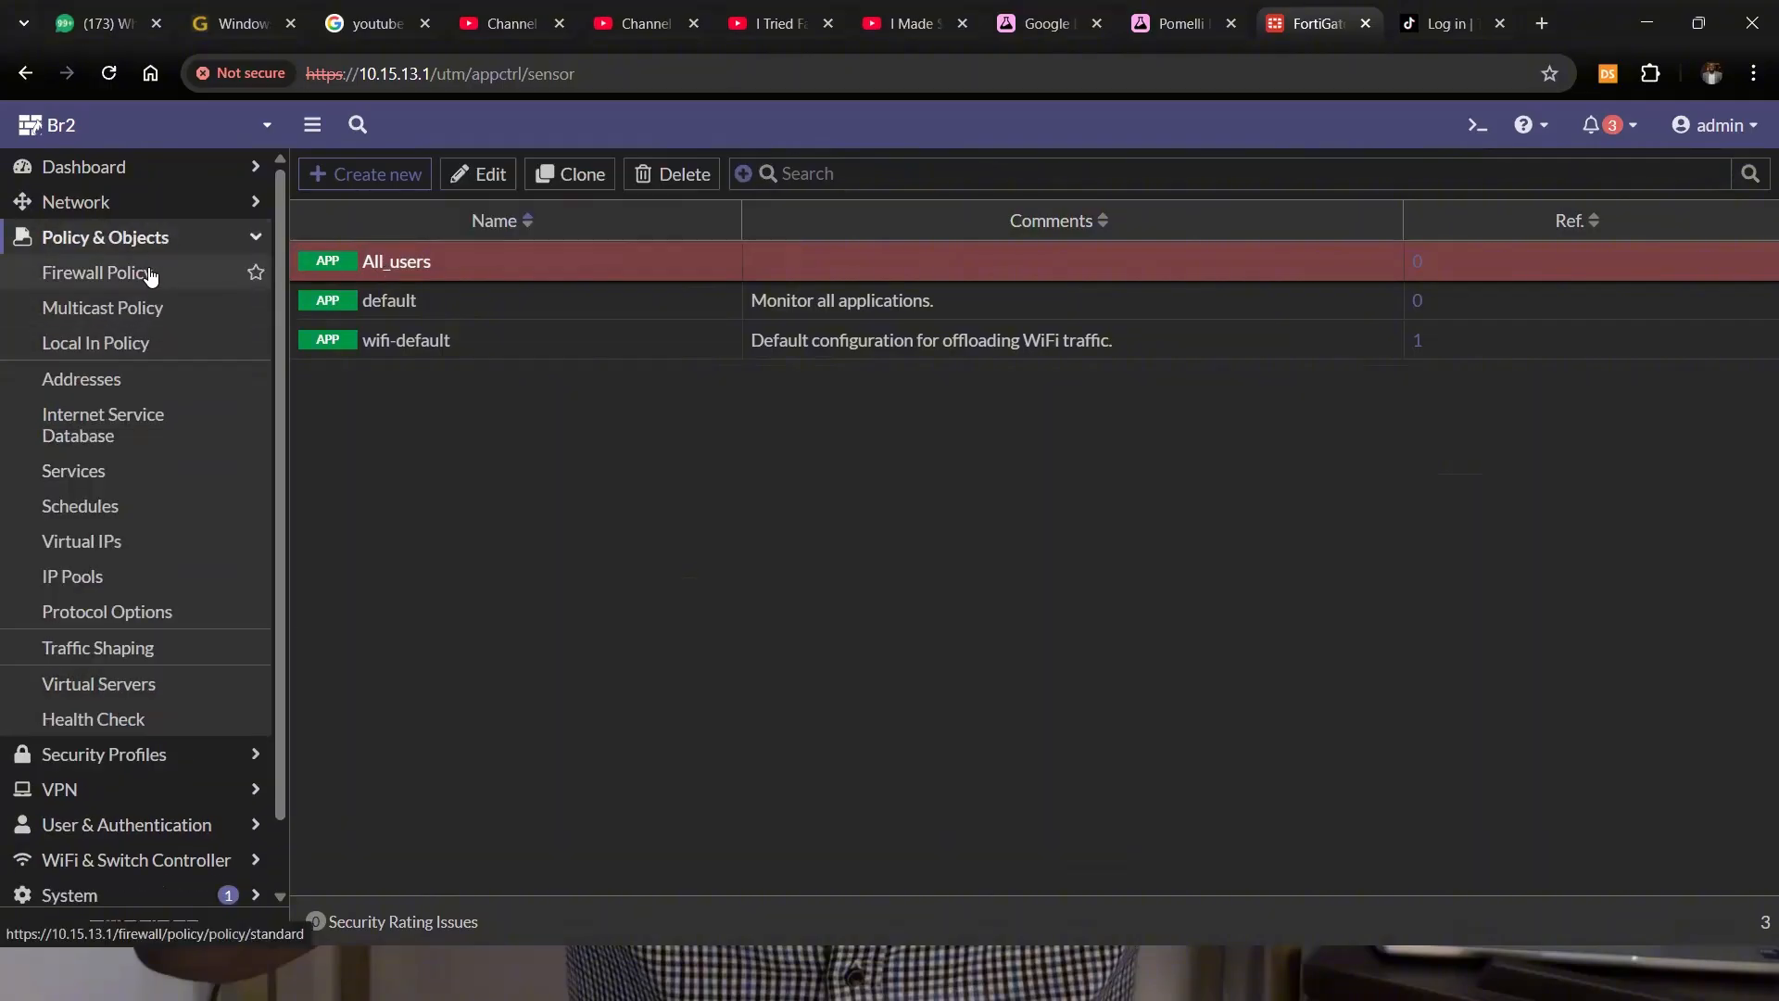
click(150, 276)
click(369, 179)
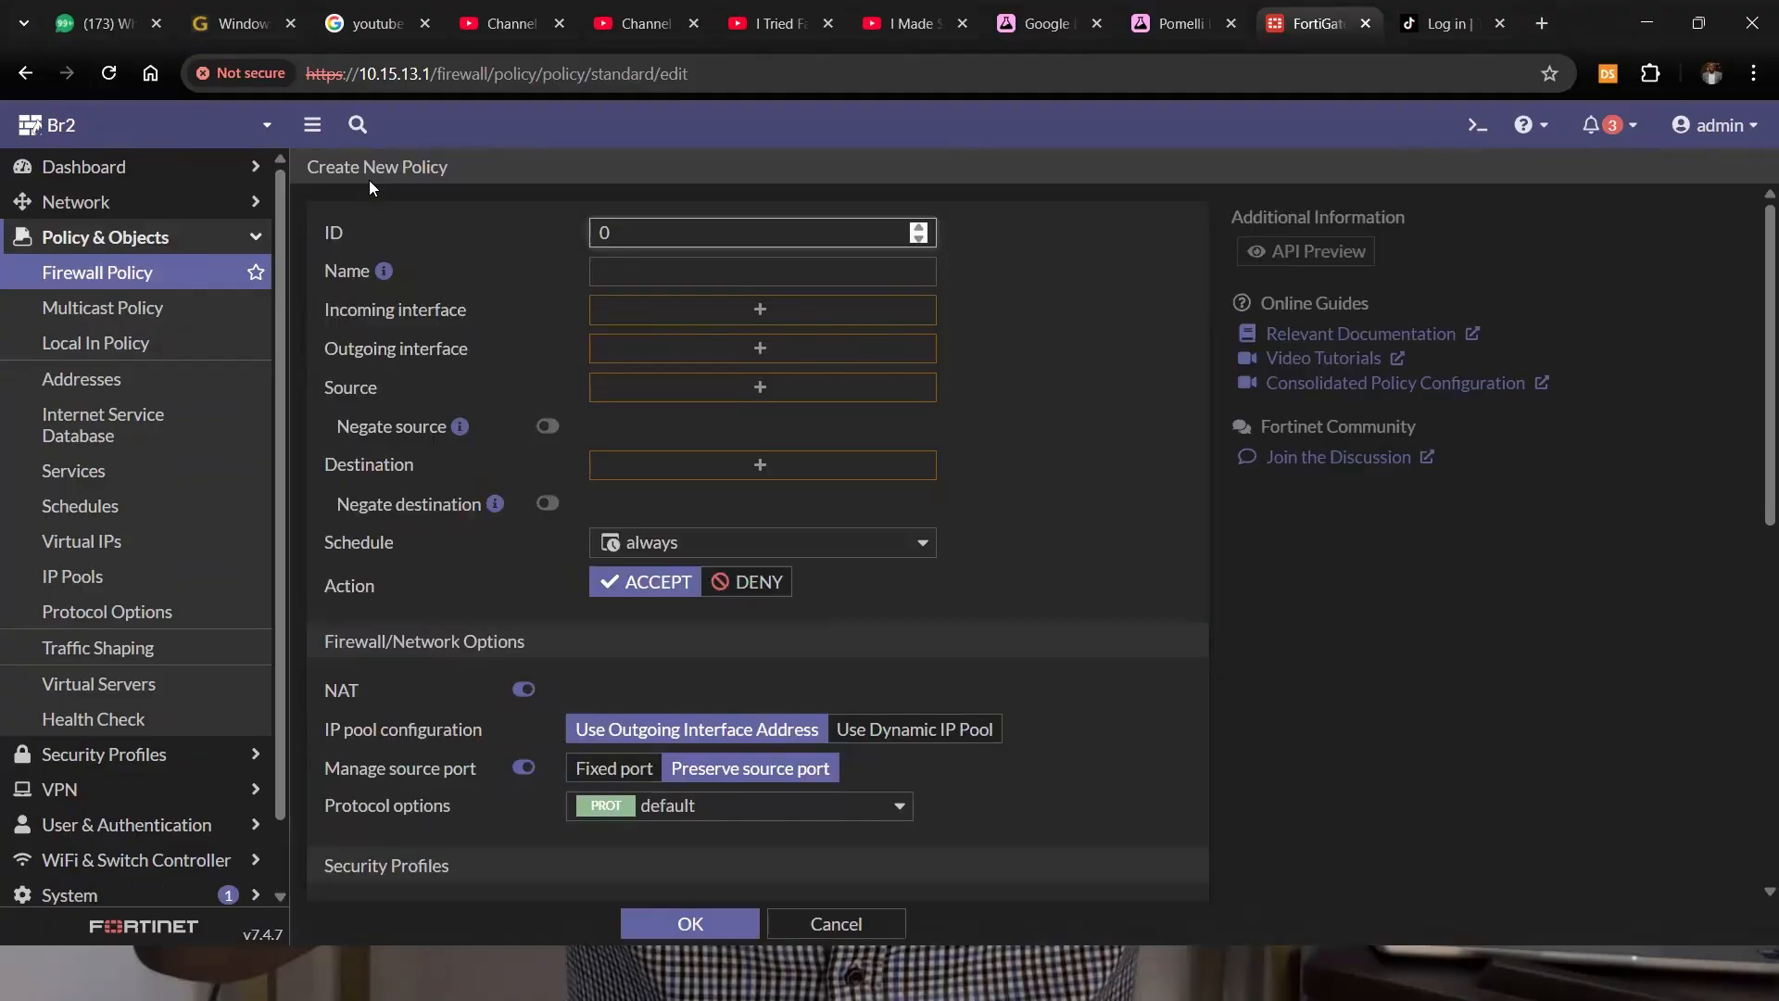
click(649, 261)
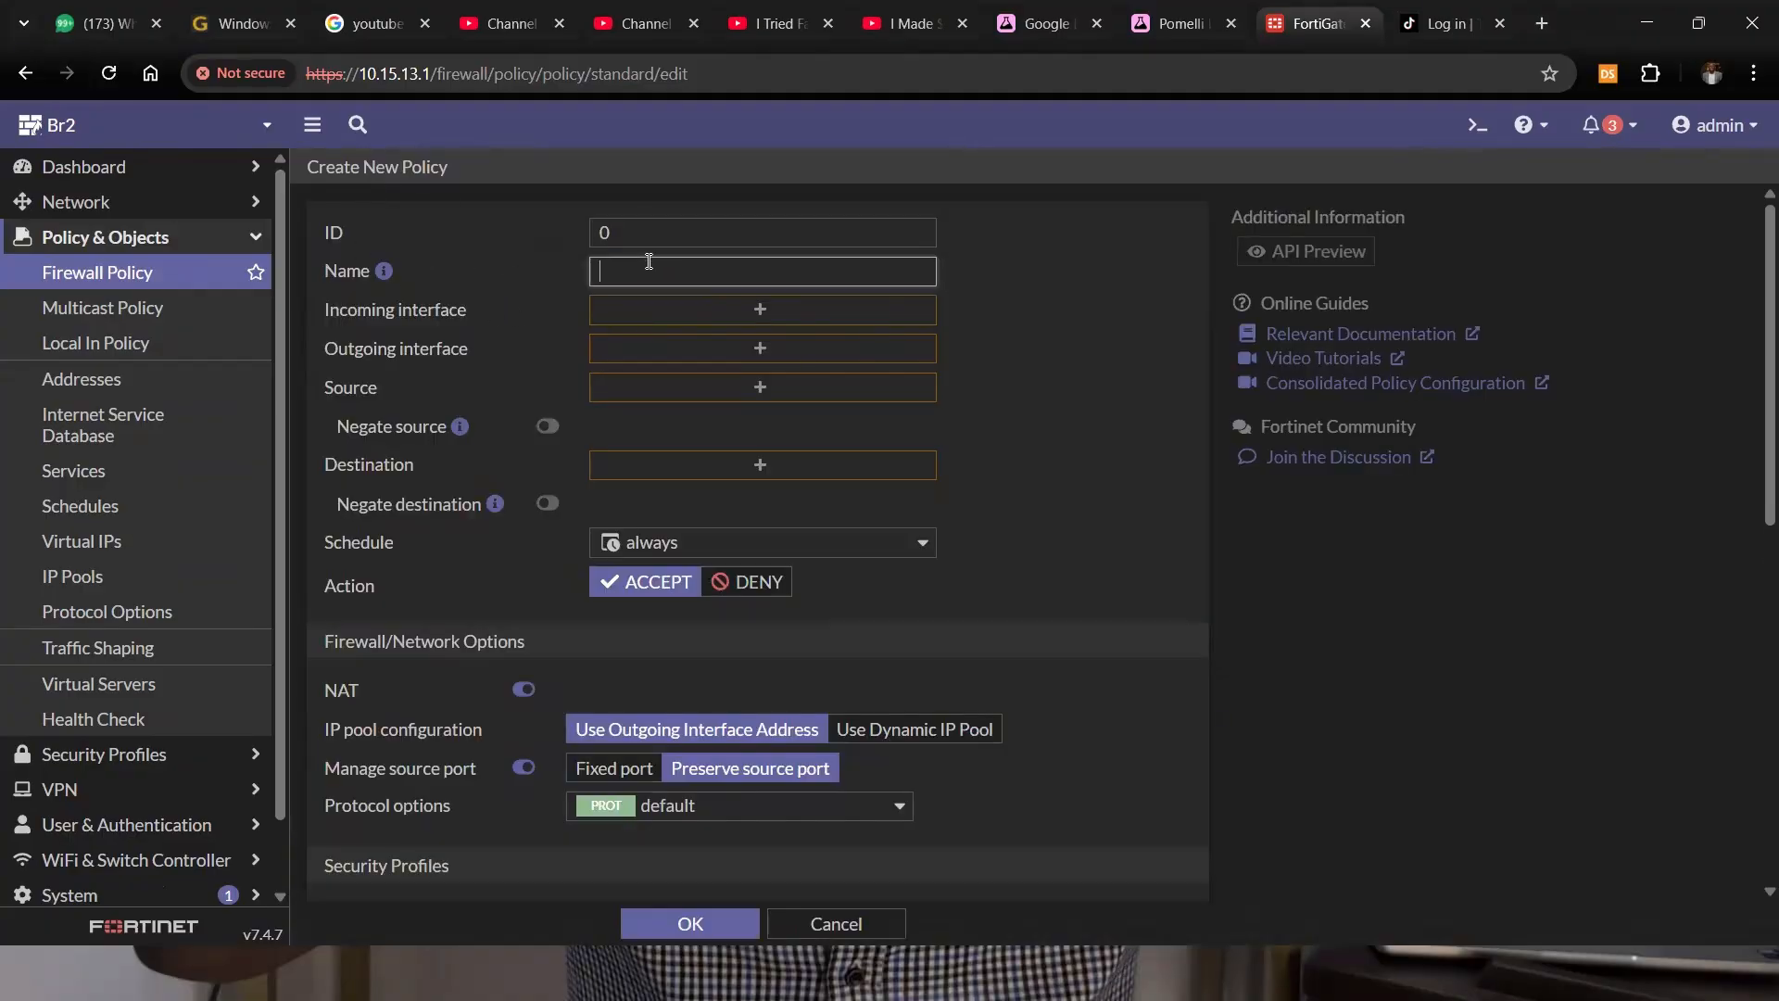
text(All_Users)
Set the policy's incoming interface to port9 and its outgoing interface to WAN1.
click(708, 321)
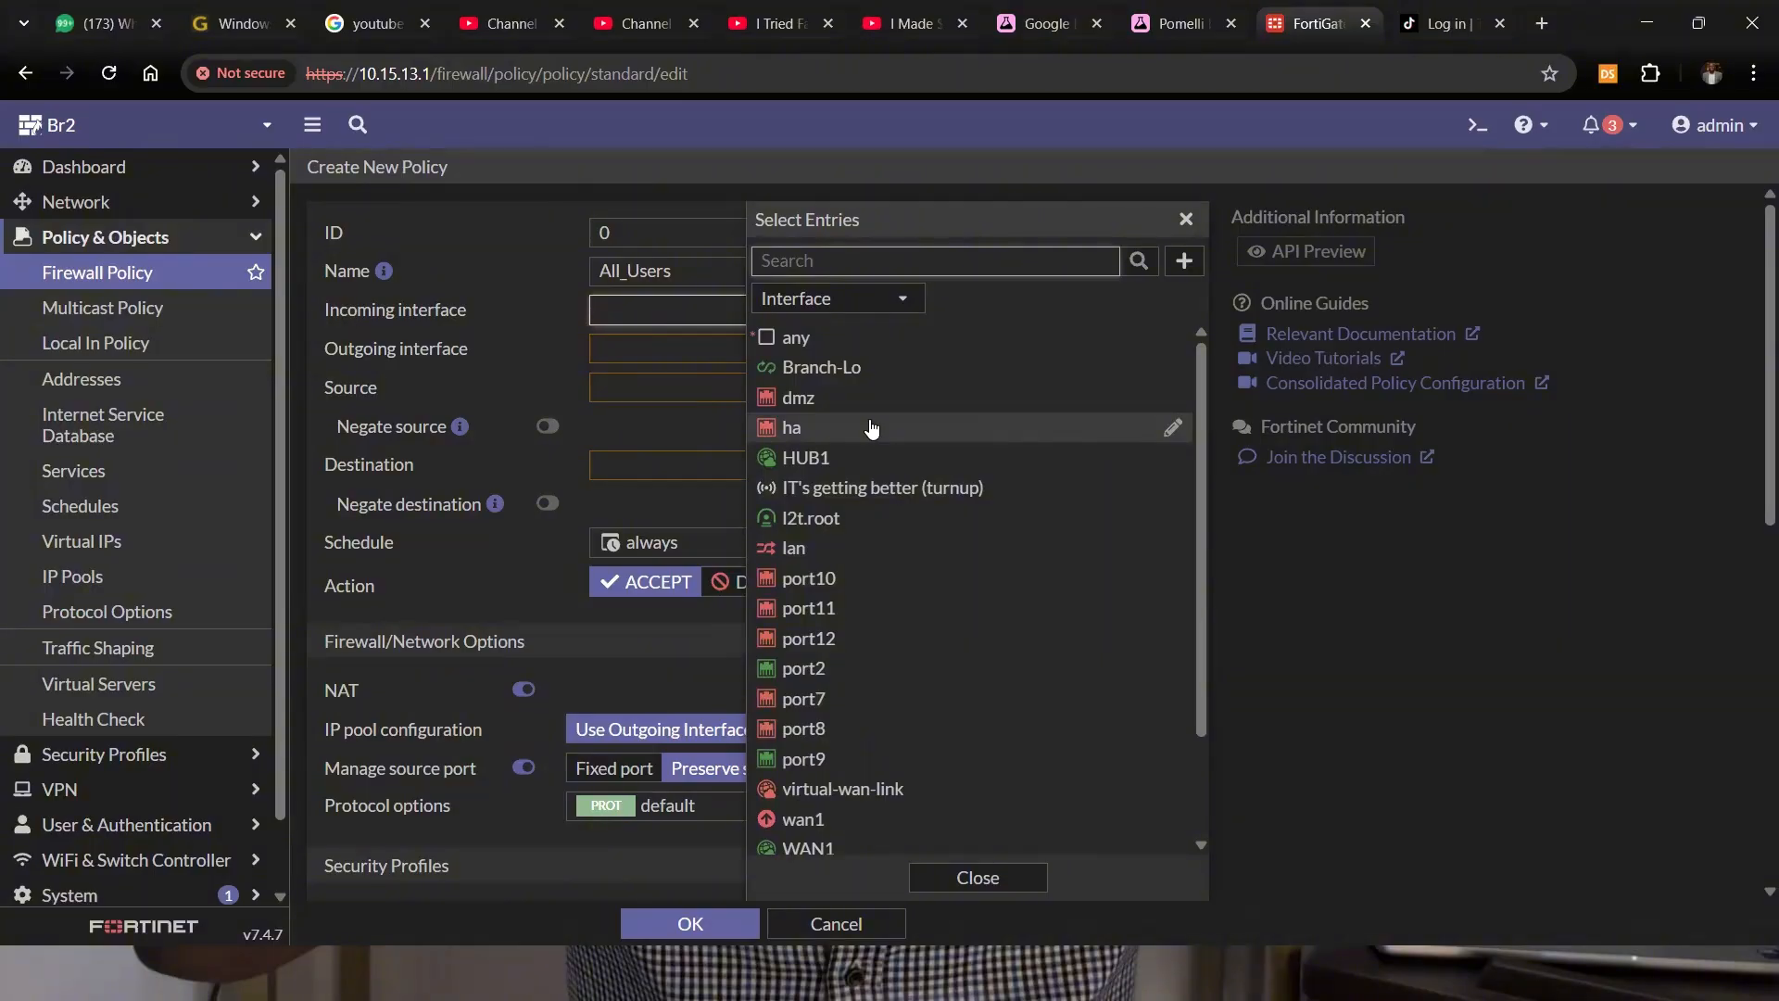
click(885, 616)
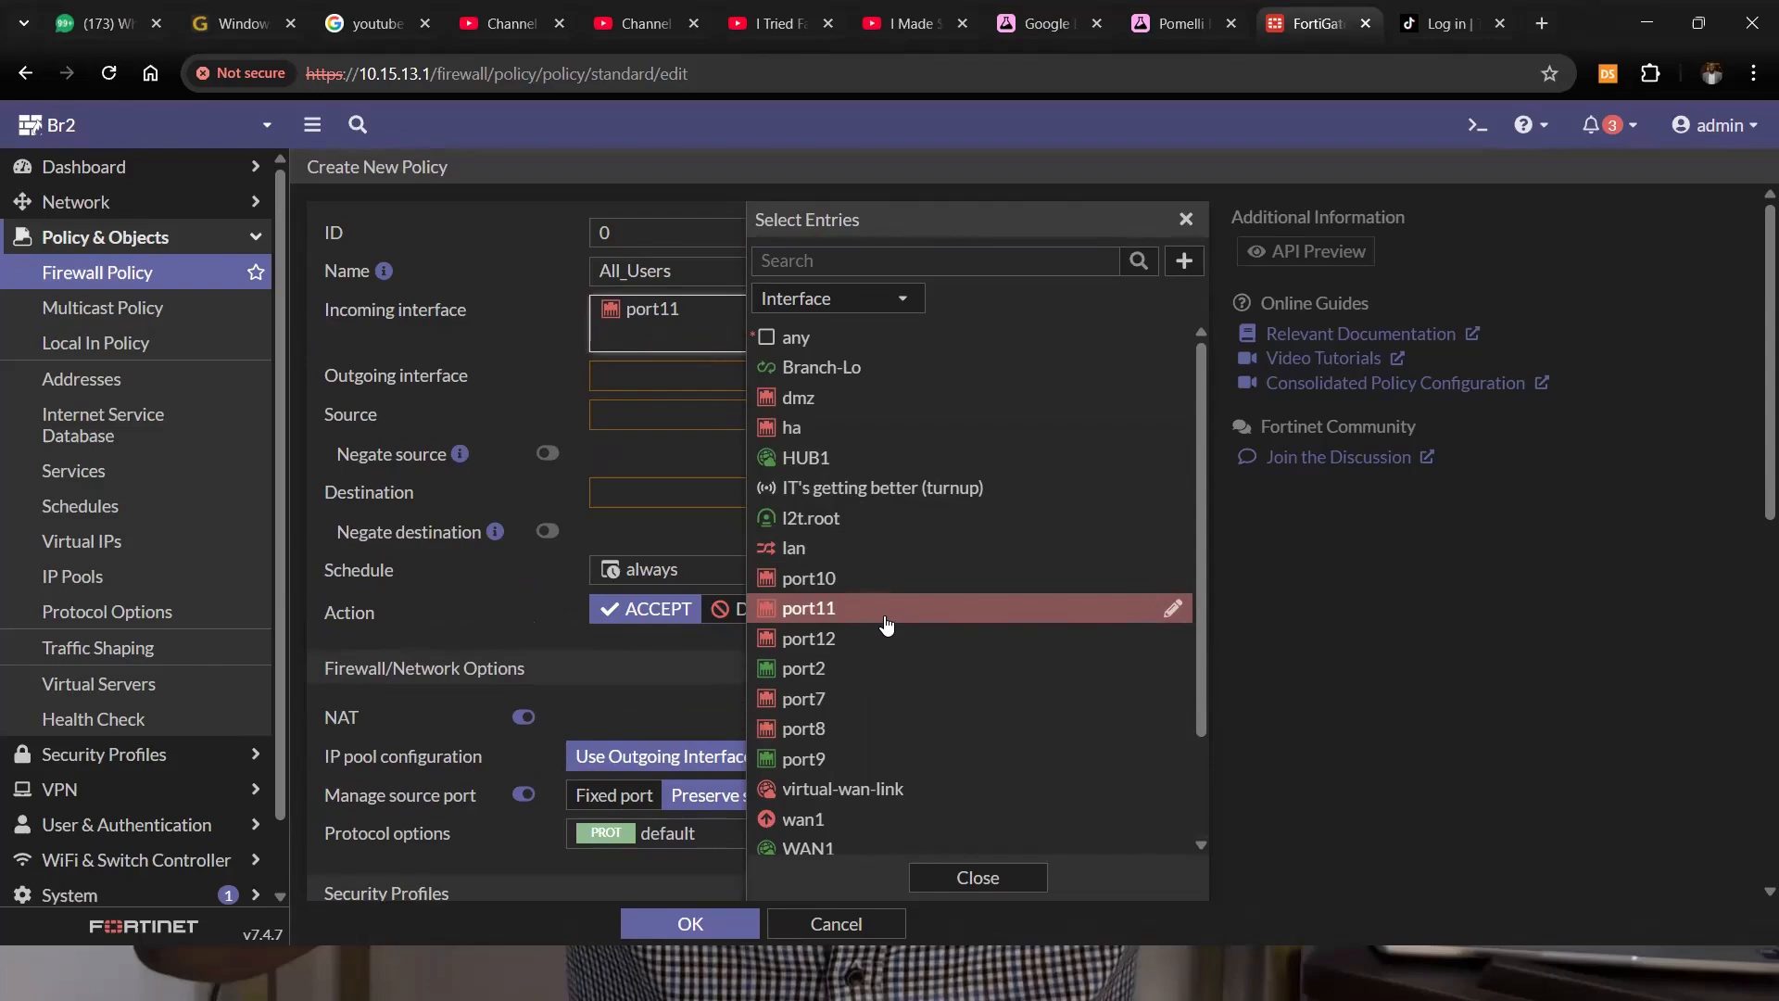
click(886, 623)
scroll(882, 624, down, 2)
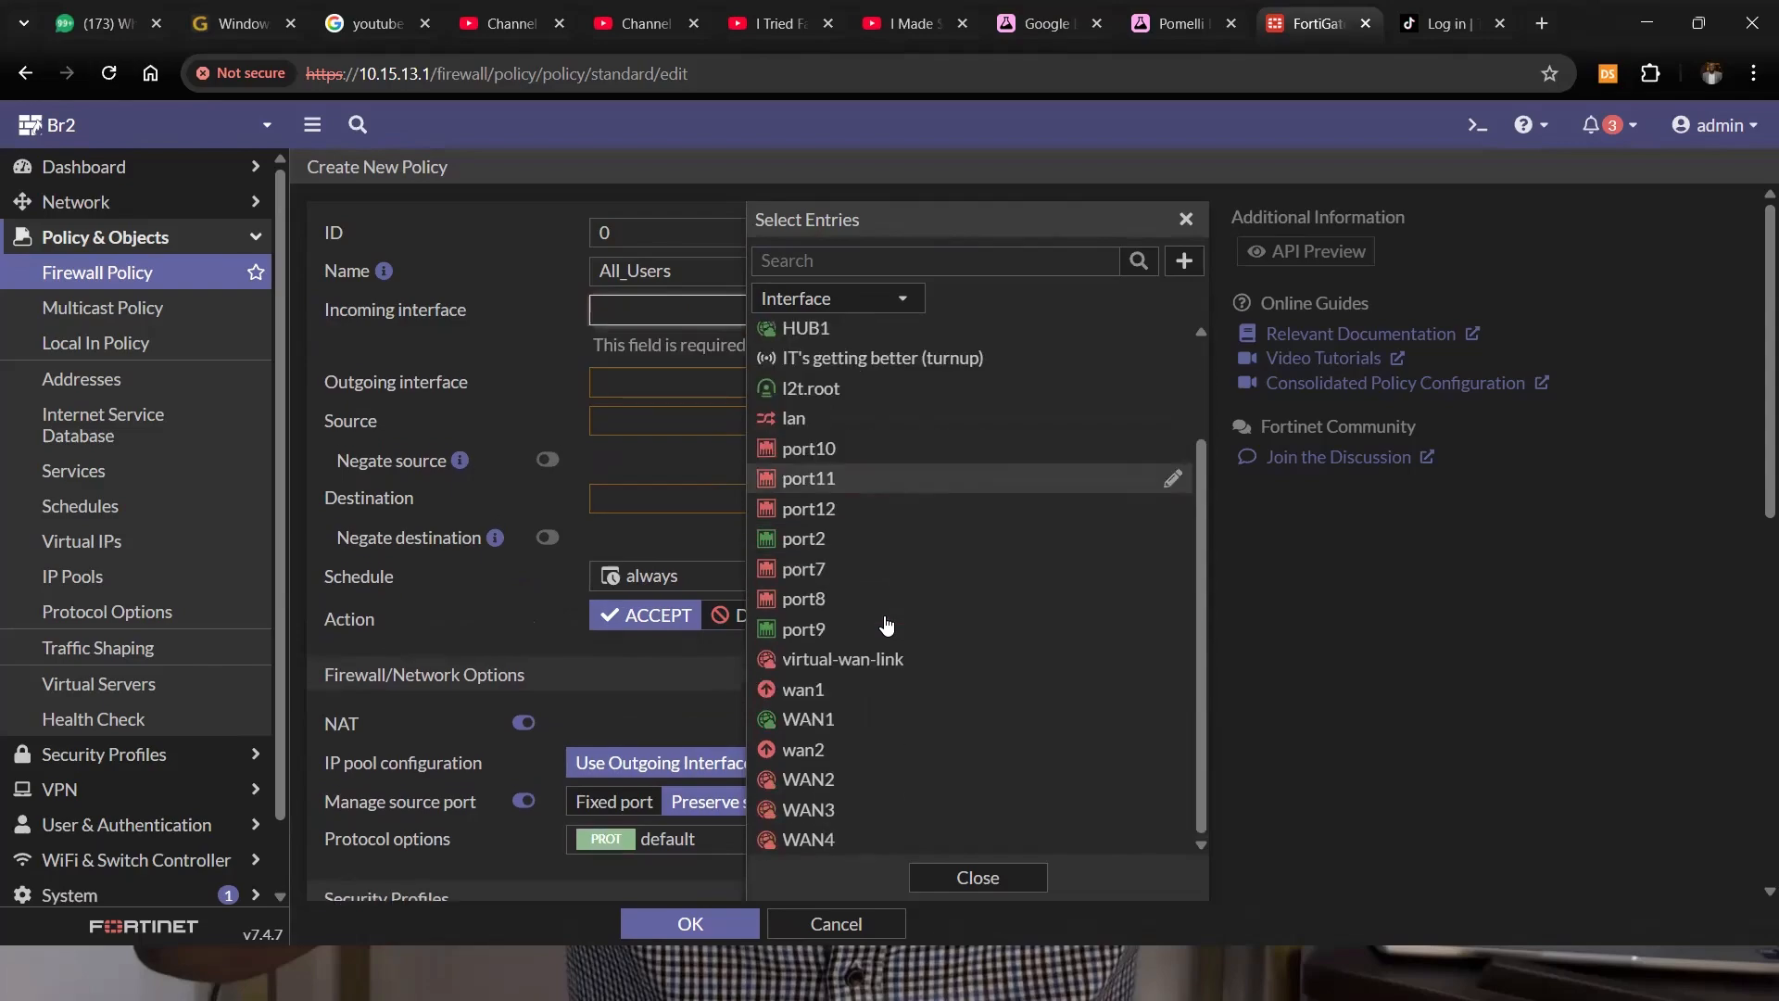
click(825, 633)
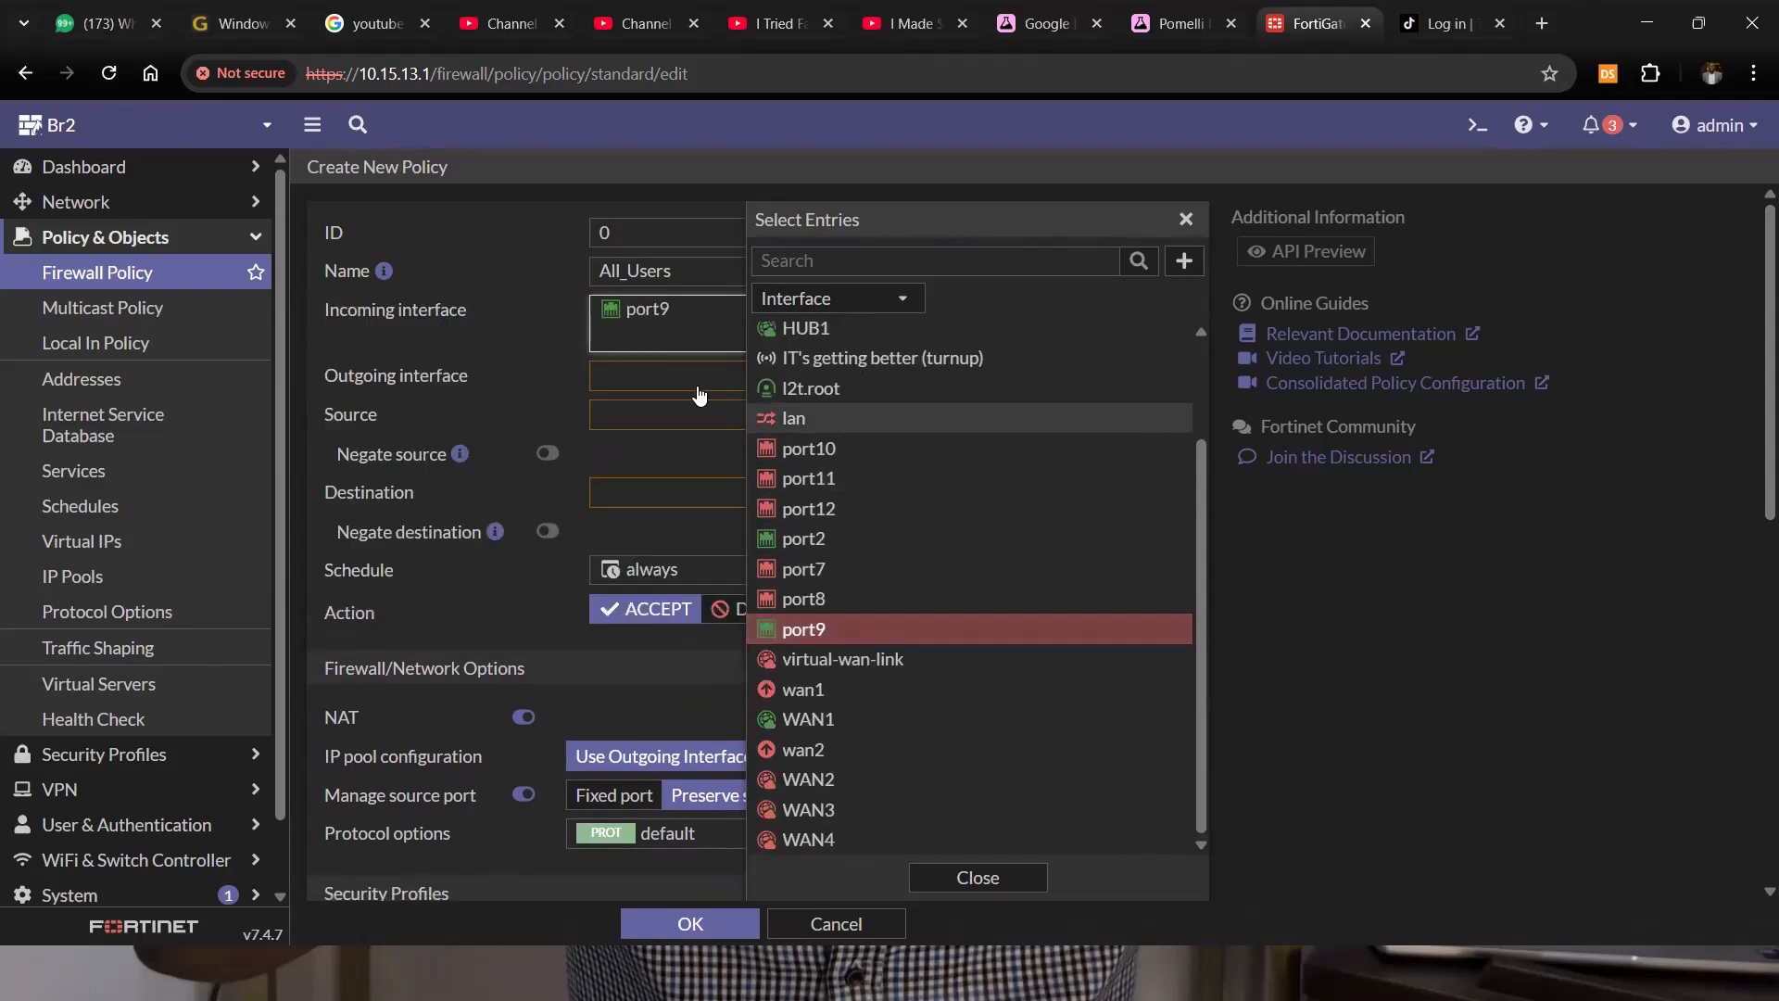
click(701, 387)
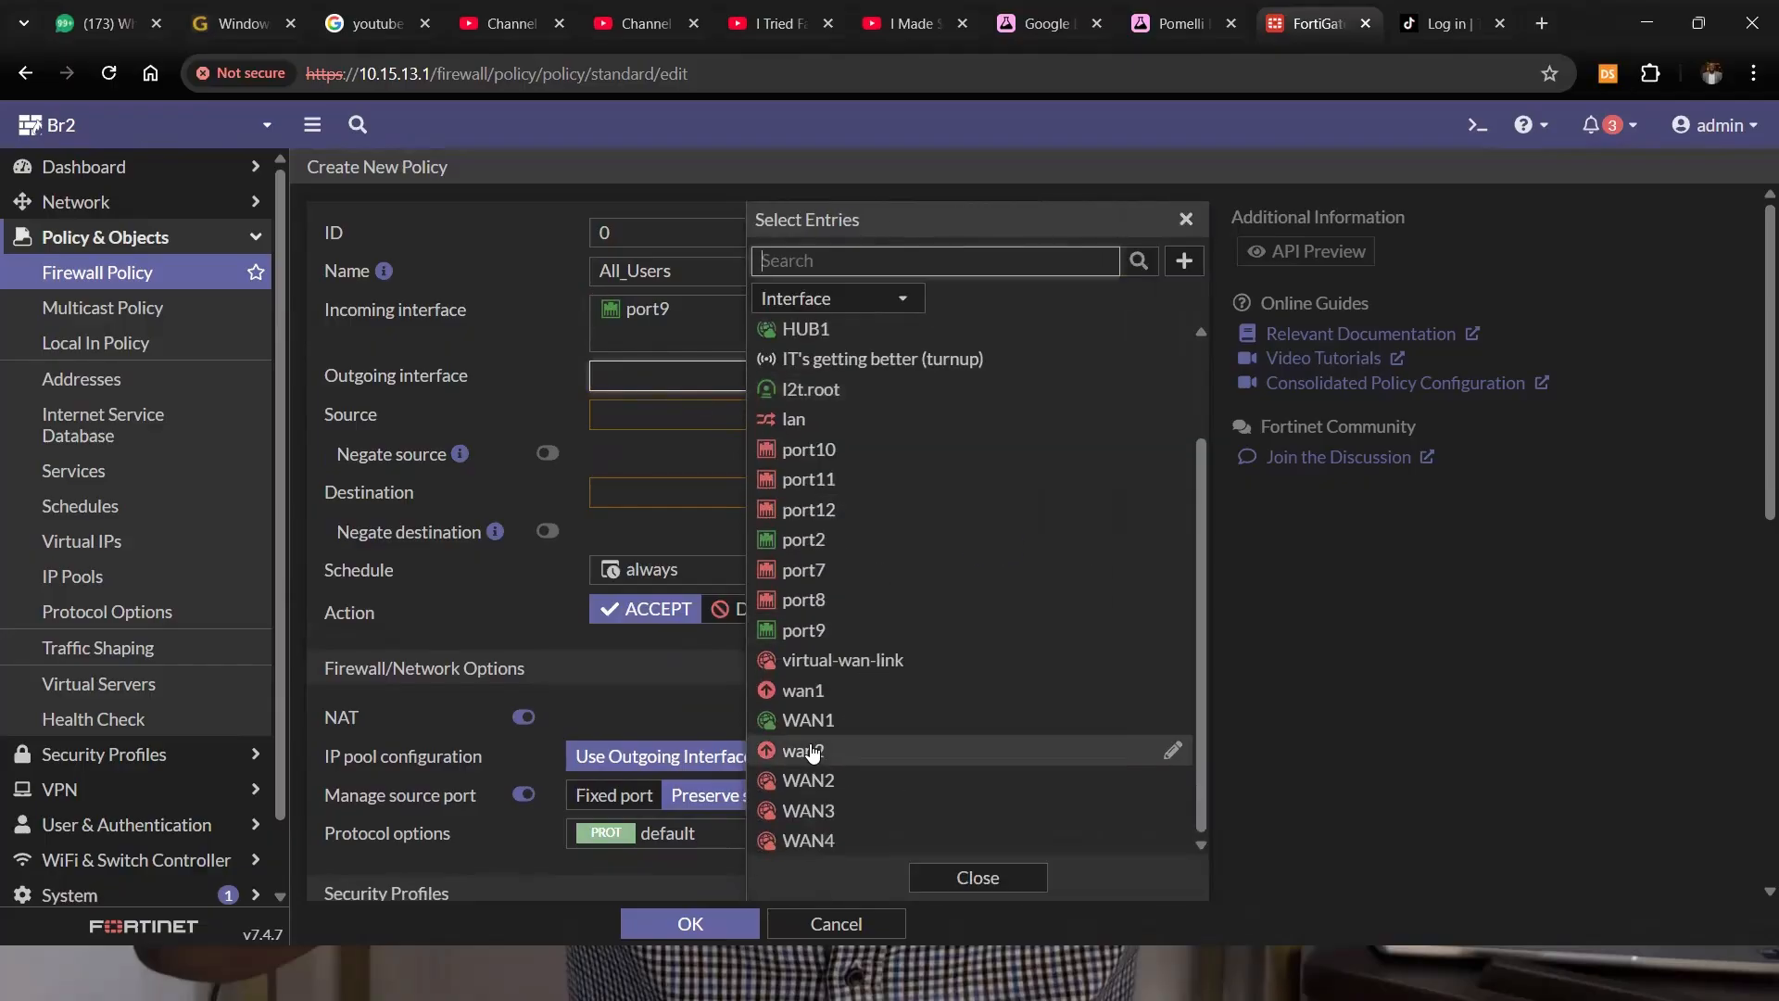
click(807, 722)
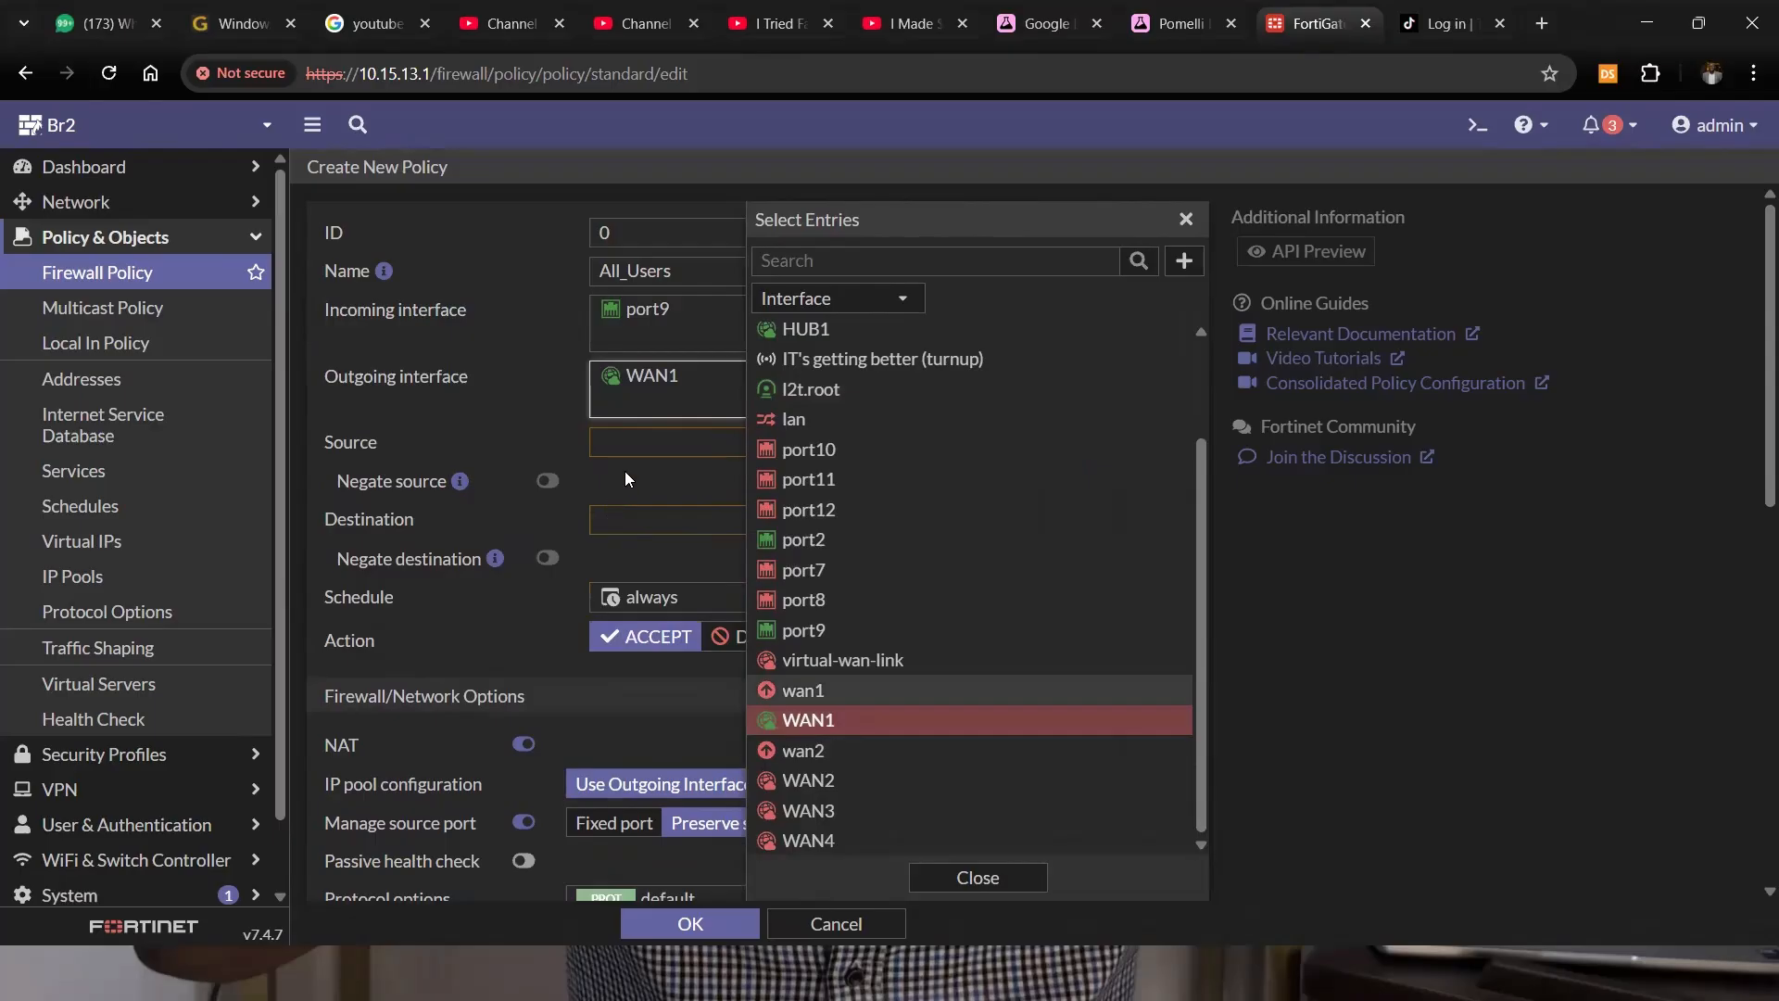
Set both the source and the destination address of the All_Users policy to all.
click(640, 449)
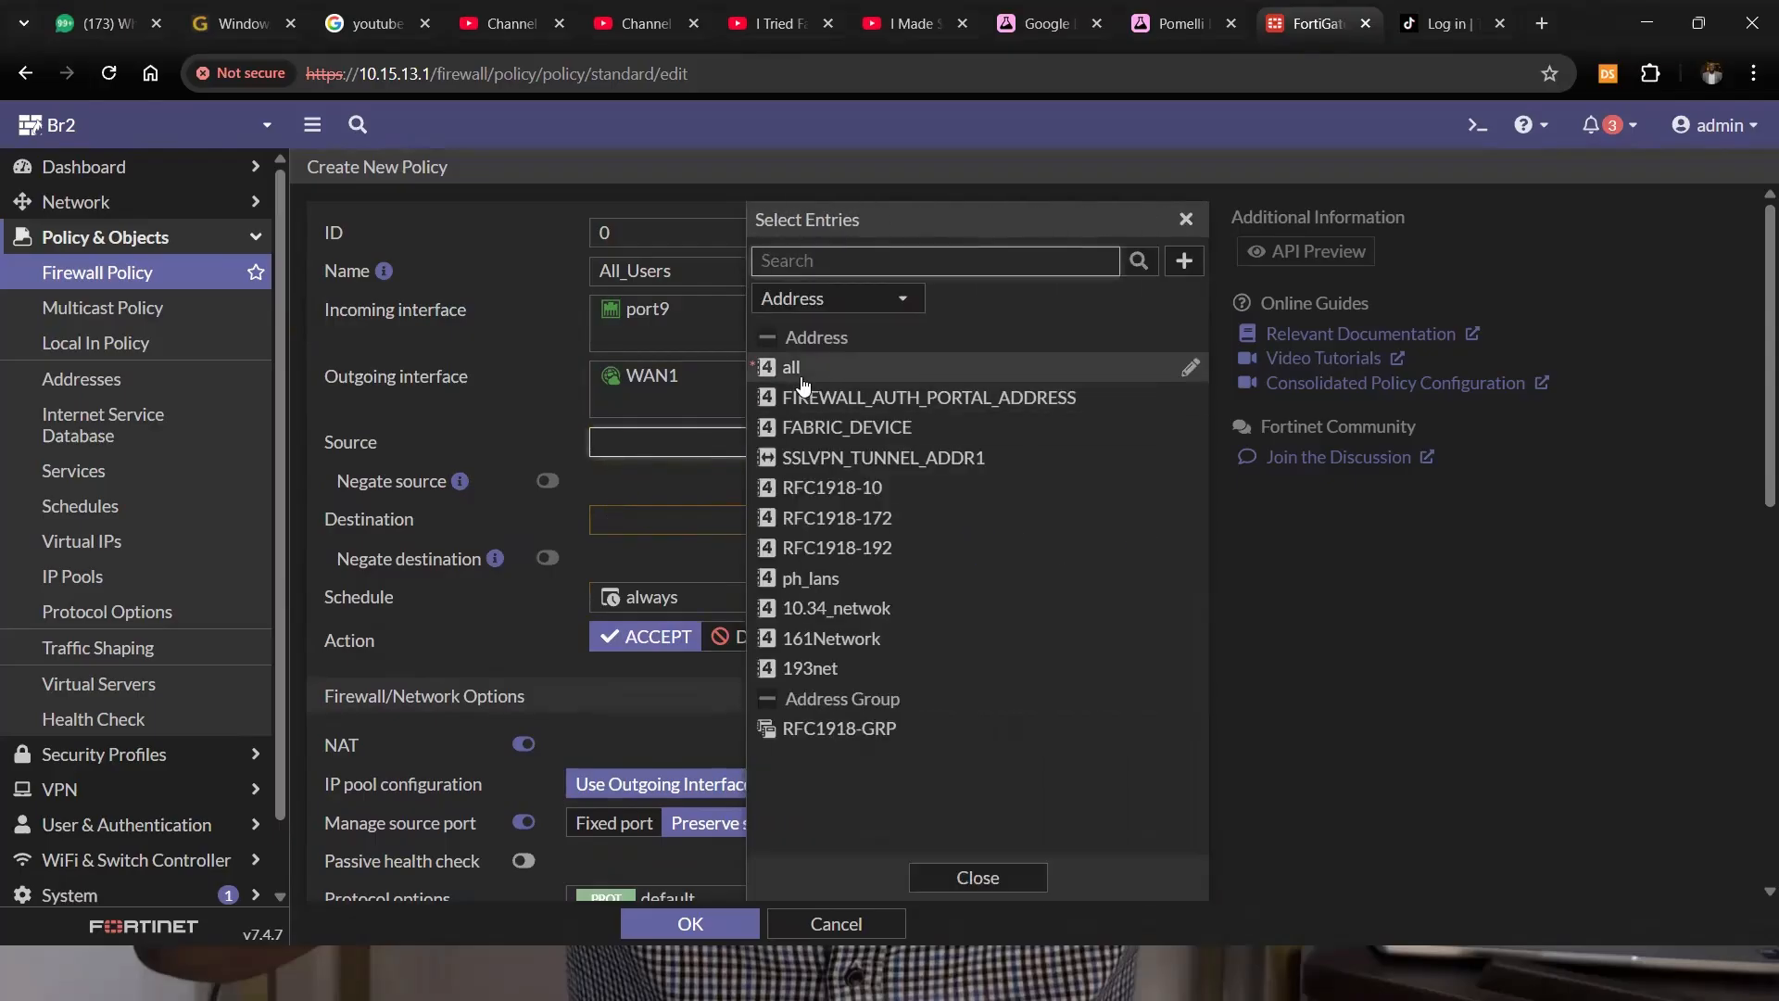
click(802, 382)
click(1186, 219)
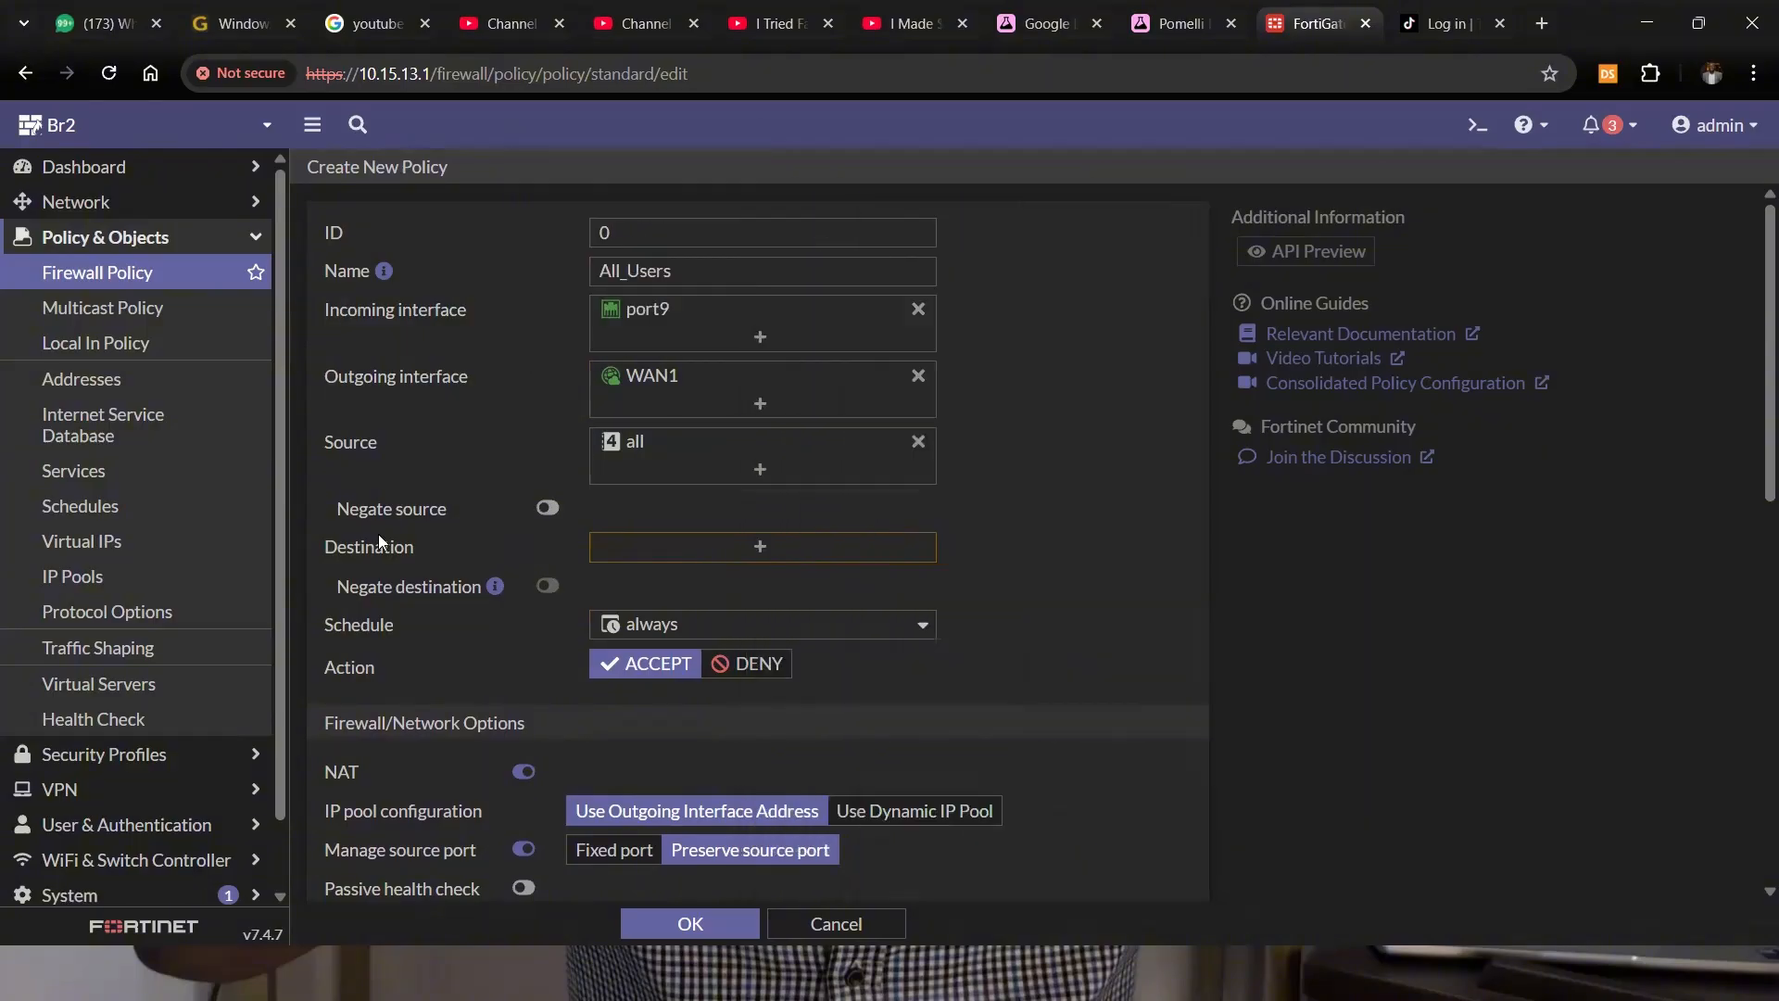
click(702, 554)
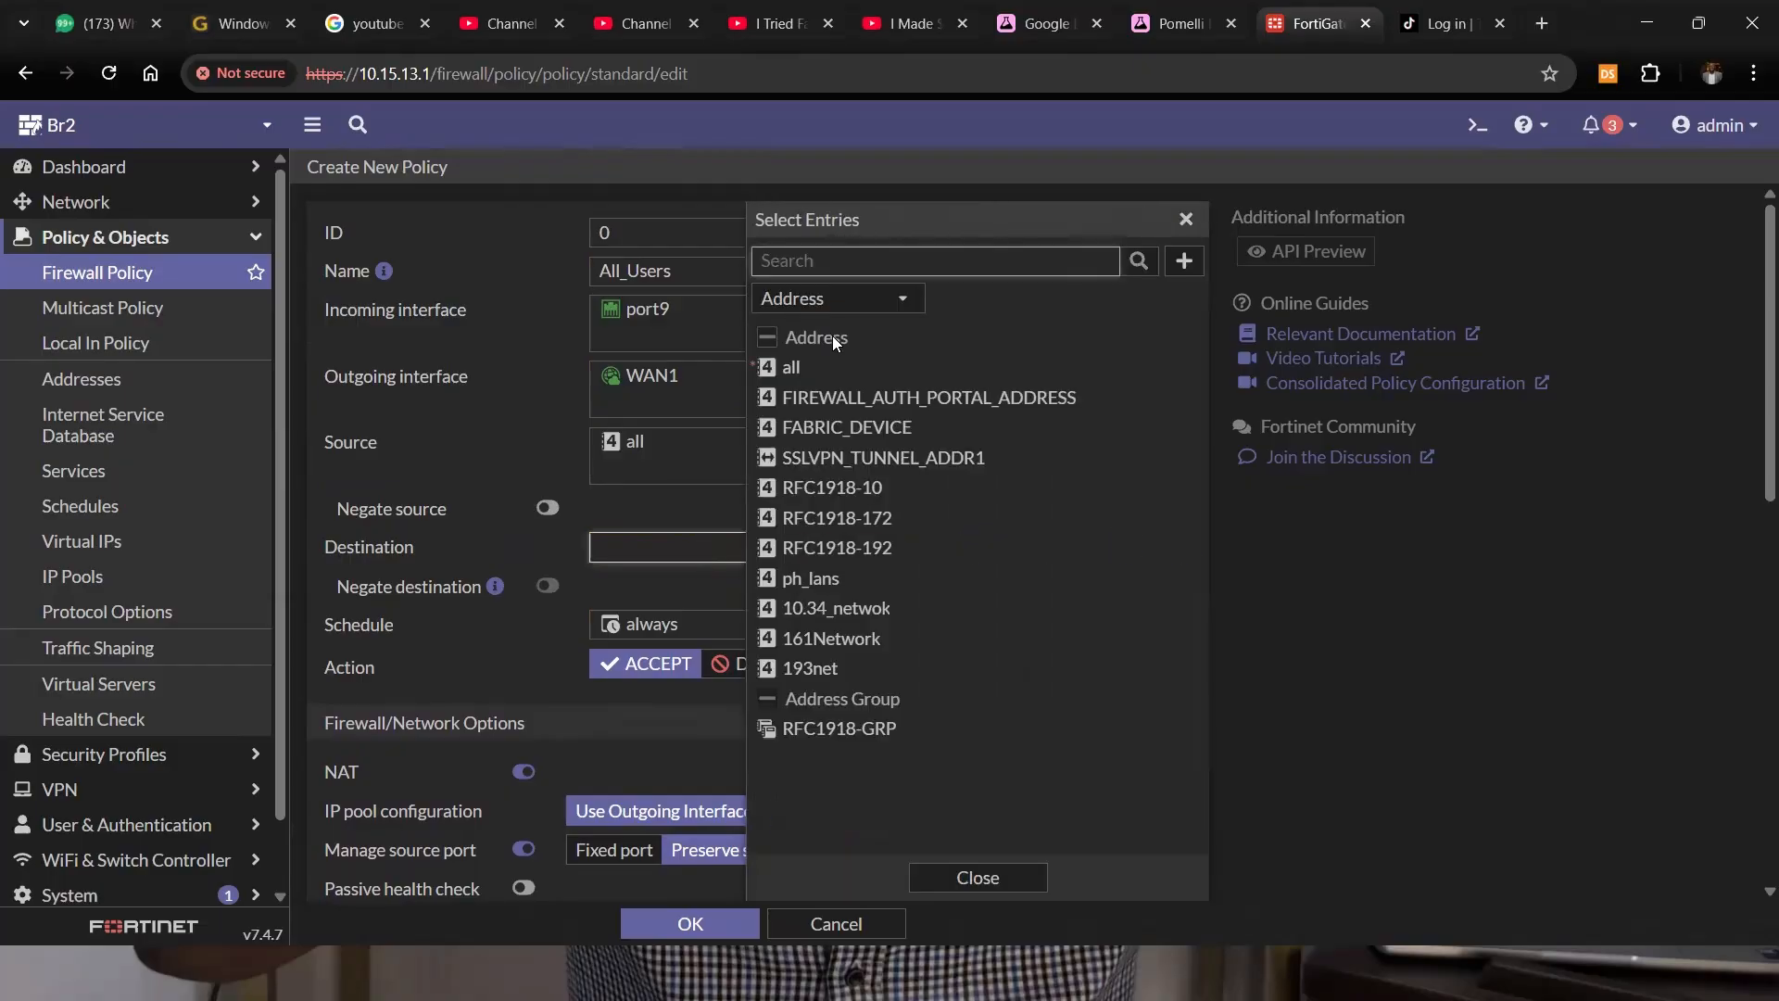
click(832, 367)
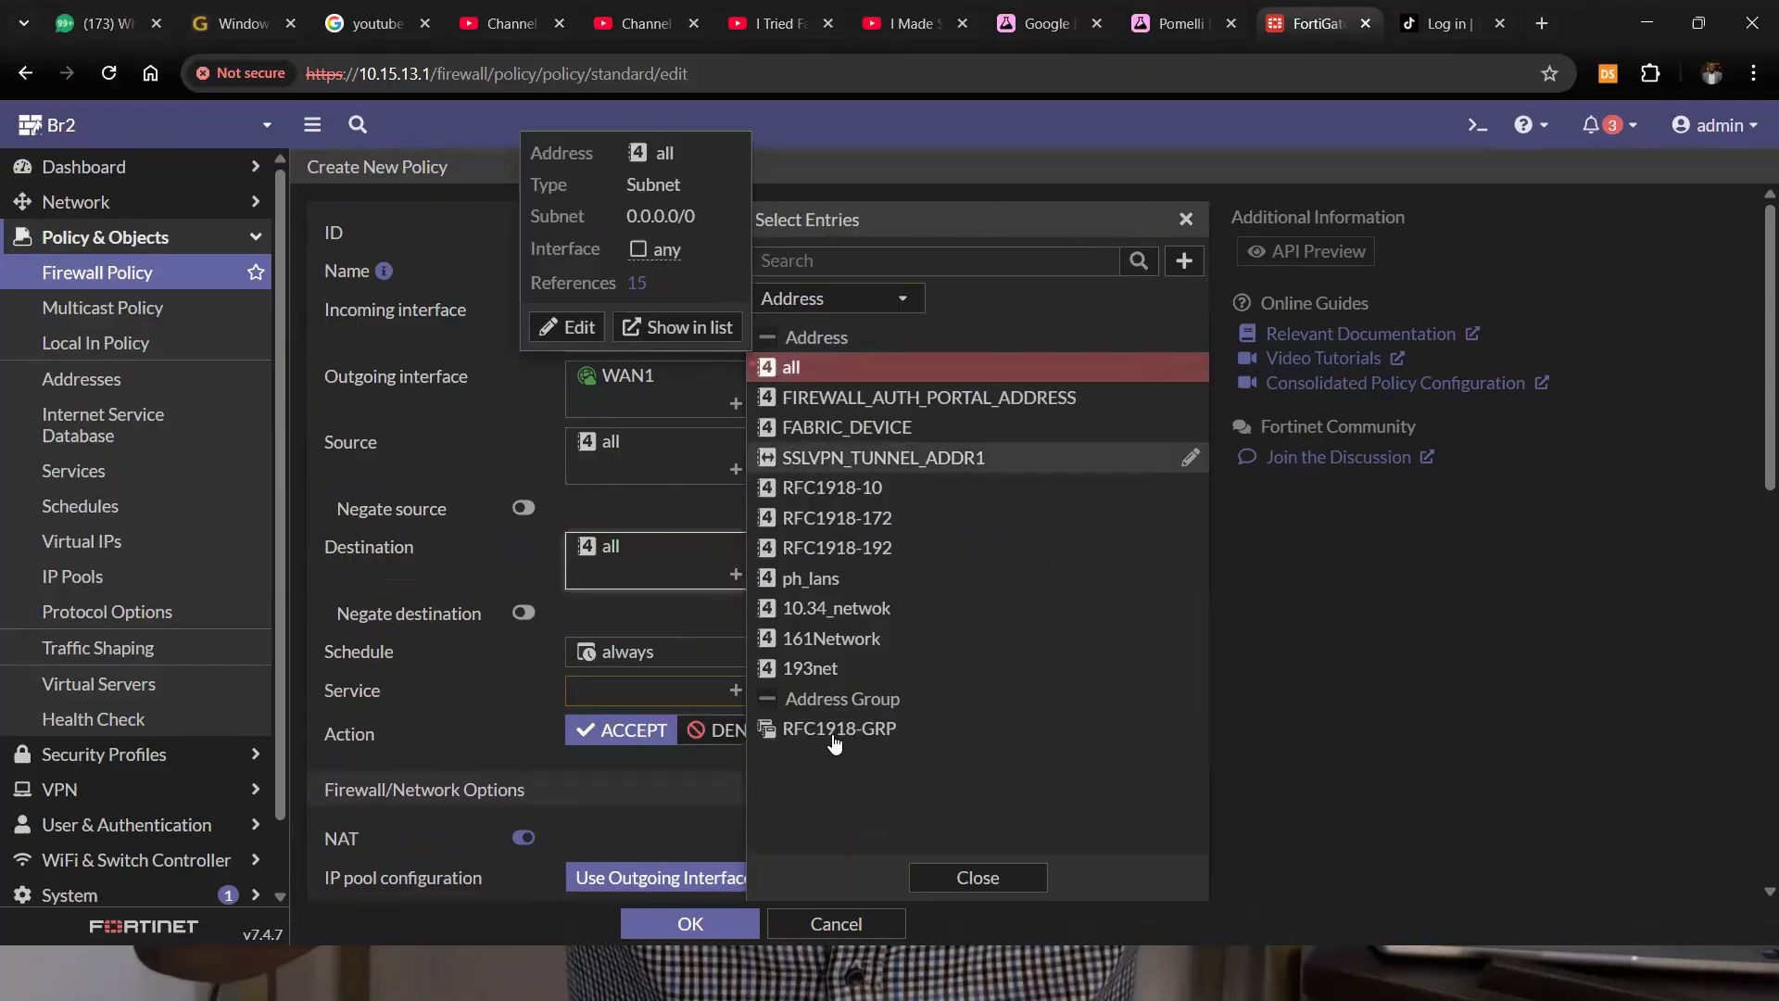
click(959, 879)
Set the service of the All_Users policy to ALL.
scroll(454, 652, down, 1)
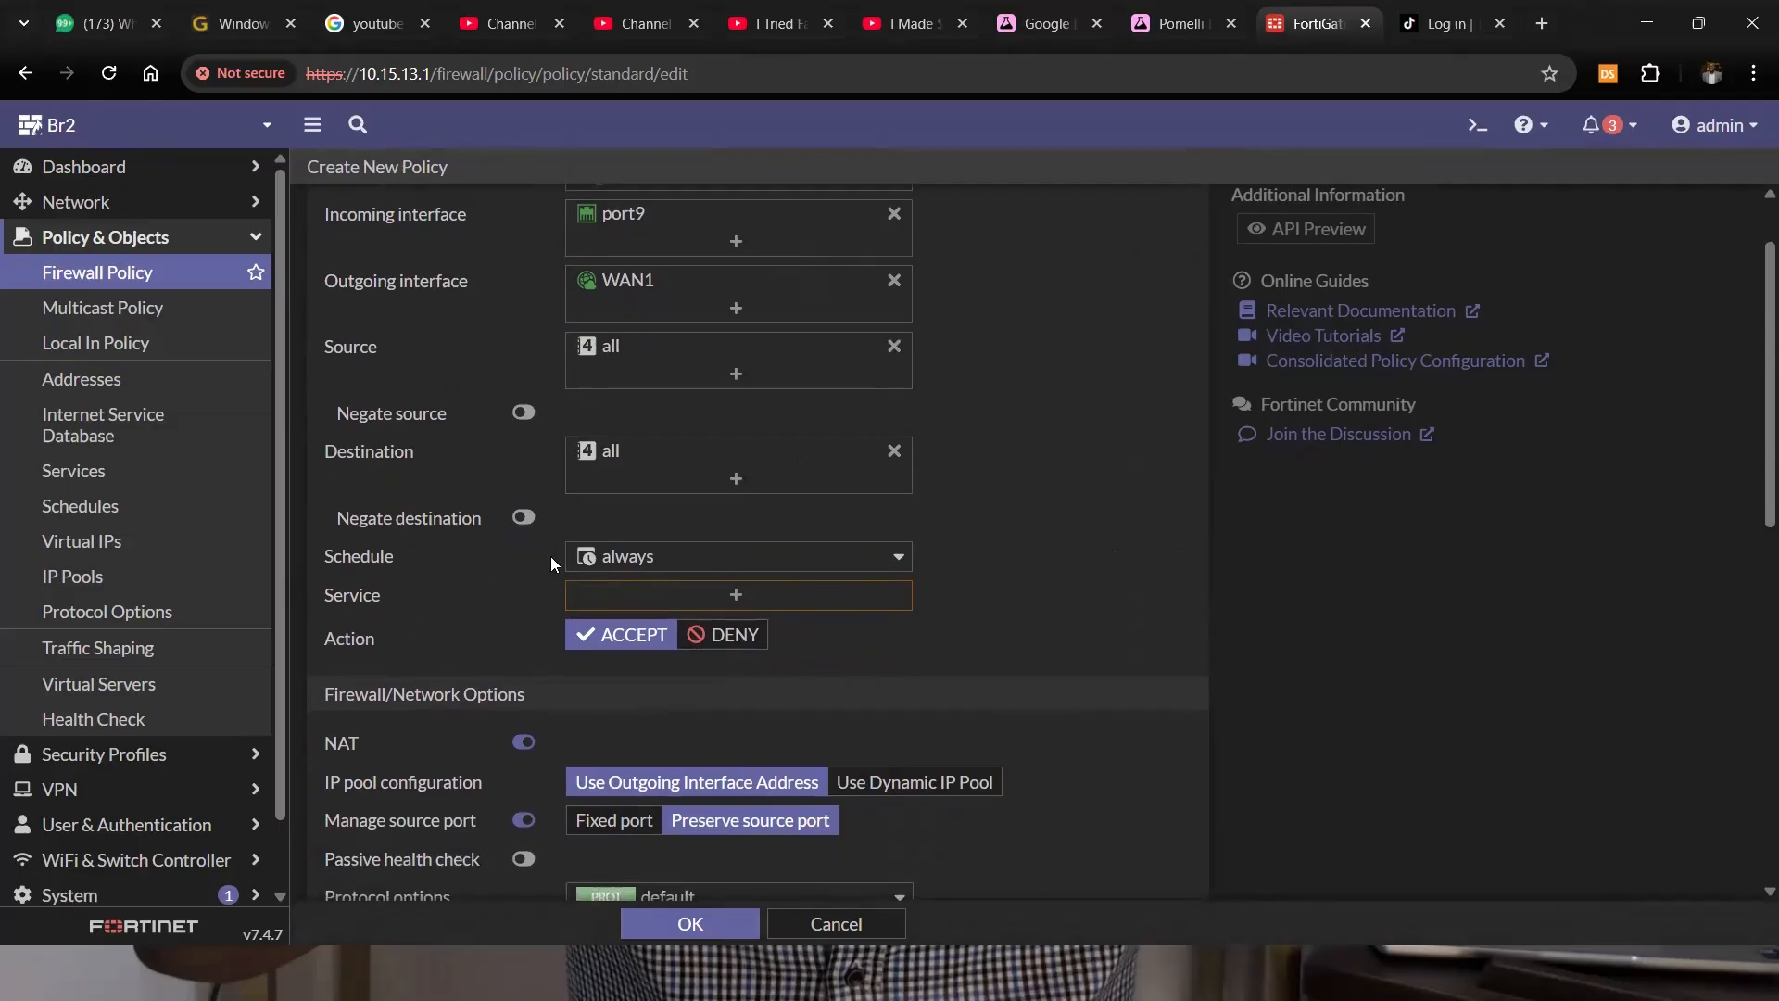
click(705, 609)
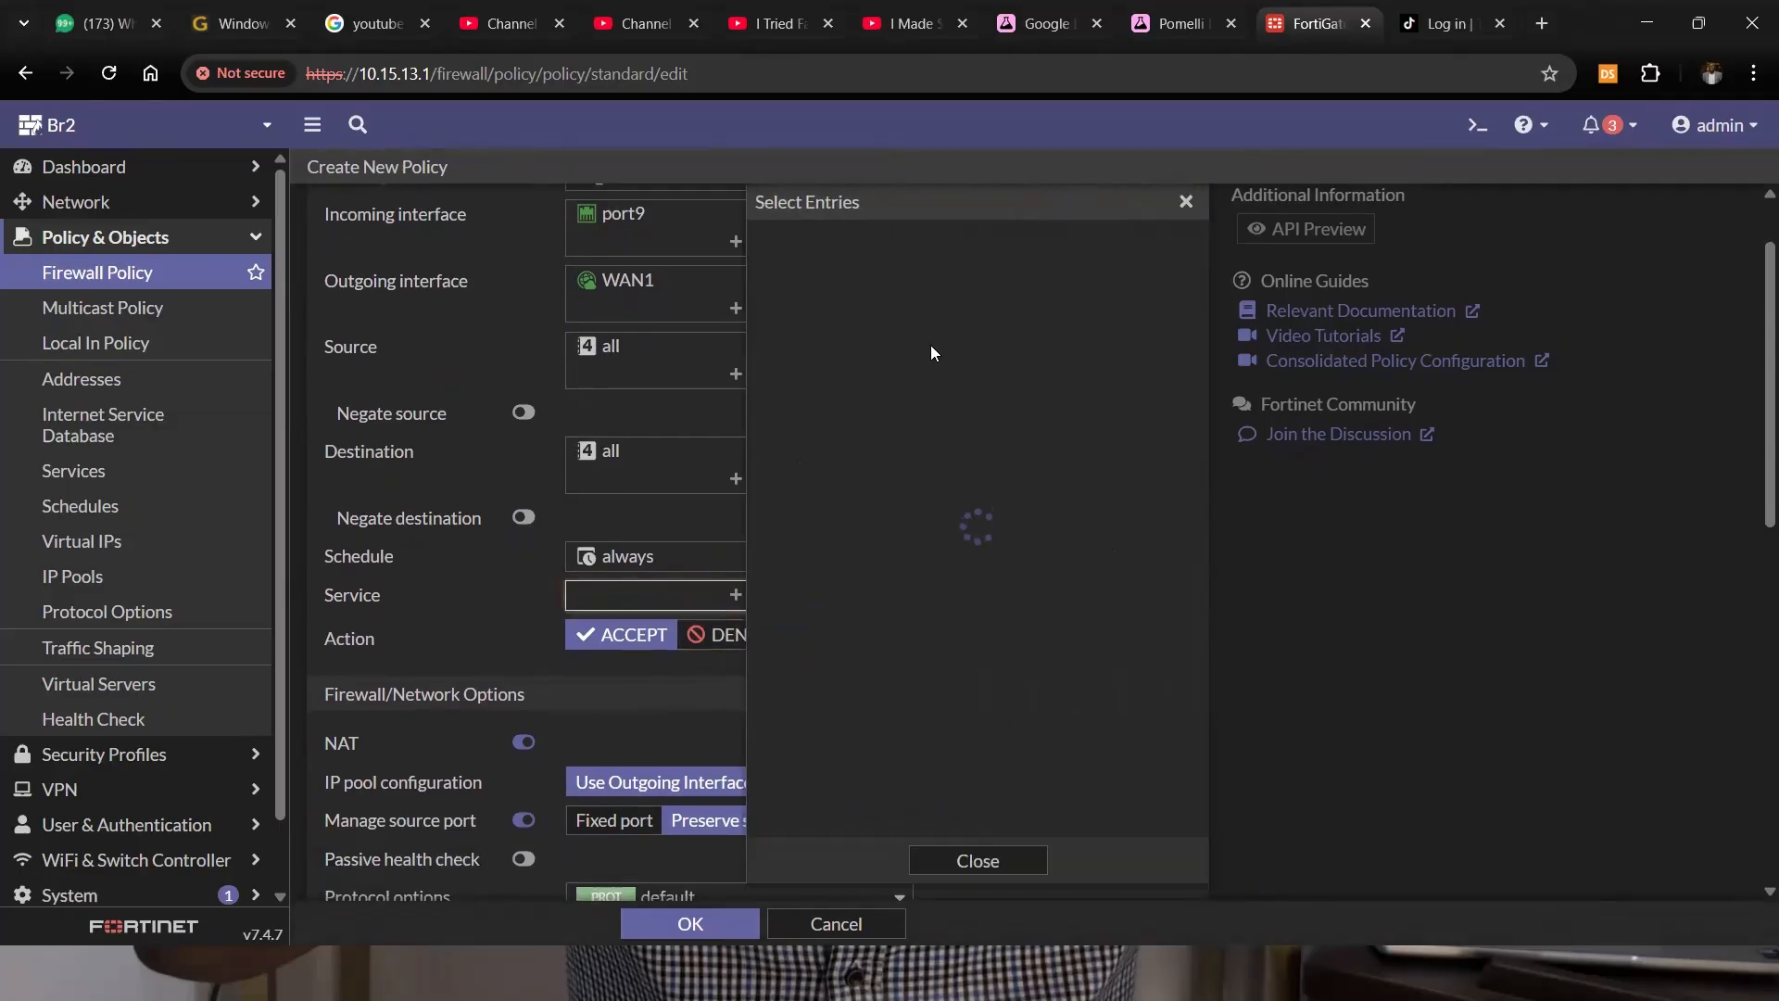
click(806, 380)
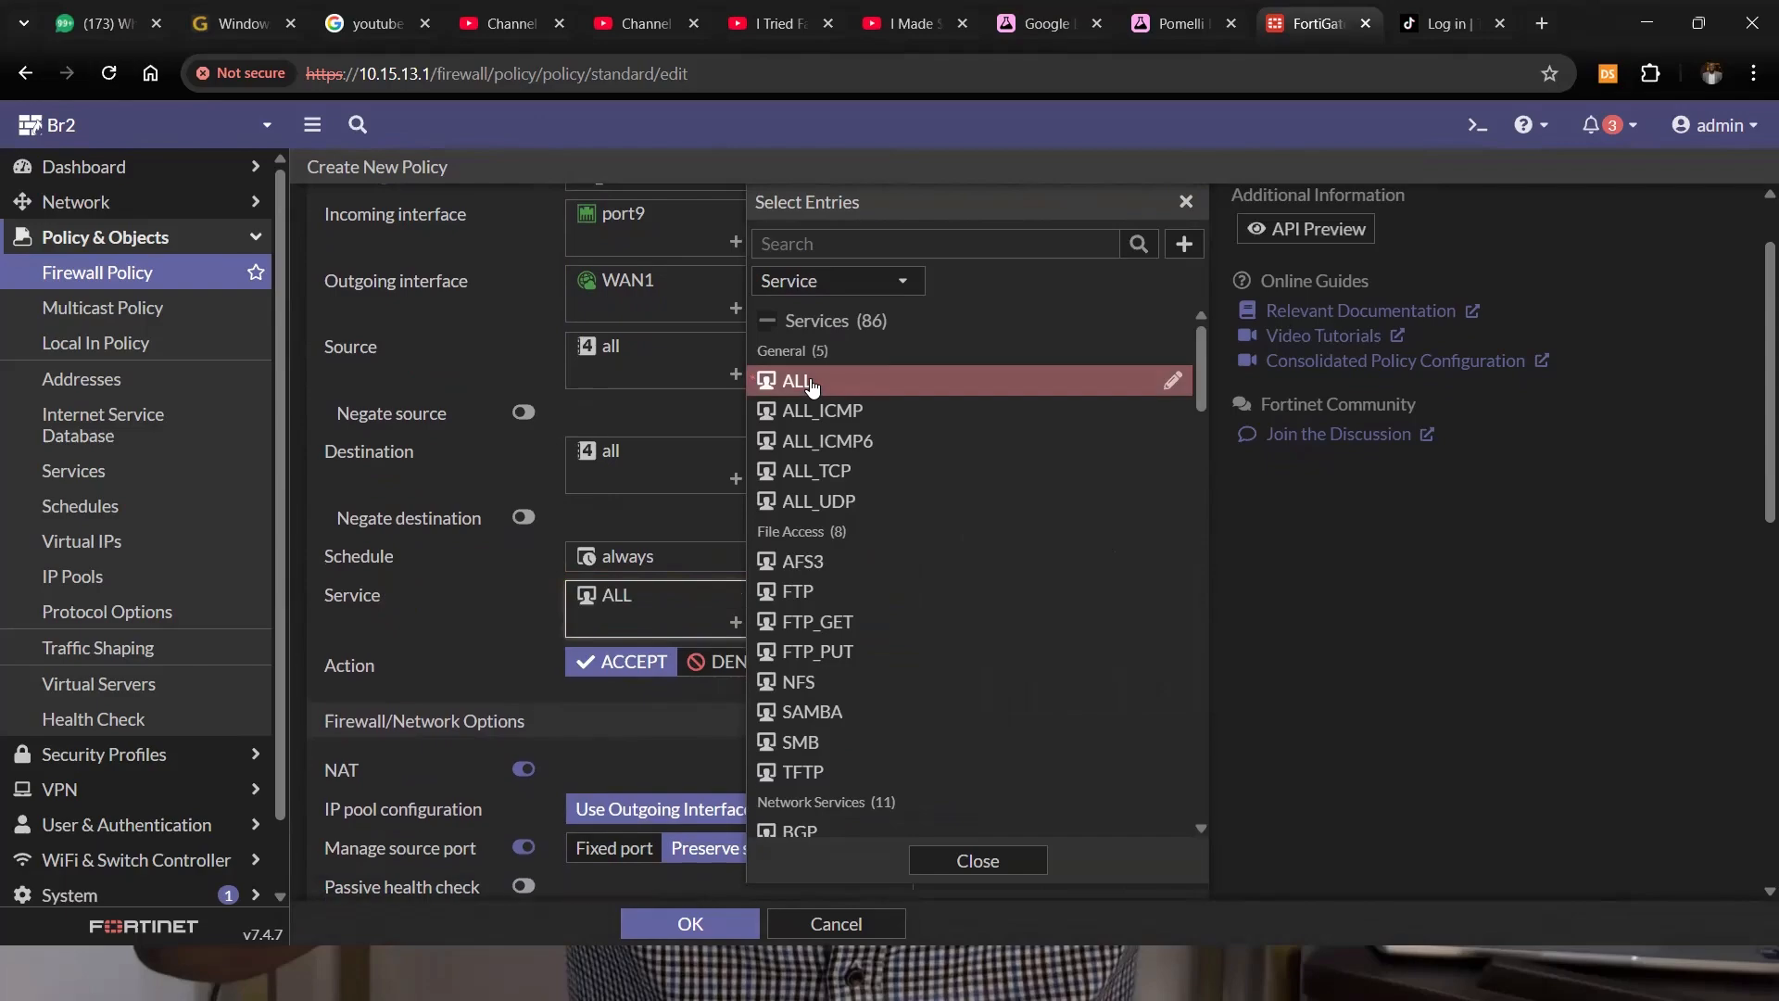
click(1183, 194)
Enable application control in the policy's security profiles and assign the All_users sensor.
scroll(556, 519, down, 3)
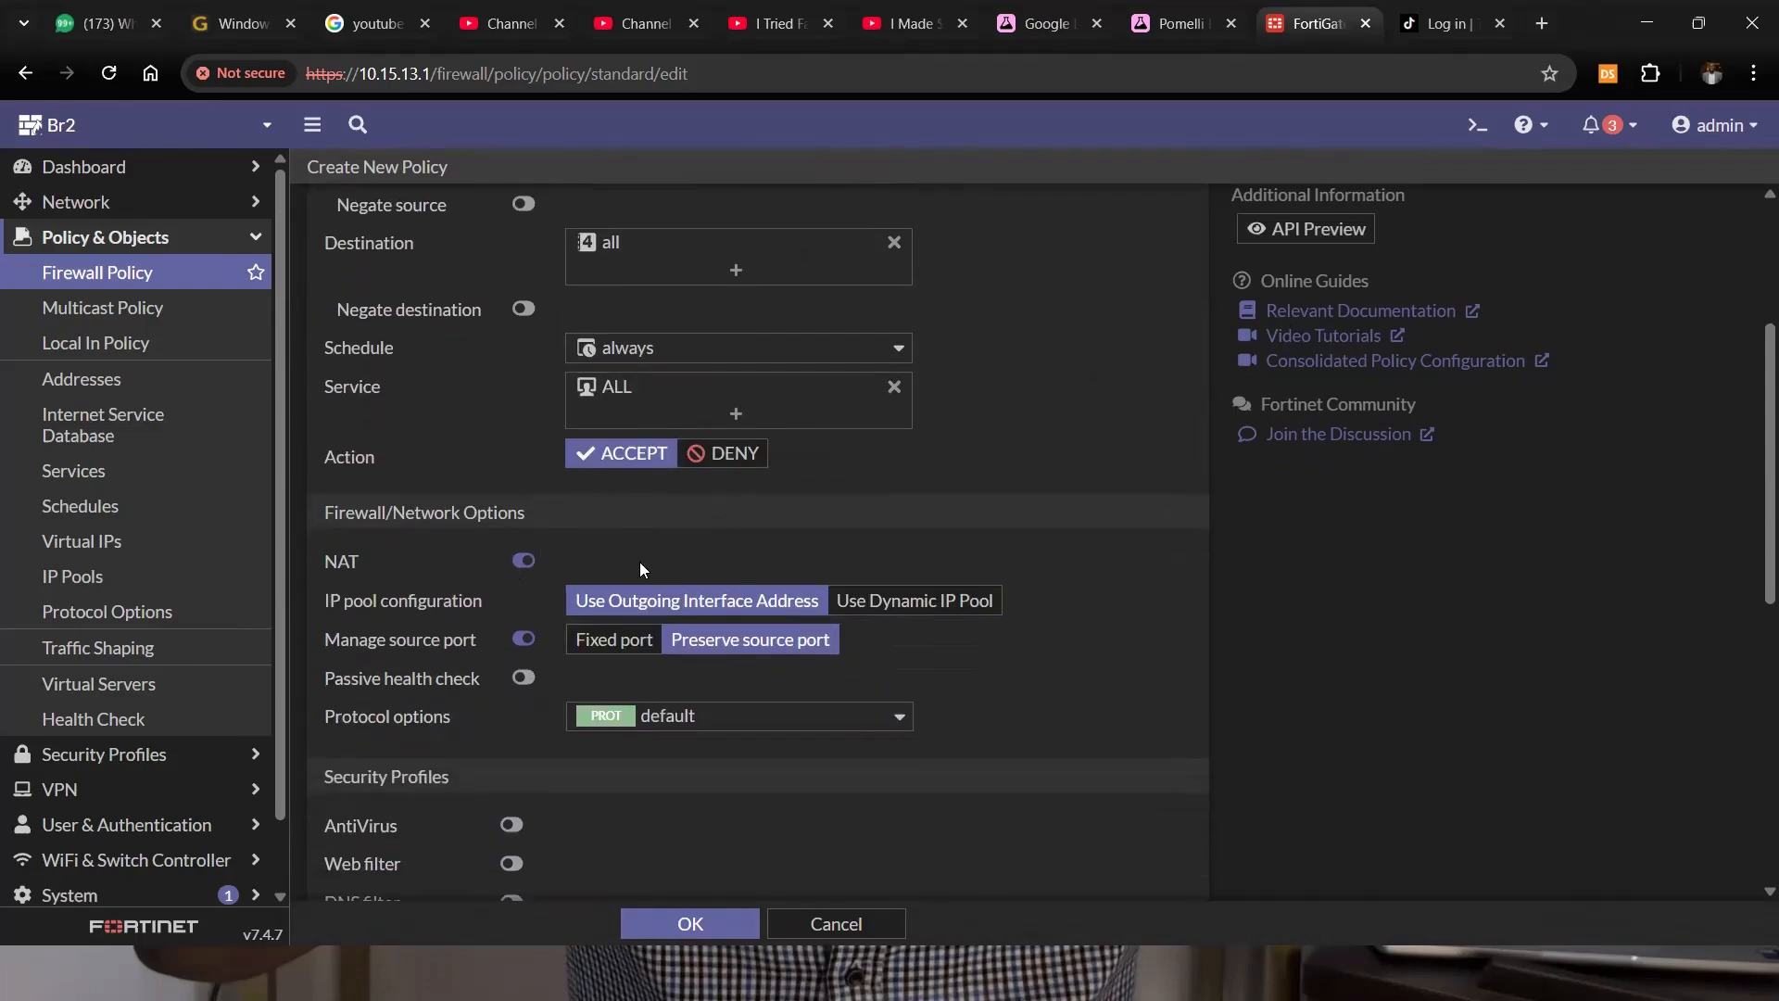
scroll(484, 754, down, 3)
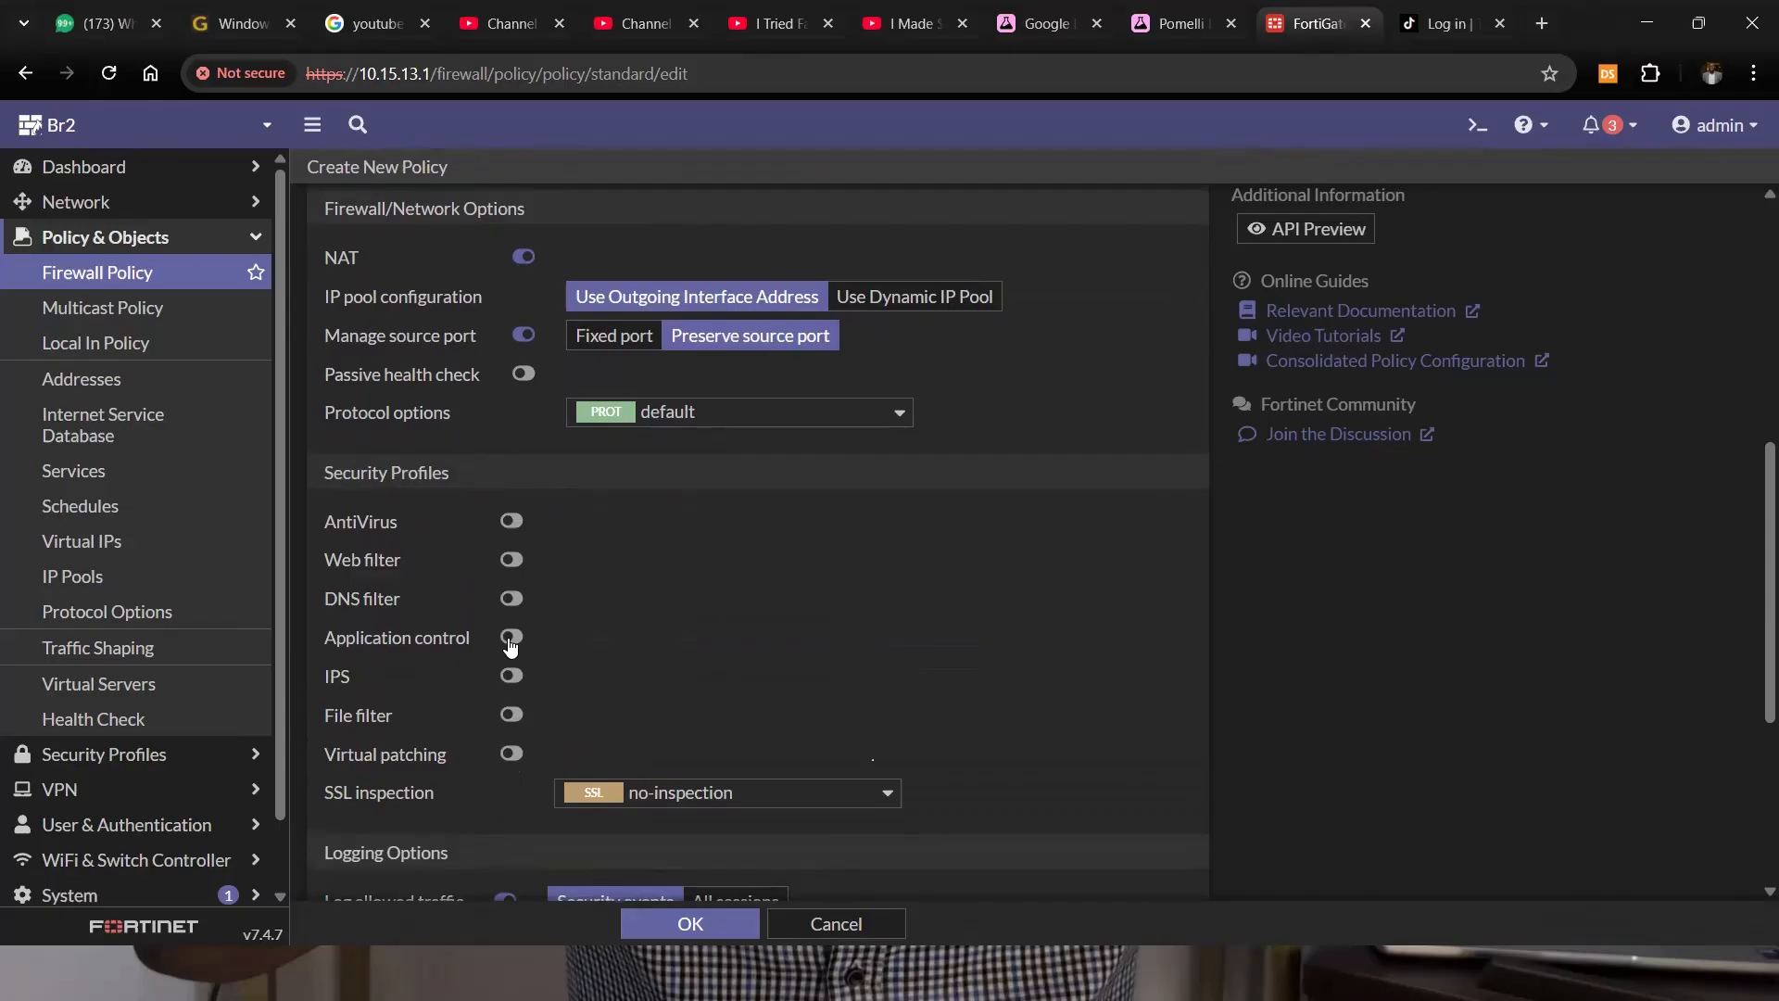
click(511, 636)
click(699, 639)
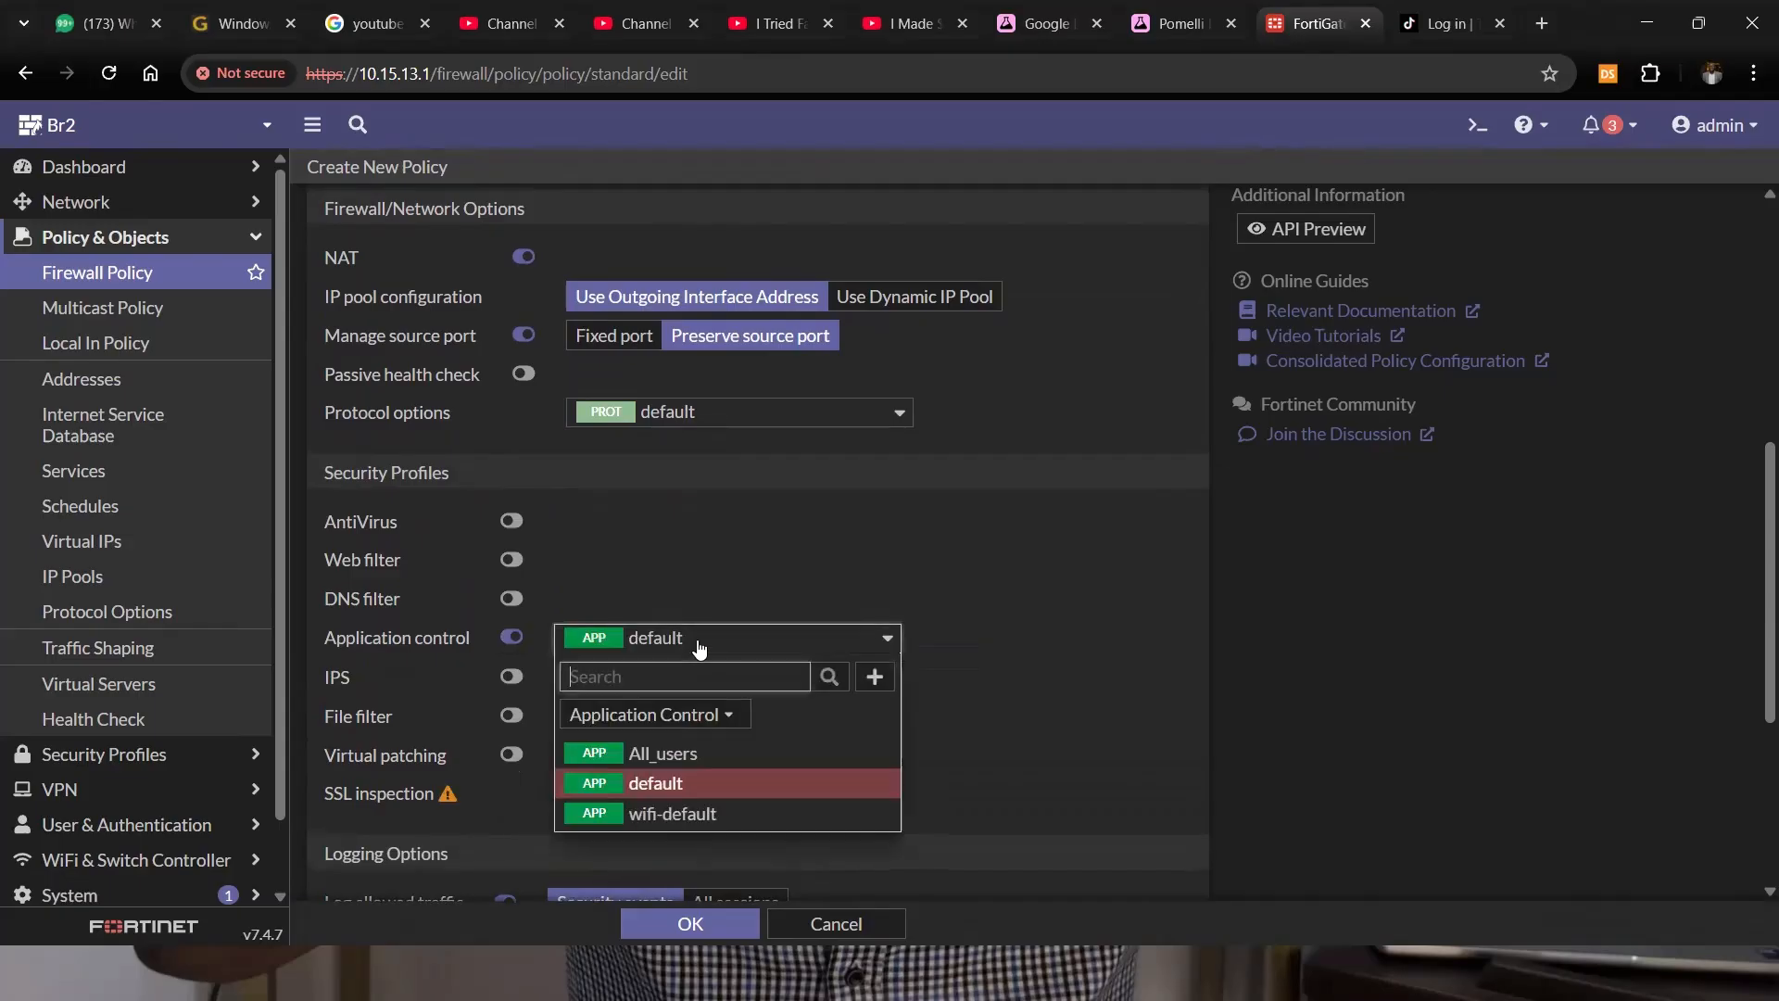
click(690, 757)
mouse_move(690, 651)
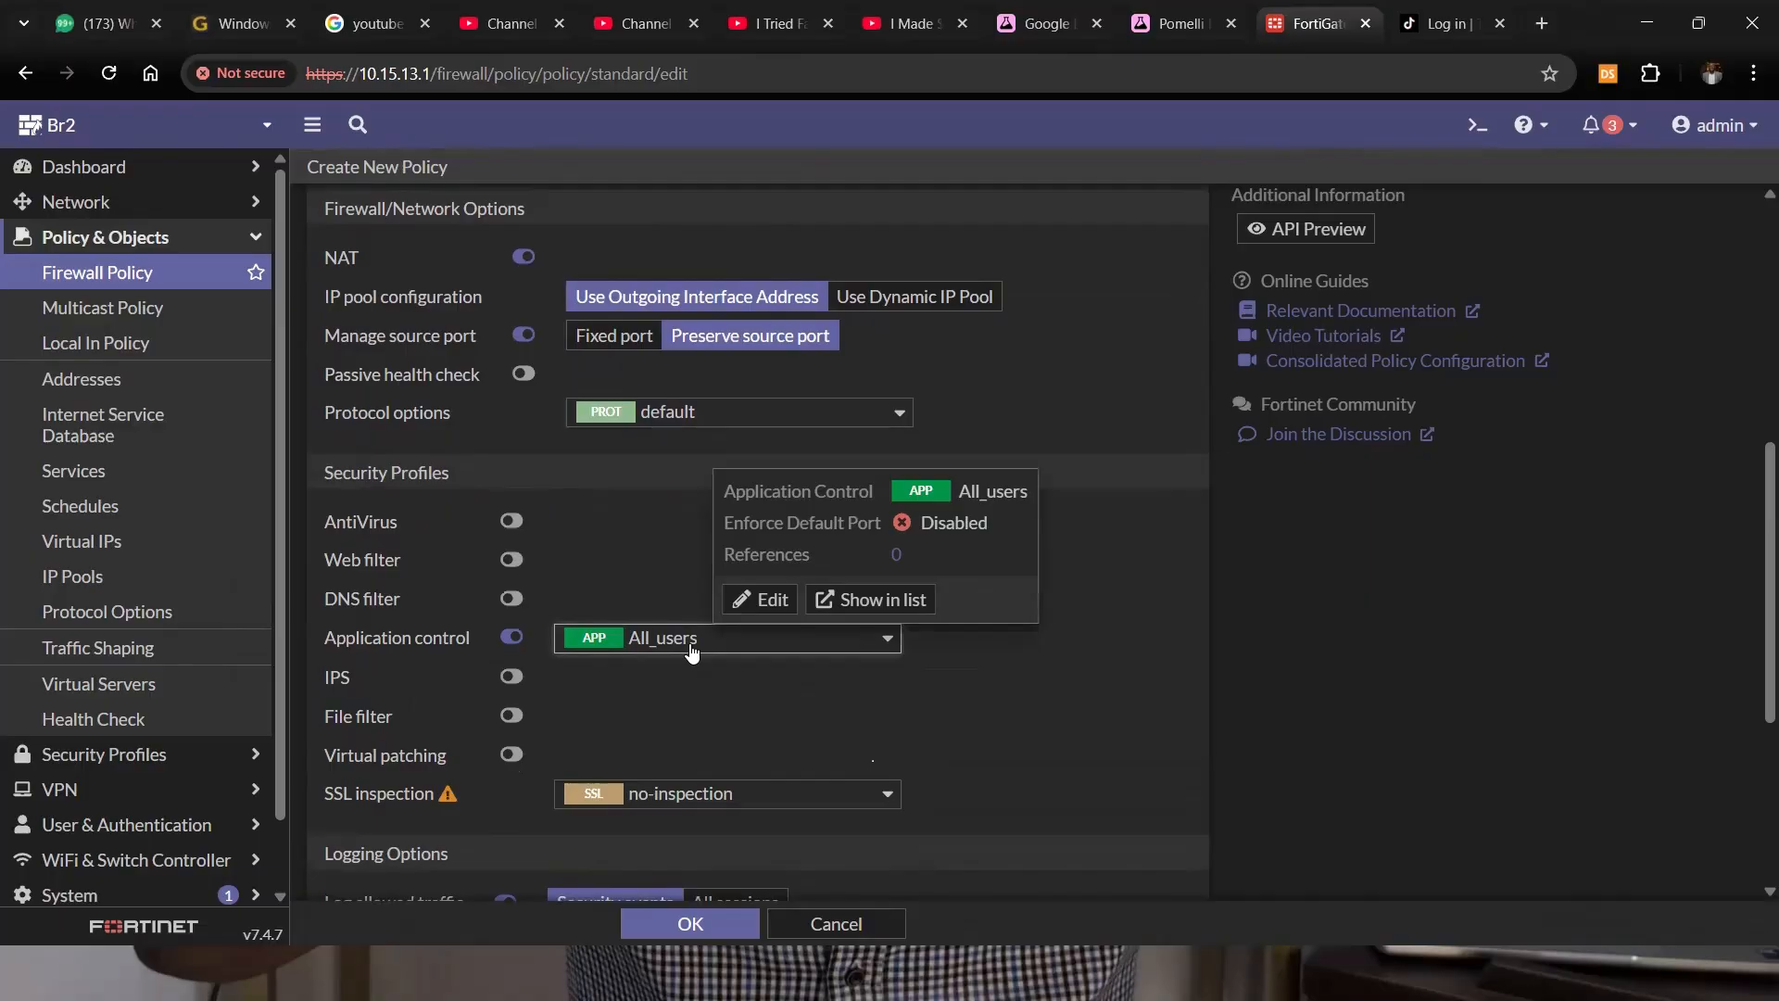
Set the SSL inspection profile of the new policy to deep-inspection.
mouse_move(454, 795)
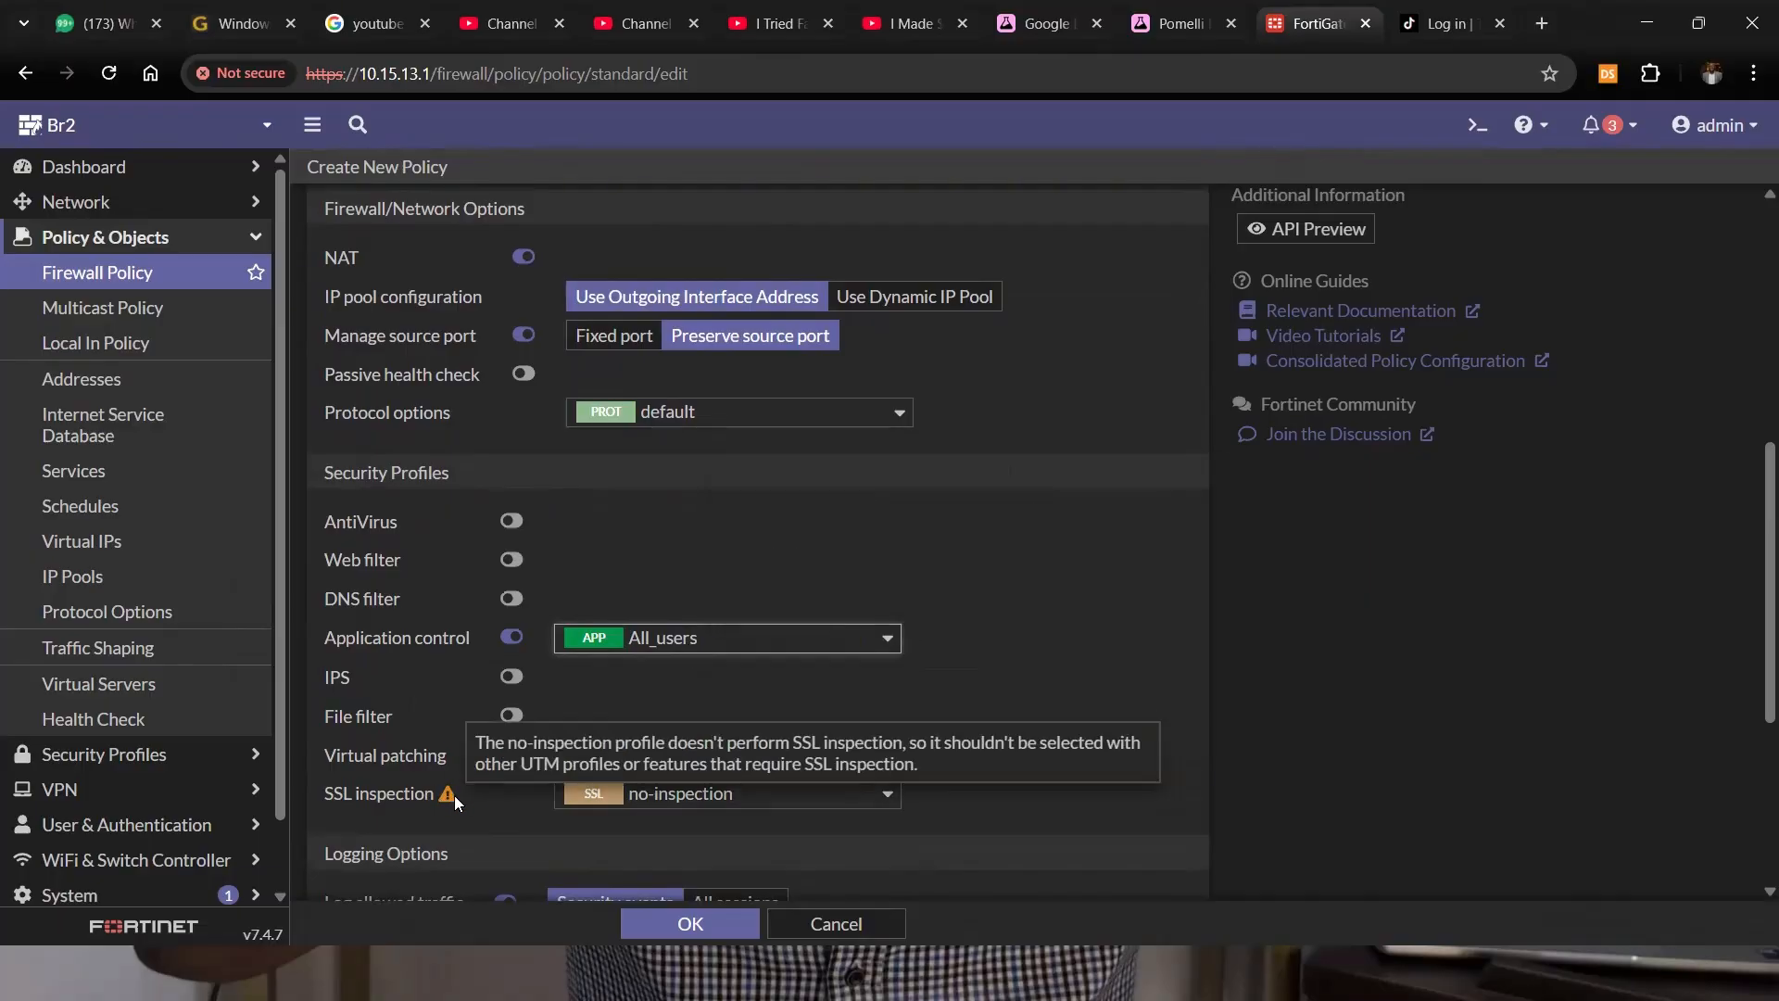
click(775, 808)
scroll(960, 636, down, 2)
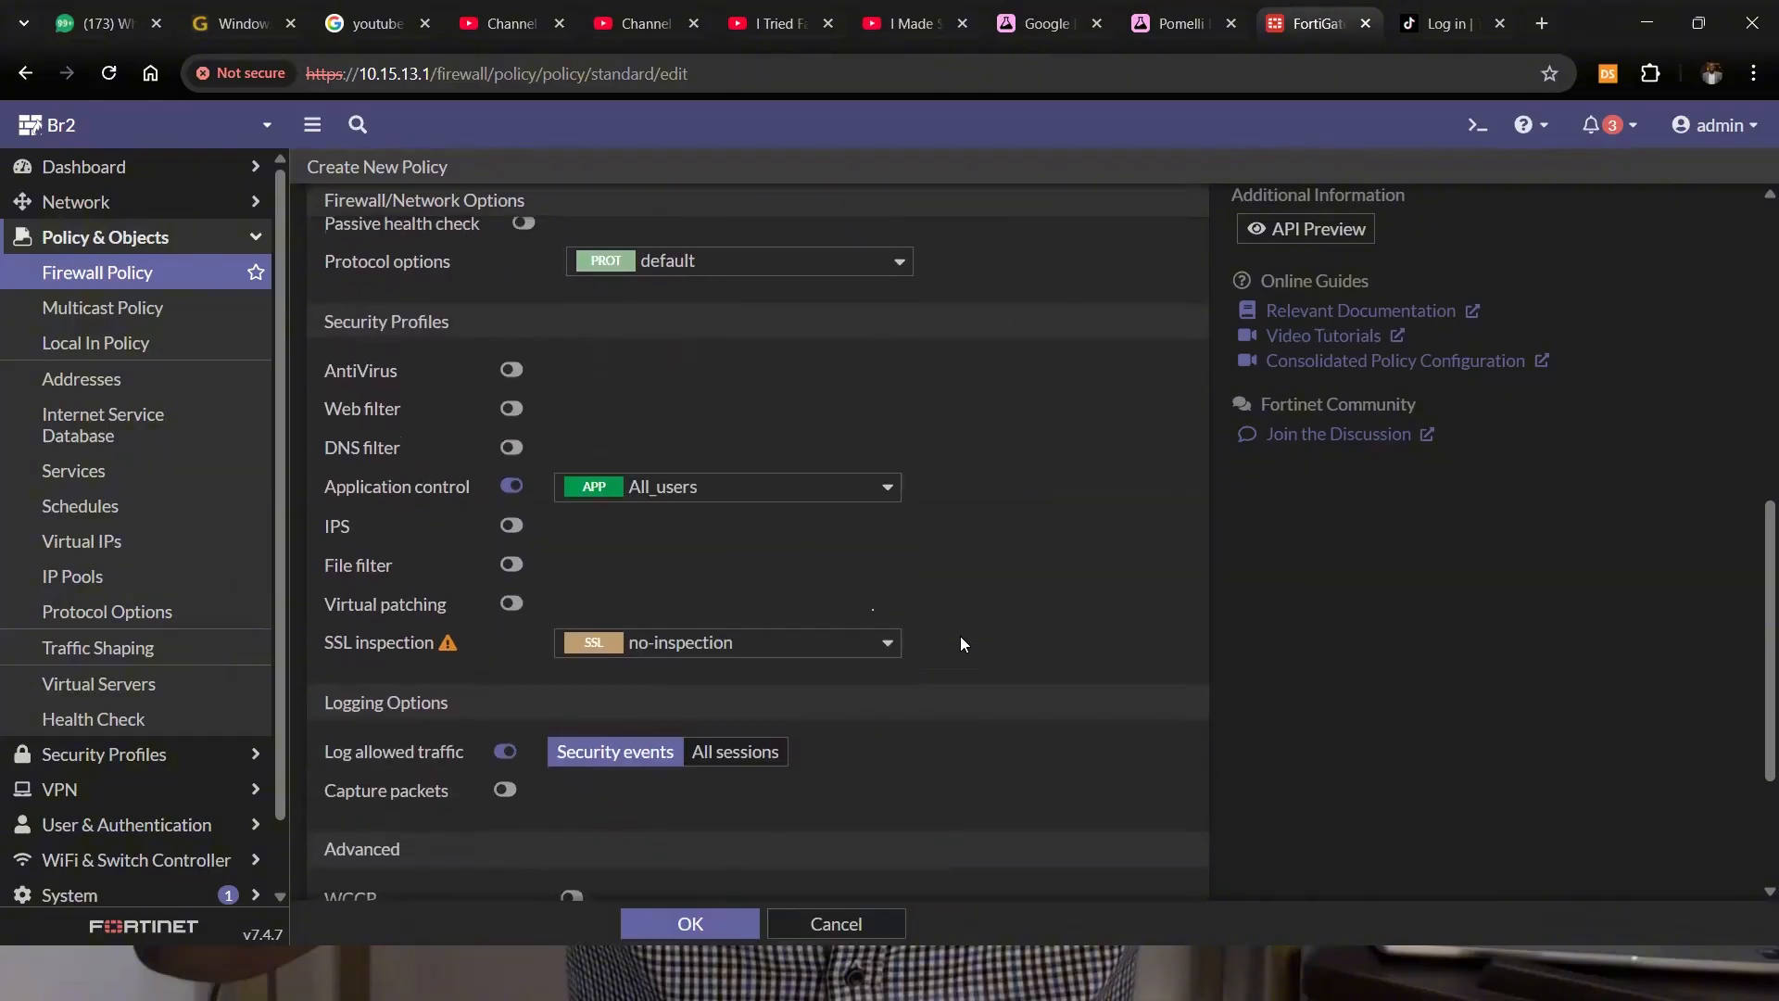
click(848, 642)
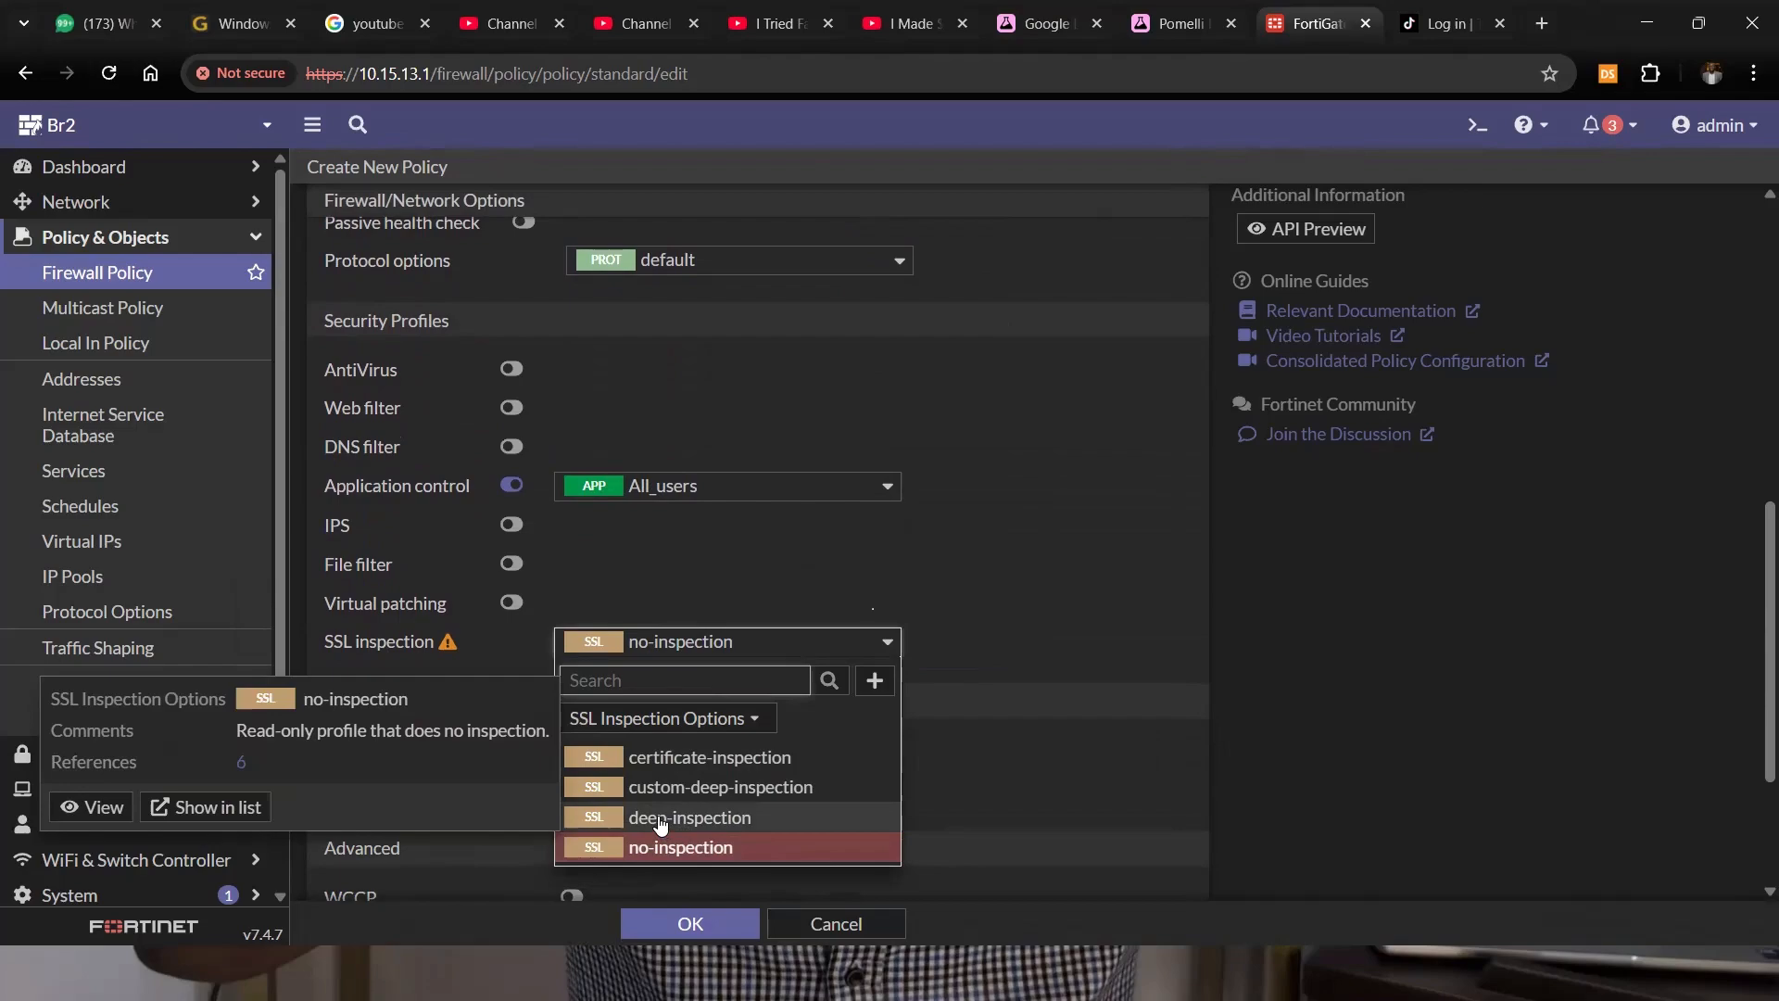
mouse_move(675, 822)
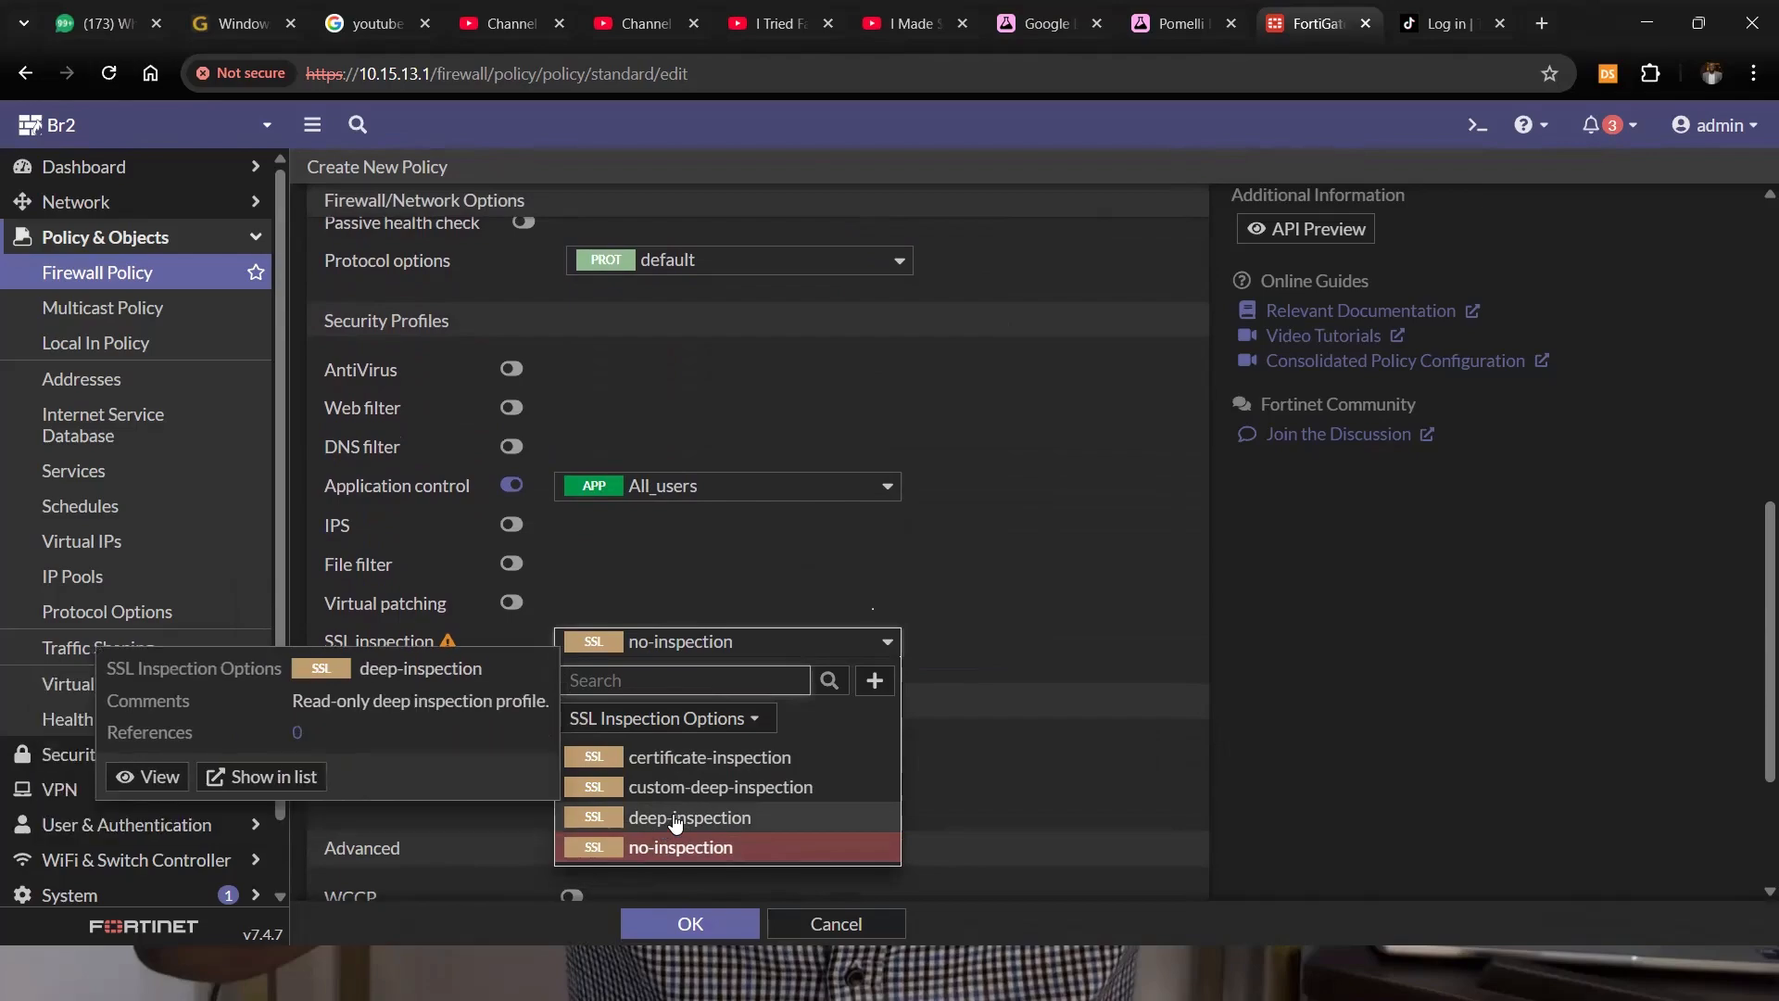
click(674, 822)
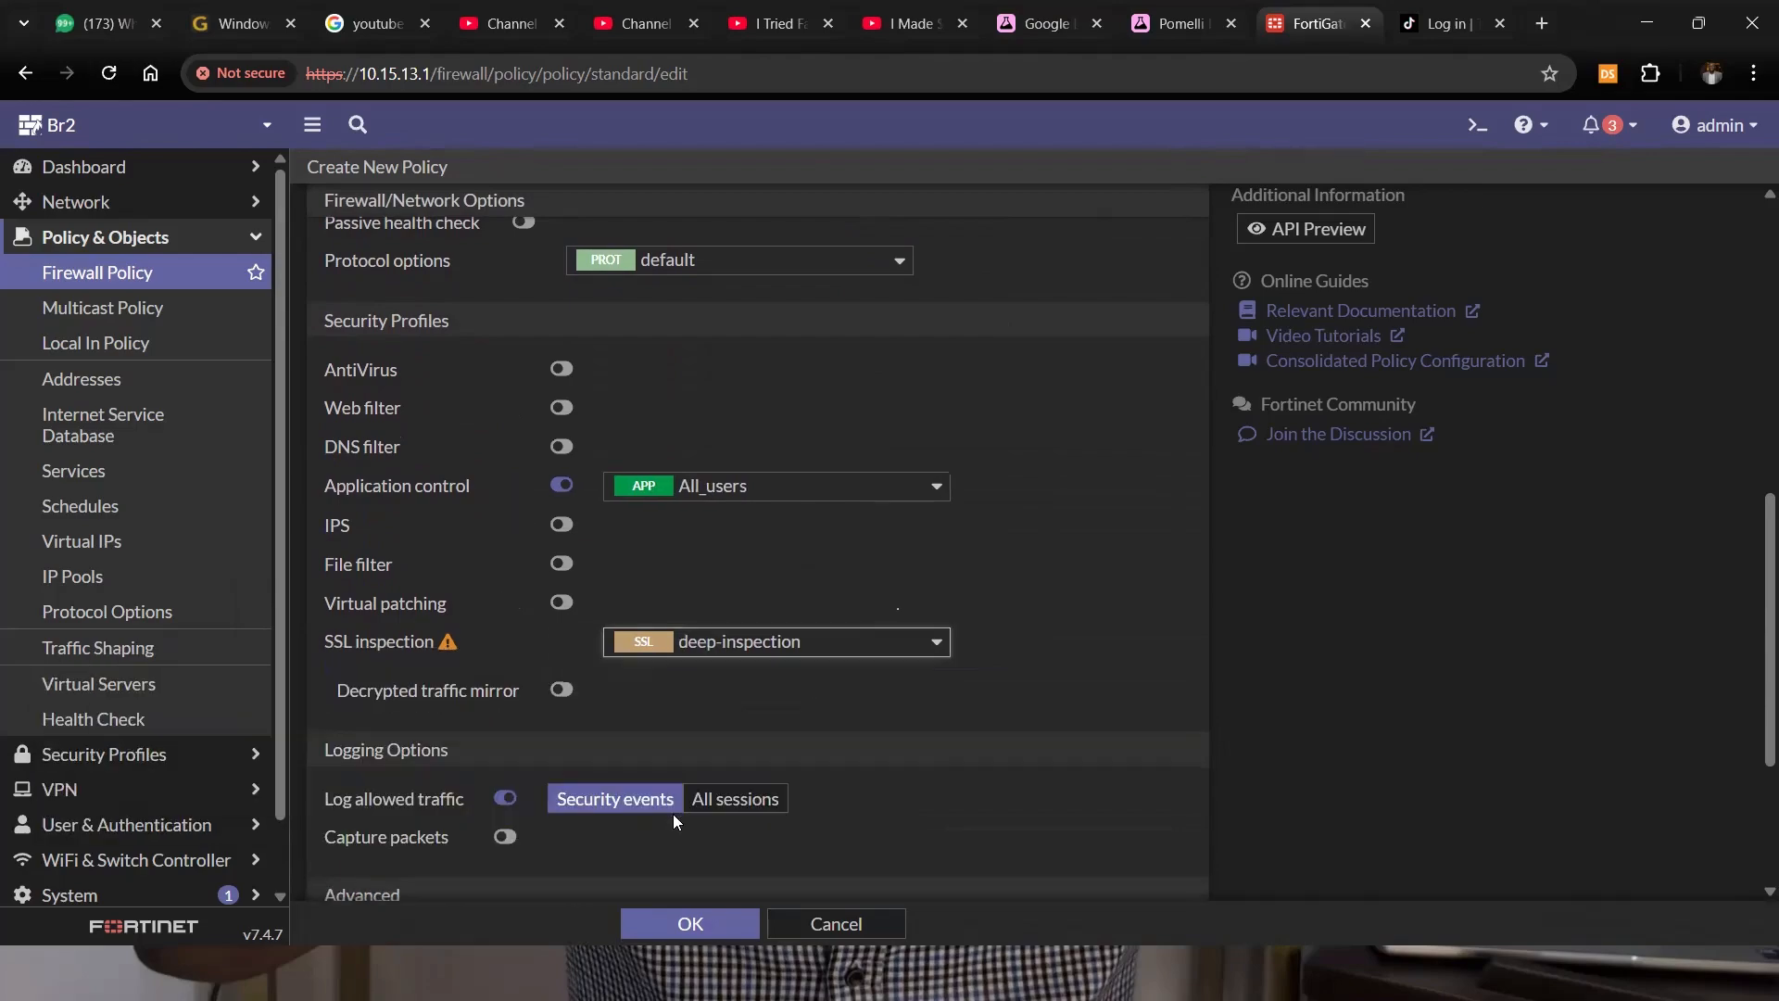
Set the SSL inspection profile of the All_Users policy to certificate-inspection.
click(687, 647)
click(705, 766)
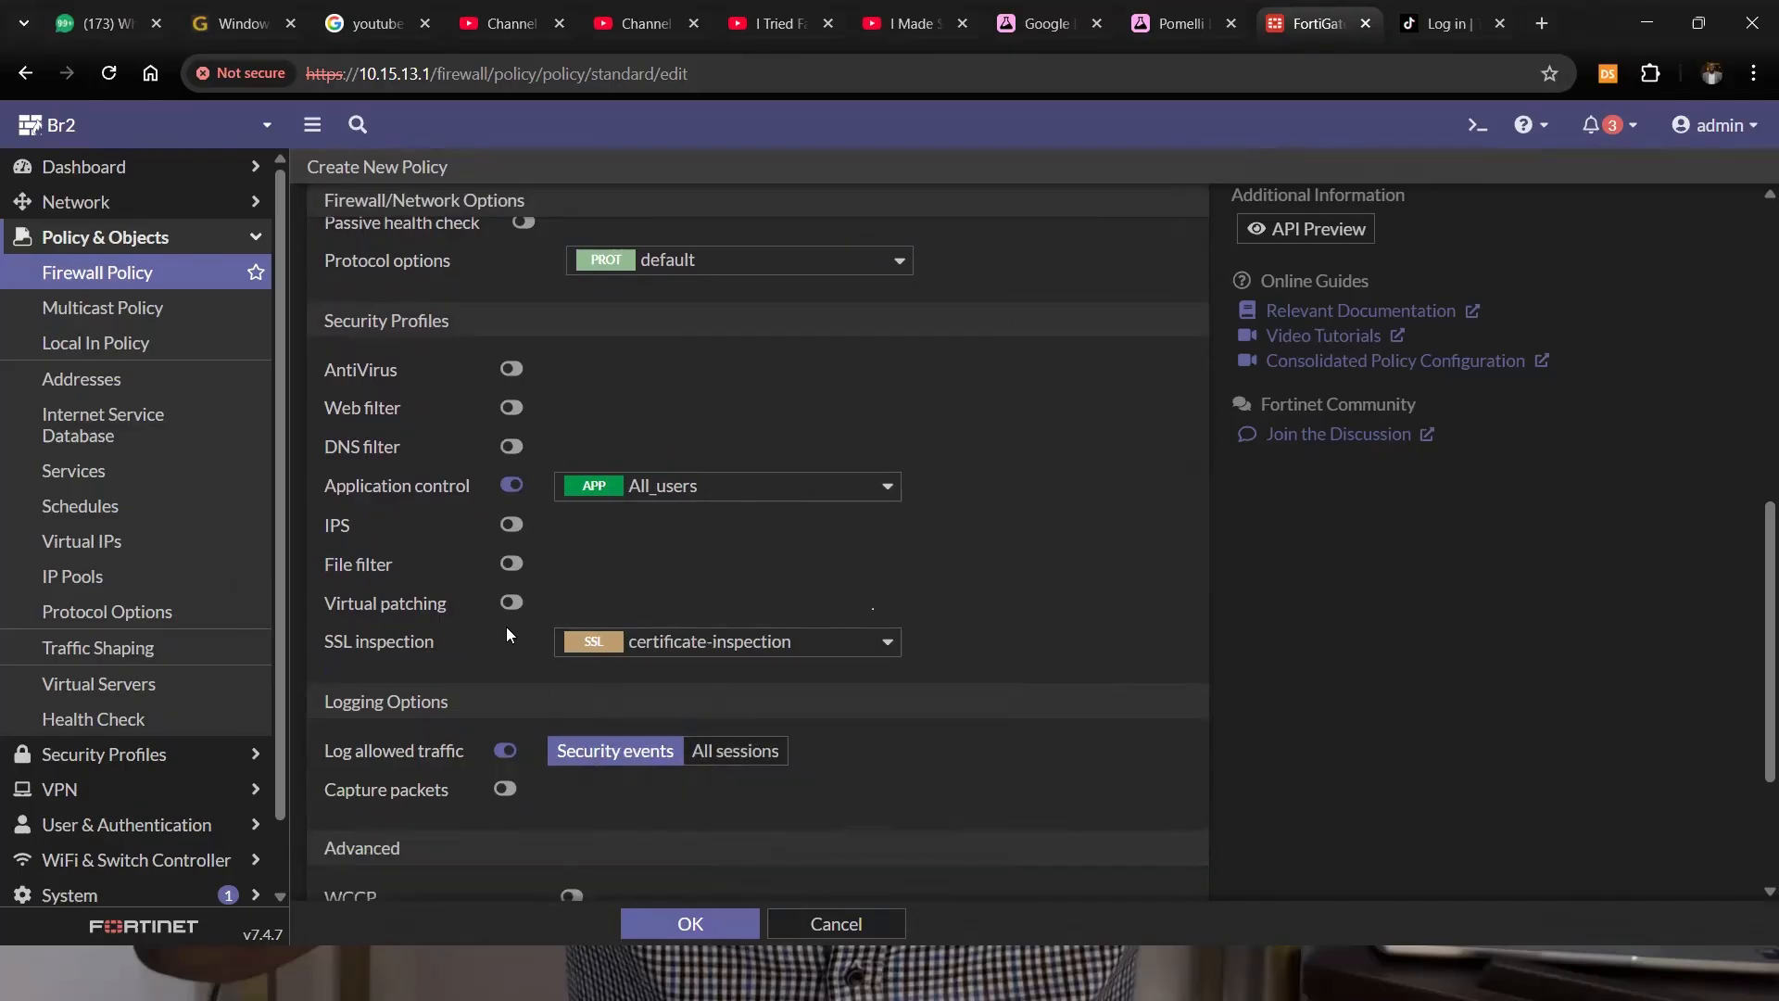
mouse_move(659, 646)
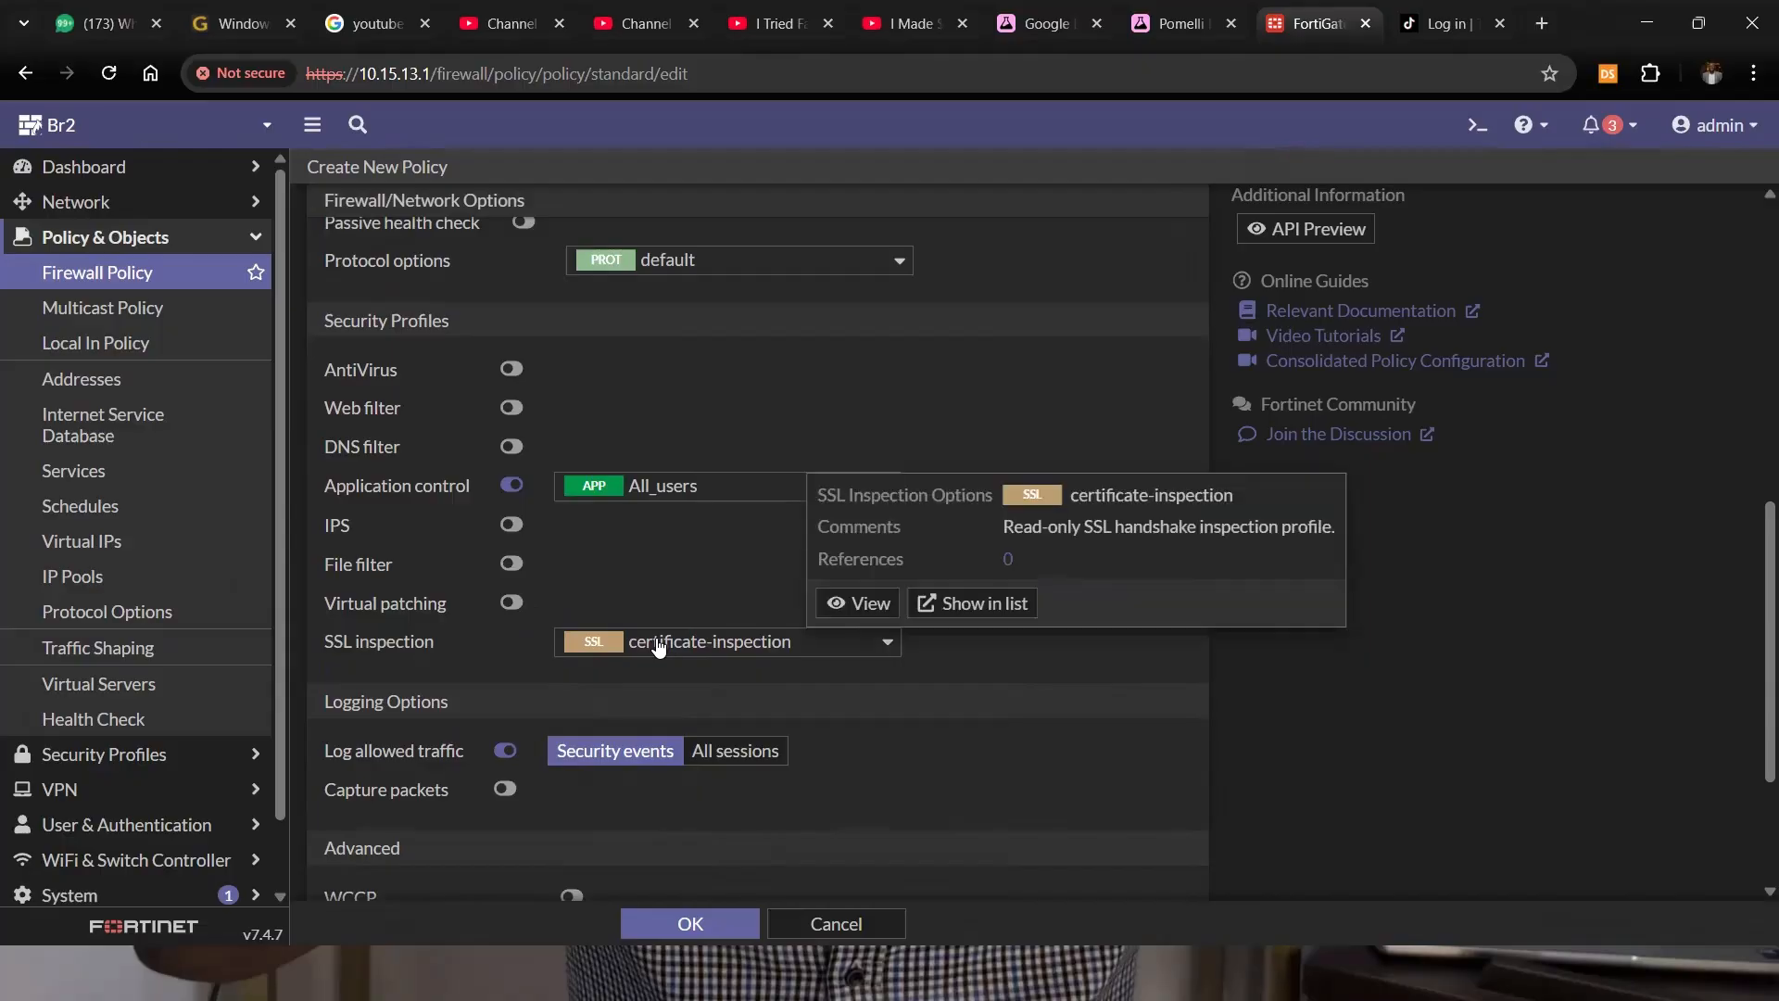
Set allowed traffic logging to all sessions and save the All_Users policy.
click(729, 760)
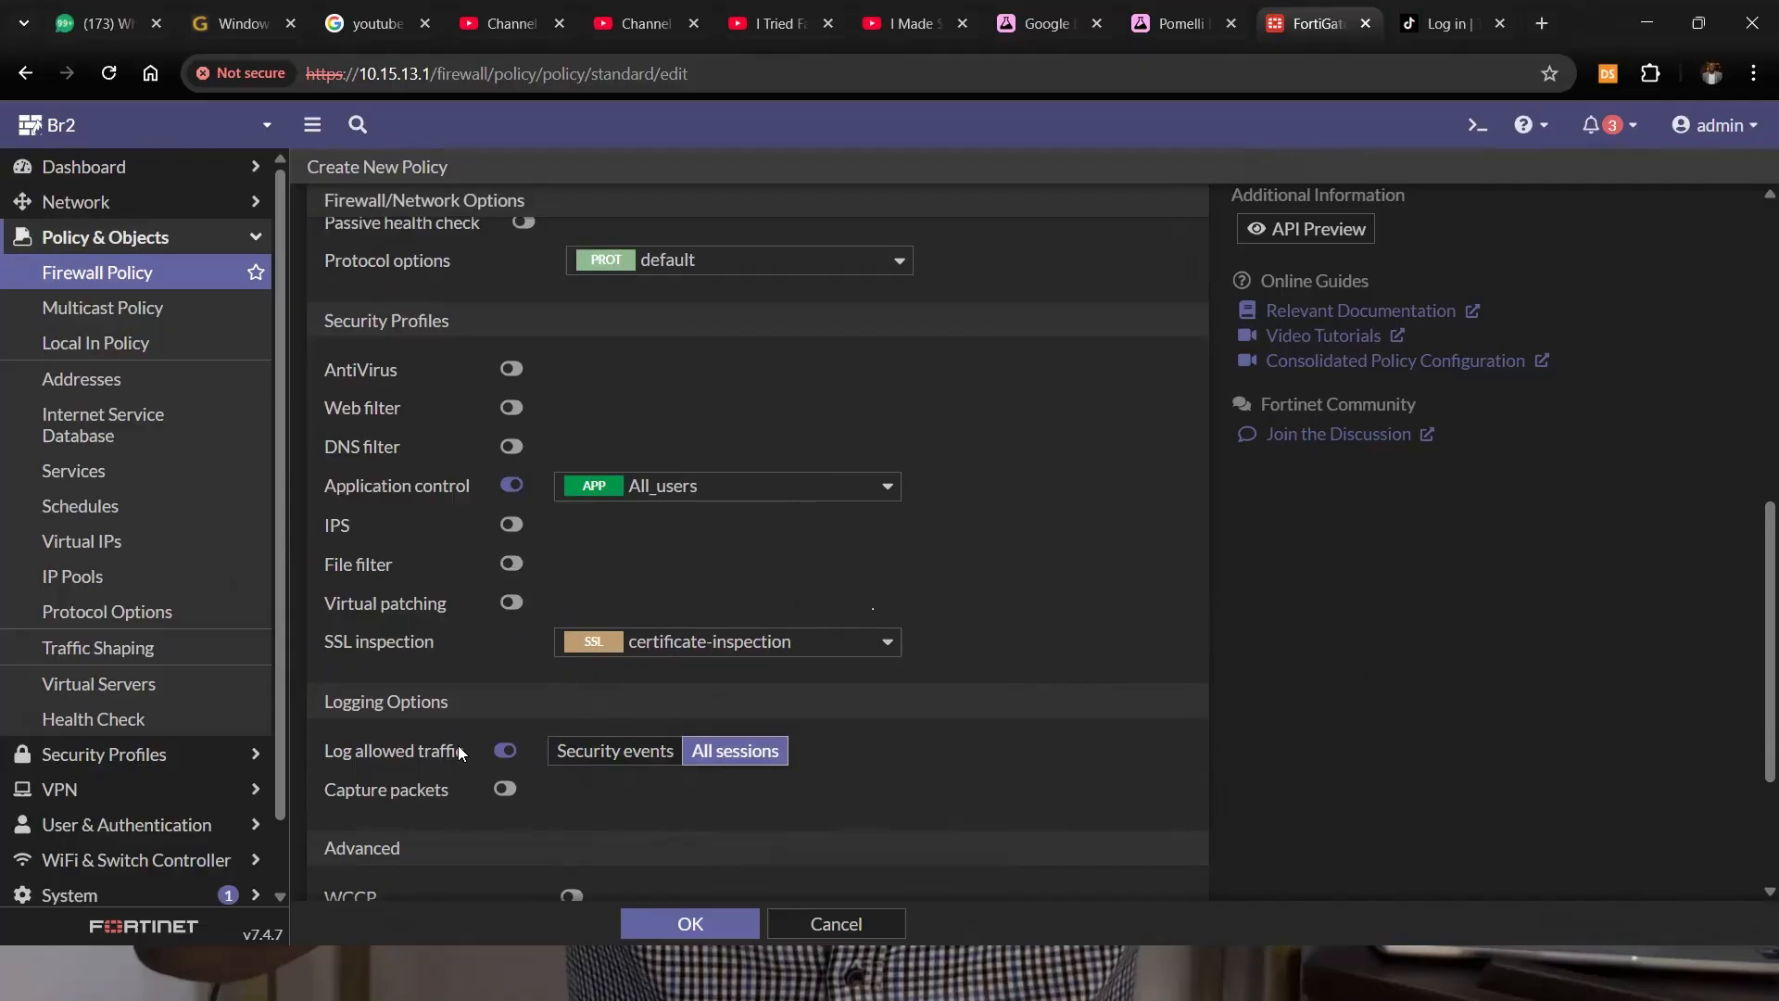
scroll(460, 751, down, 3)
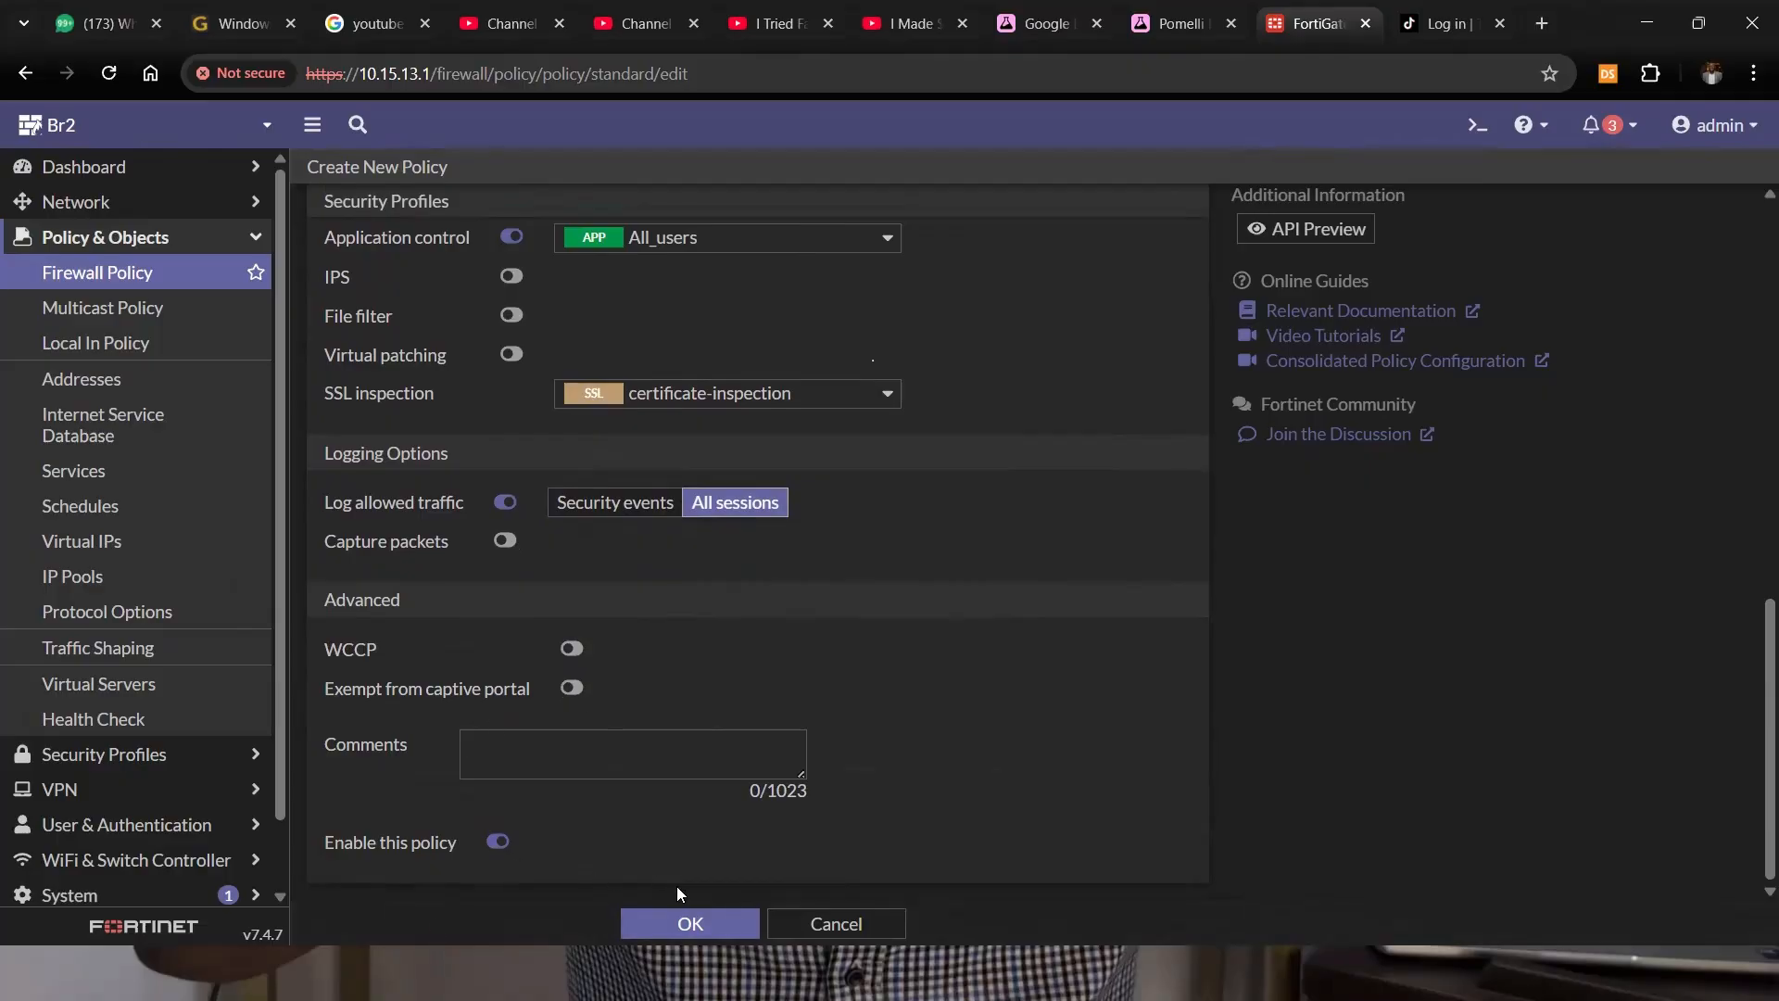
click(678, 913)
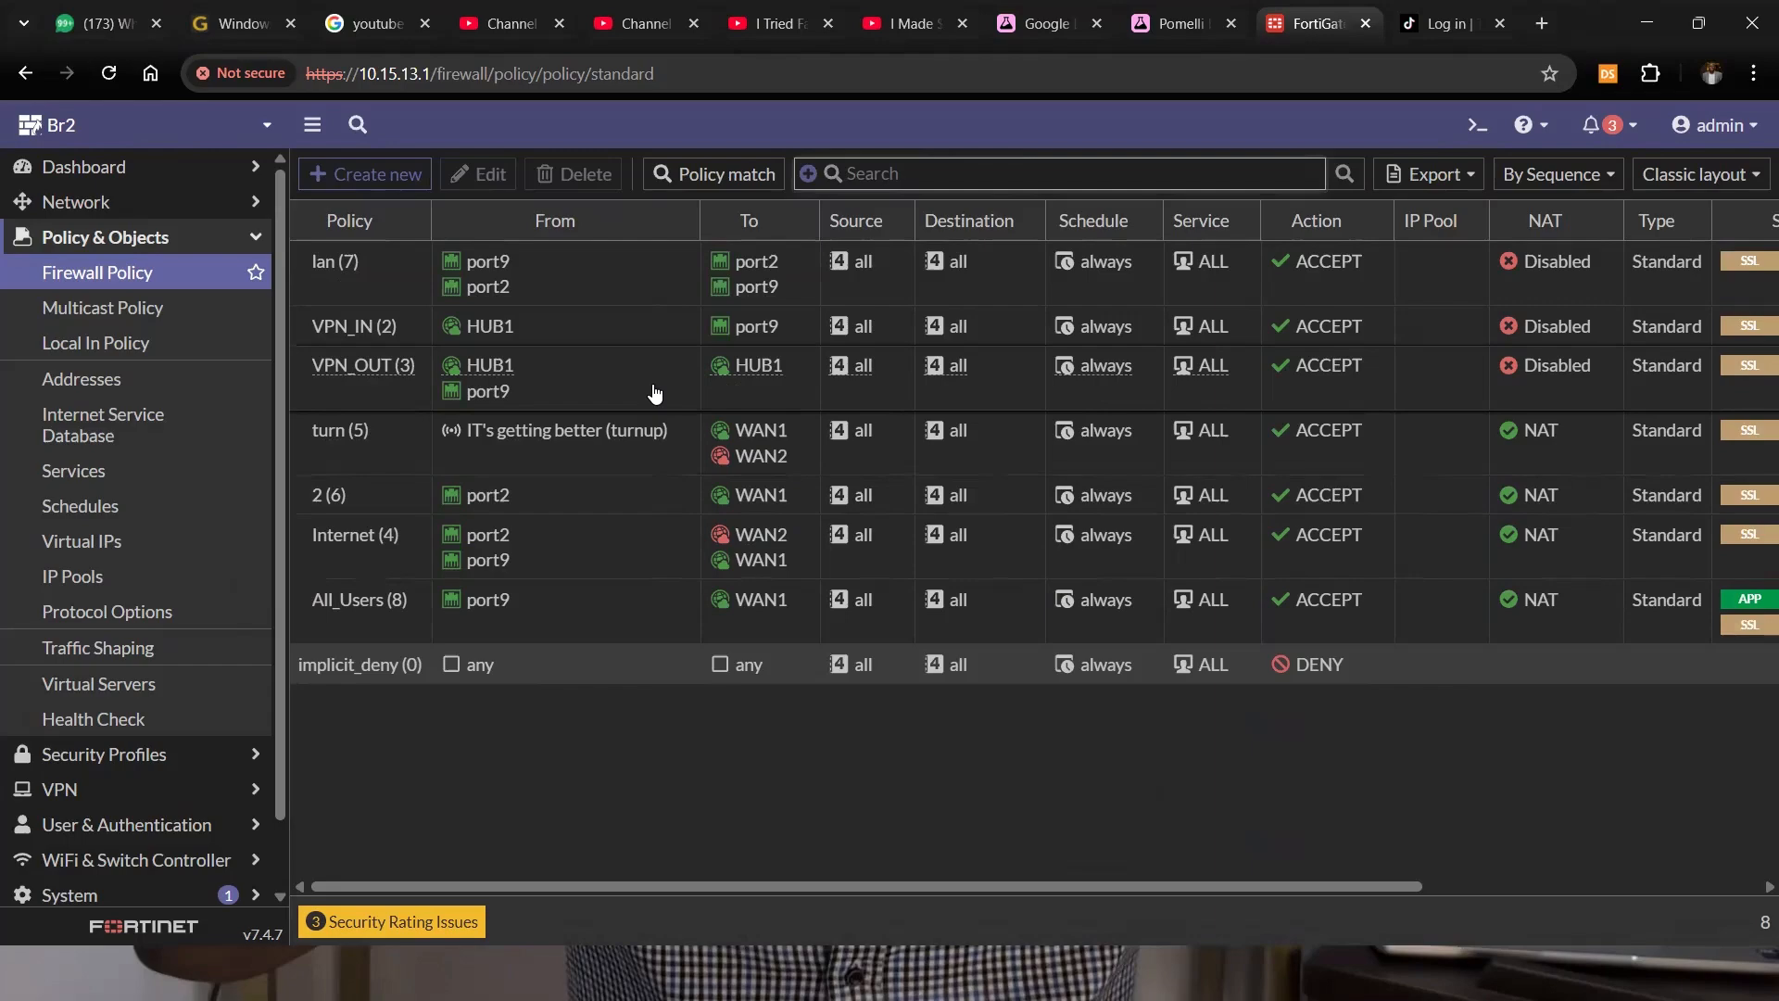
Move the All_Users policy directly above the Internet policy in the firewall policy sequence and review its security profiles.
click(385, 620)
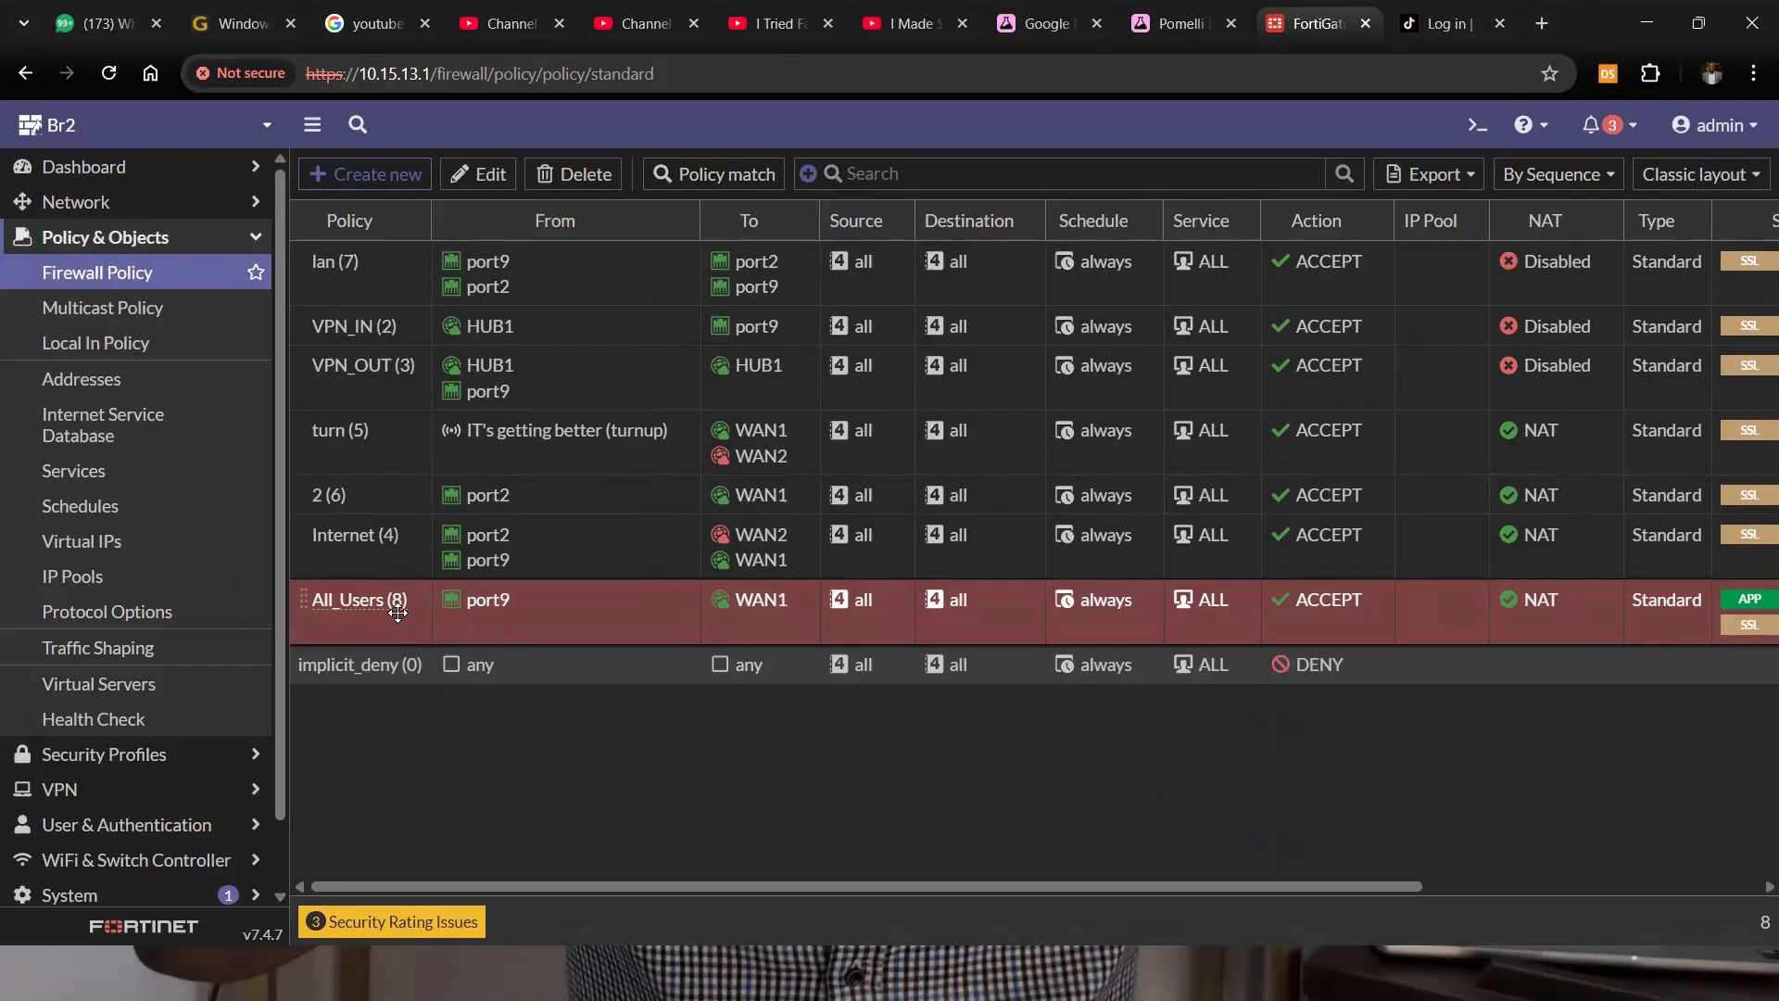
scroll(1019, 598, right, 5)
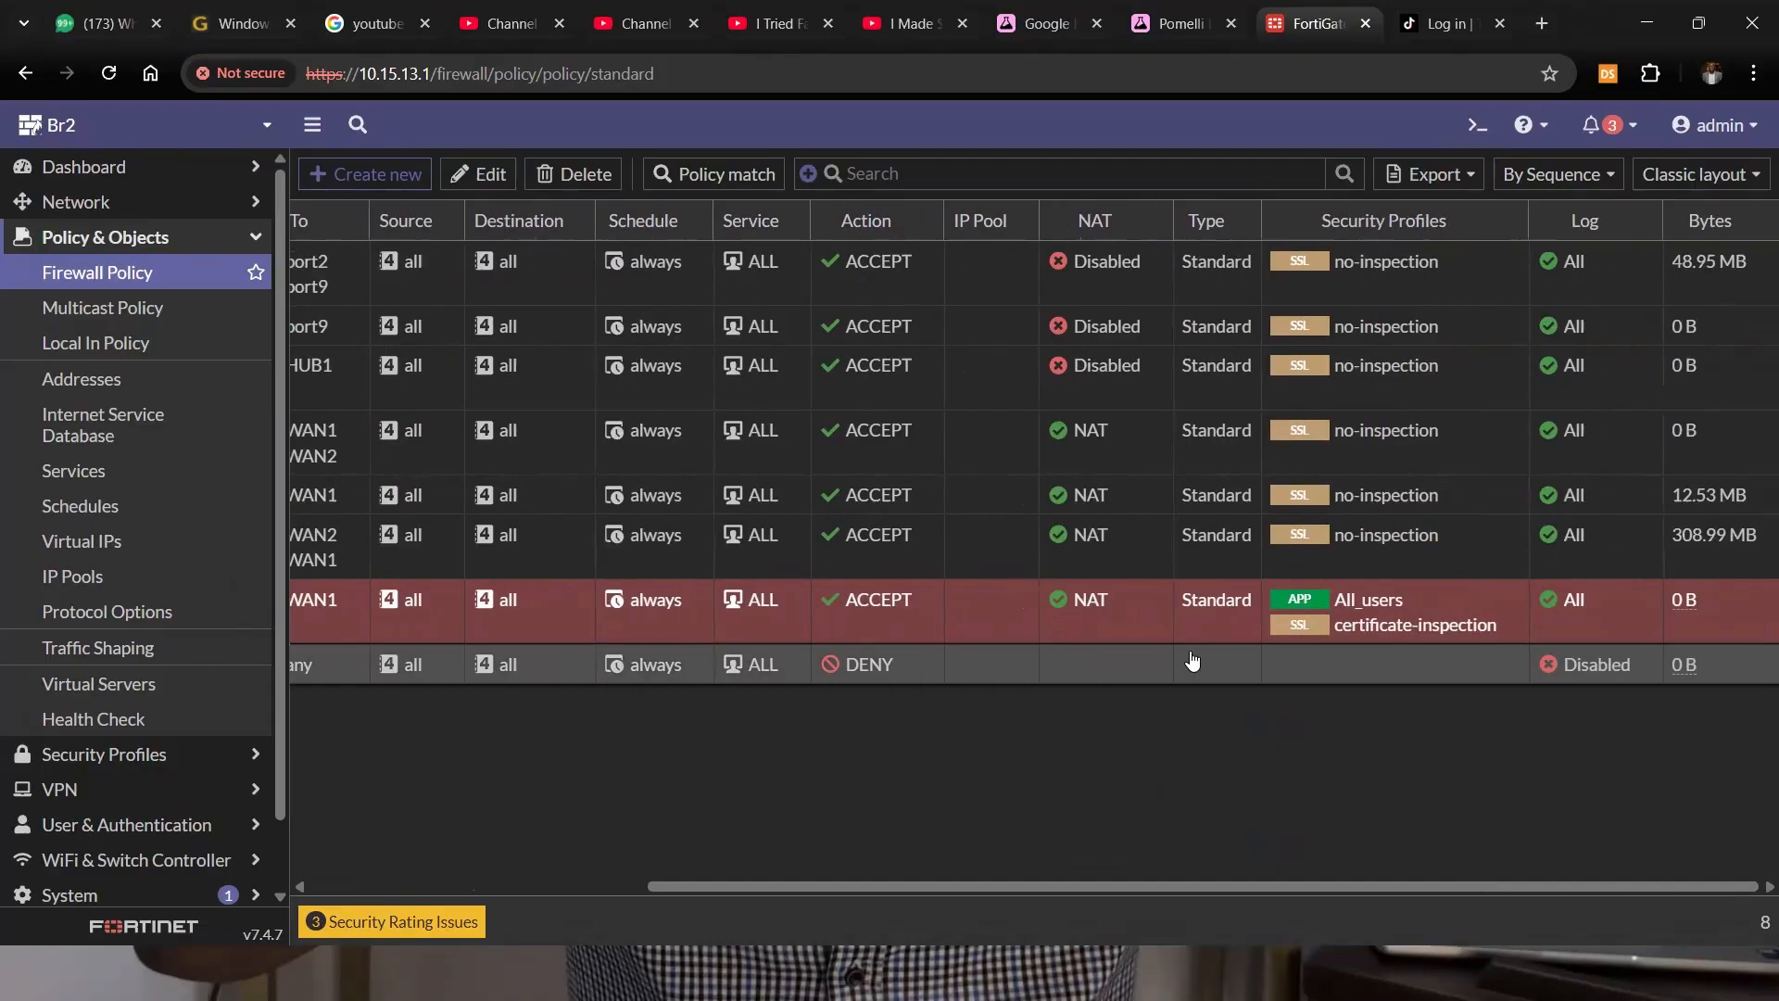
scroll(936, 602, left, 5)
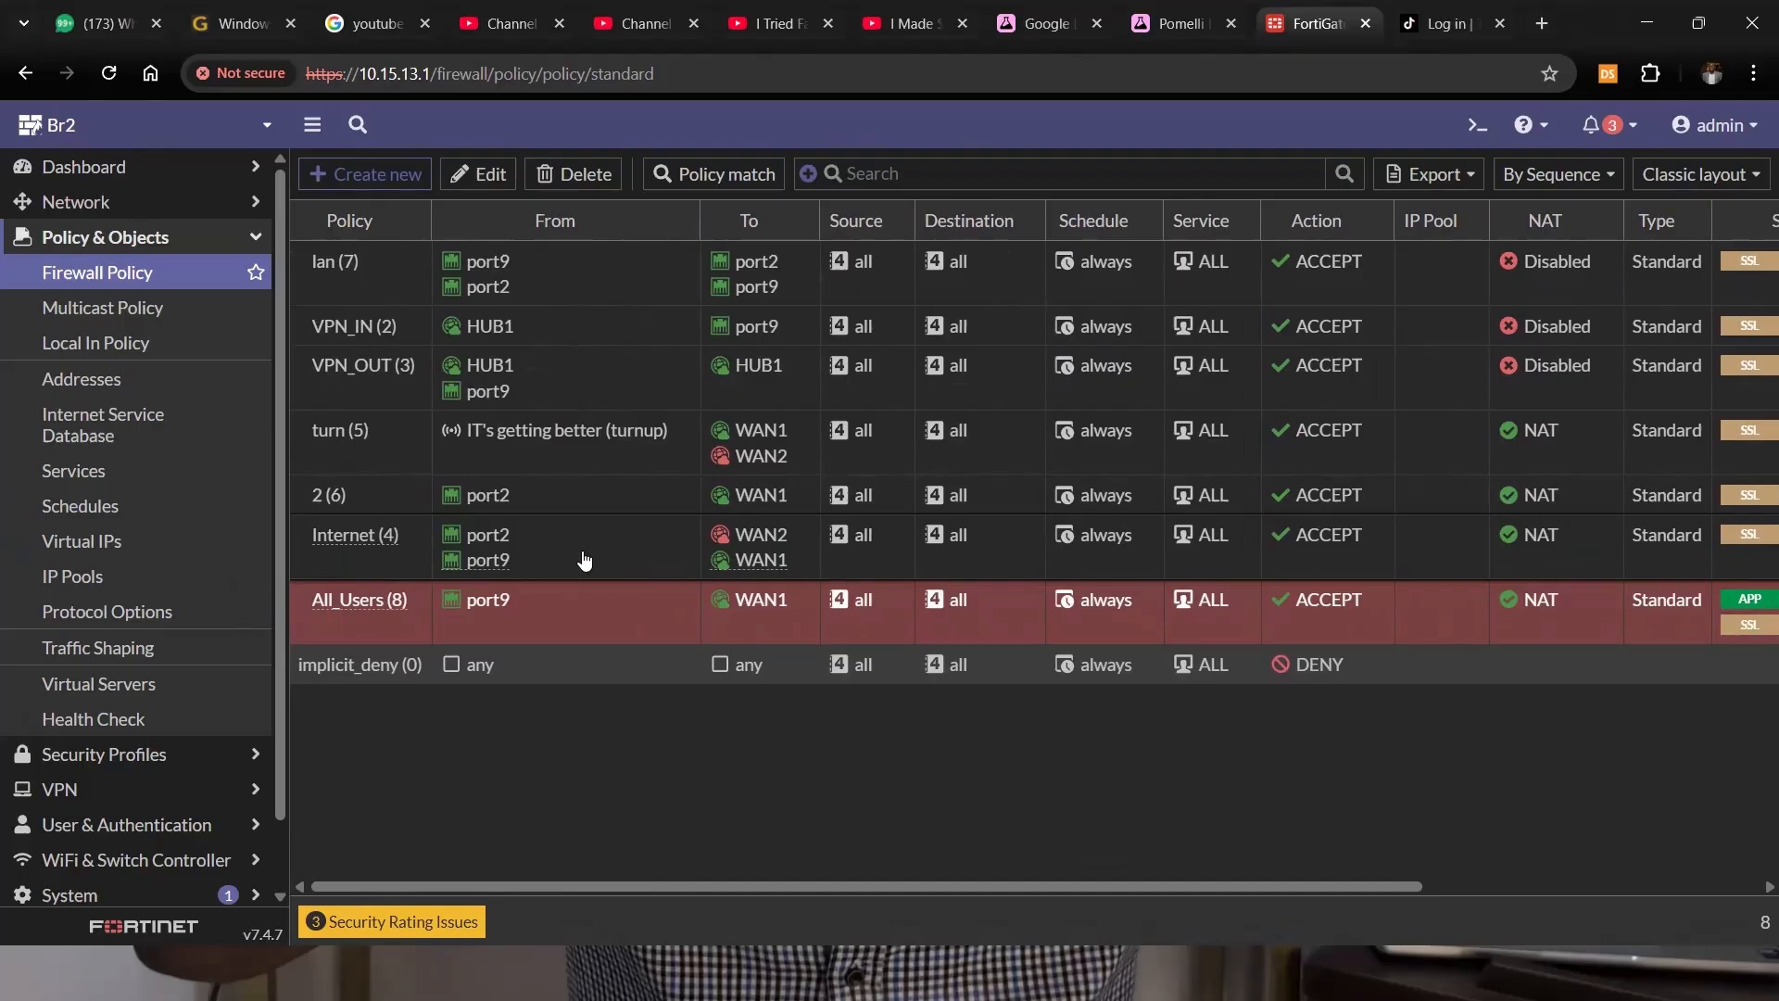
click(377, 553)
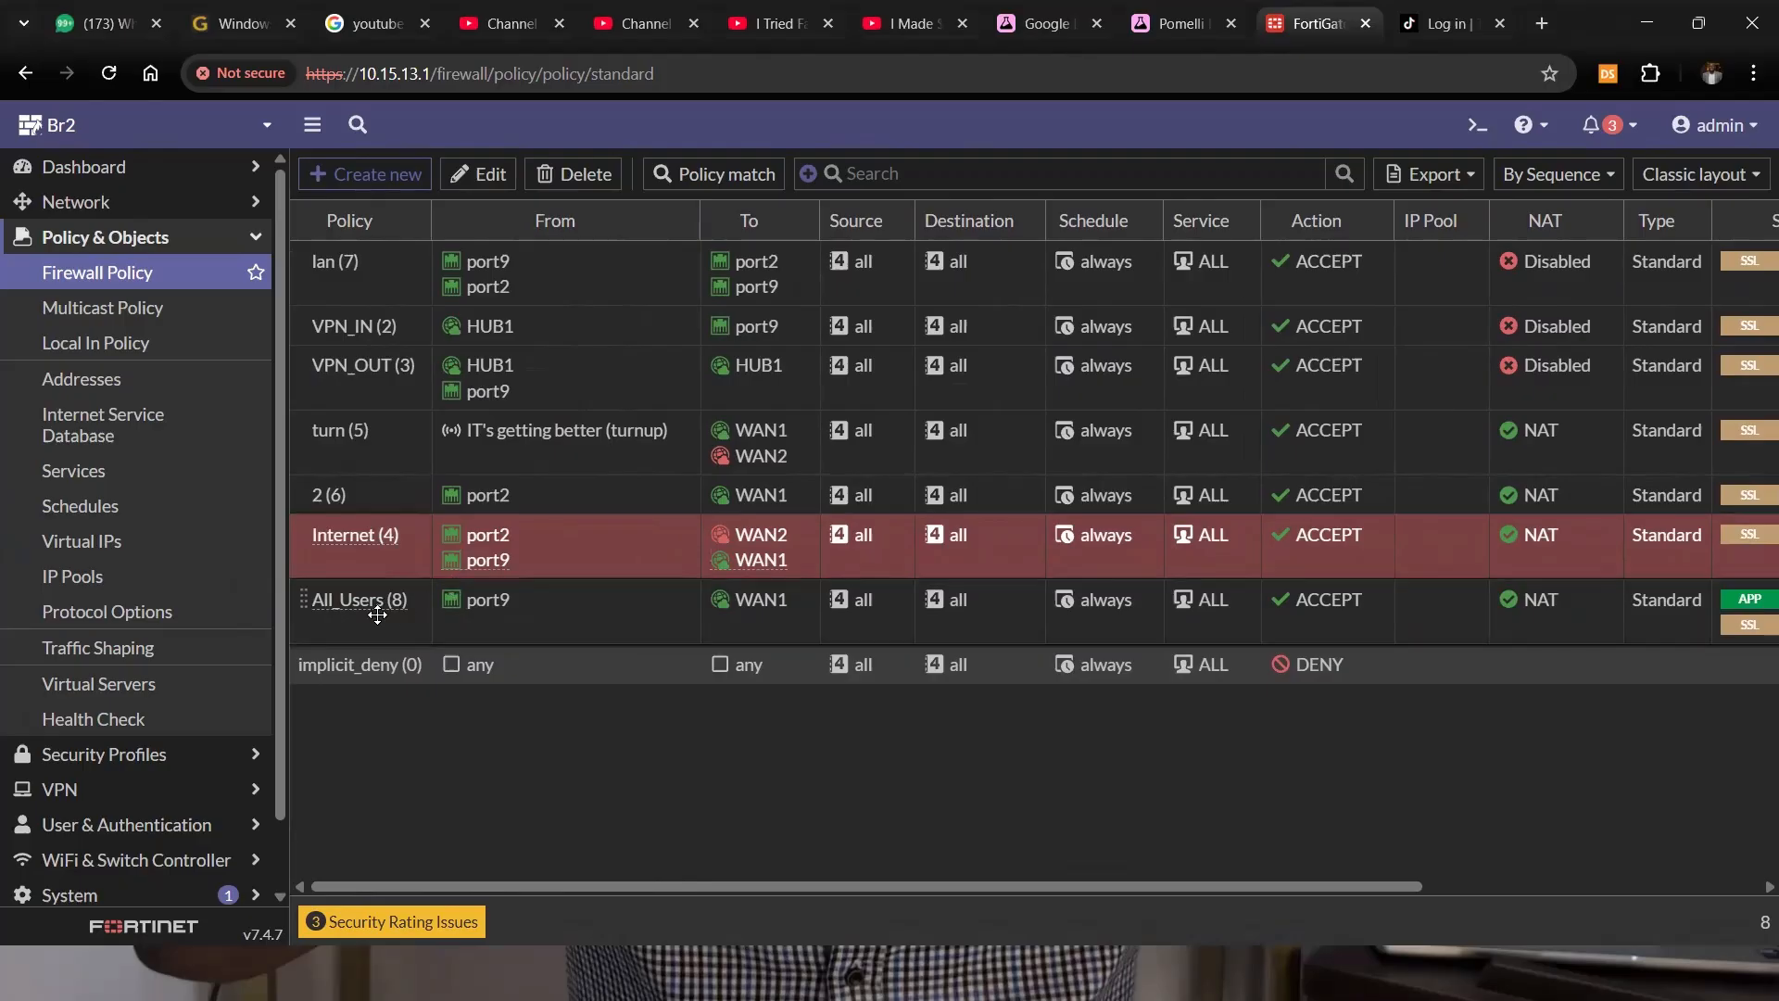
drag(338, 605, 348, 547)
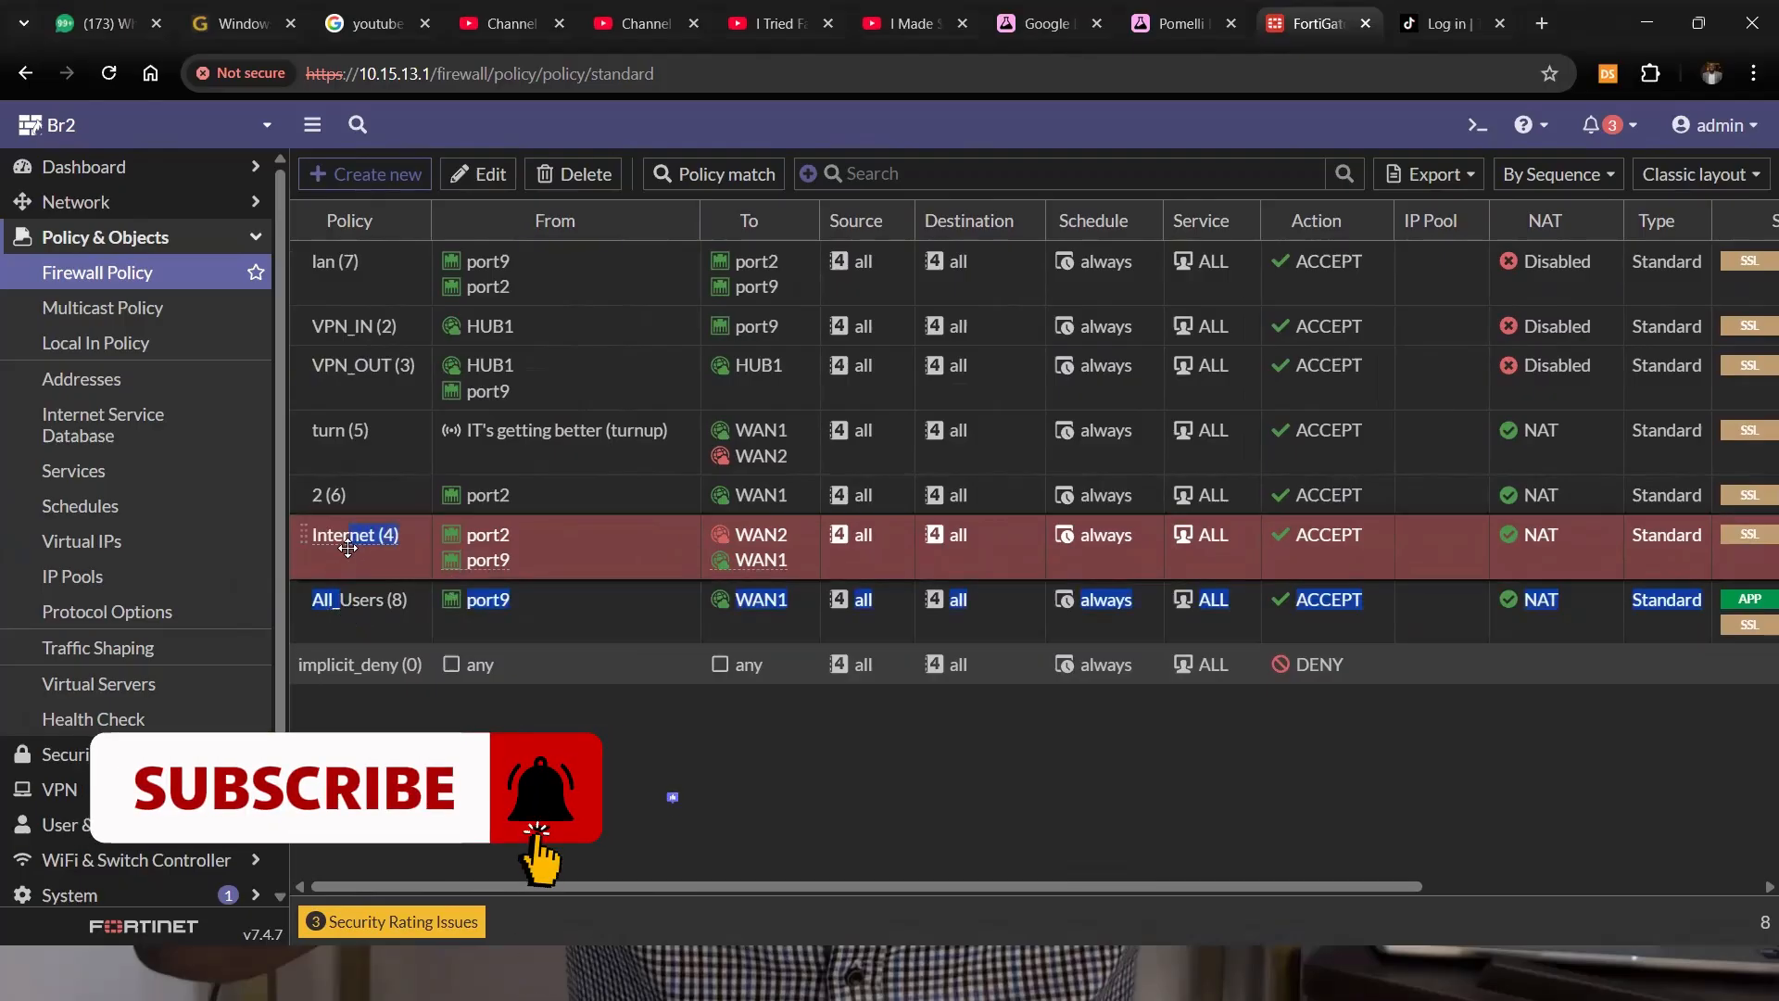
drag(298, 604, 302, 551)
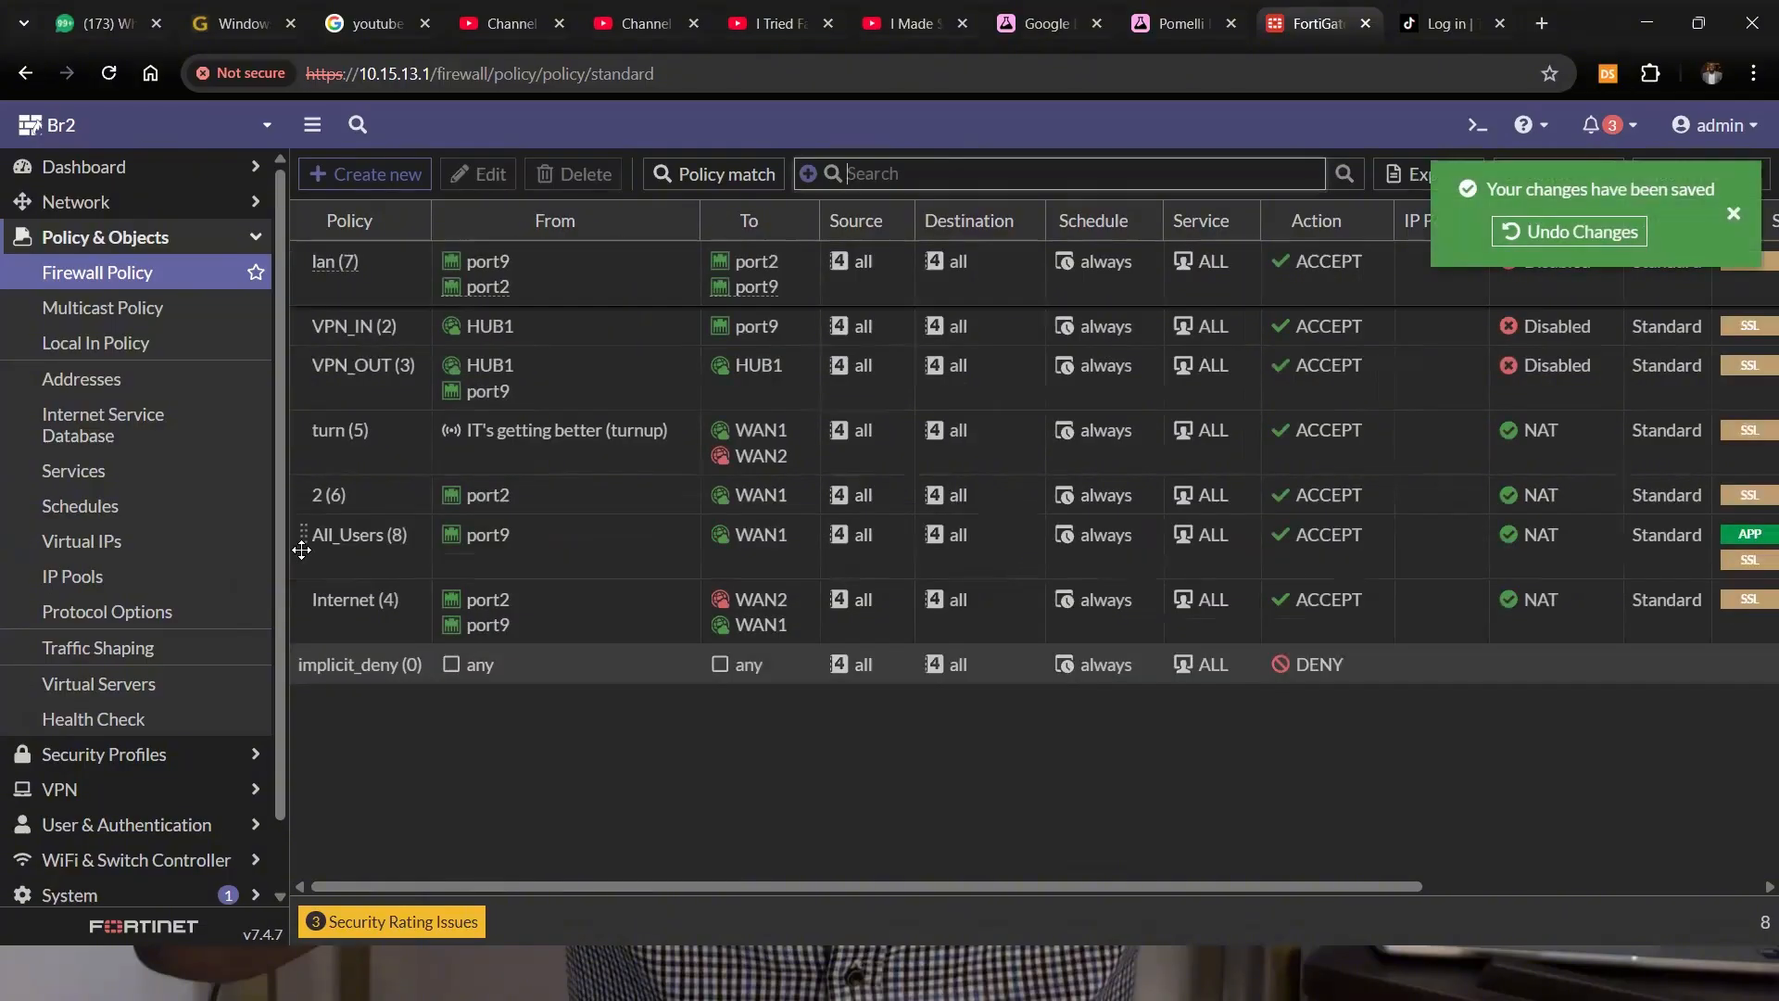
scroll(785, 596, right, 5)
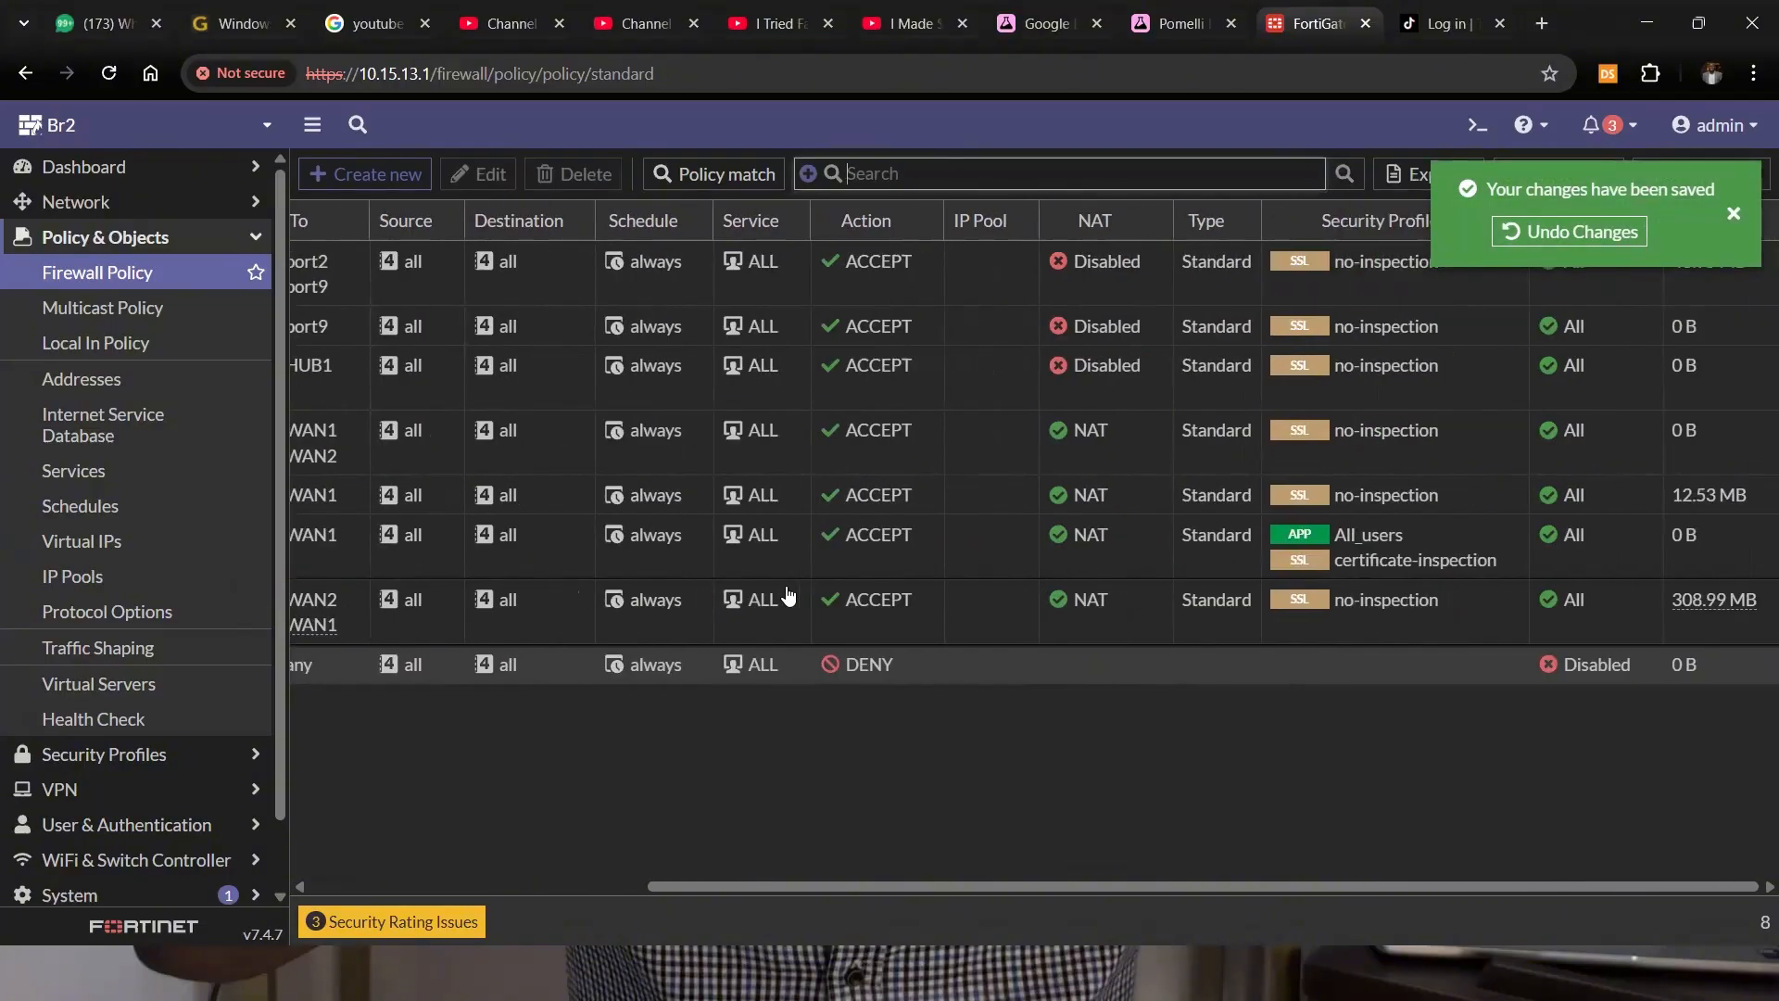
scroll(784, 596, left, 5)
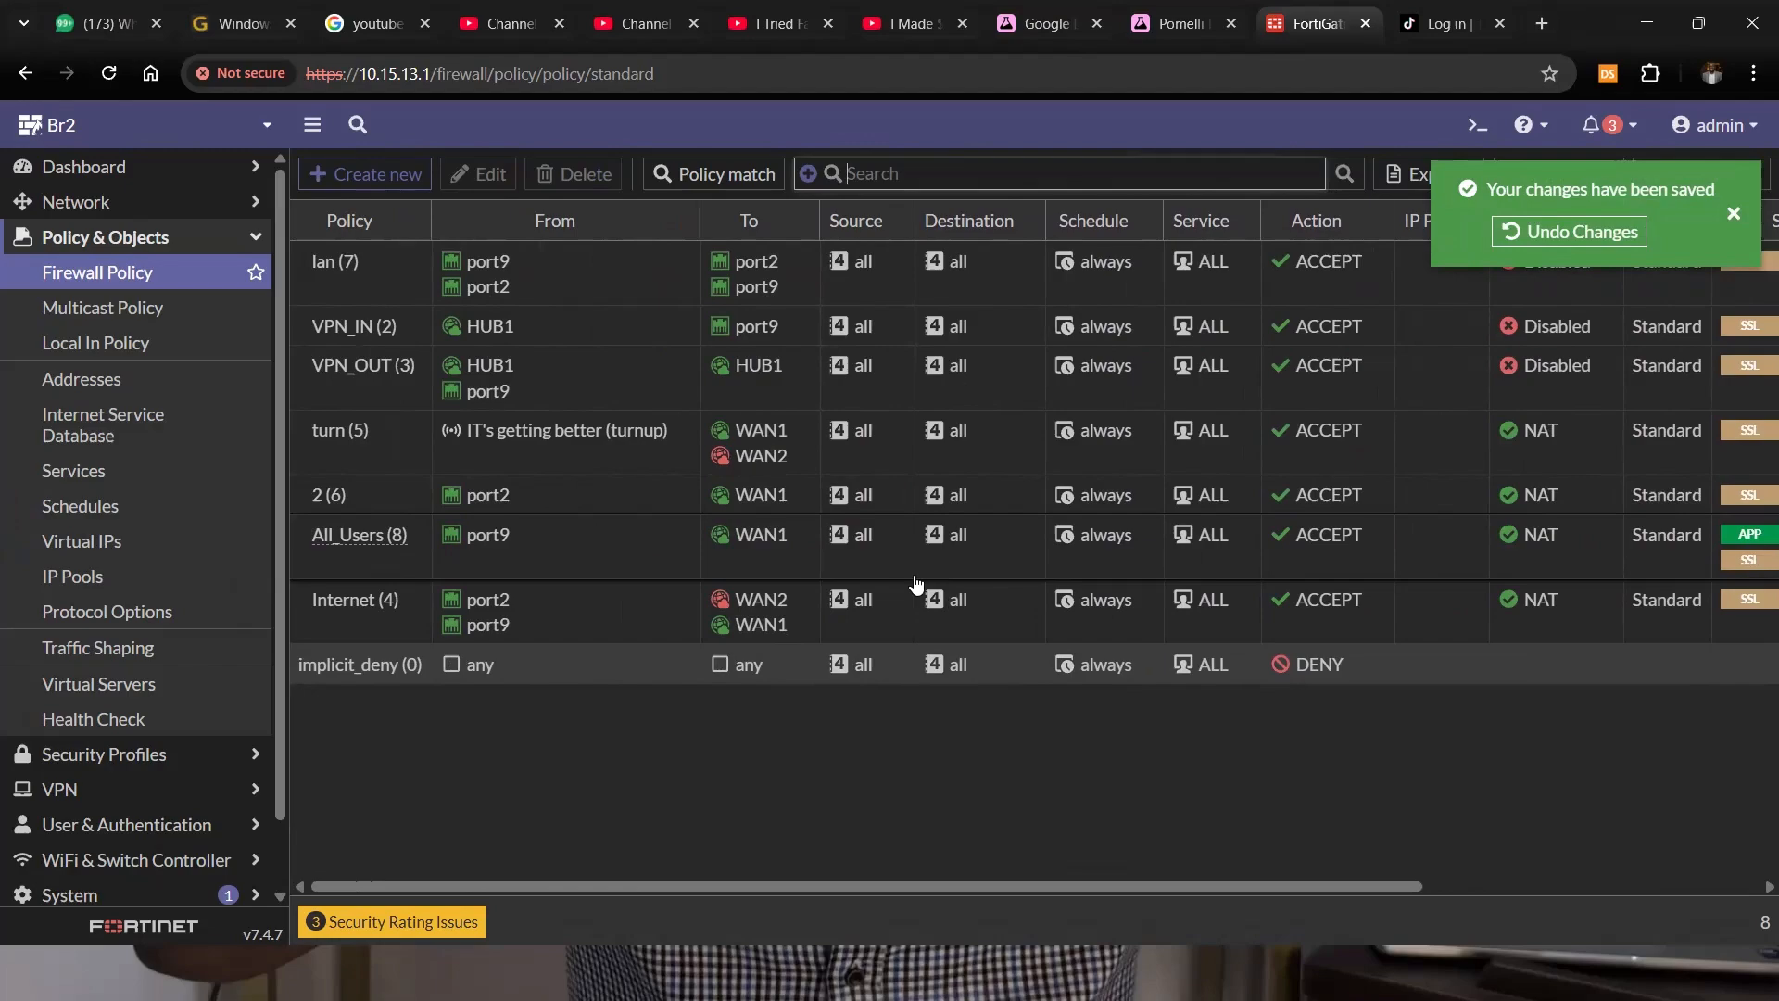
scroll(914, 582, right, 5)
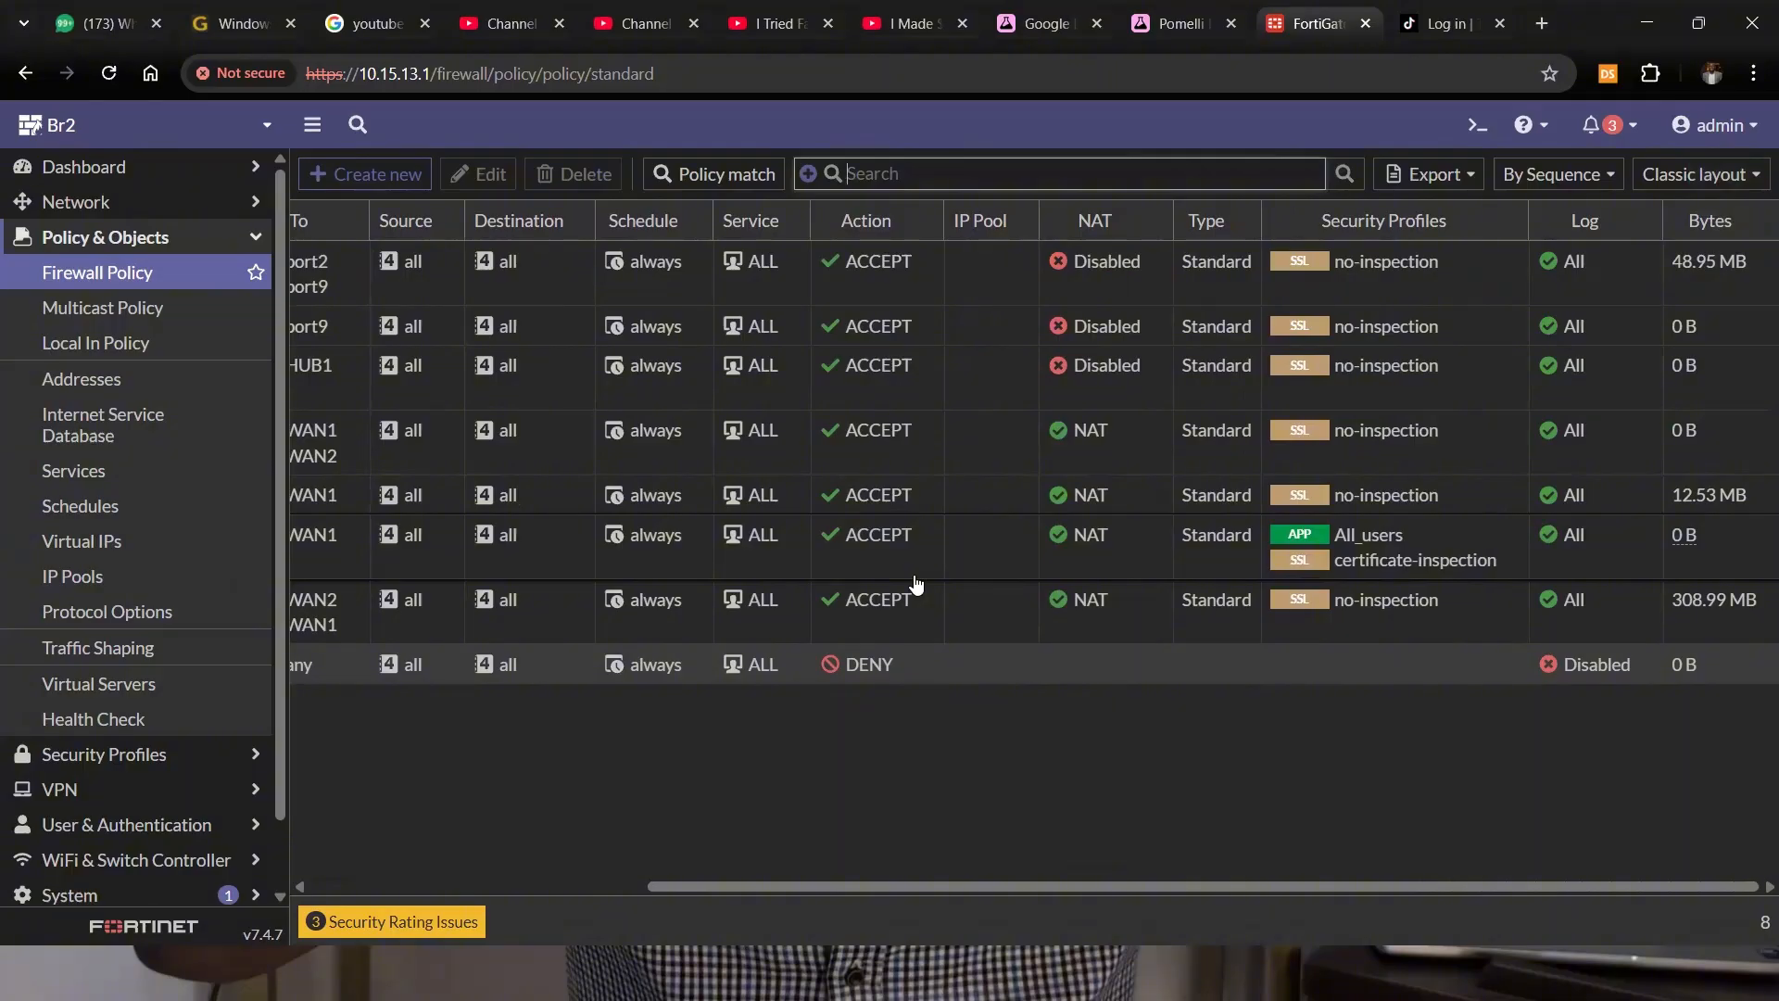
Show the Application Control logs from the security events of the last 5 minutes.
click(170, 243)
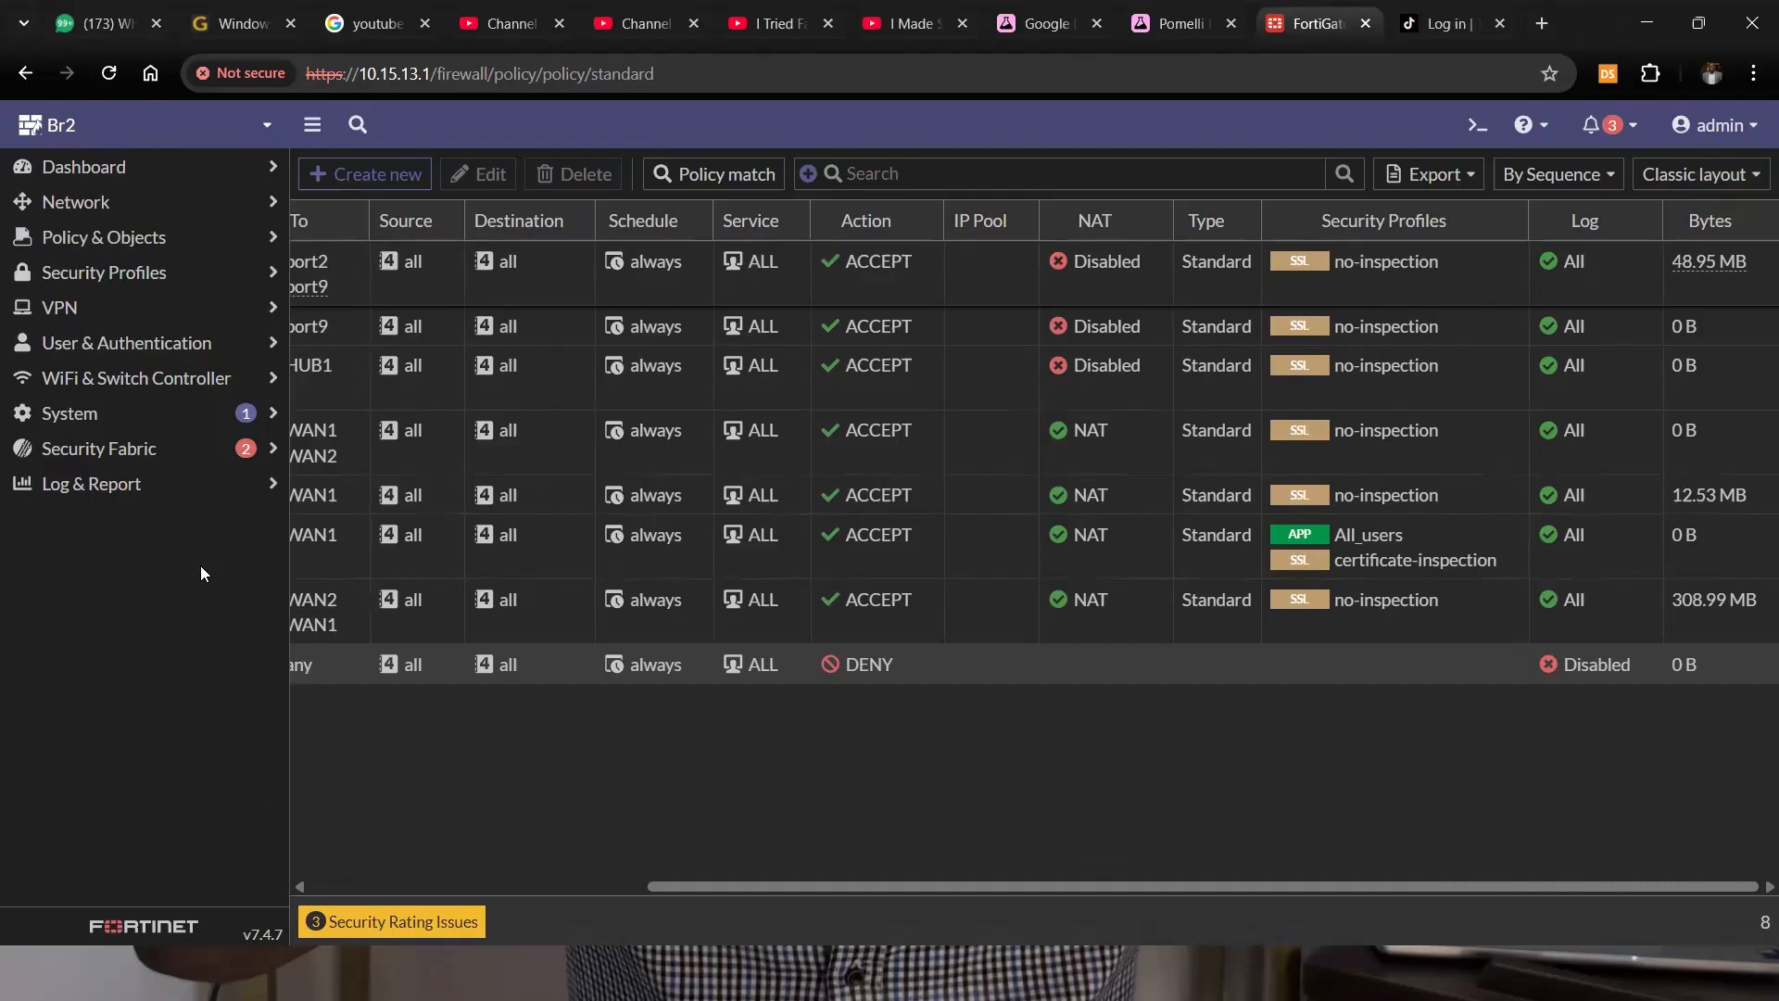
click(173, 492)
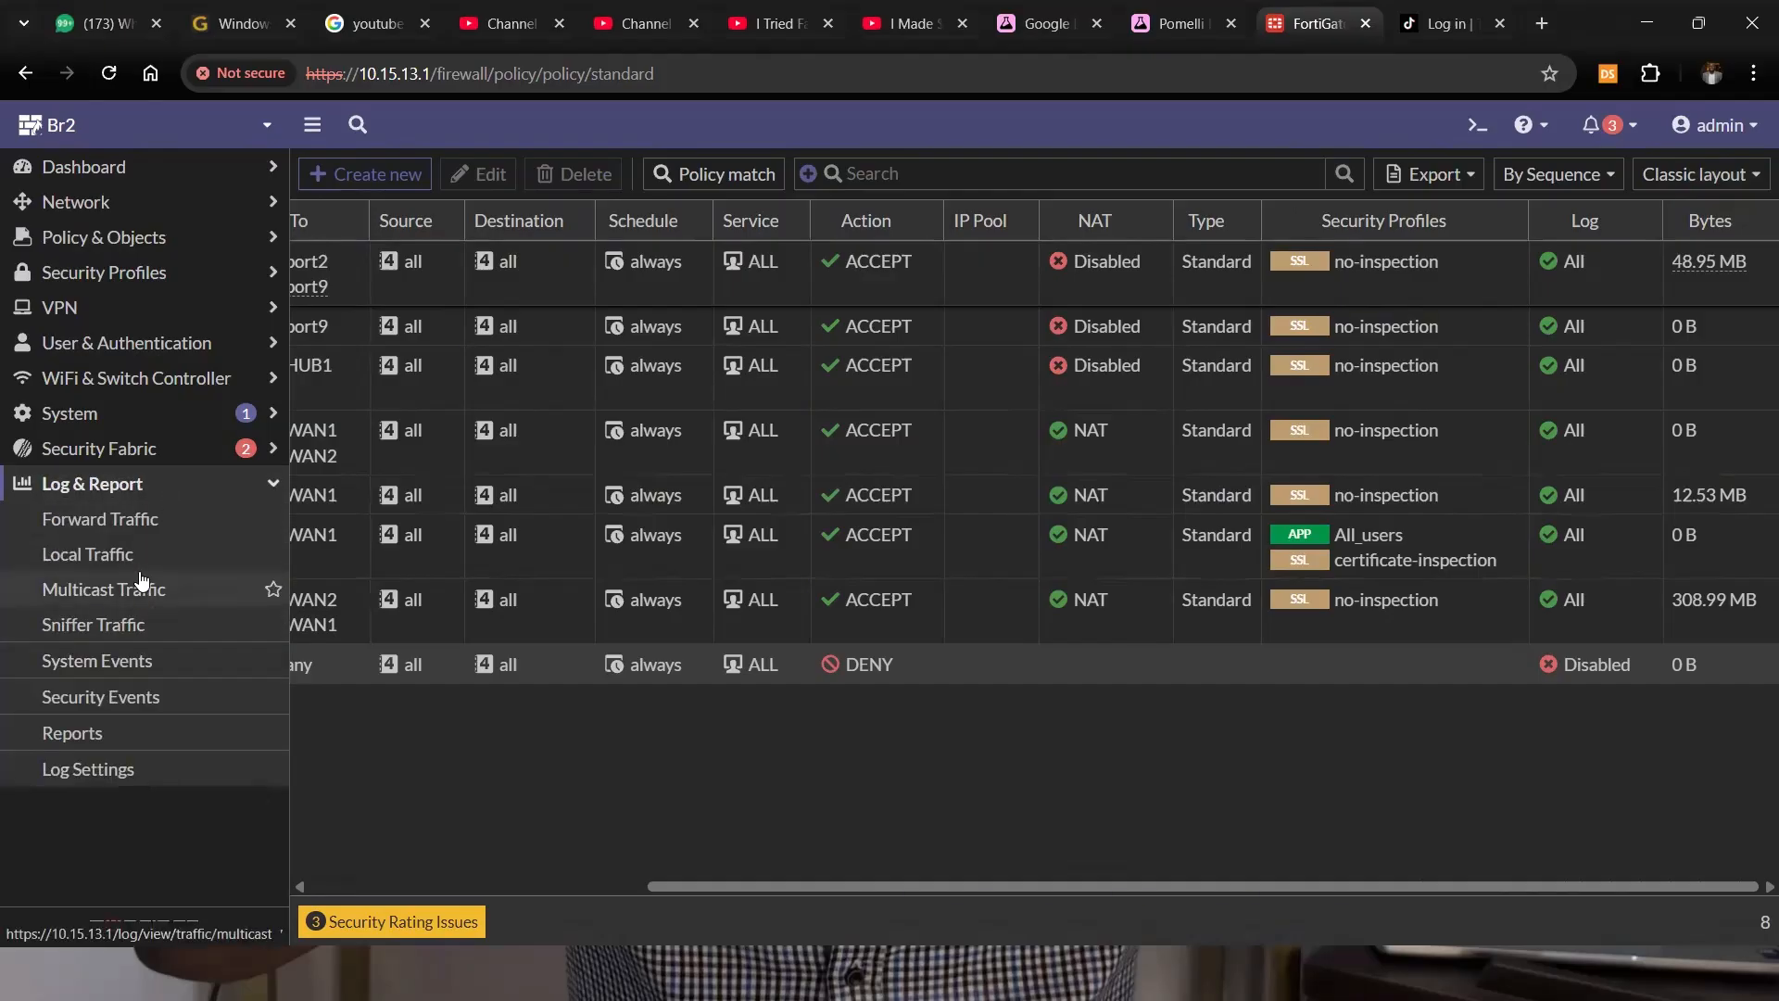
click(125, 696)
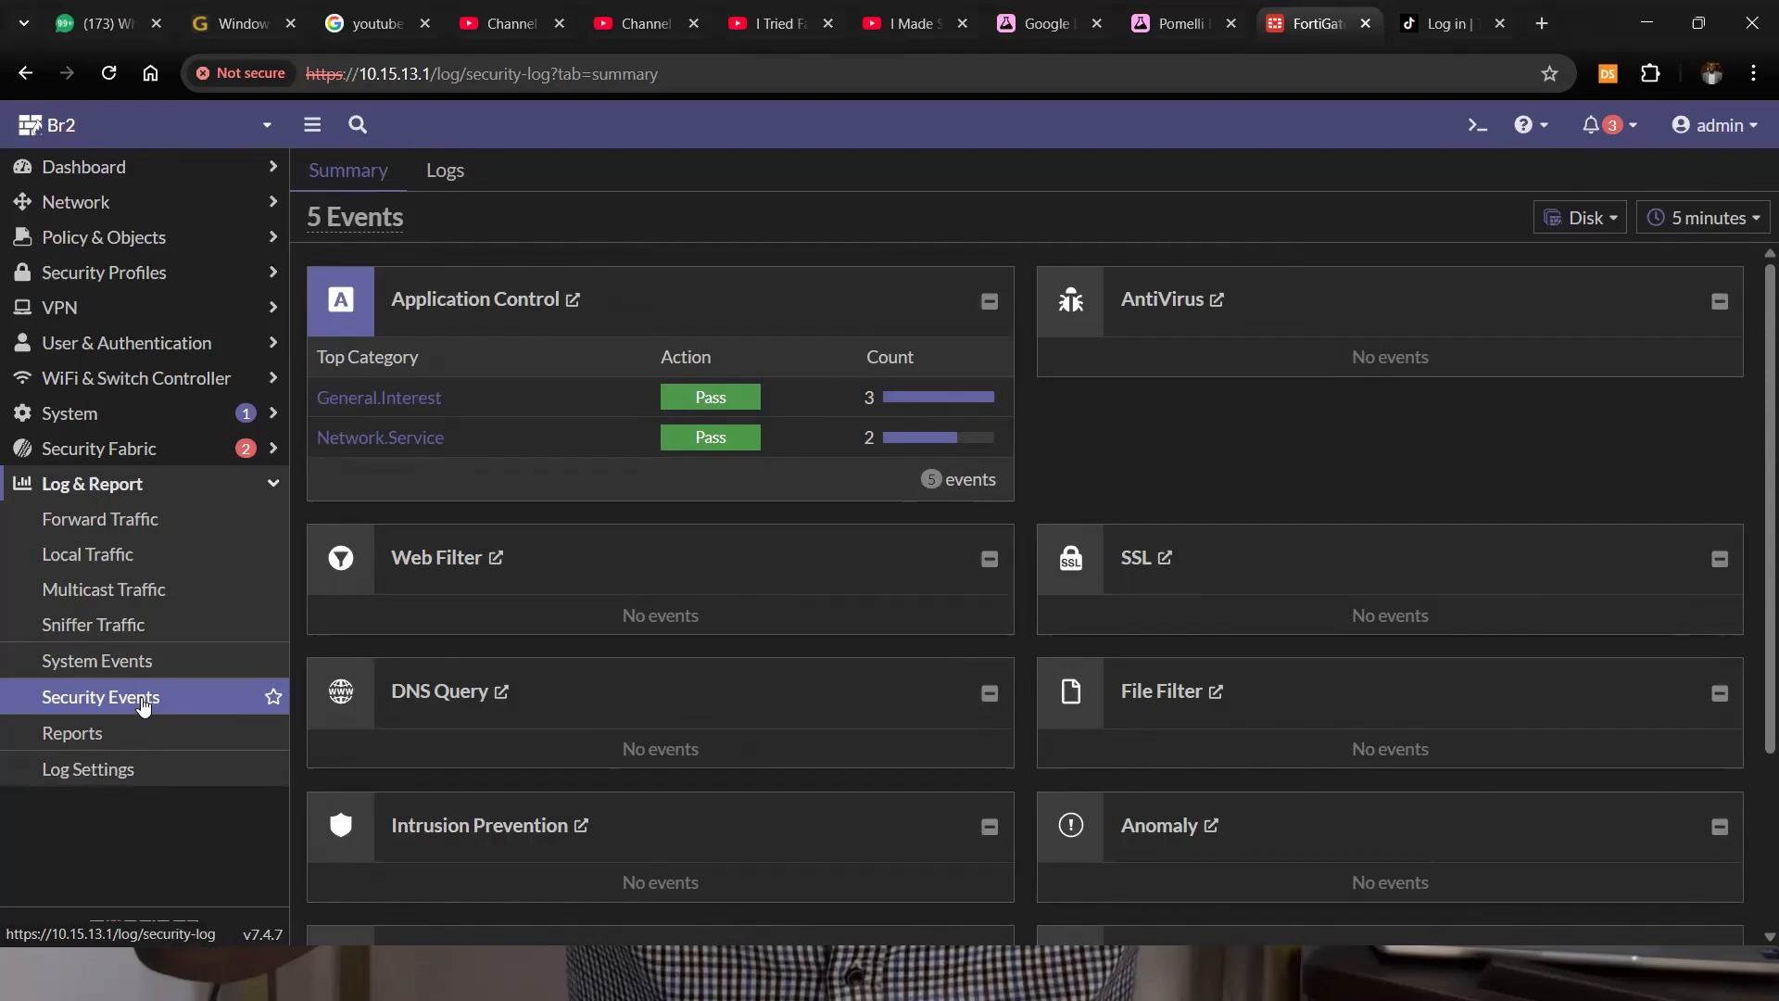
click(142, 705)
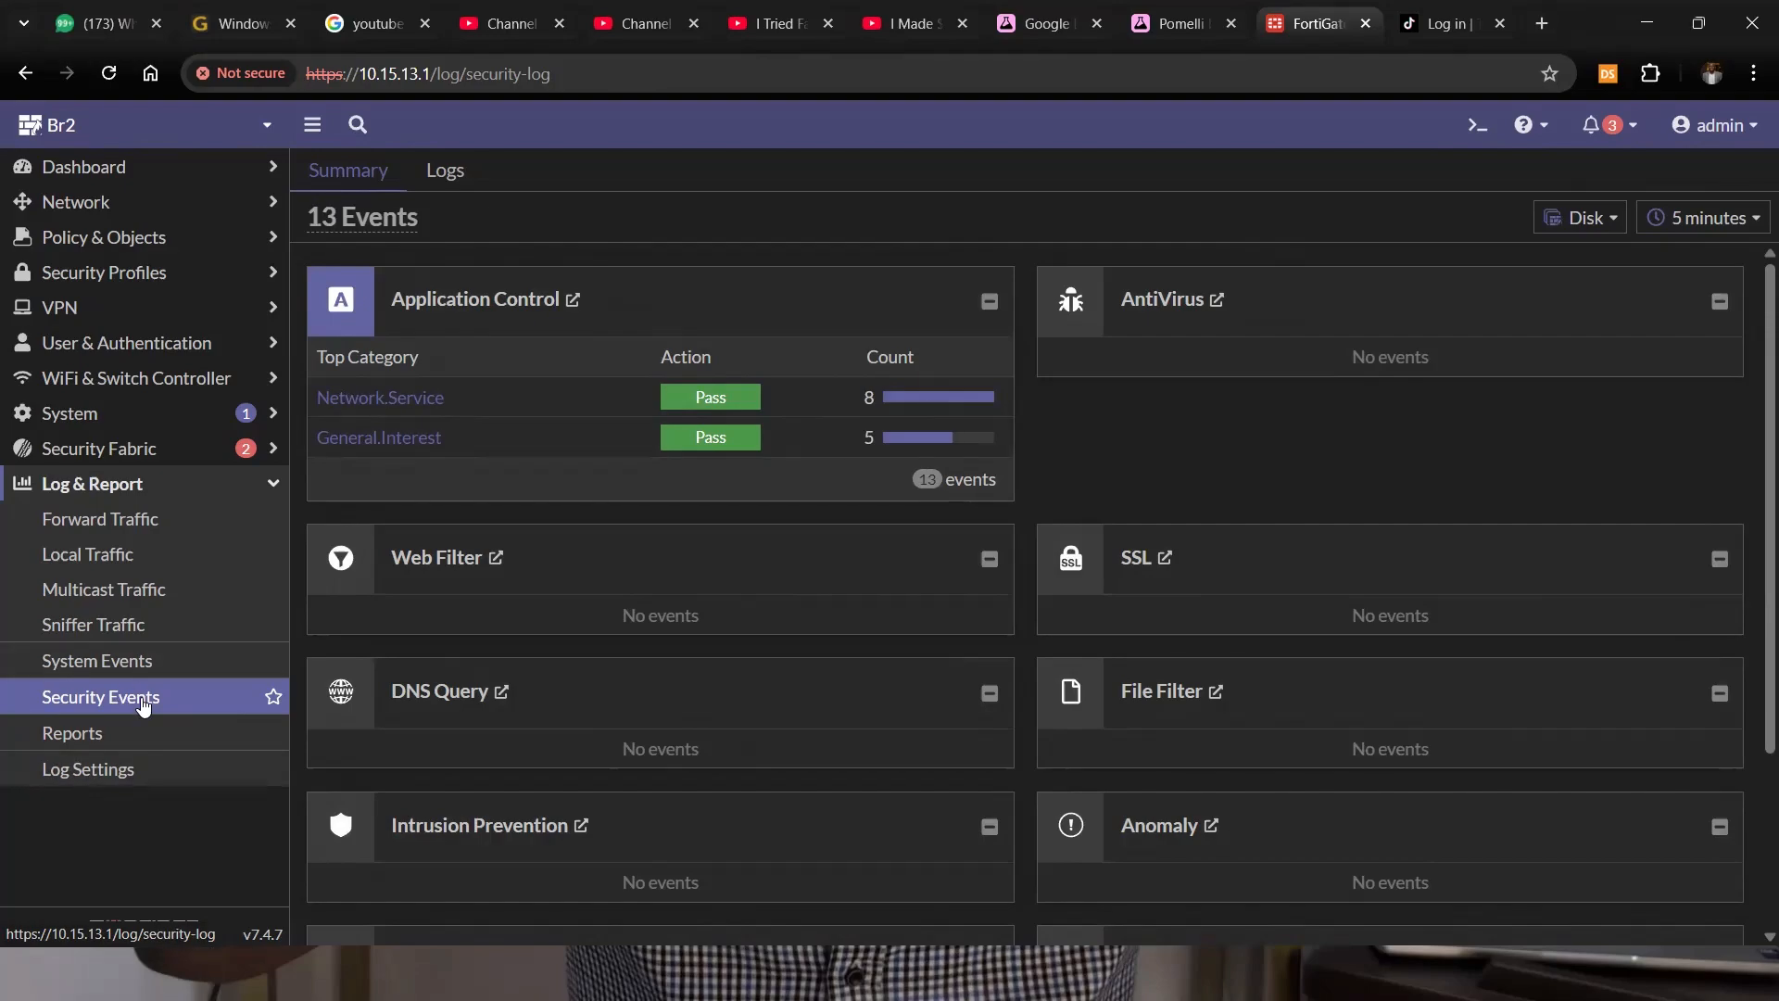
click(455, 296)
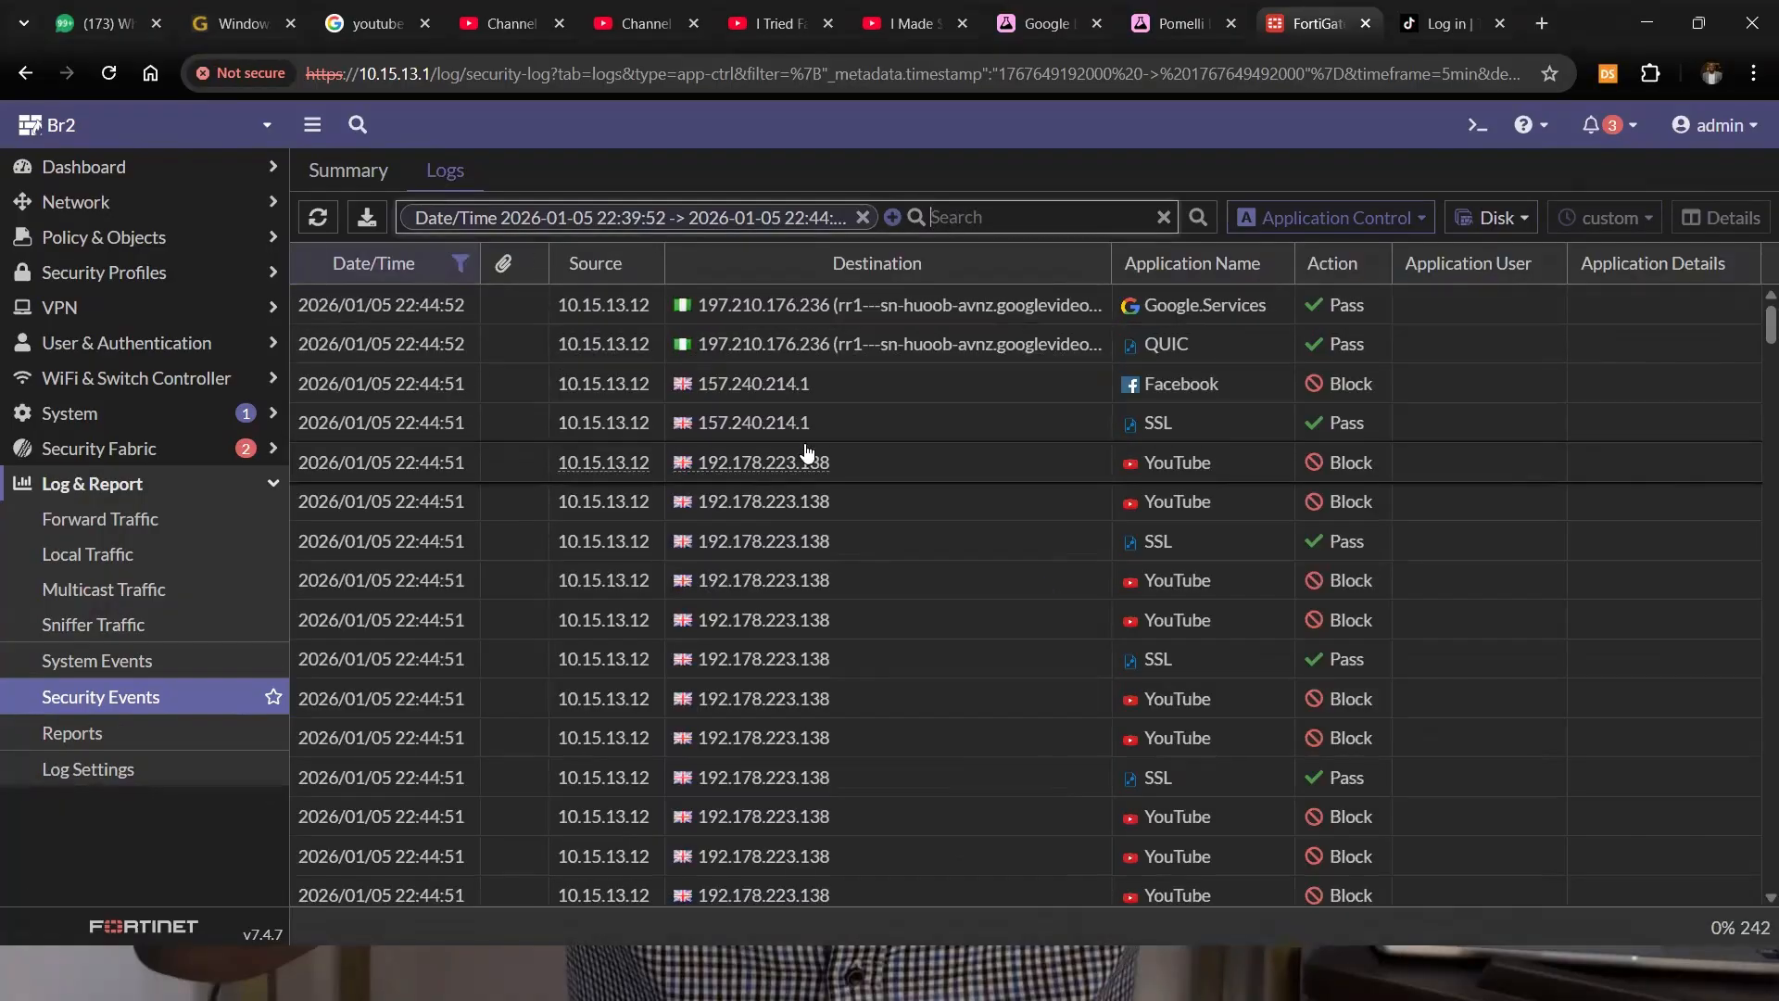
Examine the Facebook and YouTube entries in the Application Control log and the action applied to each.
click(1244, 397)
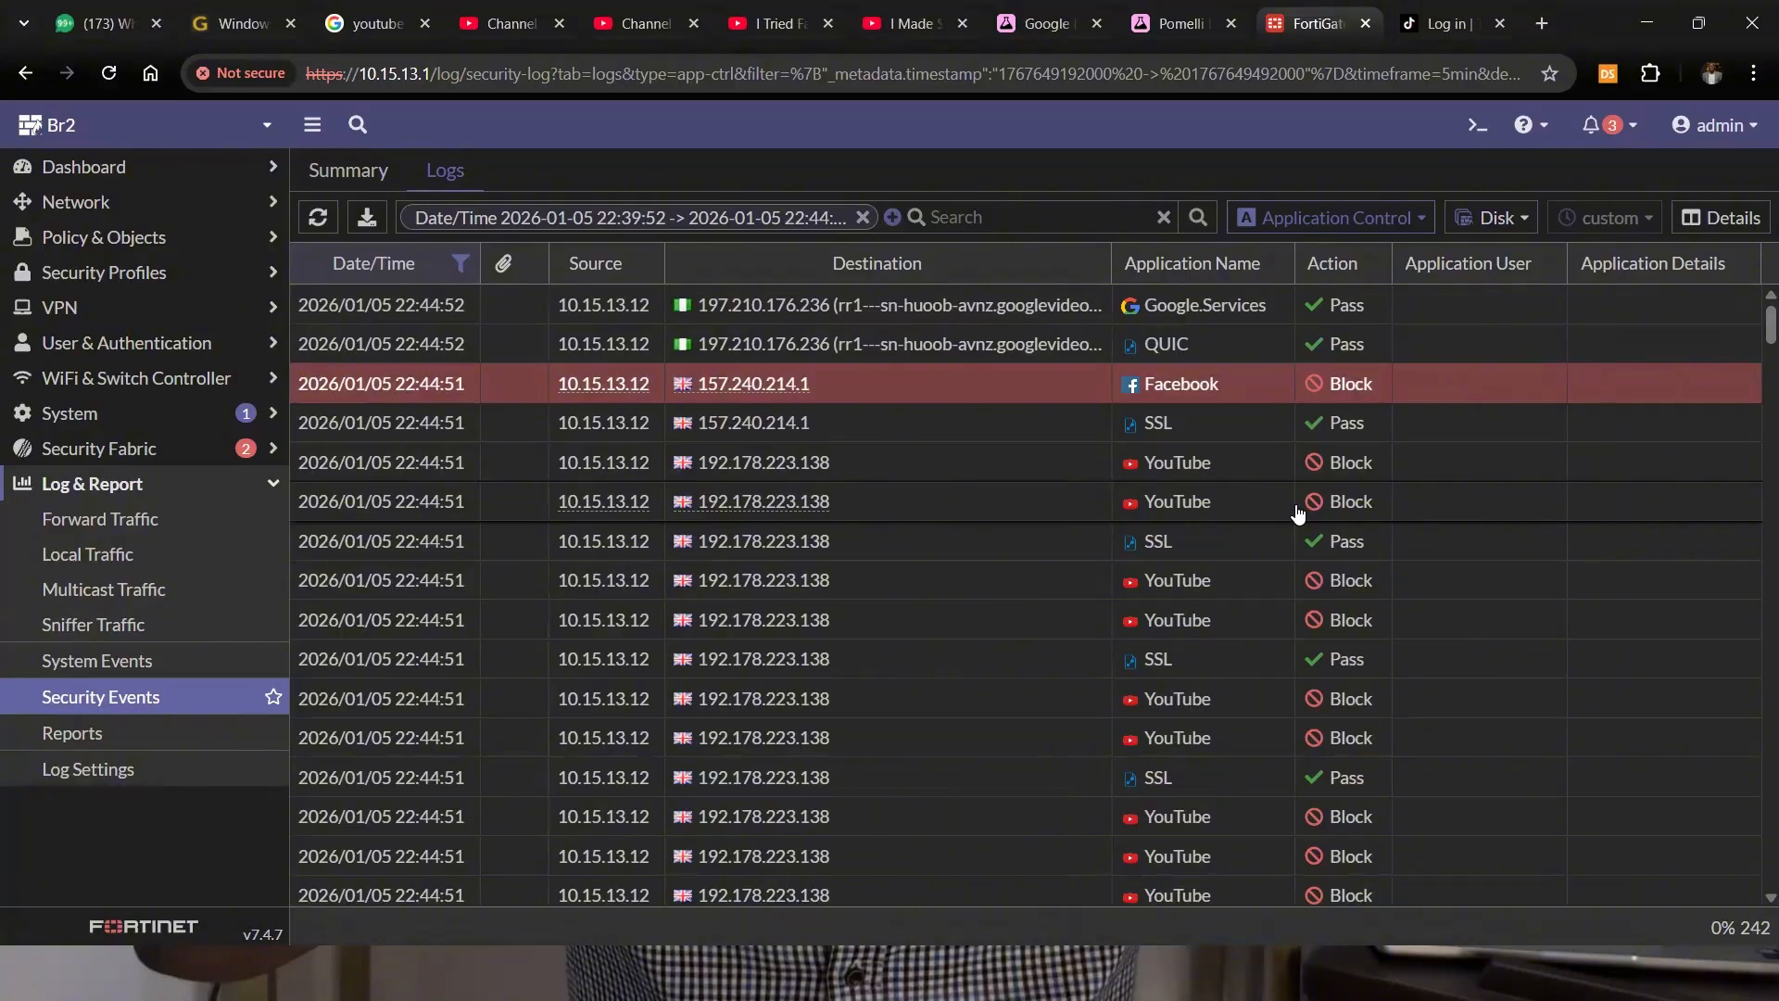
click(1322, 582)
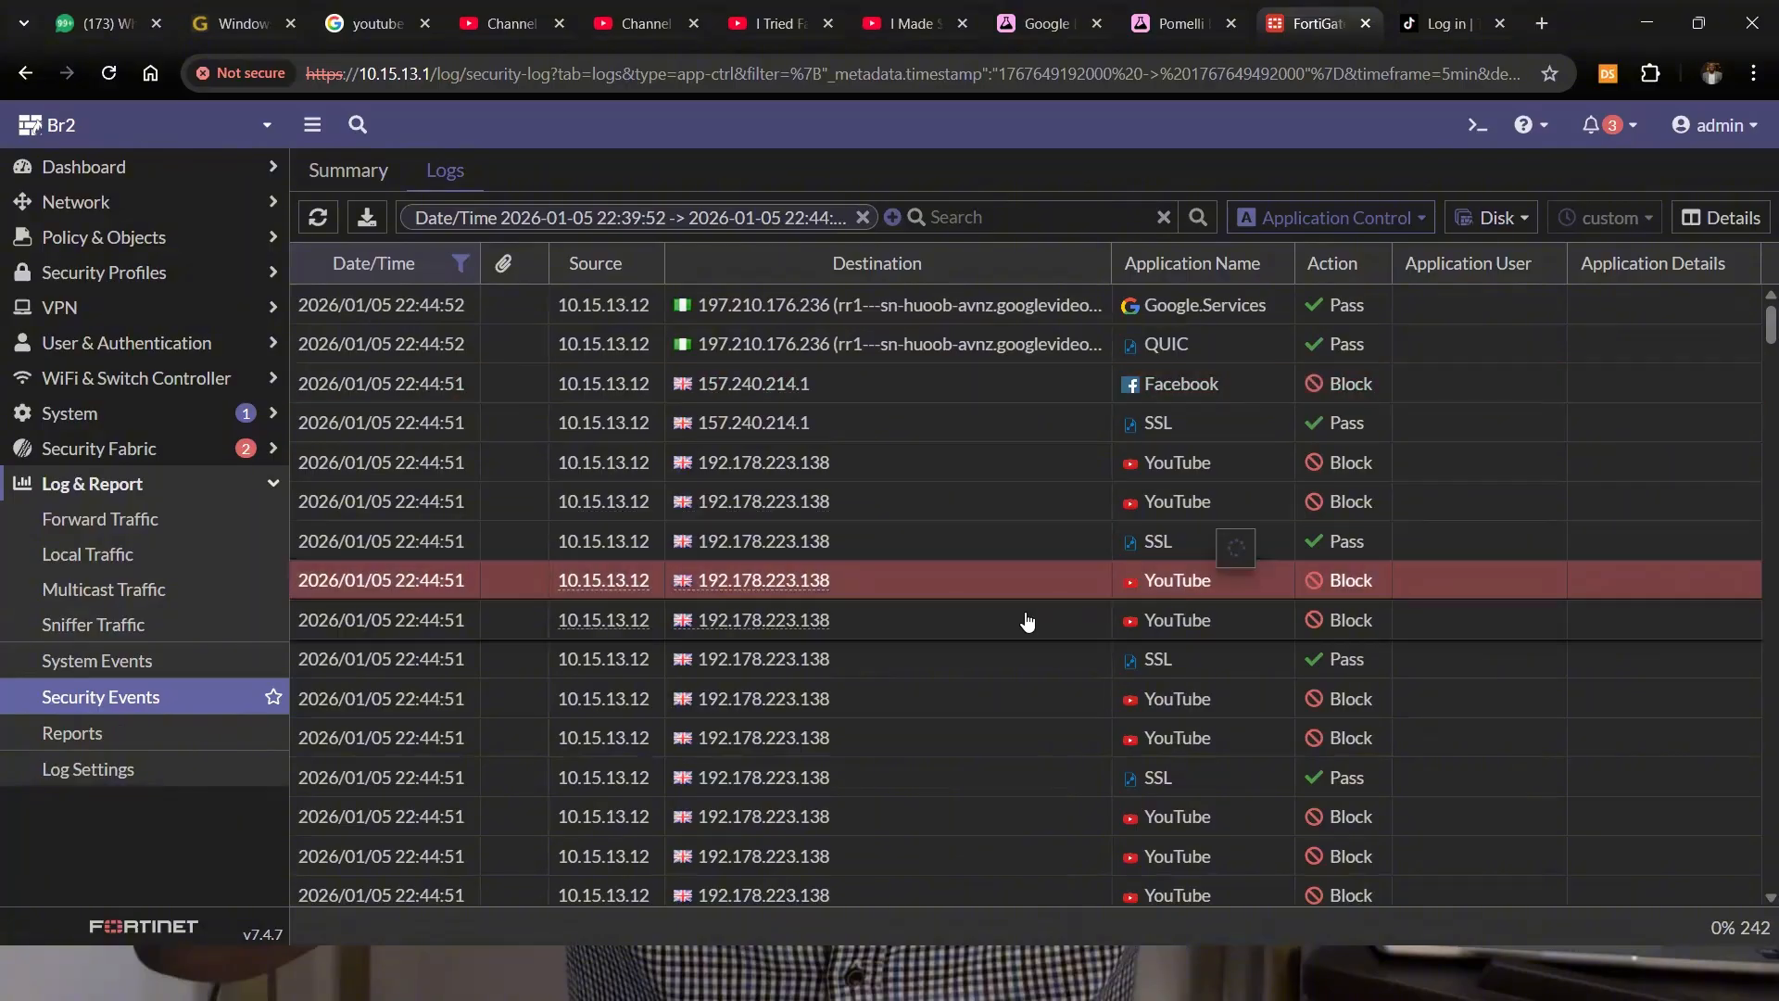
scroll(1118, 697, down, 1)
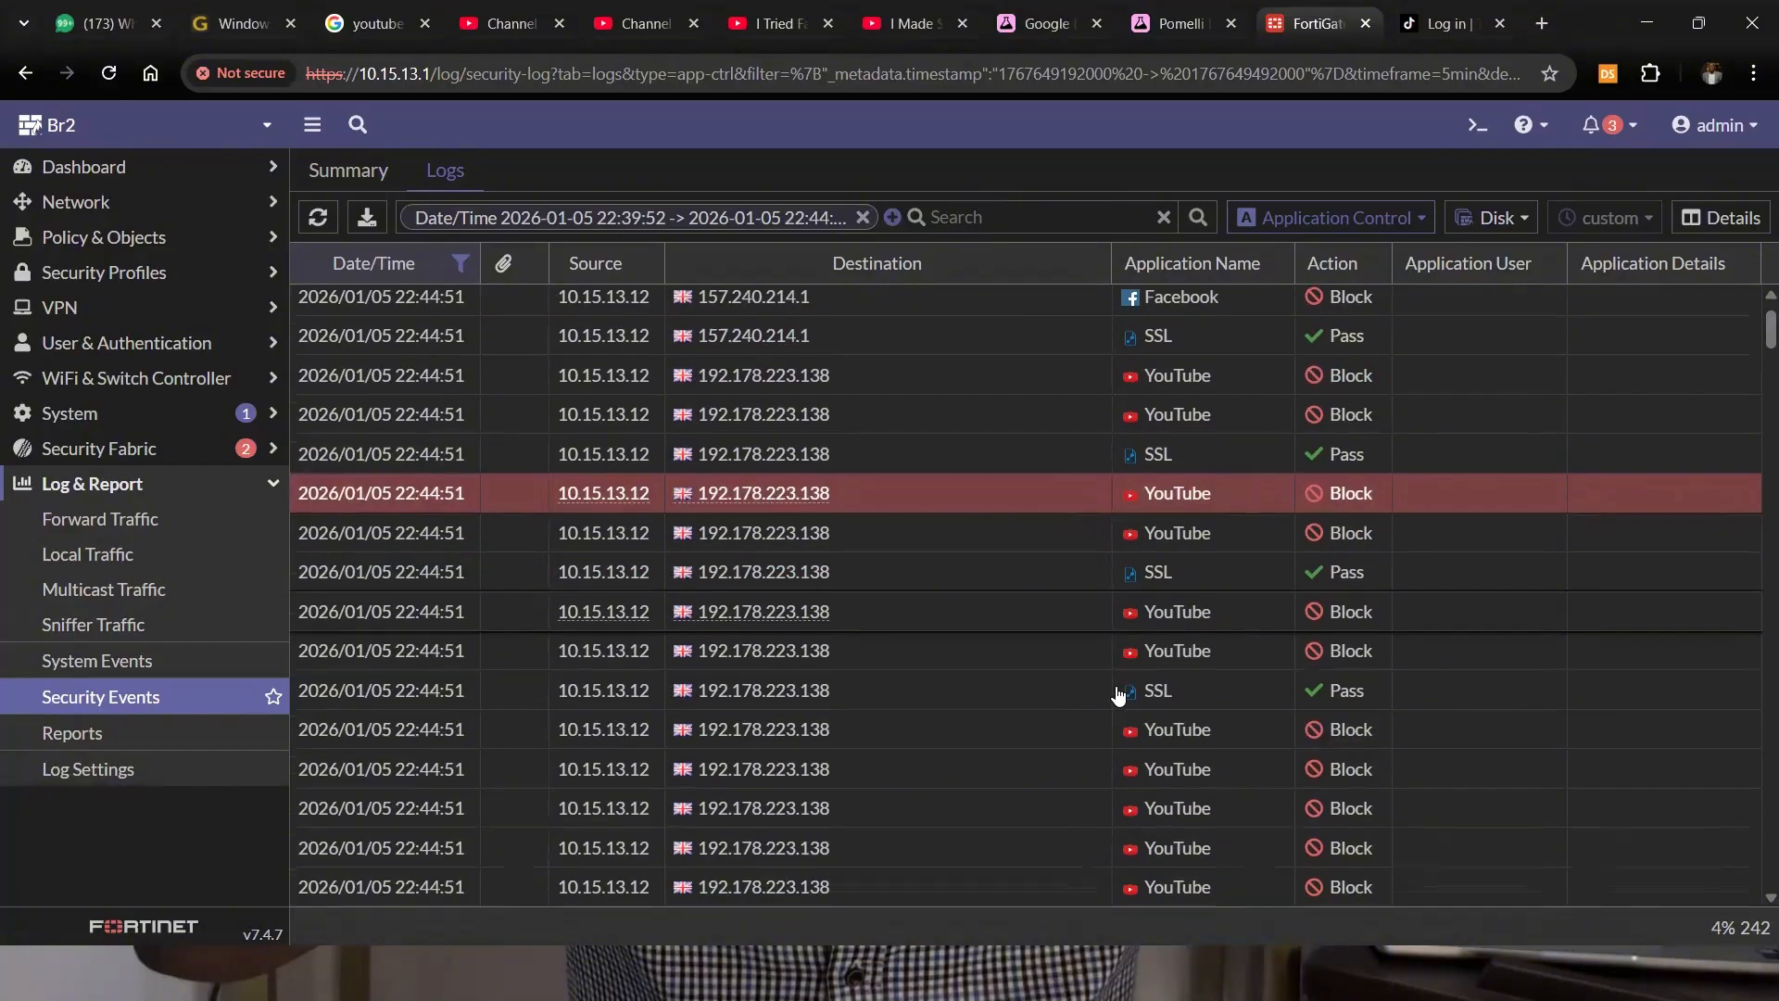
click(1204, 625)
scroll(1206, 634, down, 3)
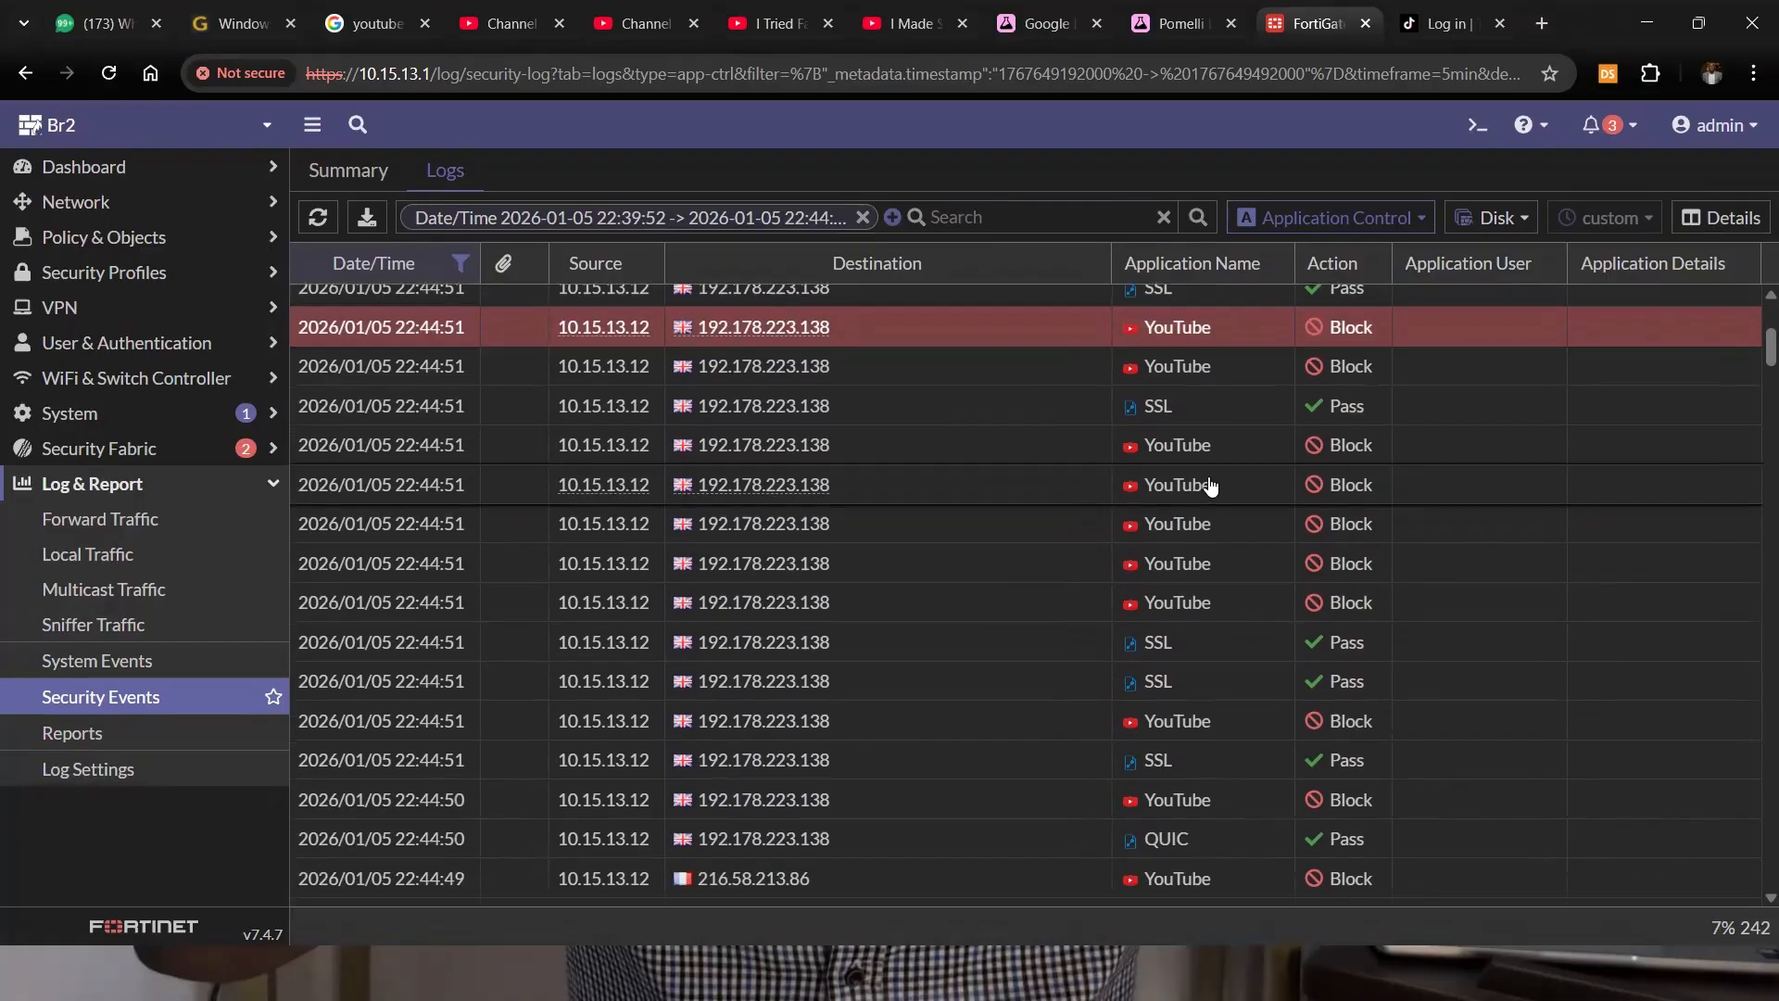
click(1211, 485)
scroll(1211, 486, down, 1)
click(1192, 589)
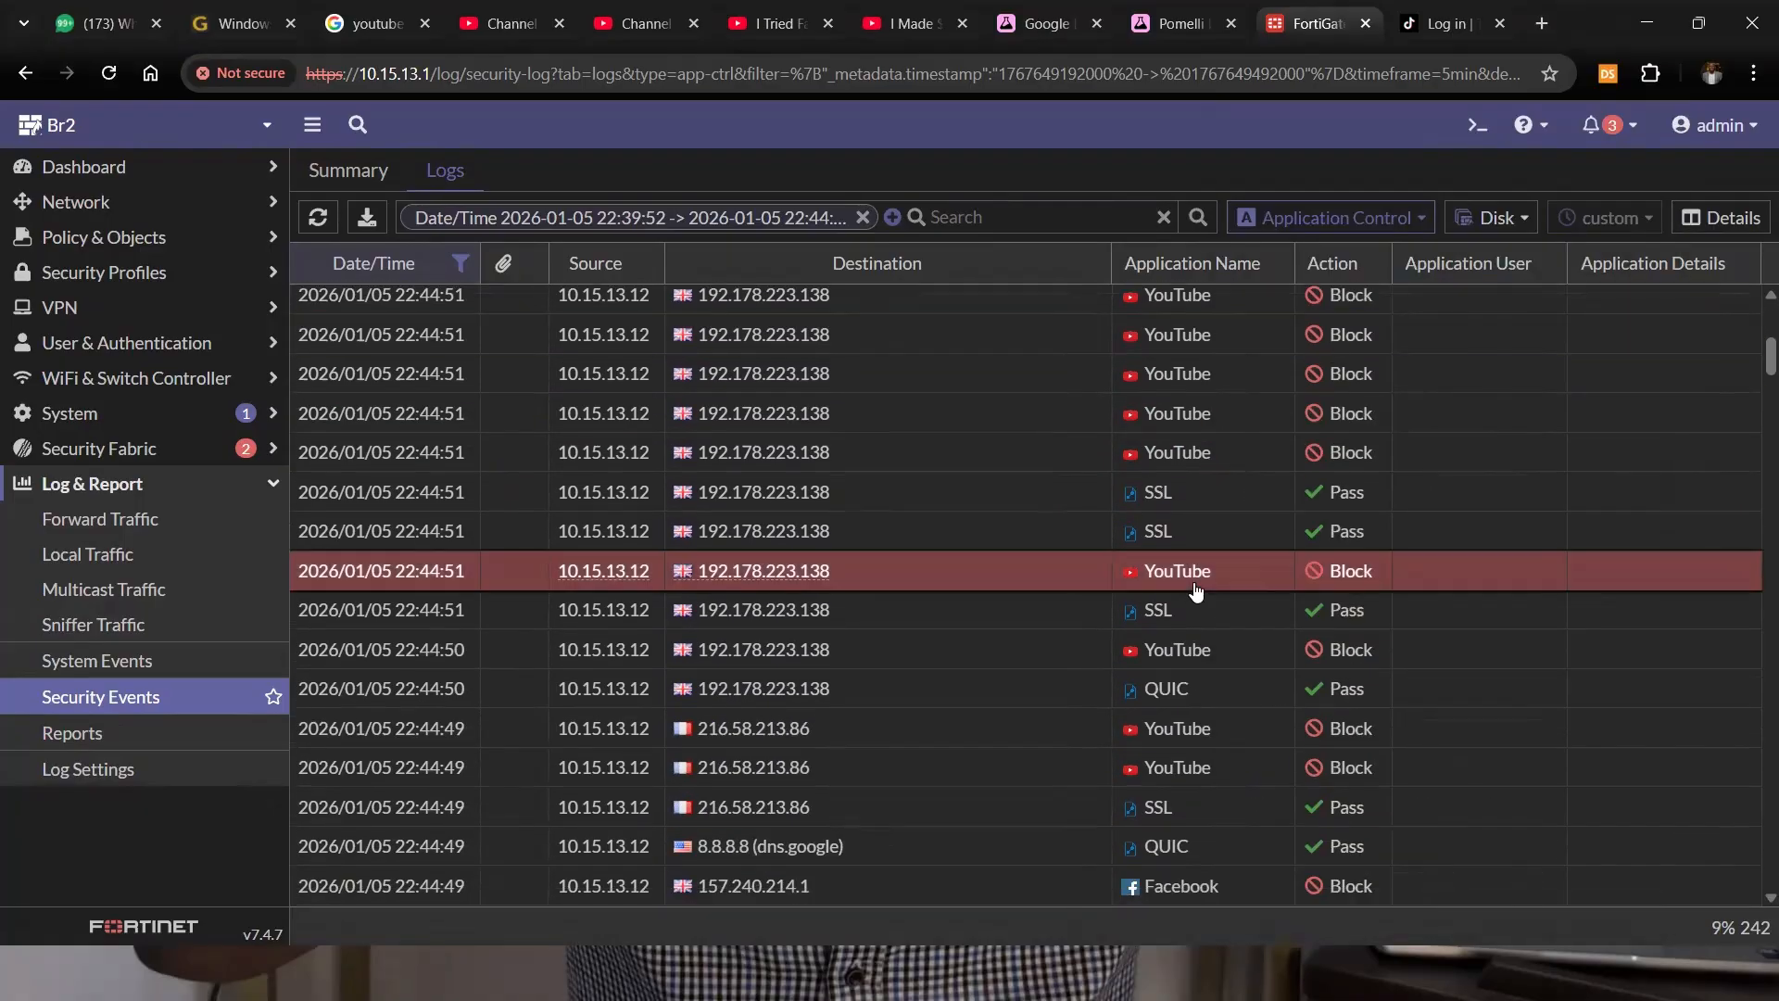
scroll(1195, 591, down, 2)
View the log details of a YouTube entry with destination 216.58.213.86, close them, and check the most recent Facebook entry.
click(1179, 521)
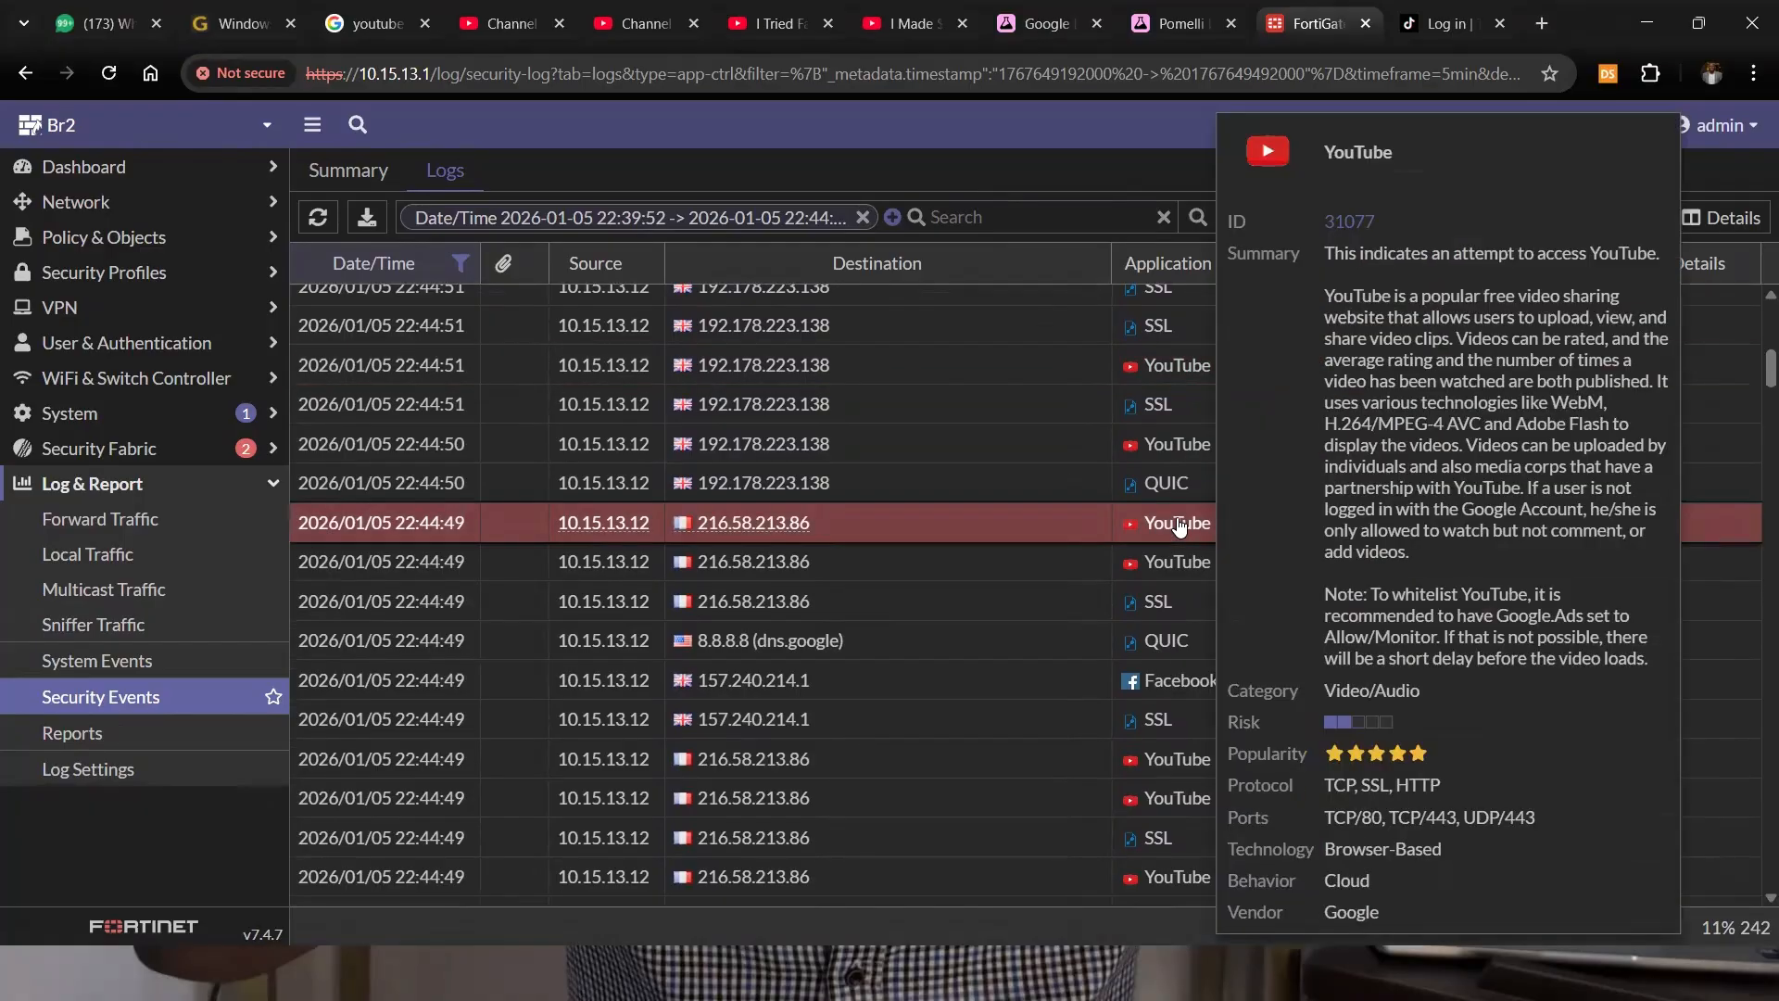
double_click(1064, 515)
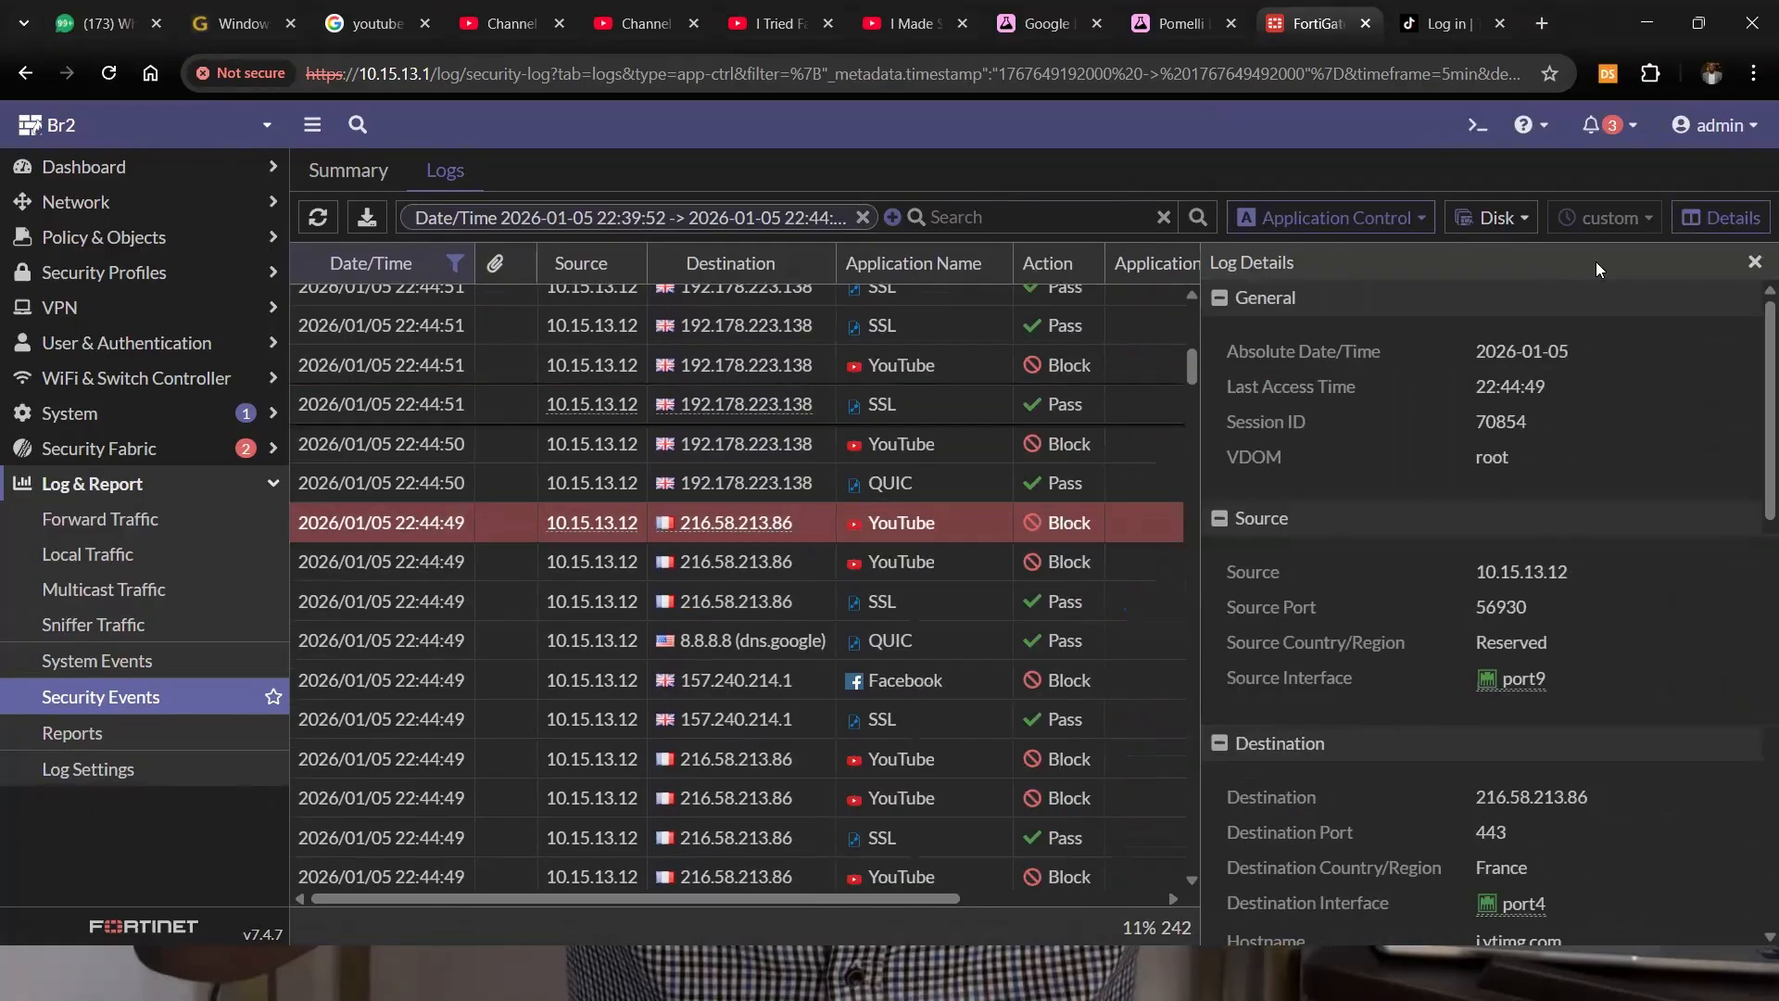
click(1755, 262)
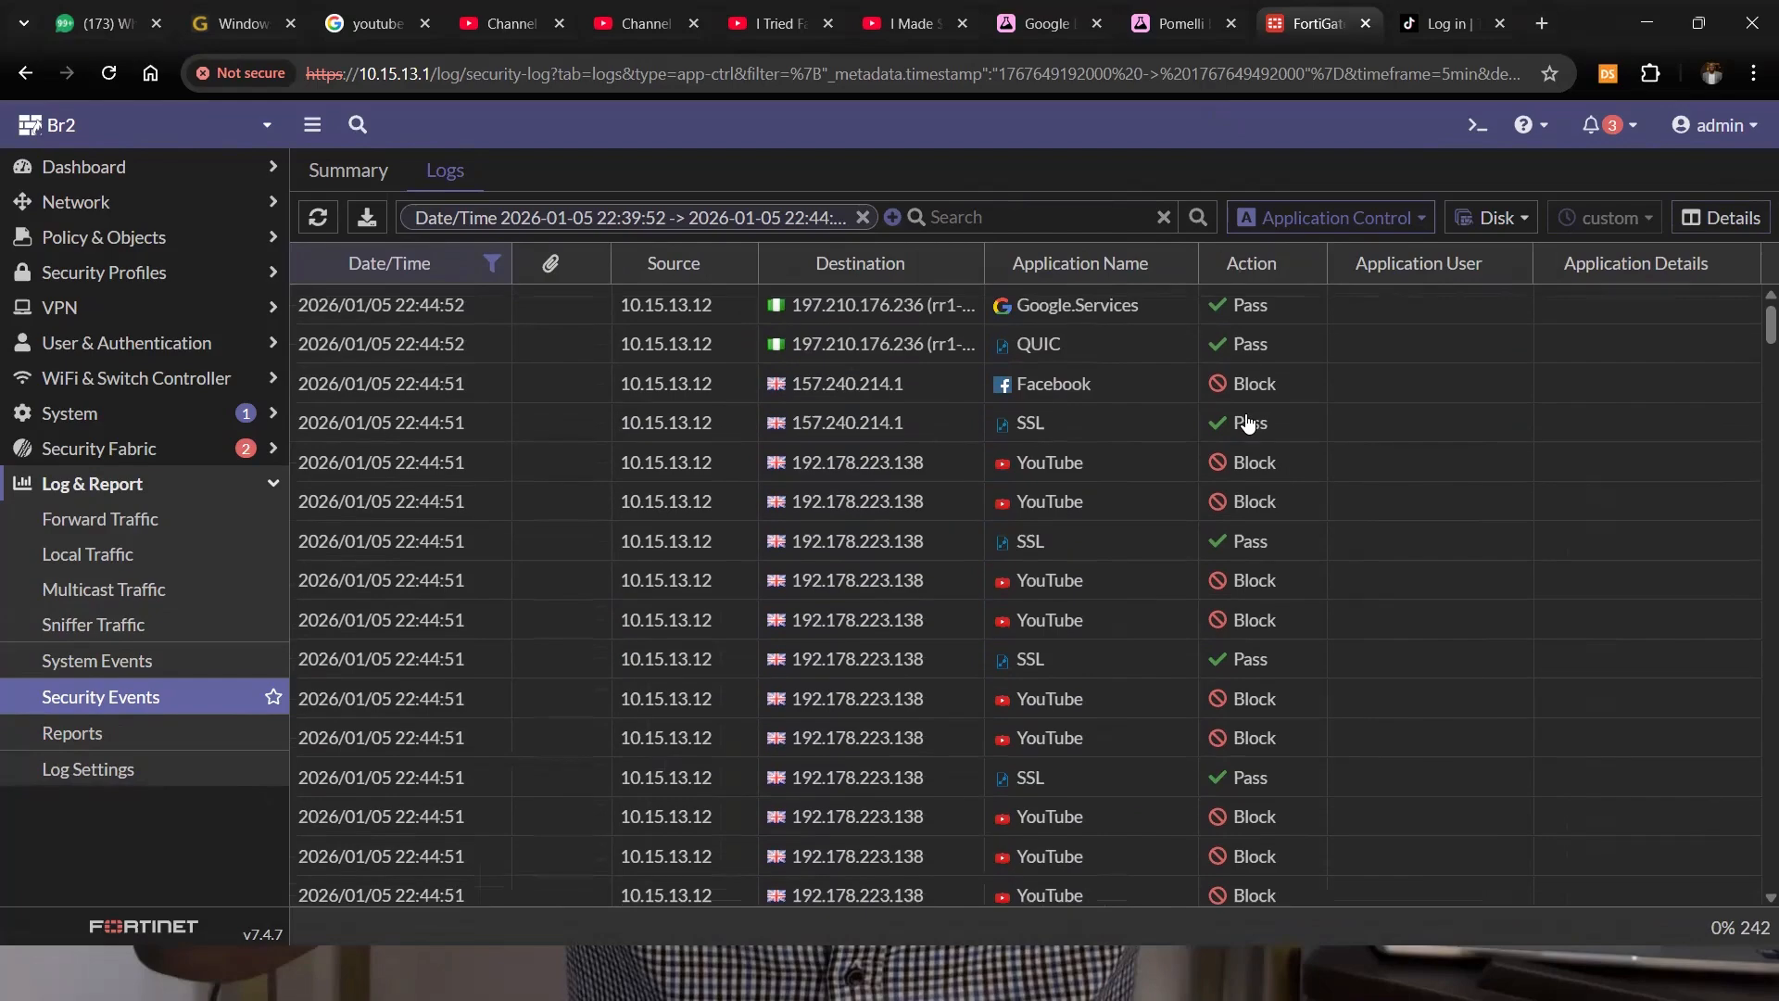
click(926, 390)
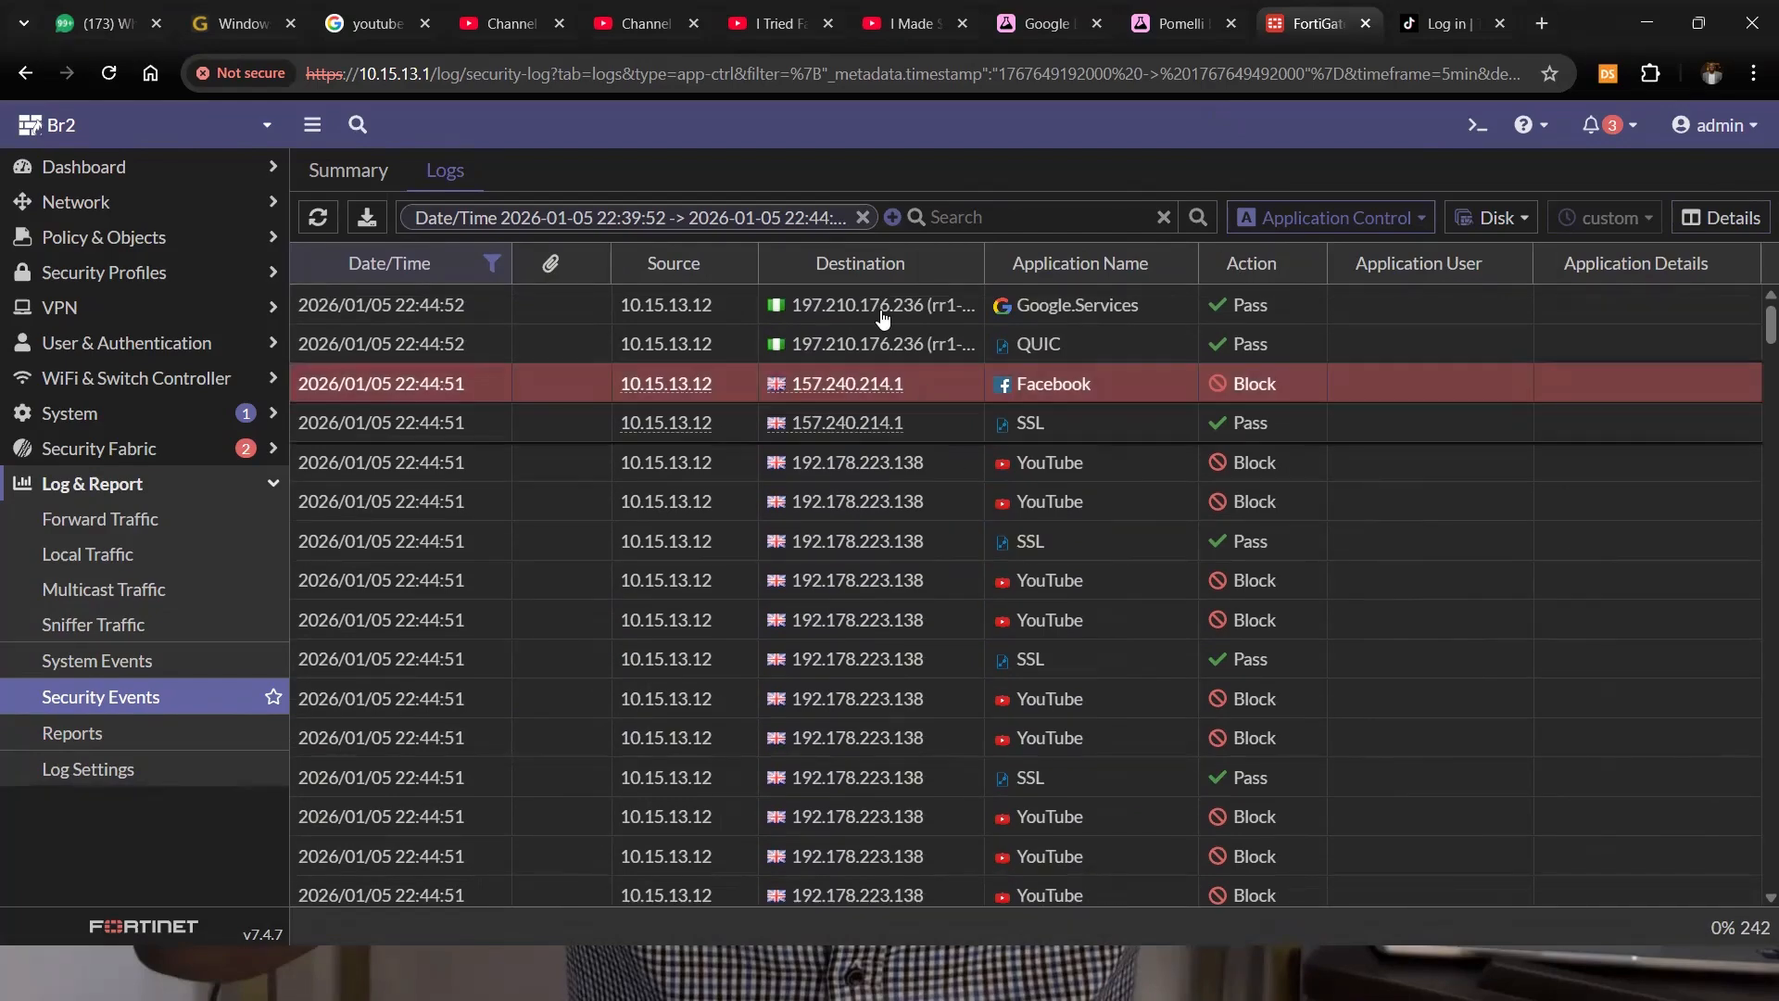
mouse_move(1064, 620)
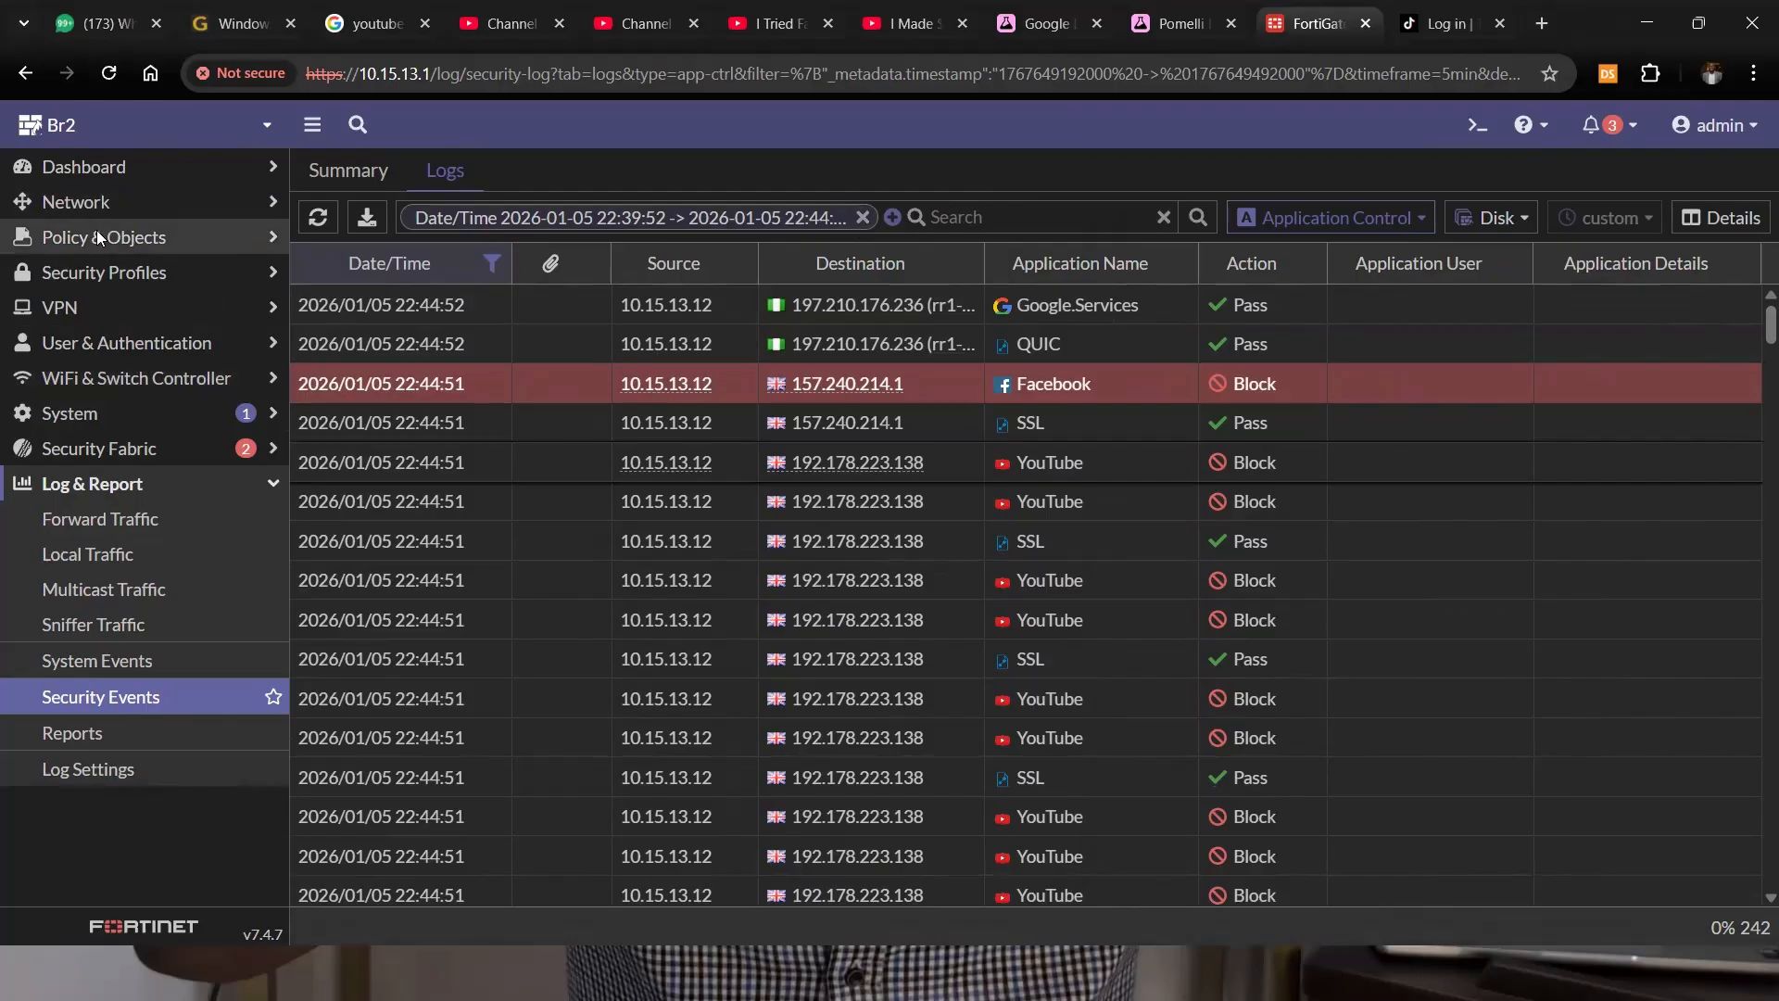
Review the list of Application Control sensors in the security profiles.
click(119, 269)
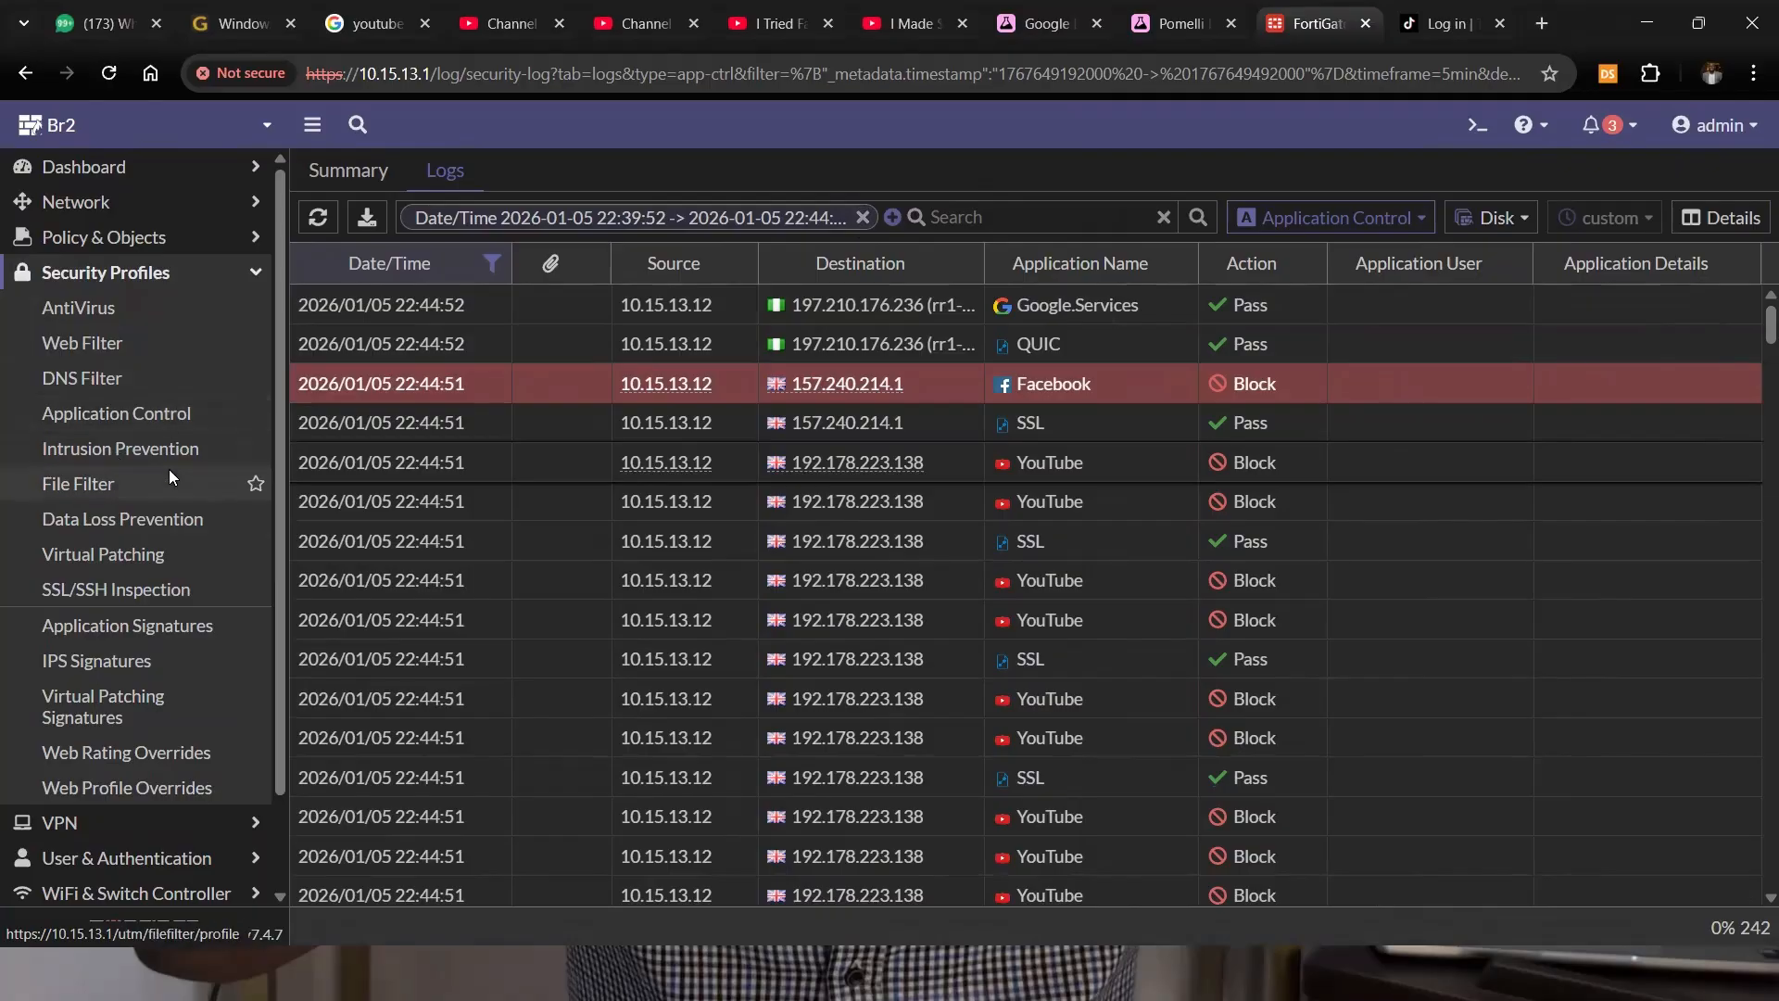
click(148, 423)
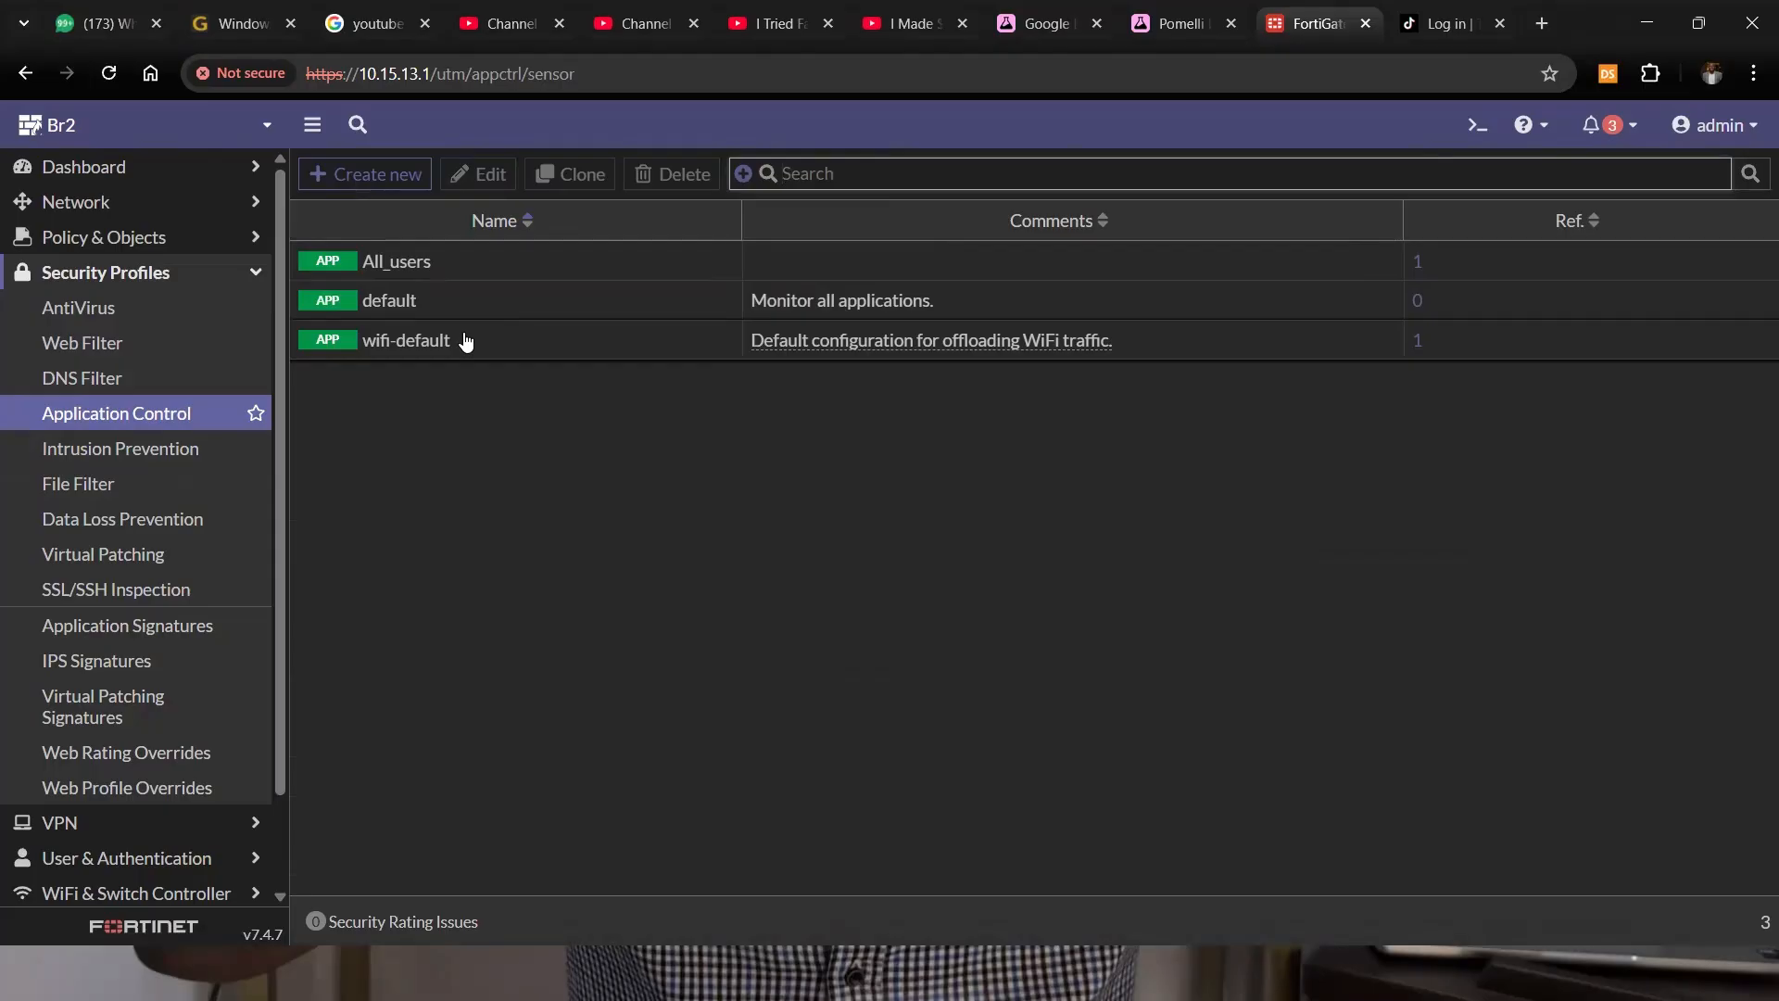
click(204, 271)
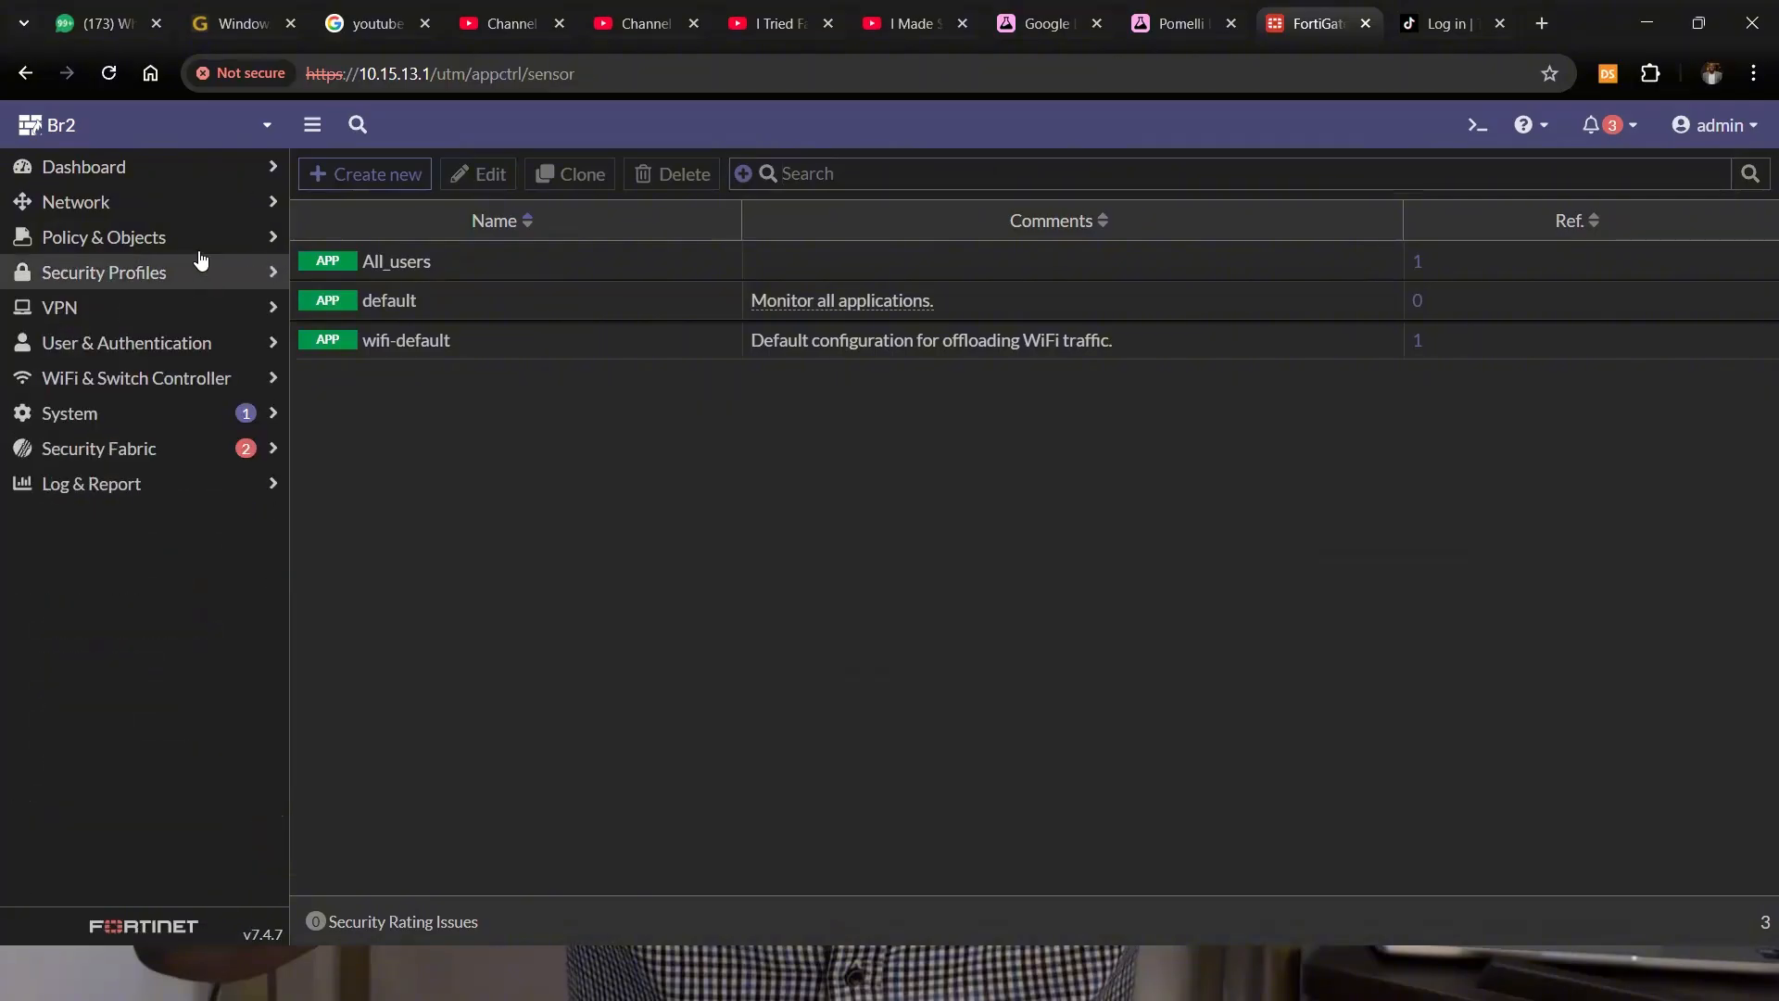
Show the FortiView Applications dashboard with its time range set to 5 minutes.
click(188, 176)
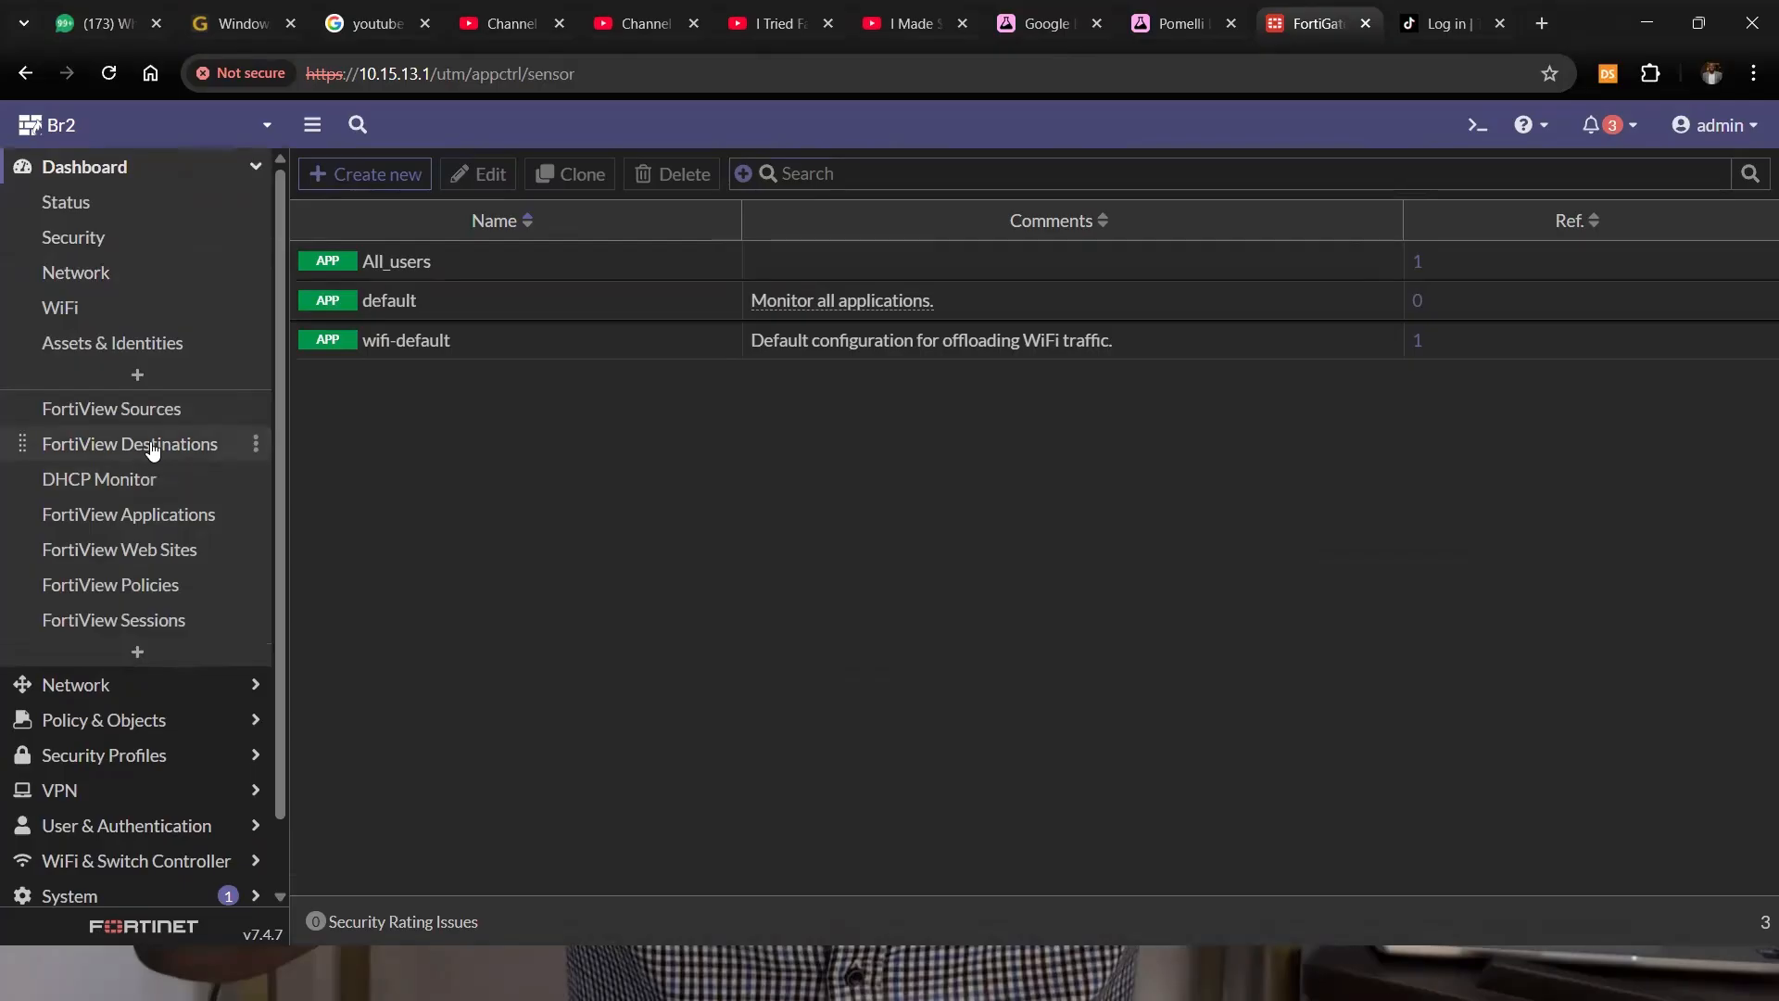
click(146, 517)
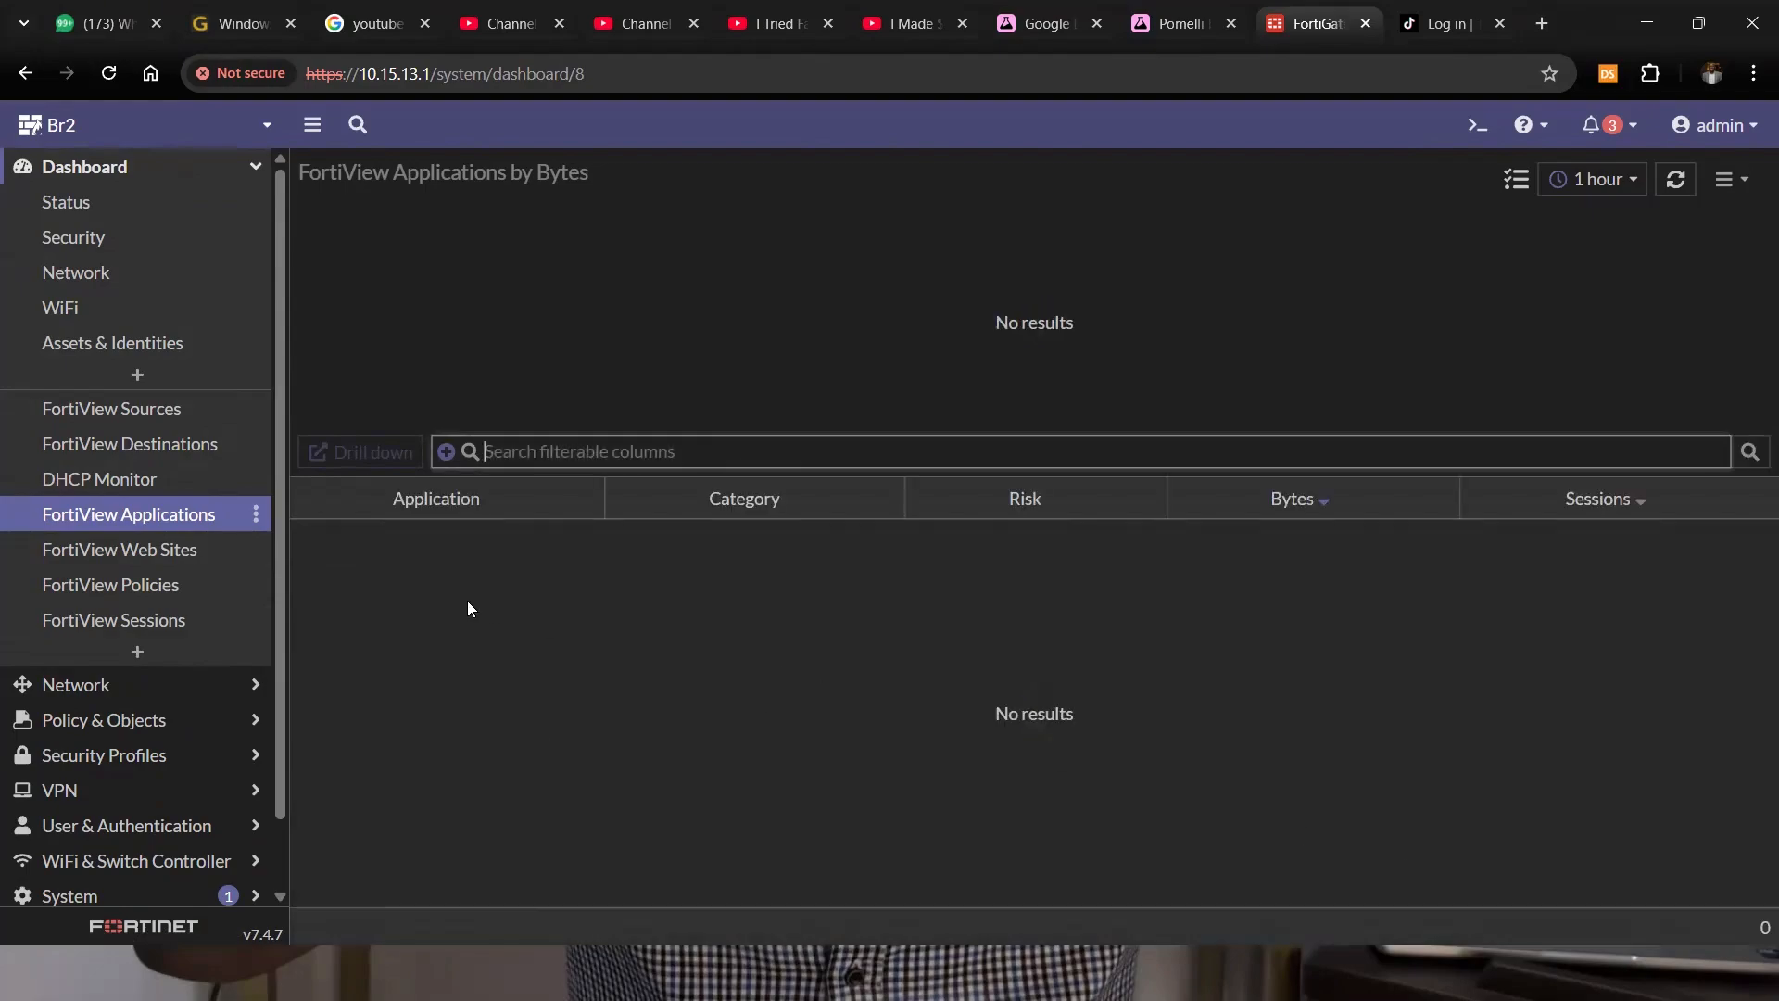
click(1591, 180)
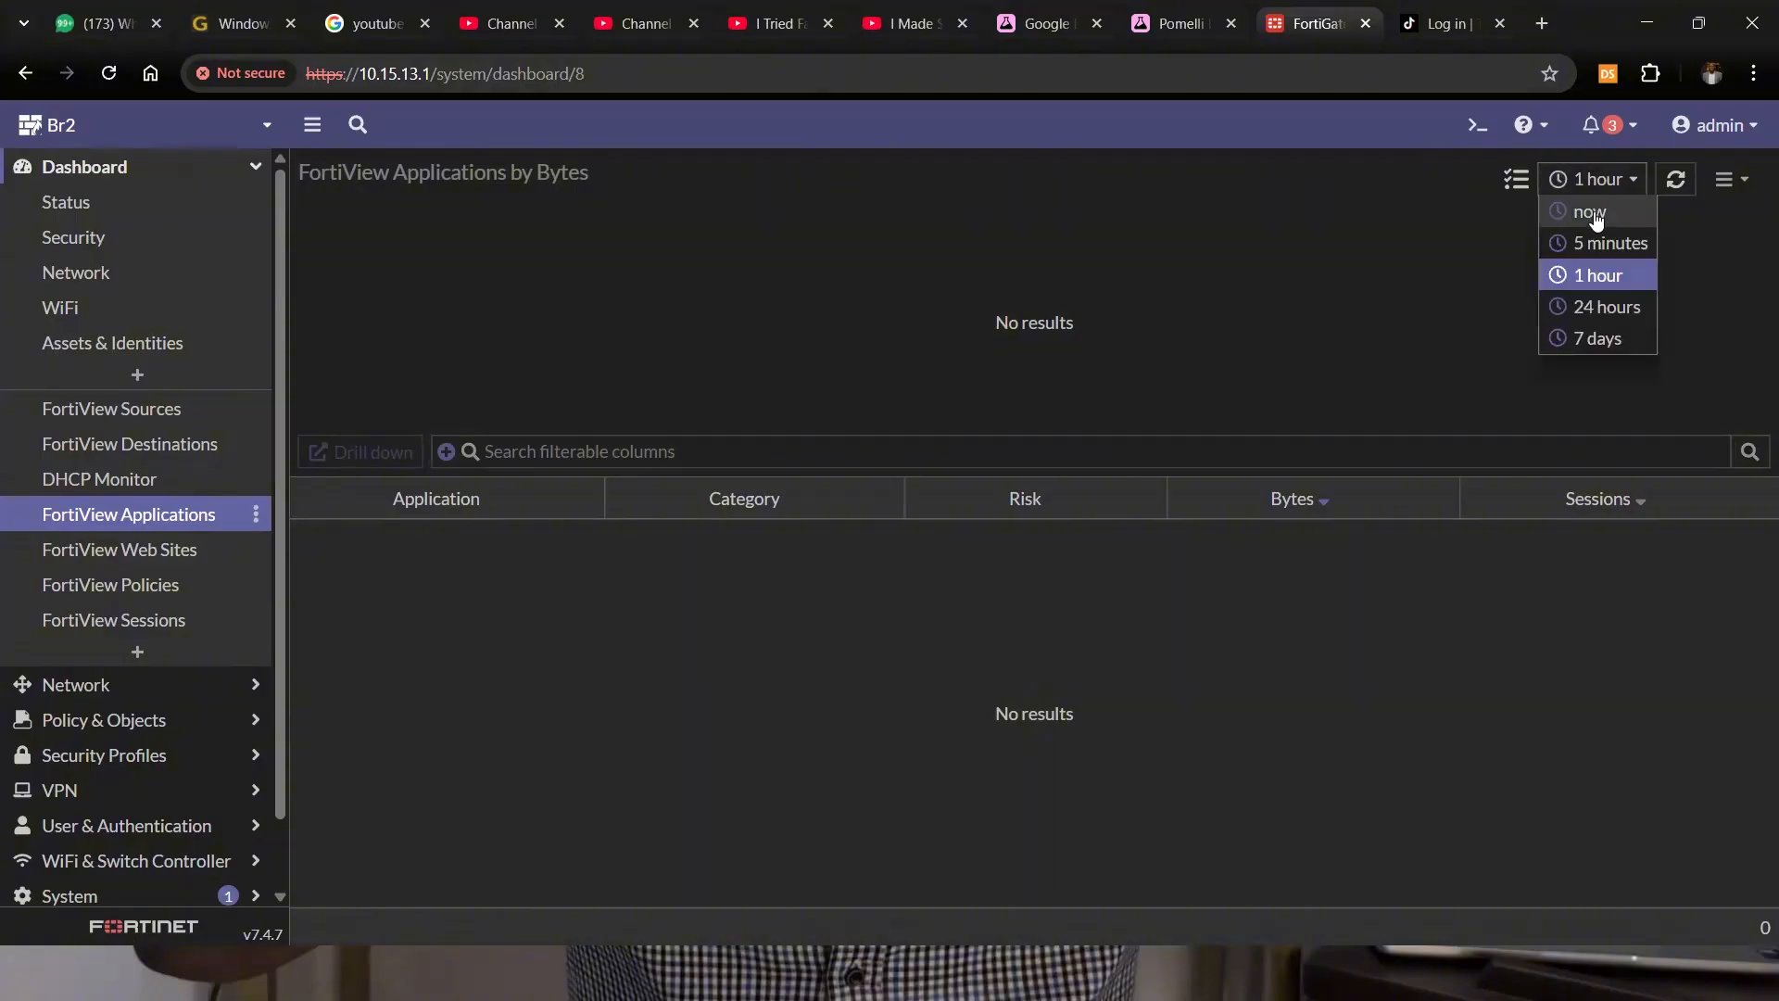
click(1596, 234)
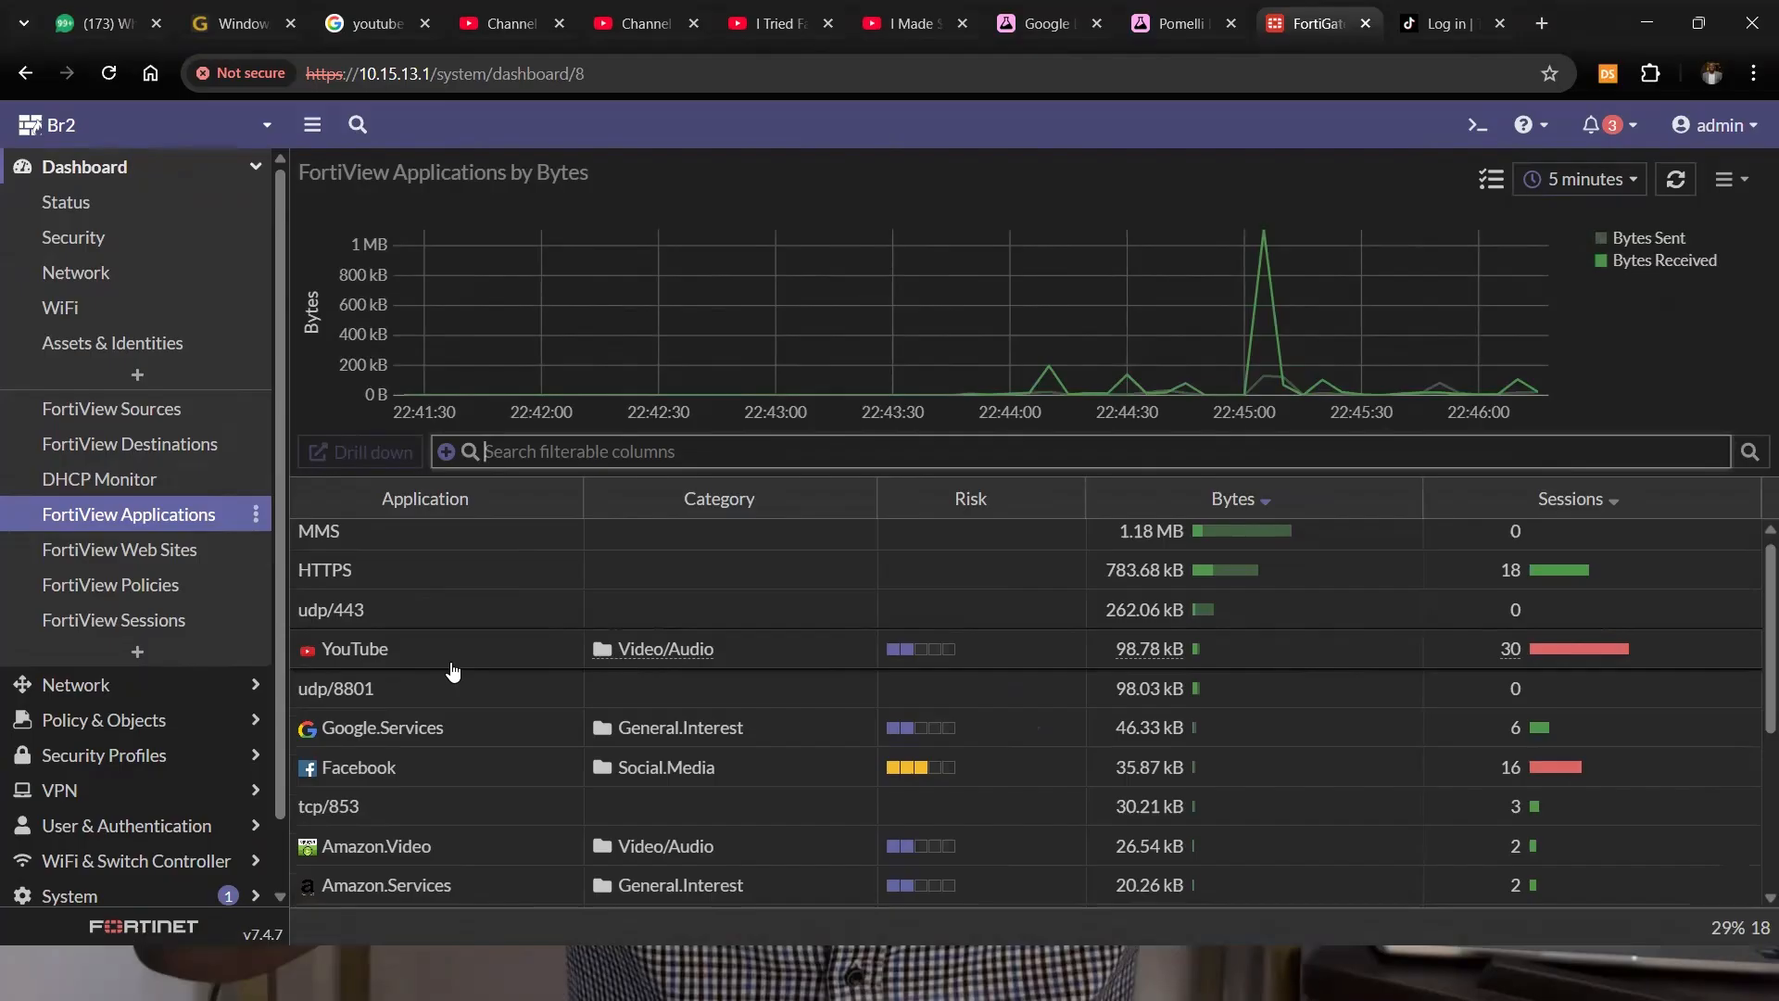
Drill down into the YouTube application in FortiView, check its summary and sources, and open its session logs.
click(450, 663)
double_click(449, 667)
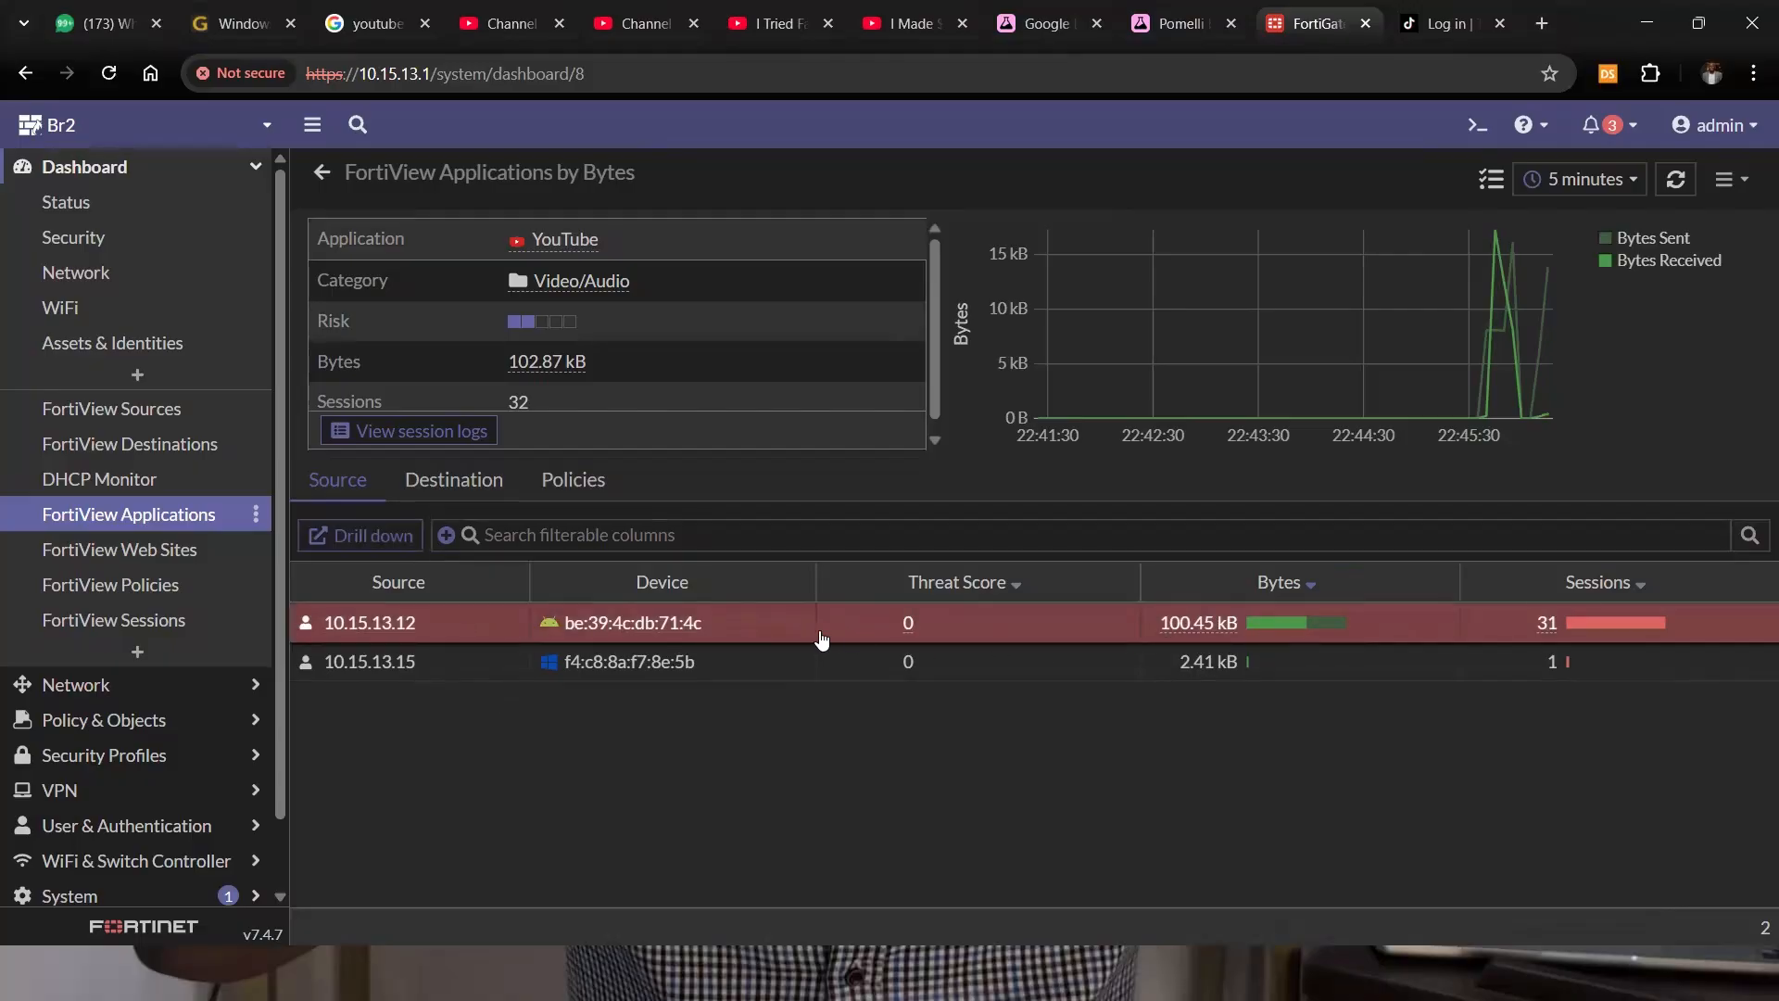
scroll(712, 324, down, 1)
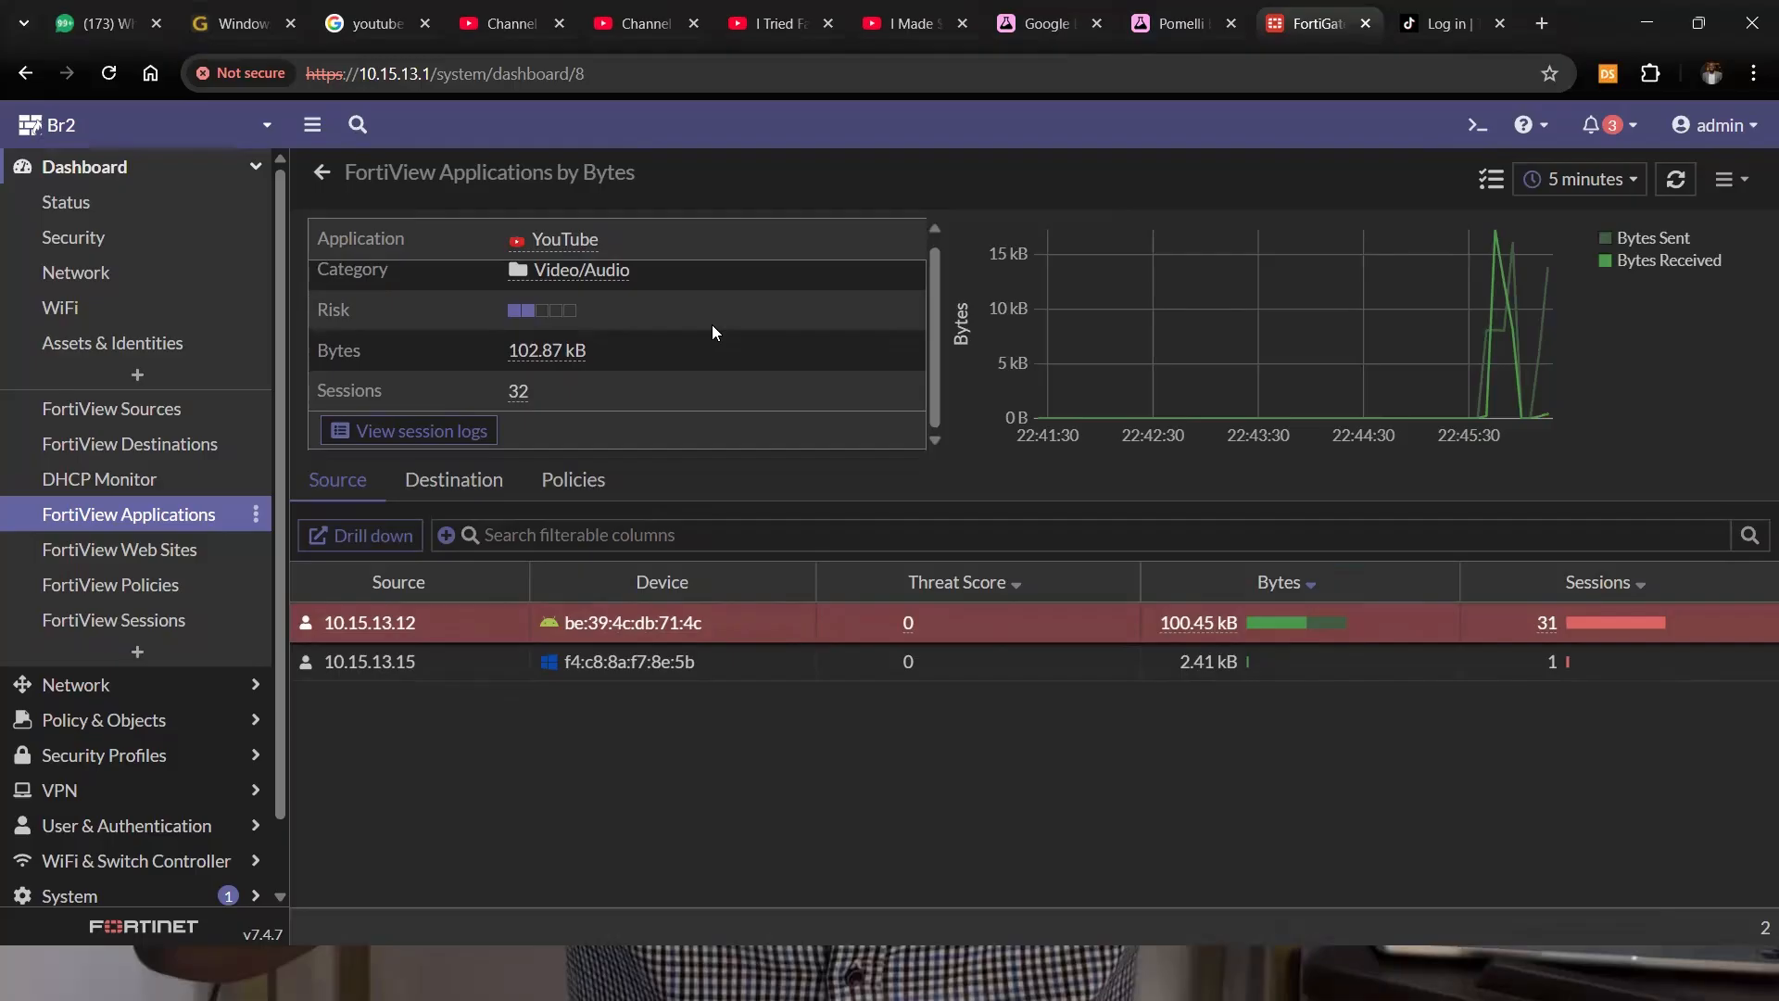
click(420, 434)
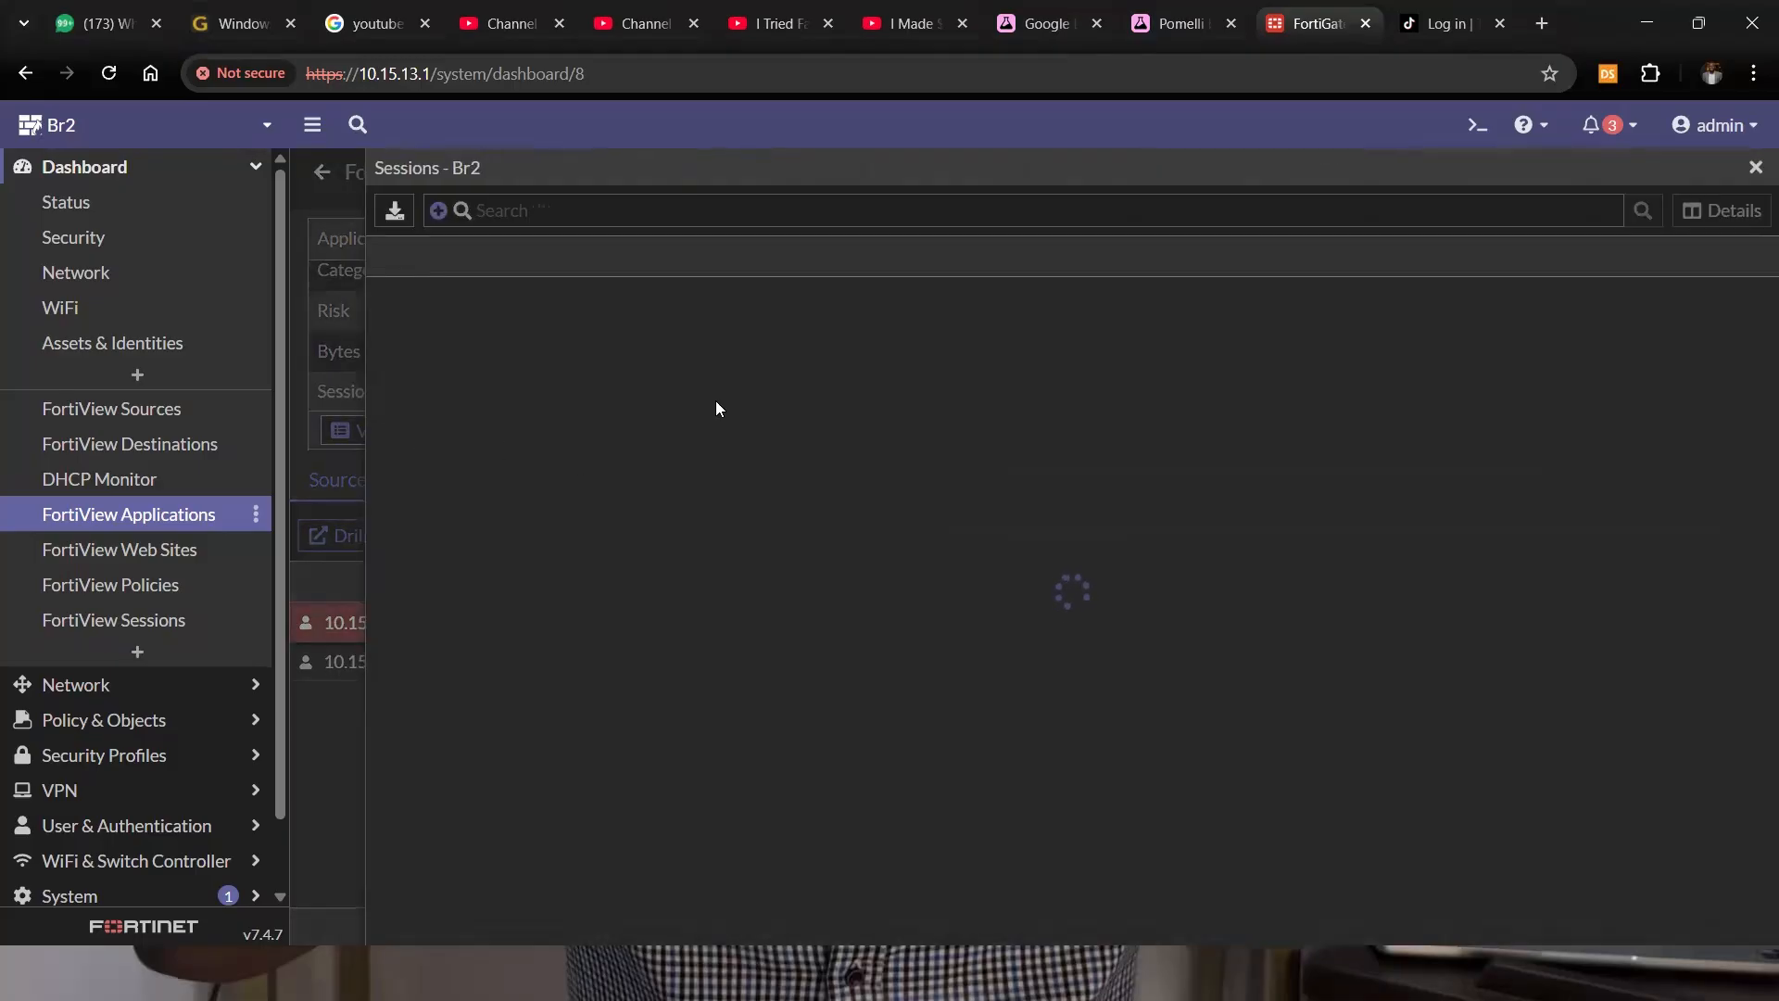